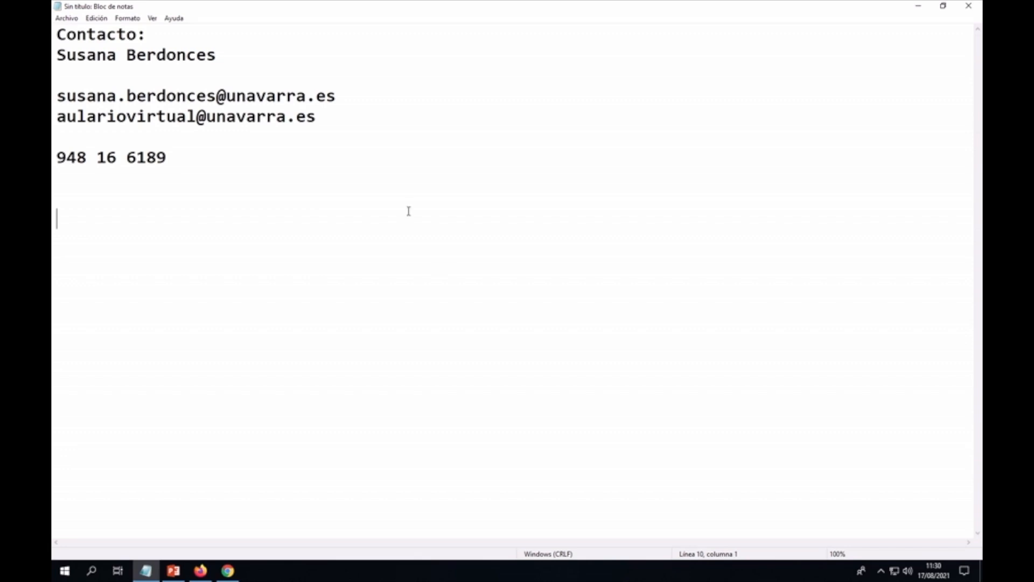
Step: Select the contact e-mail addresses and the phone number in the document
drag(56, 97, 369, 104)
click(372, 105)
click(57, 117)
drag(57, 117, 319, 118)
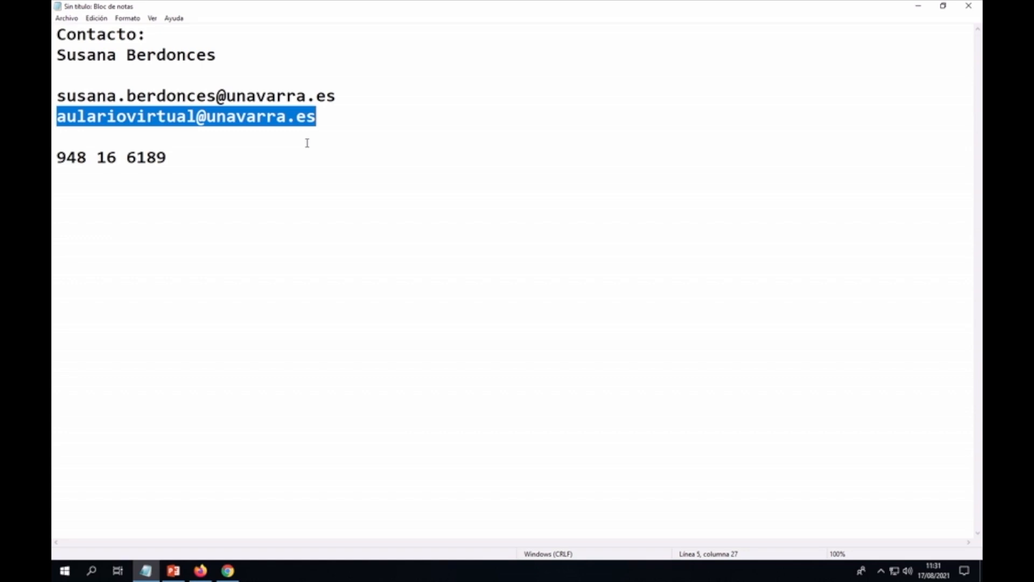
click(127, 158)
key(shift+Right)
key(shift+Right)
key(shift+Right)
key(shift+Right)
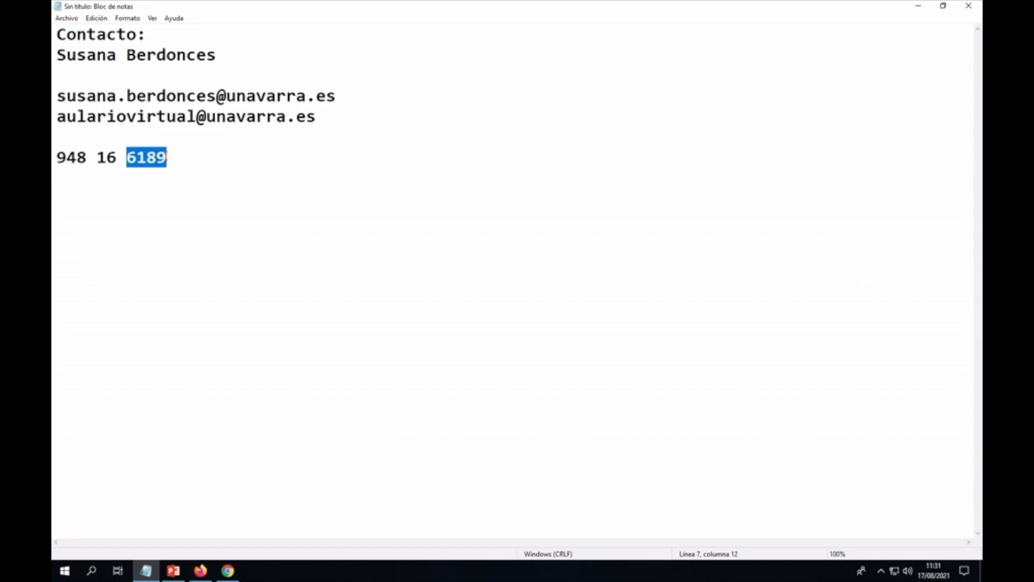
click(197, 163)
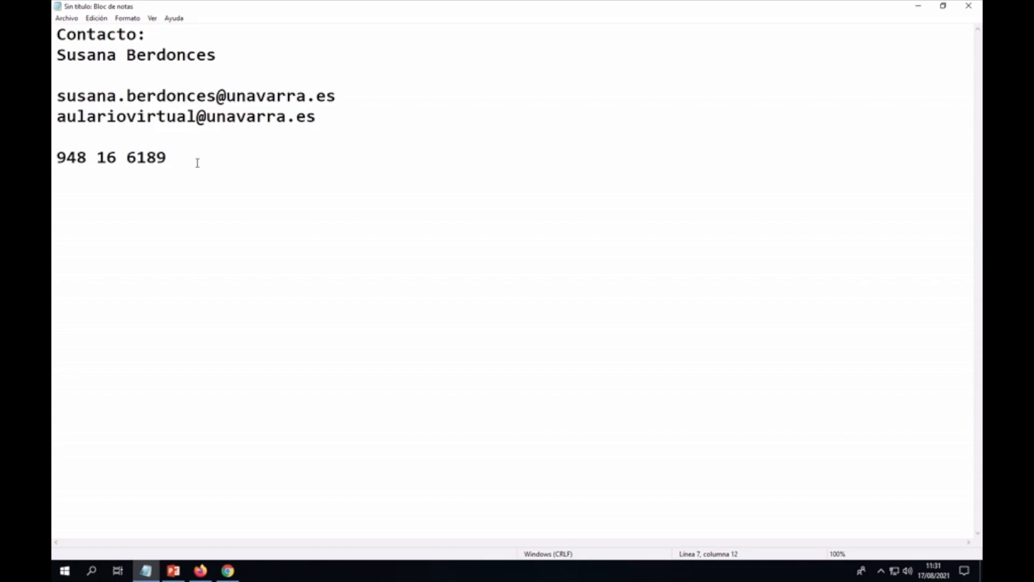
drag(57, 158, 167, 158)
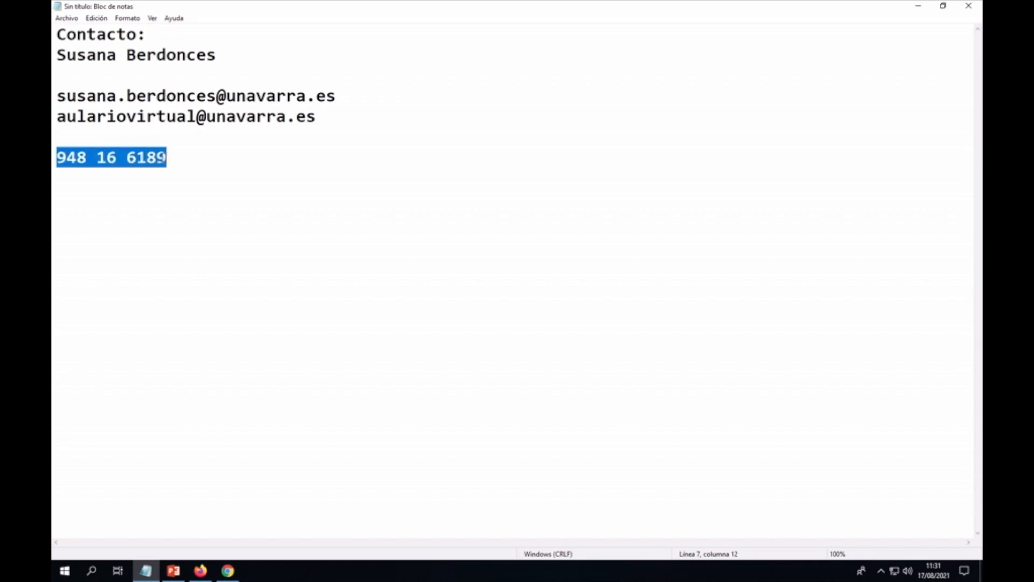
click(221, 160)
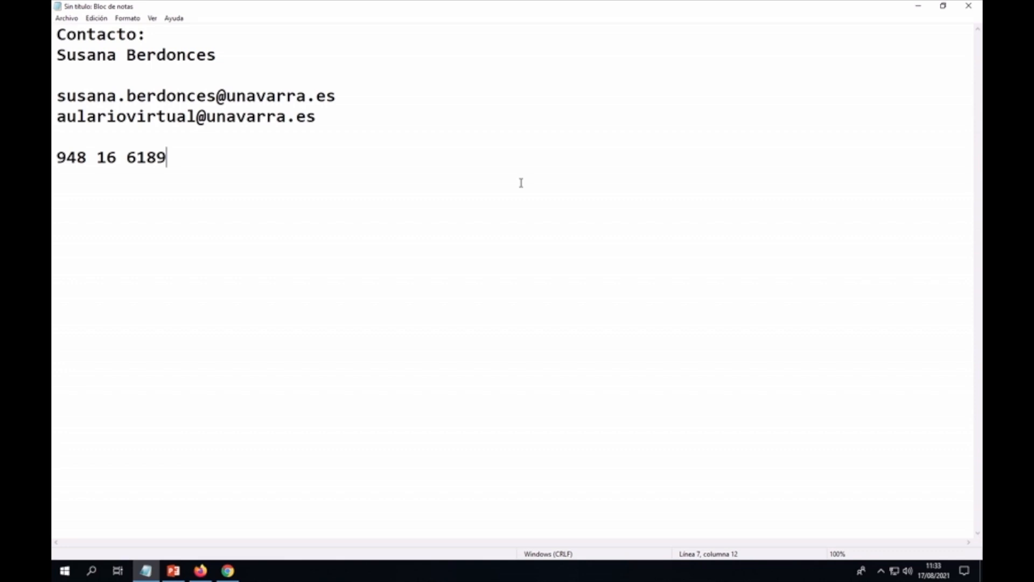
Step: Log in to MiAulario in Firefox with the account username and password
click(203, 572)
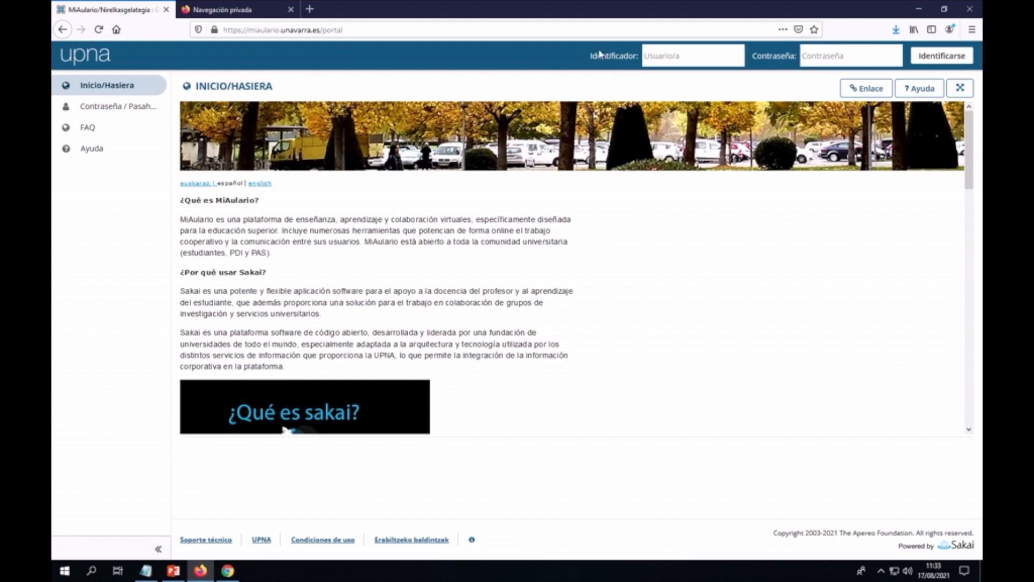
click(689, 56)
text(•••••••)
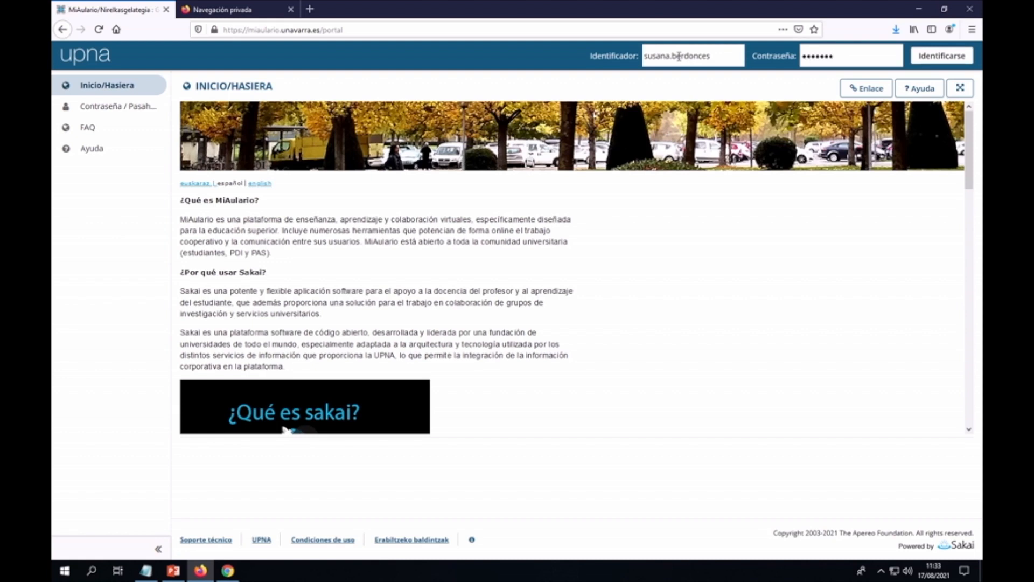
click(934, 64)
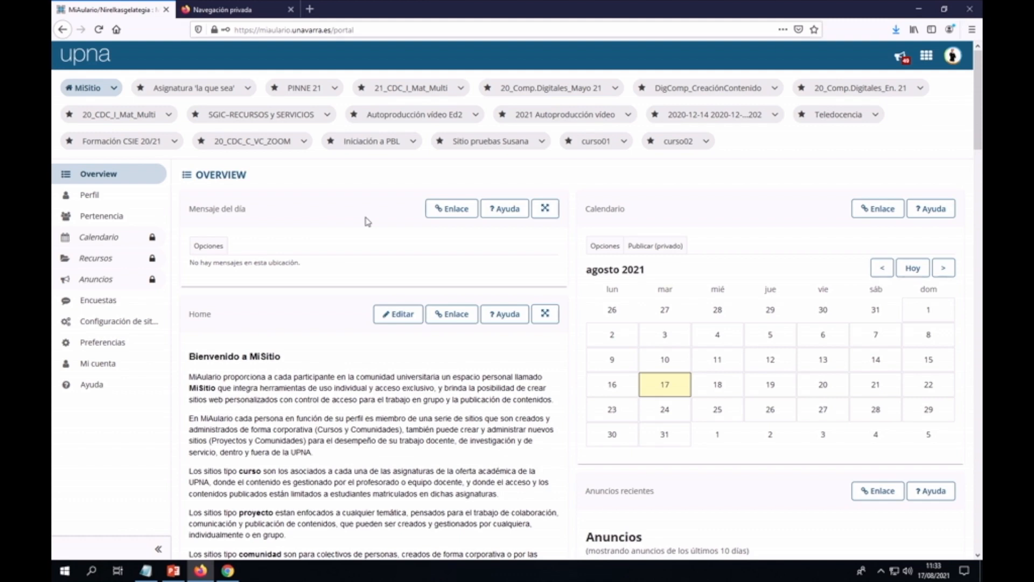
Step: Open the 'Asignatura la que sea' site and its Configuración page
click(195, 89)
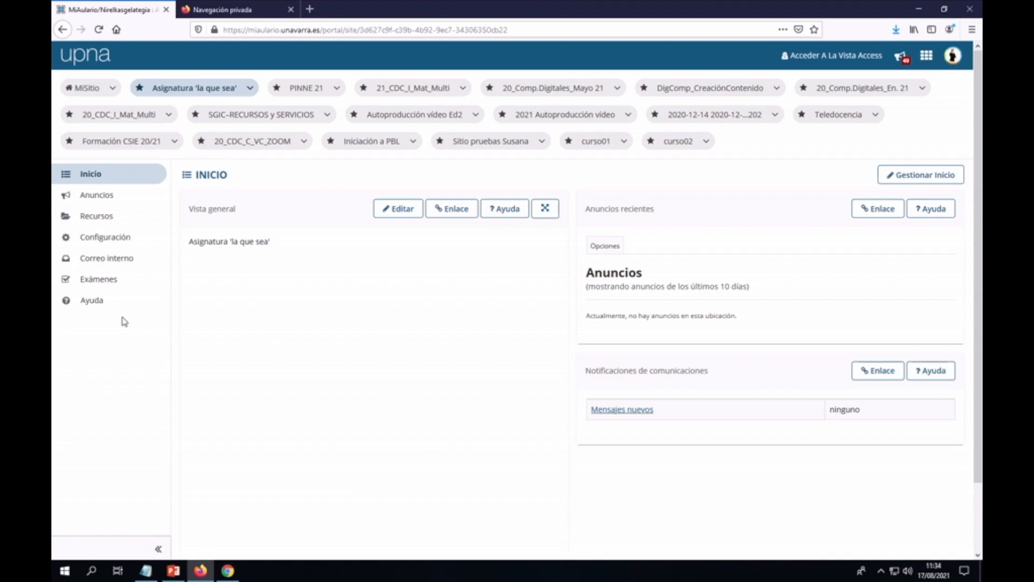
click(108, 238)
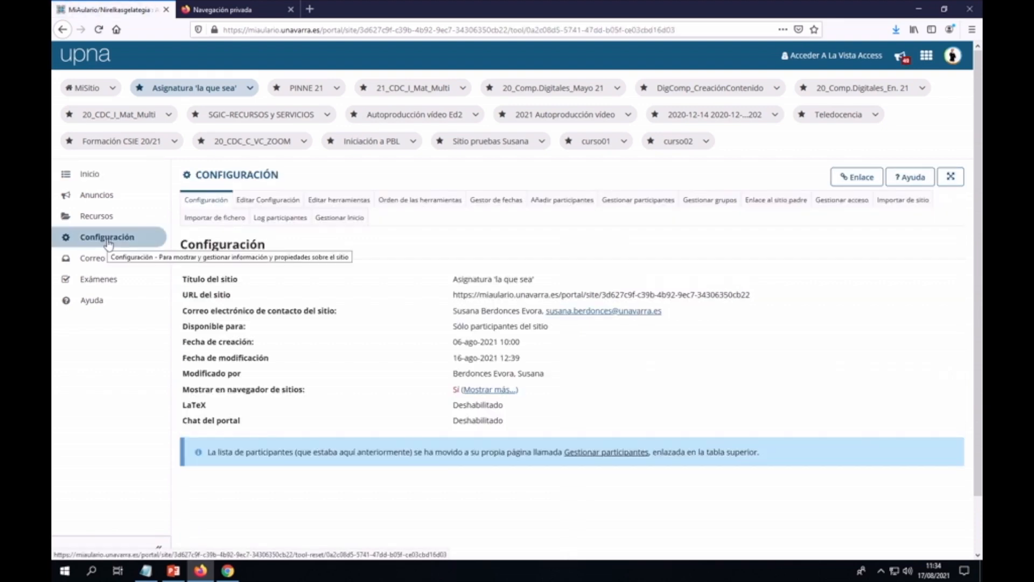
Step: Tick the Contenidos tool under Editar herramientas and continue
click(341, 201)
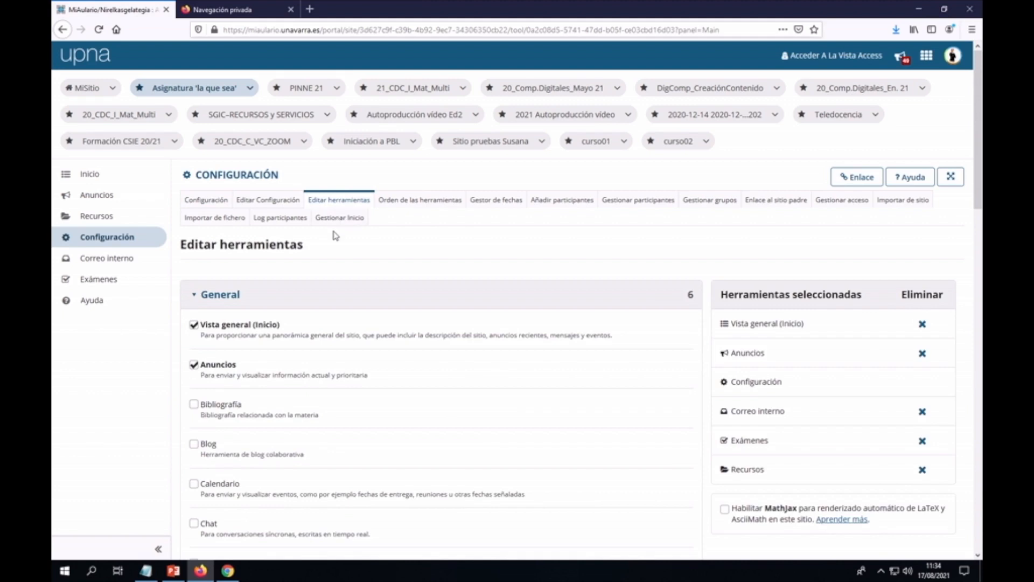
scroll(333, 236, down, 2)
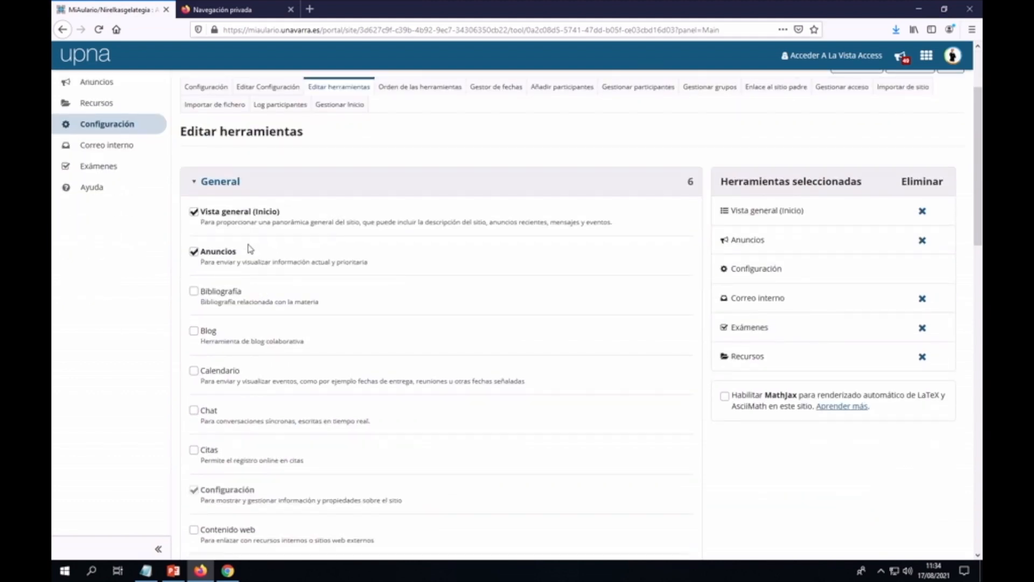
scroll(249, 251, down, 1)
scroll(249, 251, down, 3)
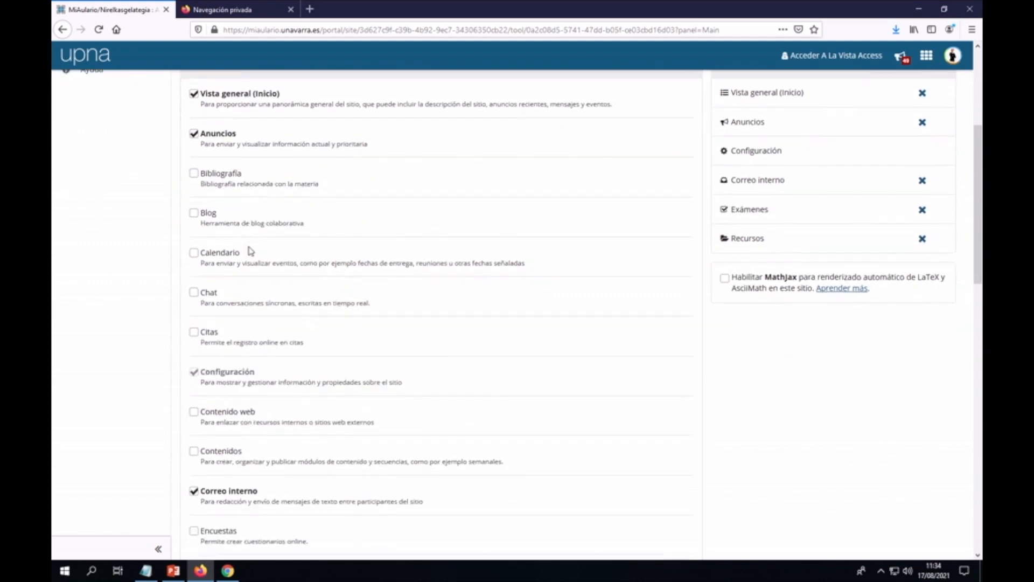
scroll(249, 250, down, 1)
scroll(212, 259, down, 1)
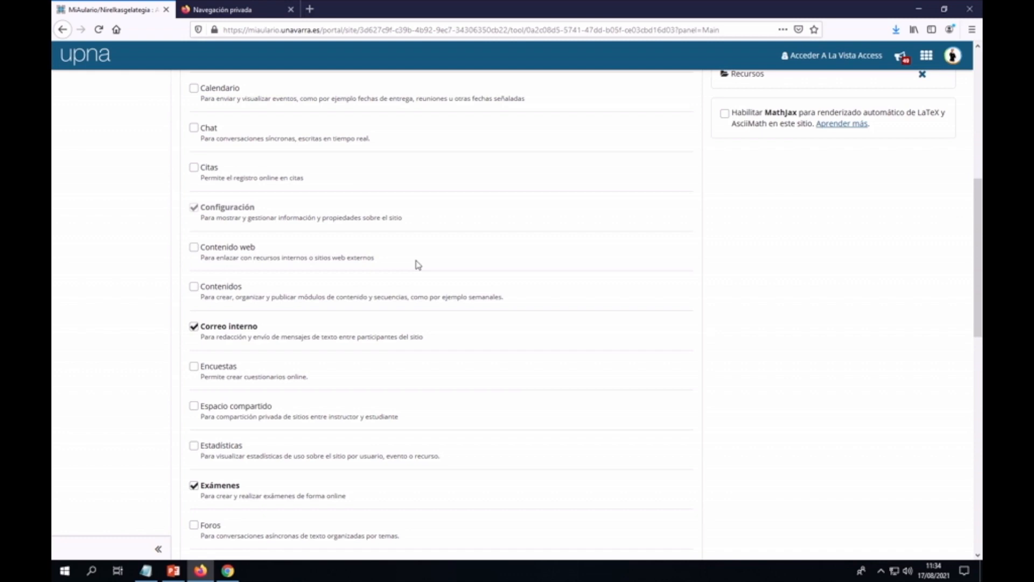
scroll(418, 265, down, 2)
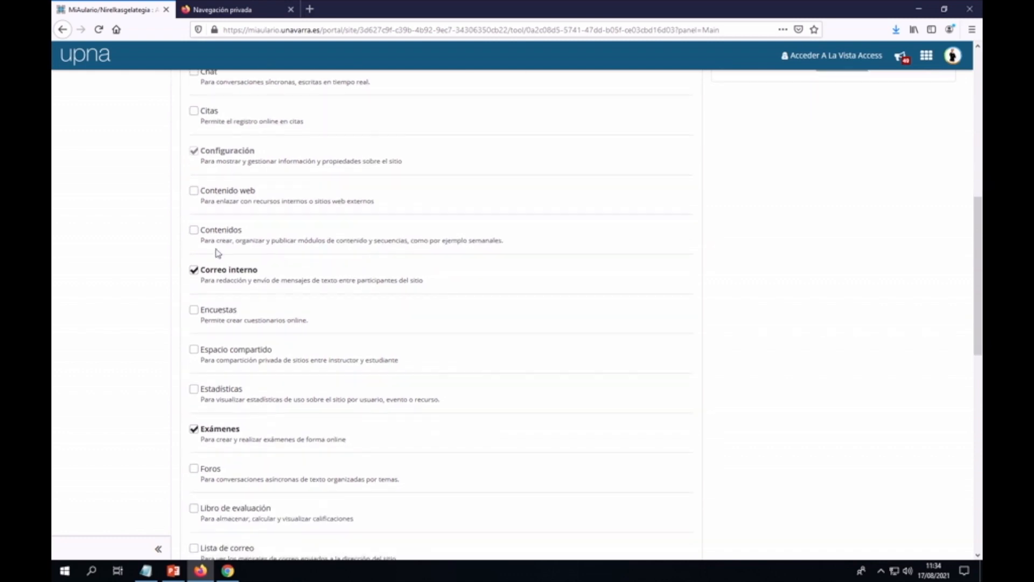
click(194, 231)
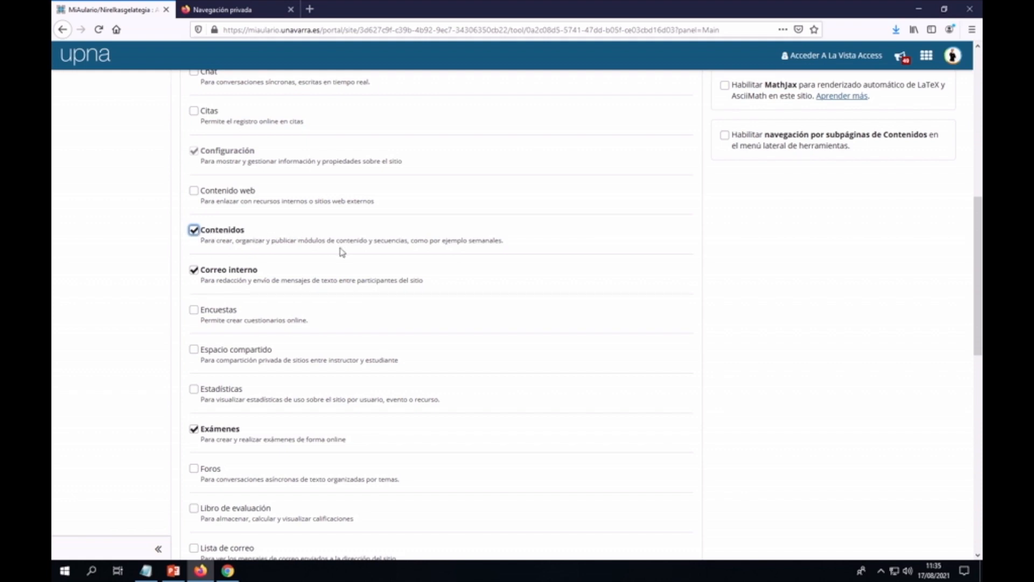
scroll(343, 252, down, 6)
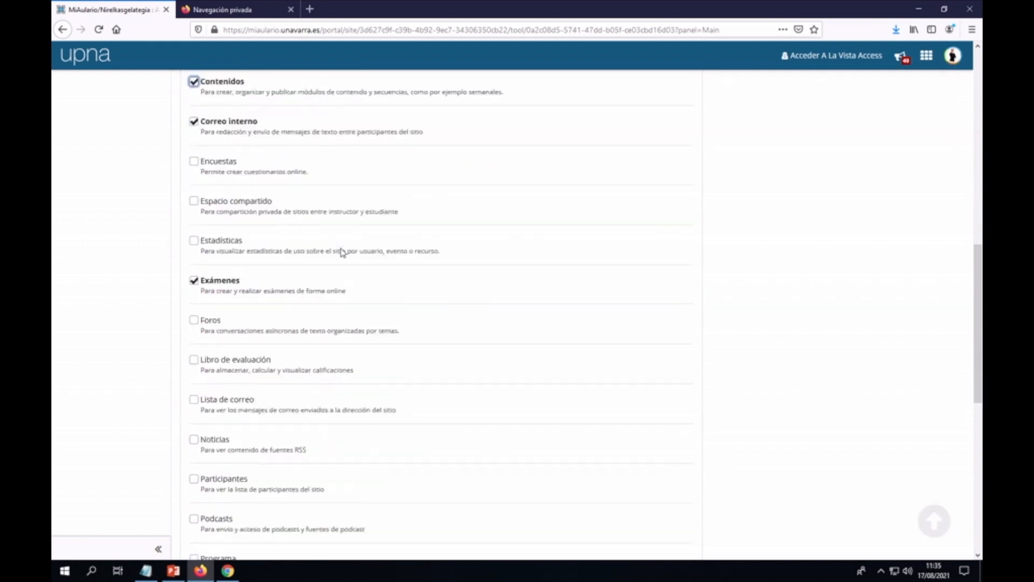
scroll(343, 252, down, 5)
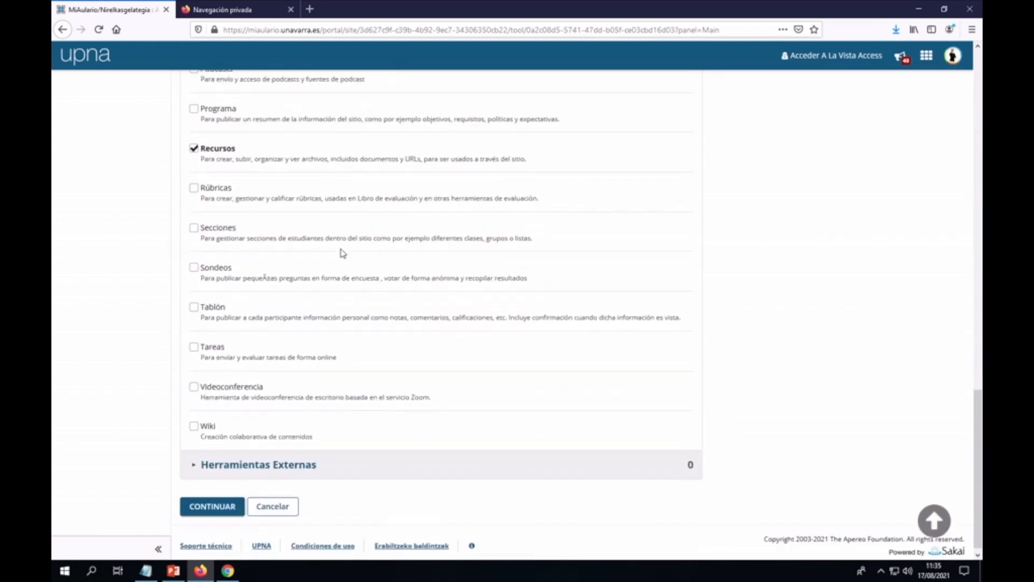
click(209, 500)
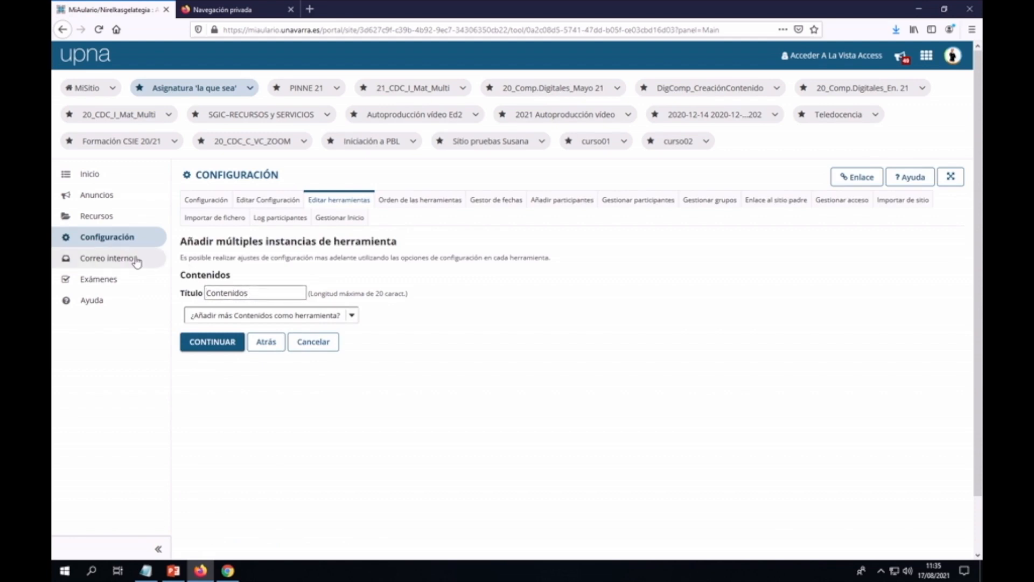
Step: Retitle the new Contenidos tool 'Tema 1' and confirm adding it
click(198, 292)
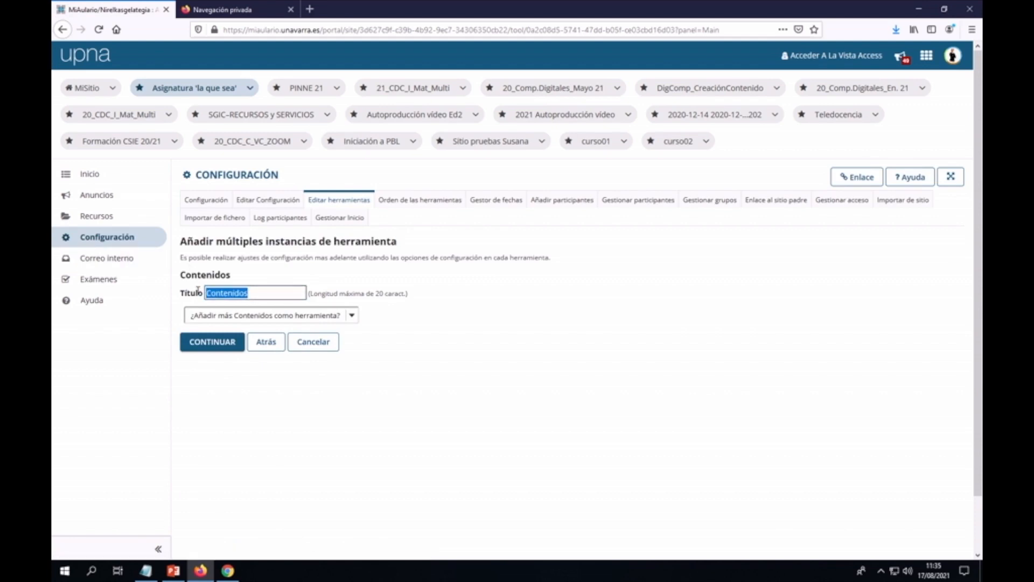
text(Tema 1)
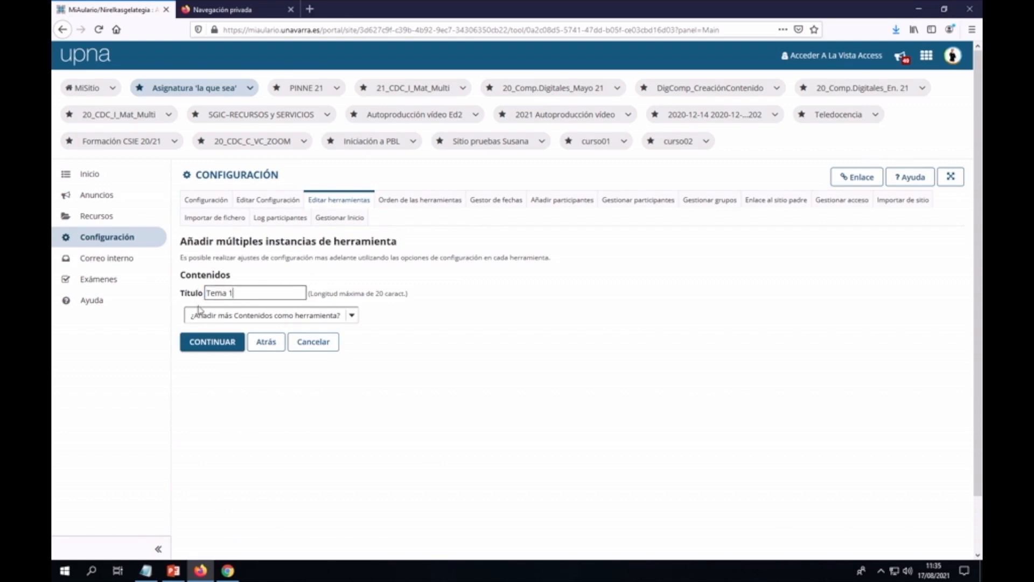
click(212, 342)
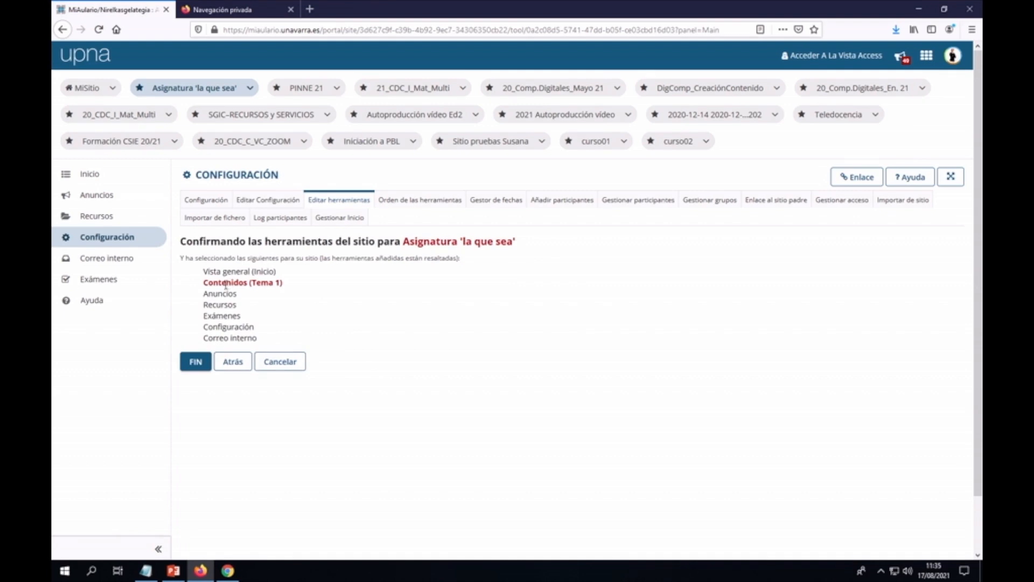
click(195, 361)
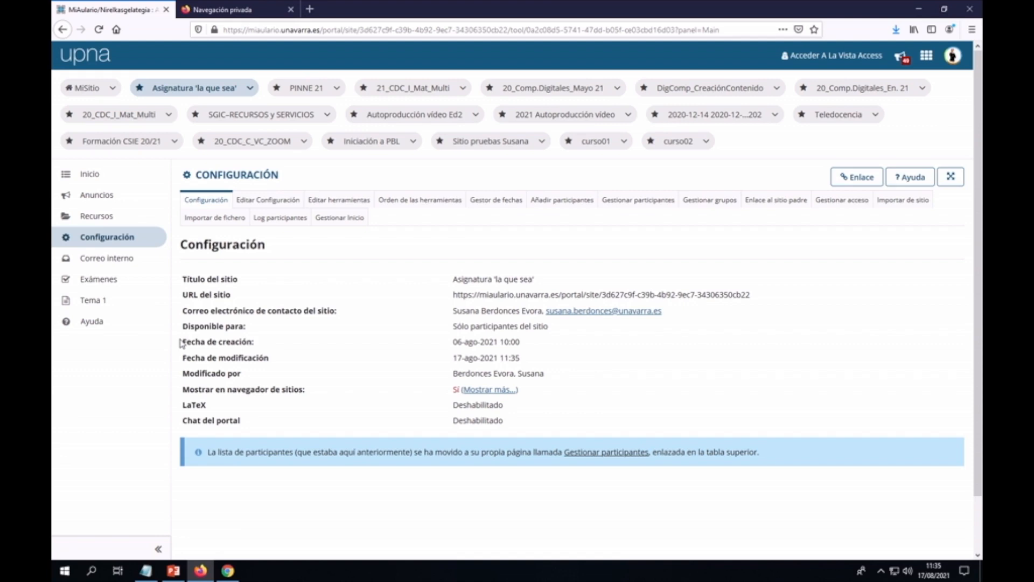
Step: Open the empty Tema 1 lesson page from the left sidebar
click(98, 305)
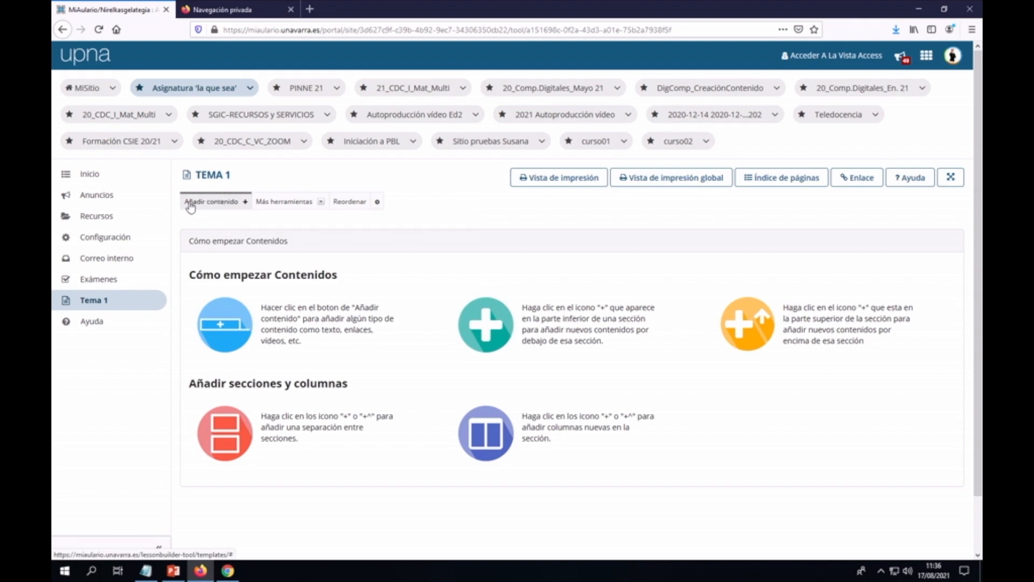
click(245, 205)
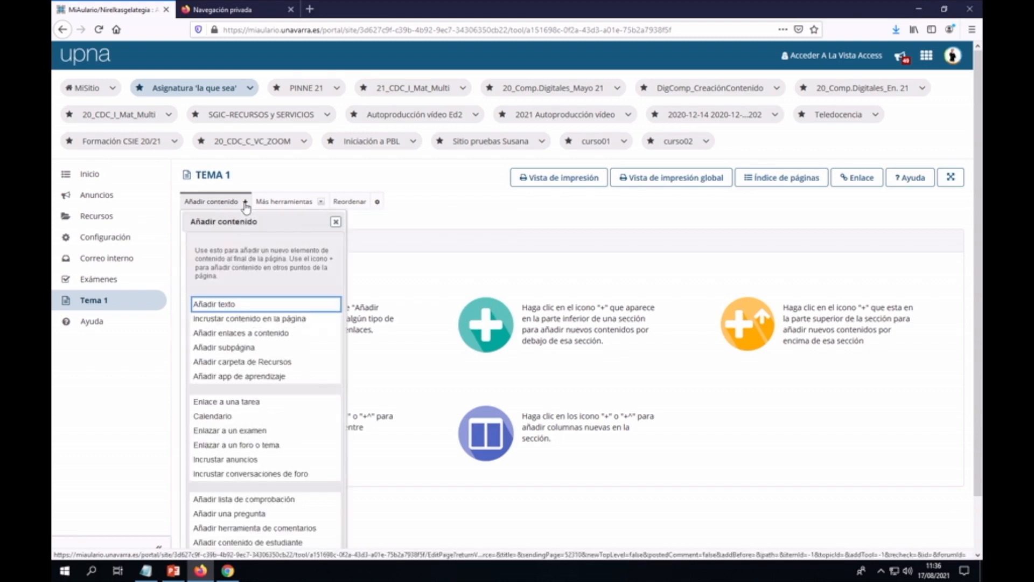
scroll(389, 247, down, 1)
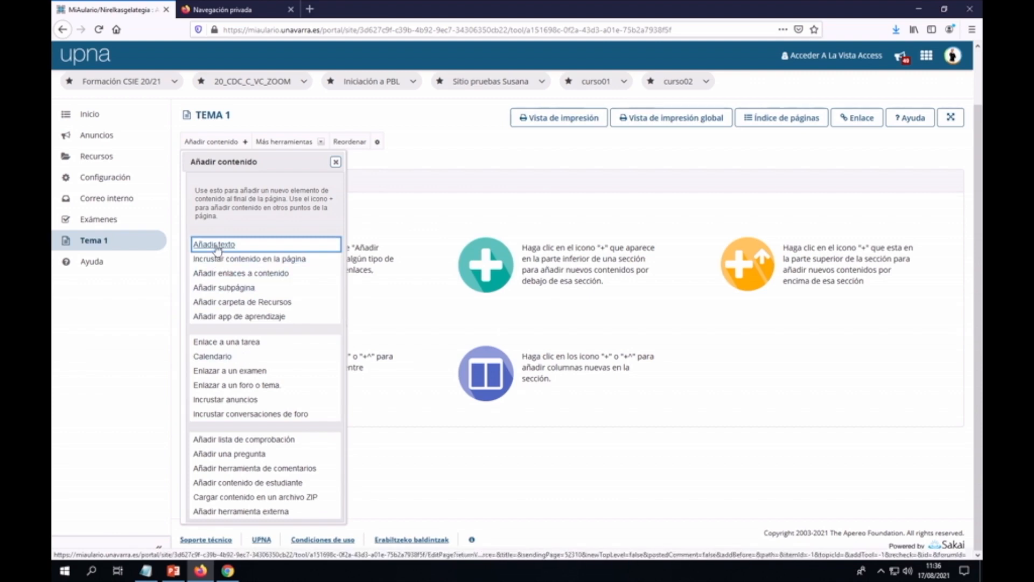
mouse_move(264, 264)
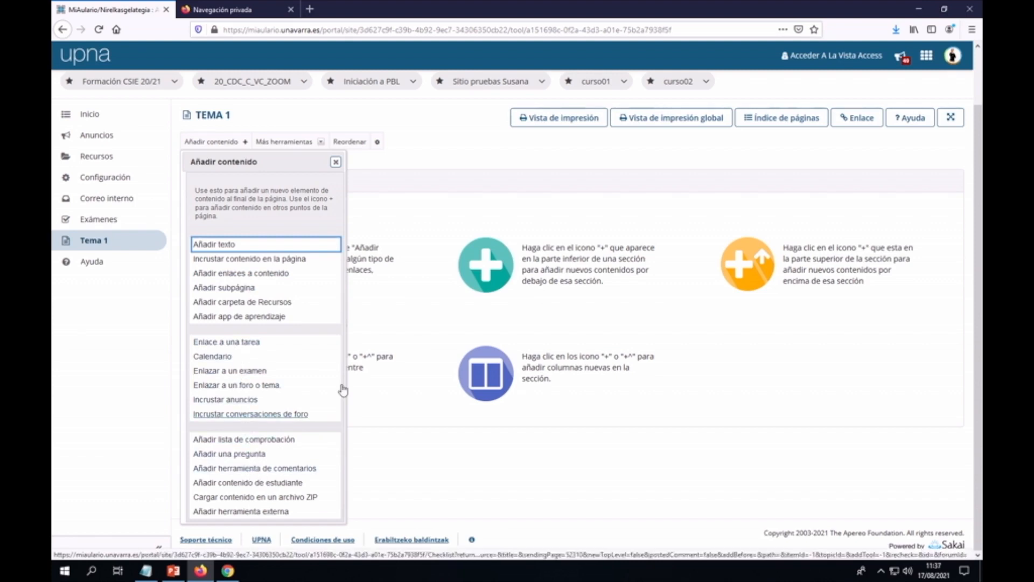
click(410, 171)
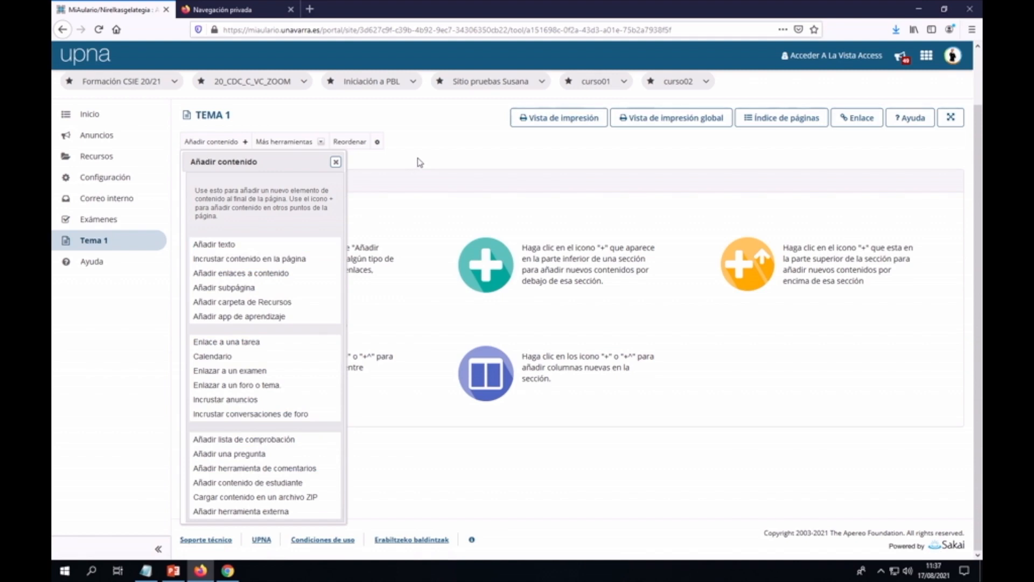
click(336, 162)
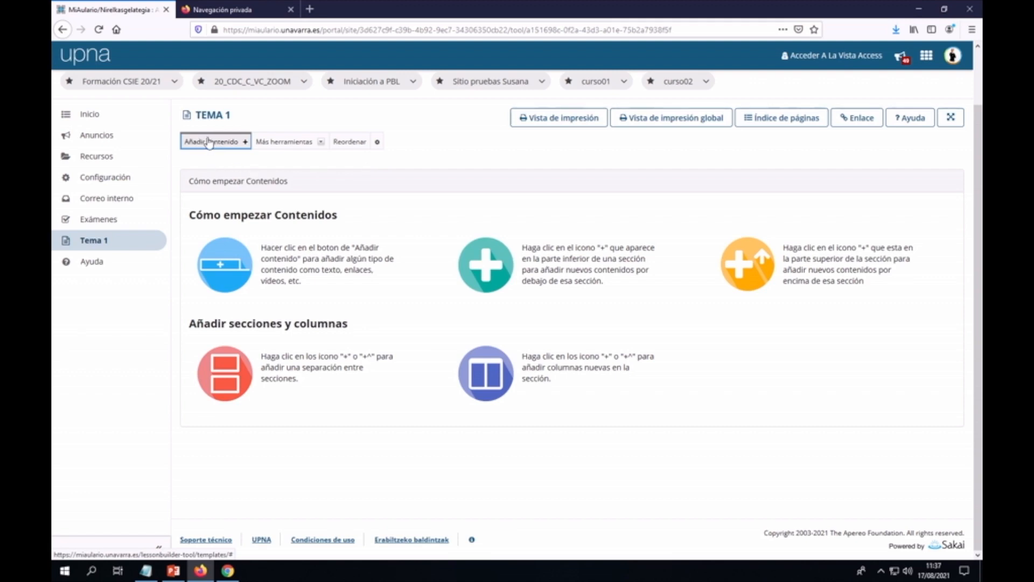
click(245, 144)
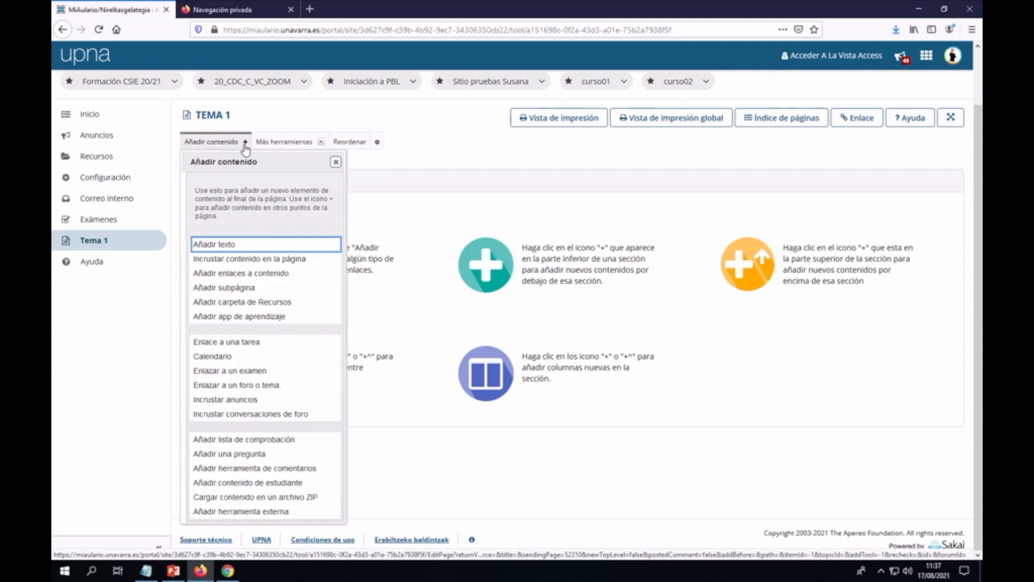
Step: Add a text block reading 'Tema 1' and 'INTRODUCCIÓN AL LENGUAJE PHP' on two lines
click(210, 245)
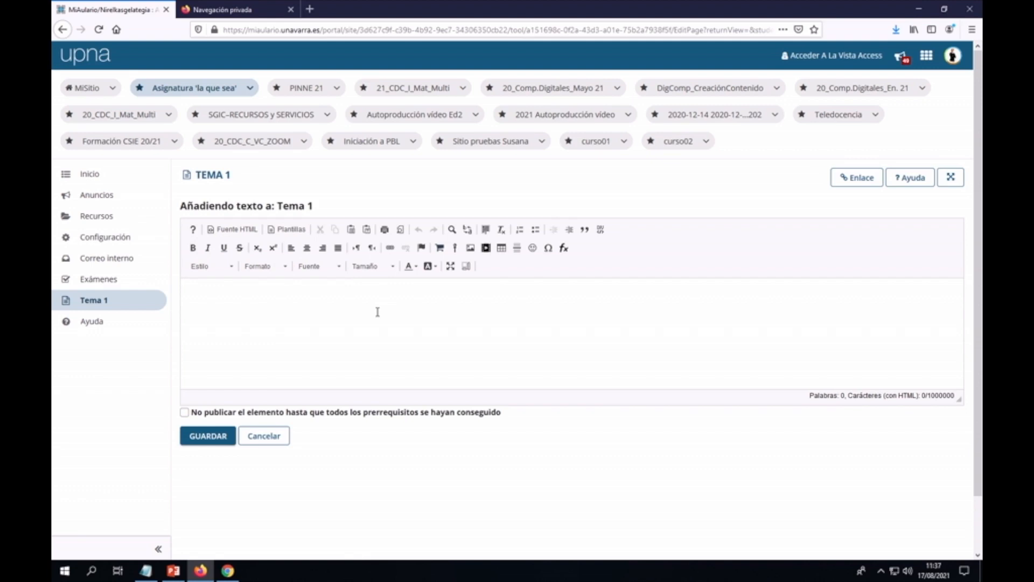
click(351, 298)
text(Tema 1)
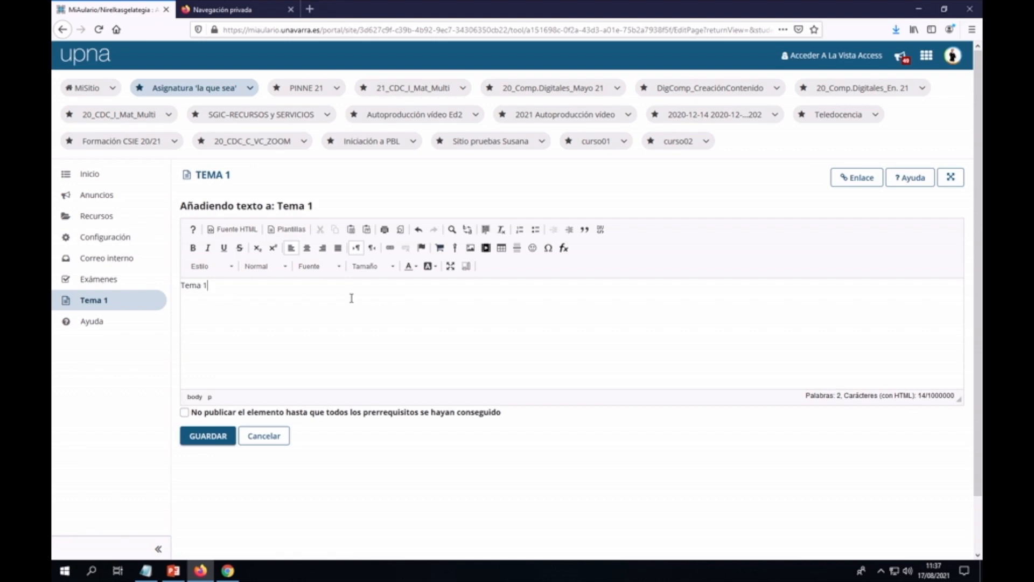
key(Return)
text(INTRODUCCIÓN AL LENGUAJ)
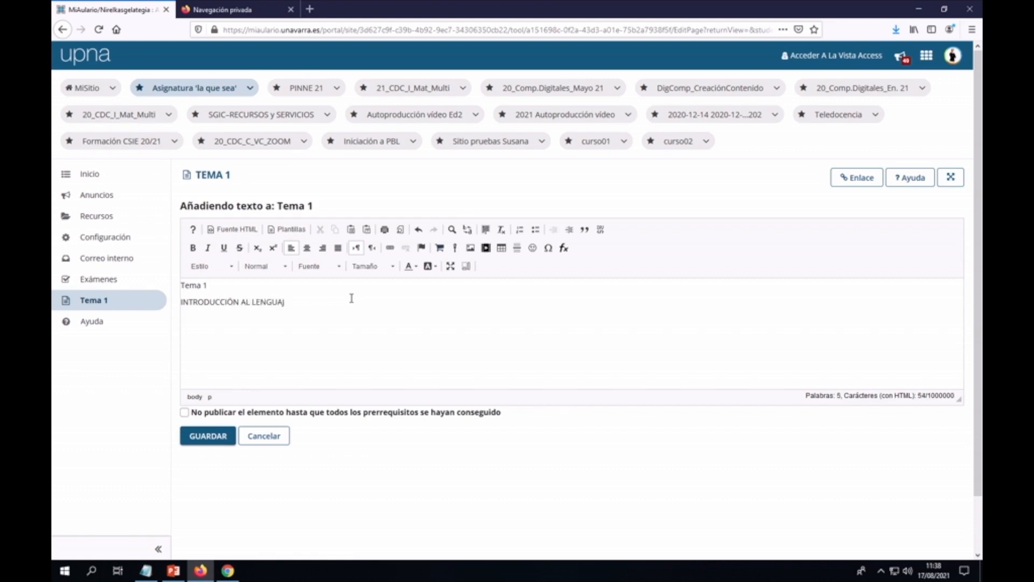
text(E PHA)
key(BackSpace)
text(P)
Step: Make both title lines bold, size 28, blue and centred, then start a plain line below
drag(308, 302, 180, 289)
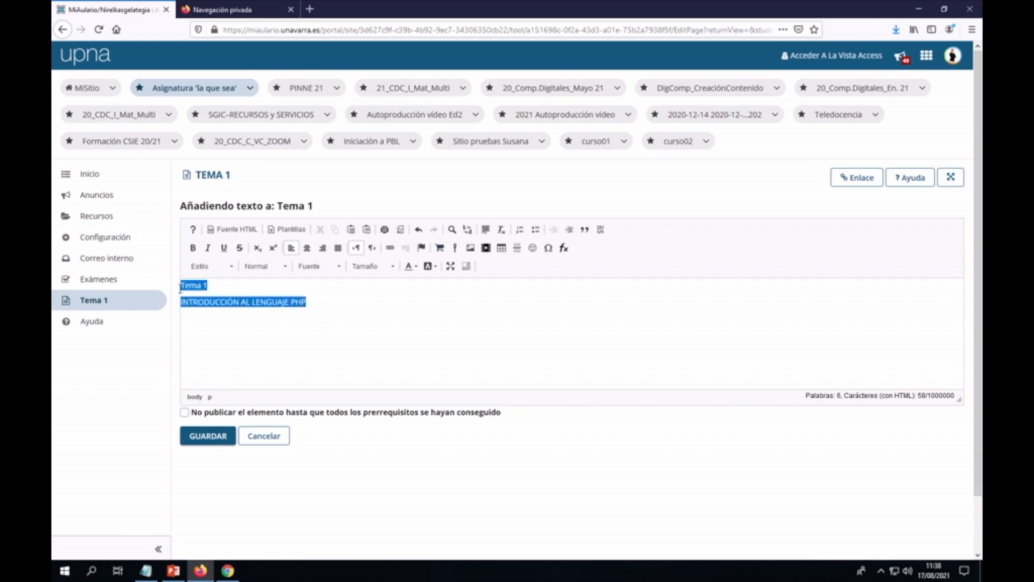
click(193, 248)
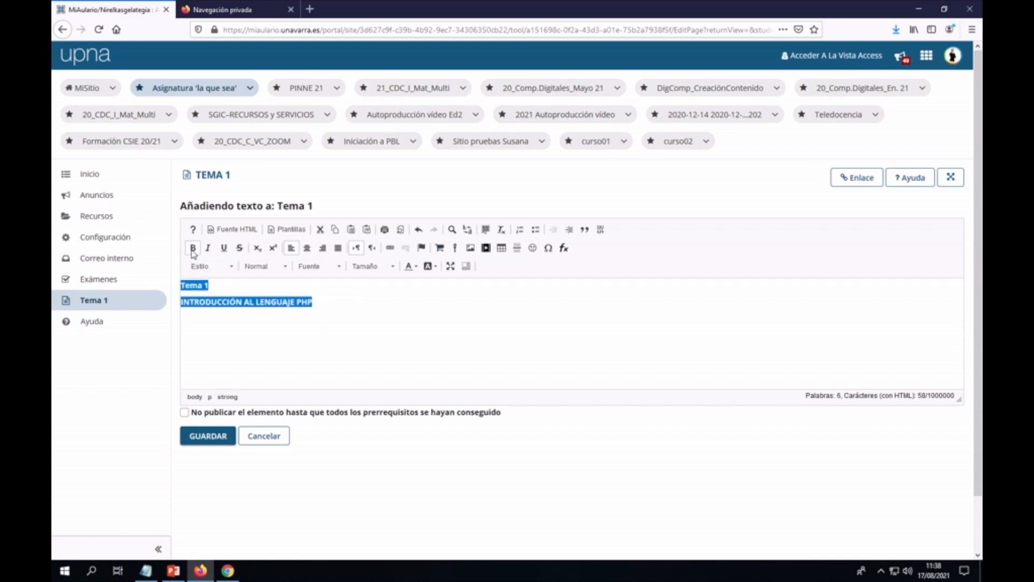
click(393, 267)
click(416, 364)
scroll(416, 364, down, 5)
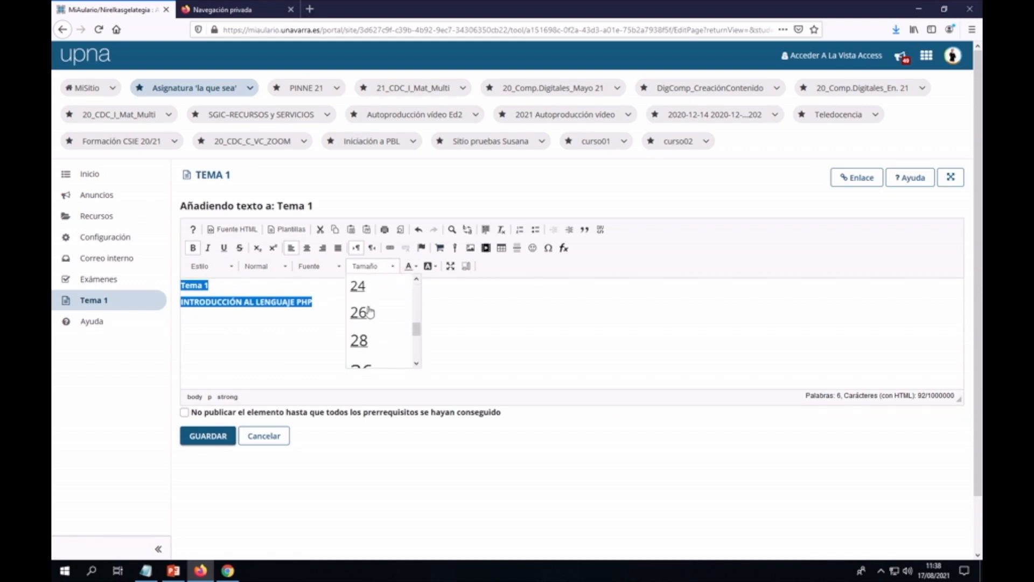
click(359, 340)
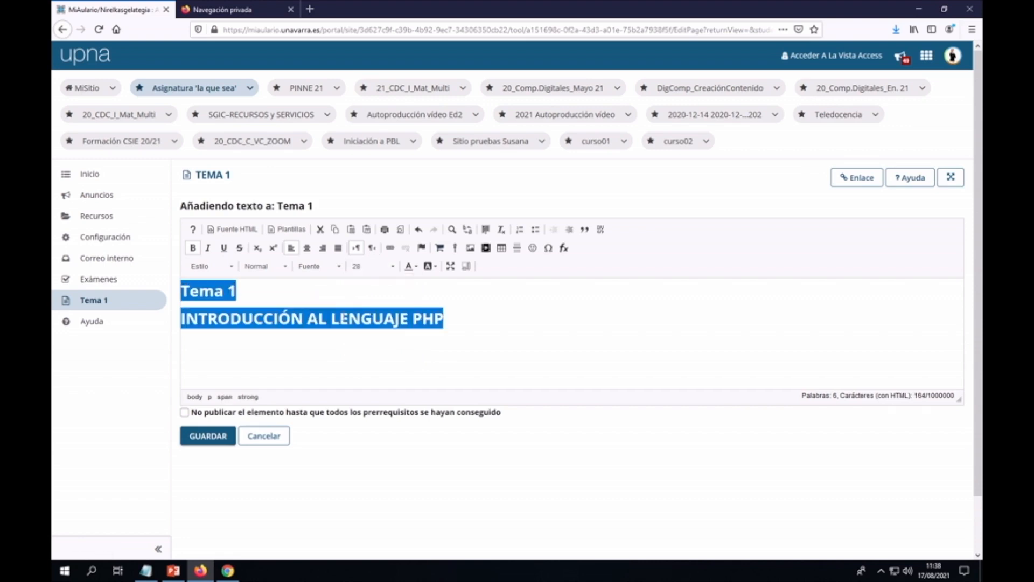
click(416, 270)
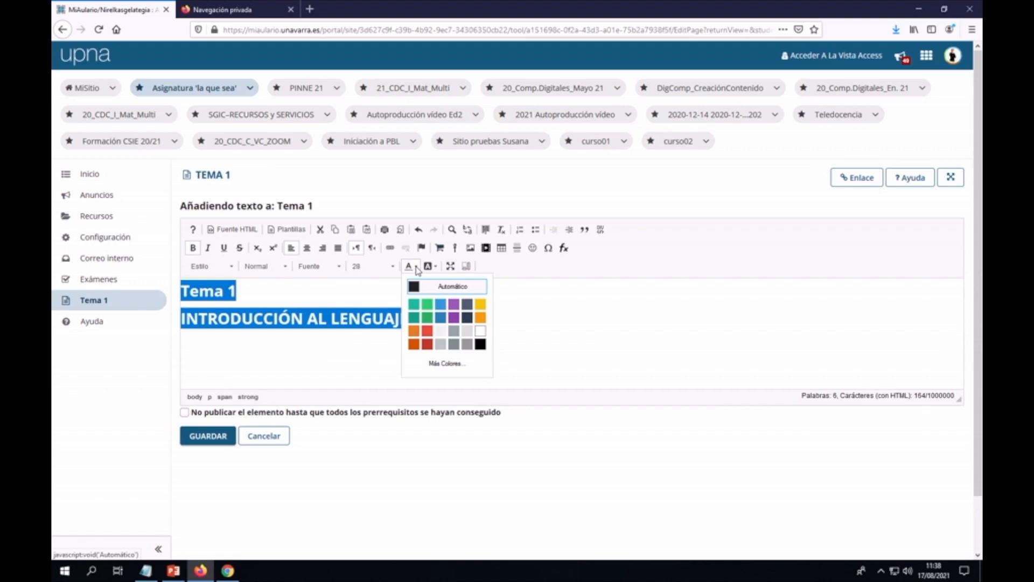
click(440, 317)
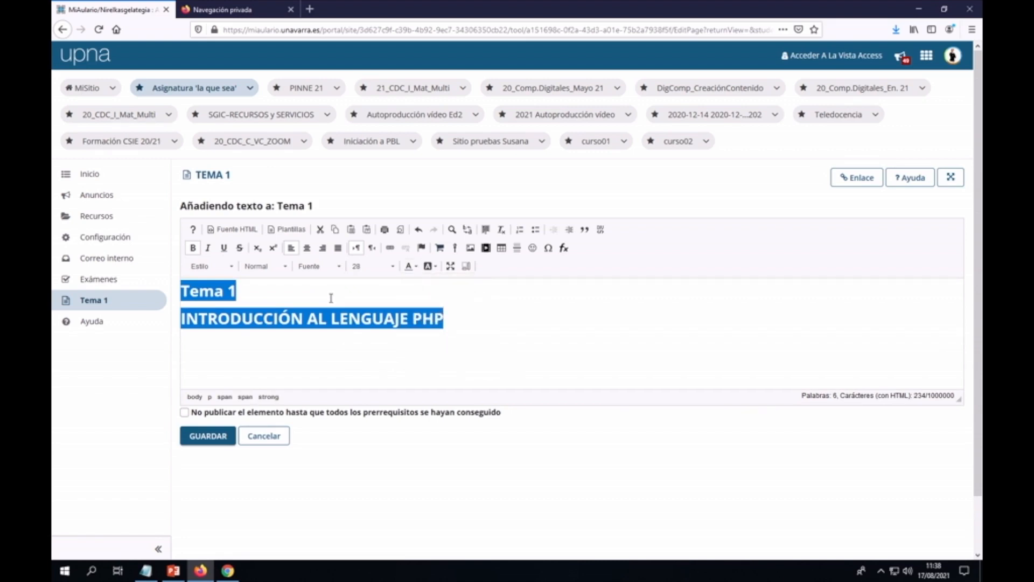
click(306, 248)
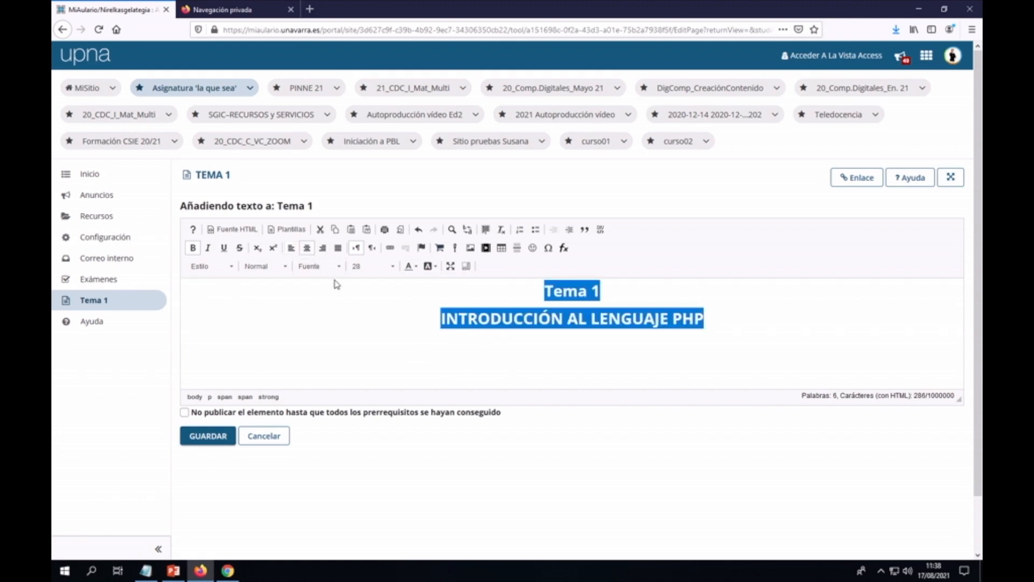
click(729, 324)
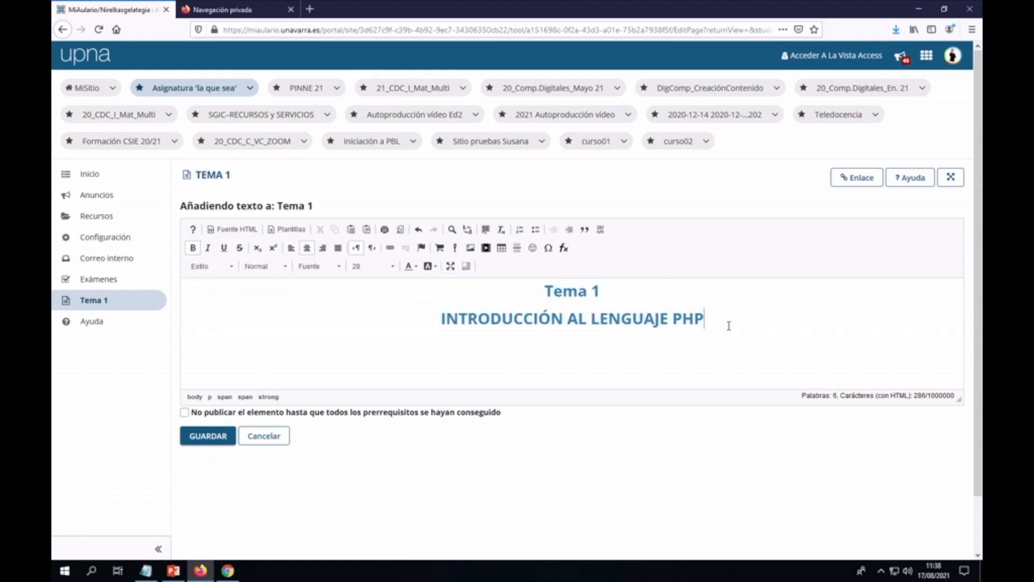
key(Return)
click(517, 248)
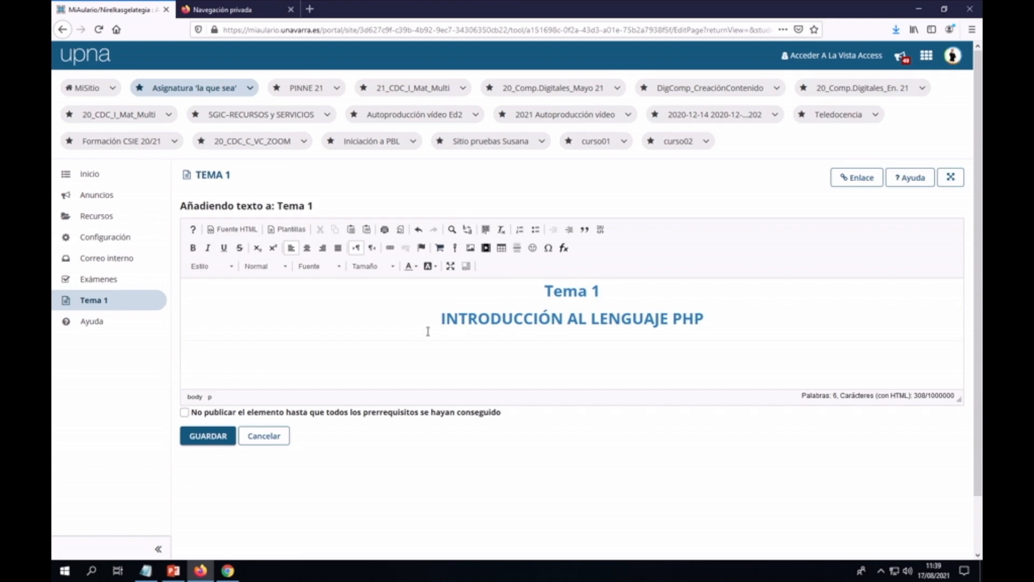
Step: Save the Tema 1 text block with GUARDAR
click(222, 442)
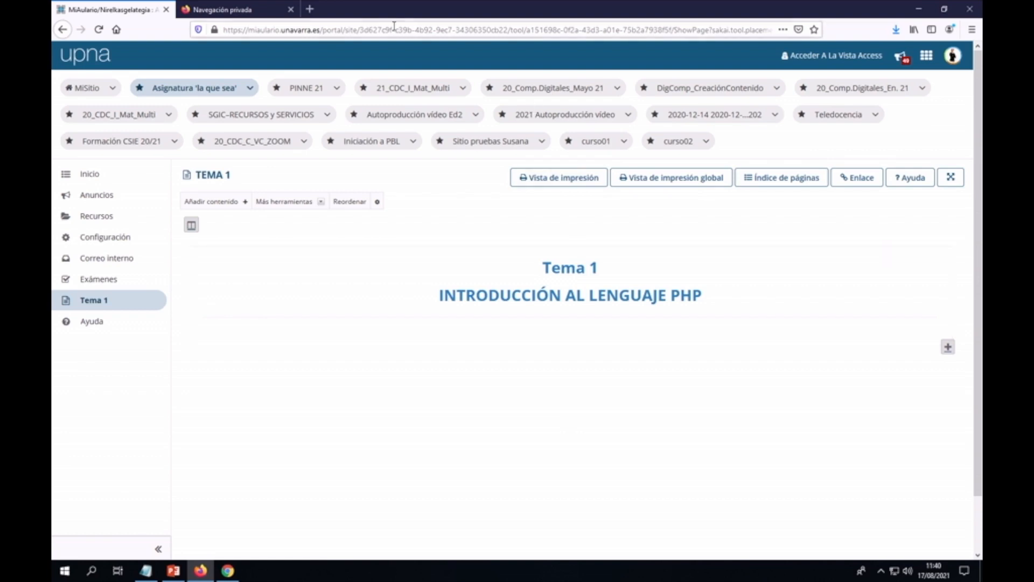
Step: Search Google for 'PHP' in a new tab and accept the cookie notice
click(310, 9)
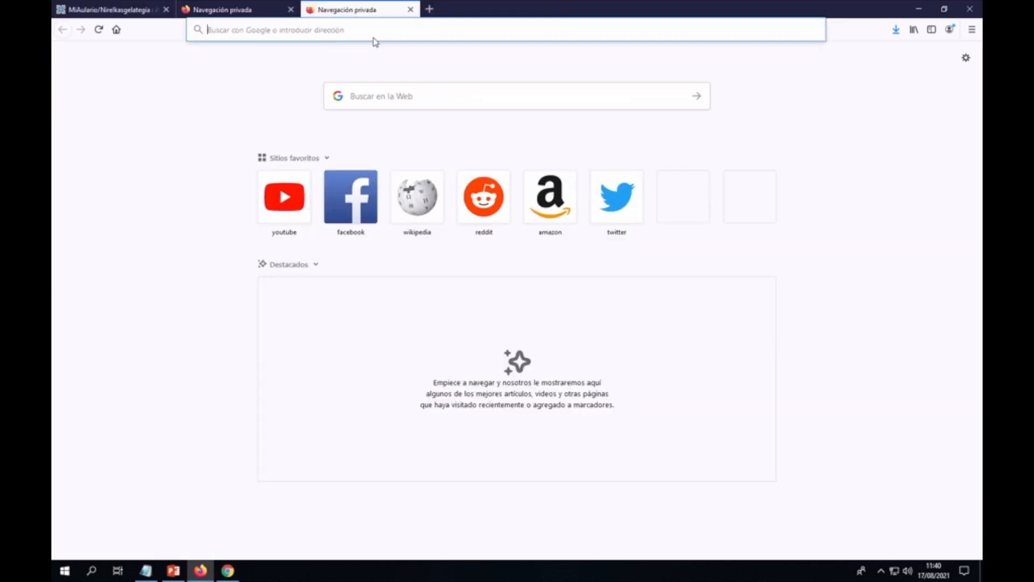
click(377, 96)
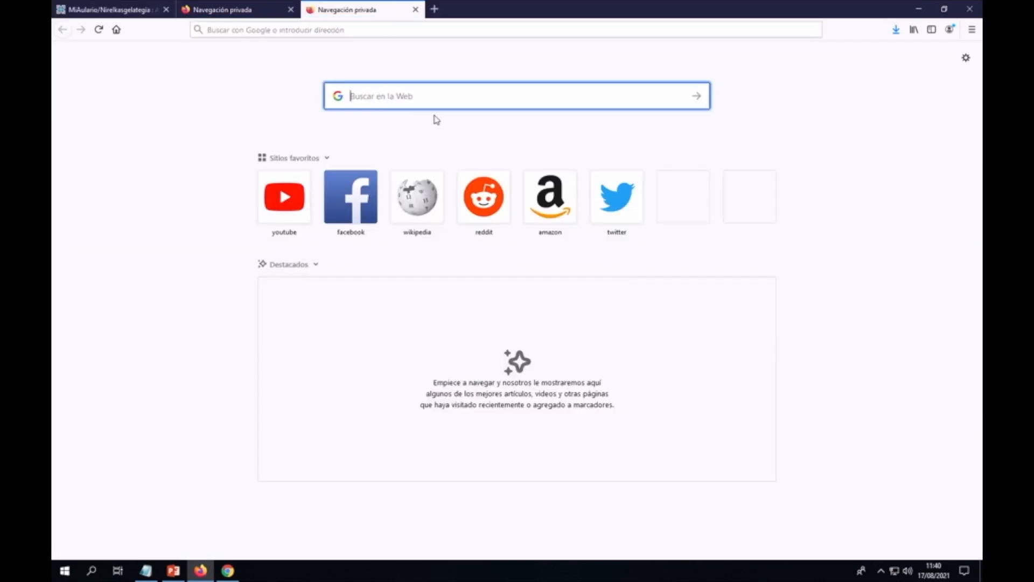
text(P)
key(BackSpace)
text(PH)
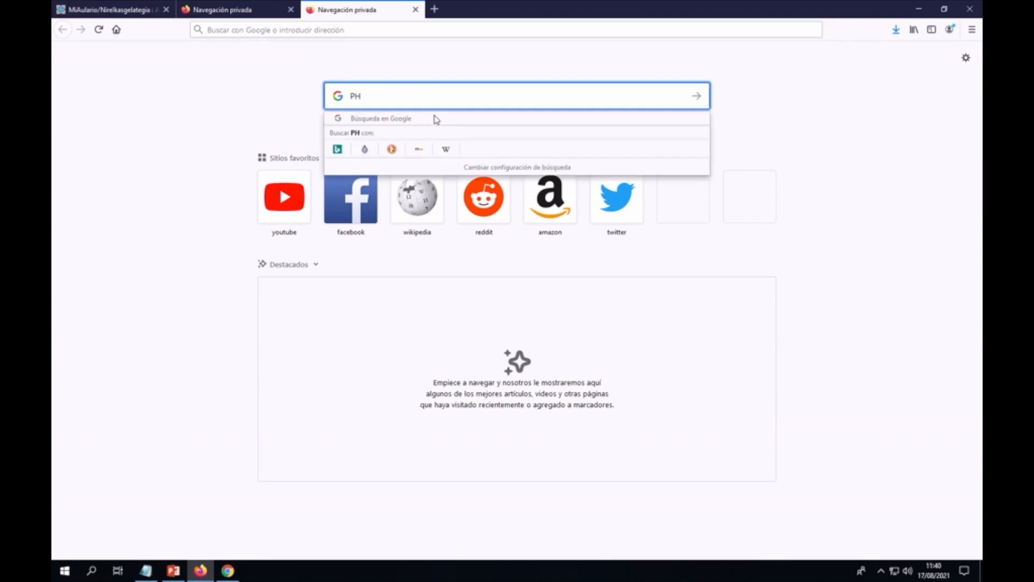
text(P)
key(Return)
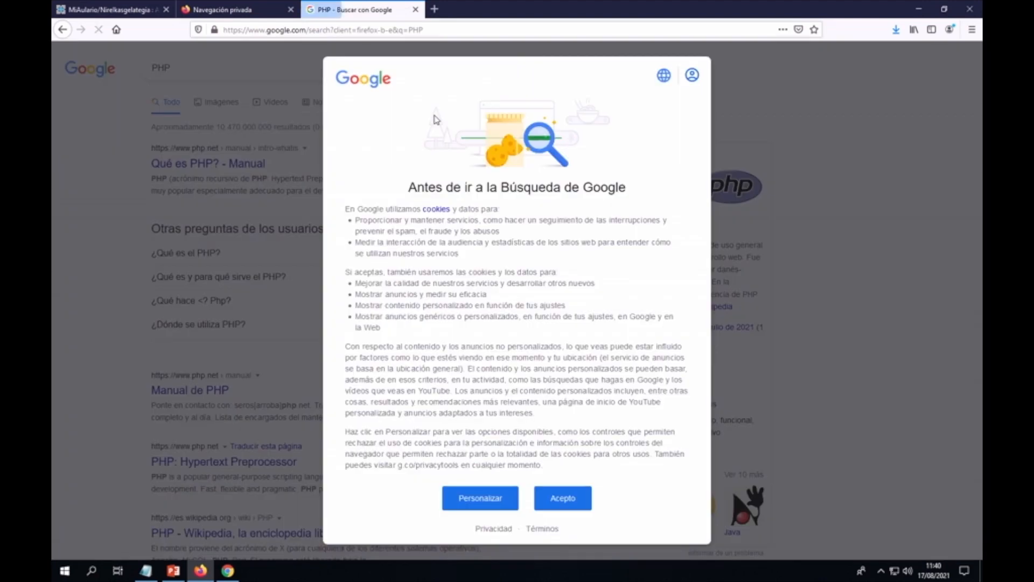
click(568, 505)
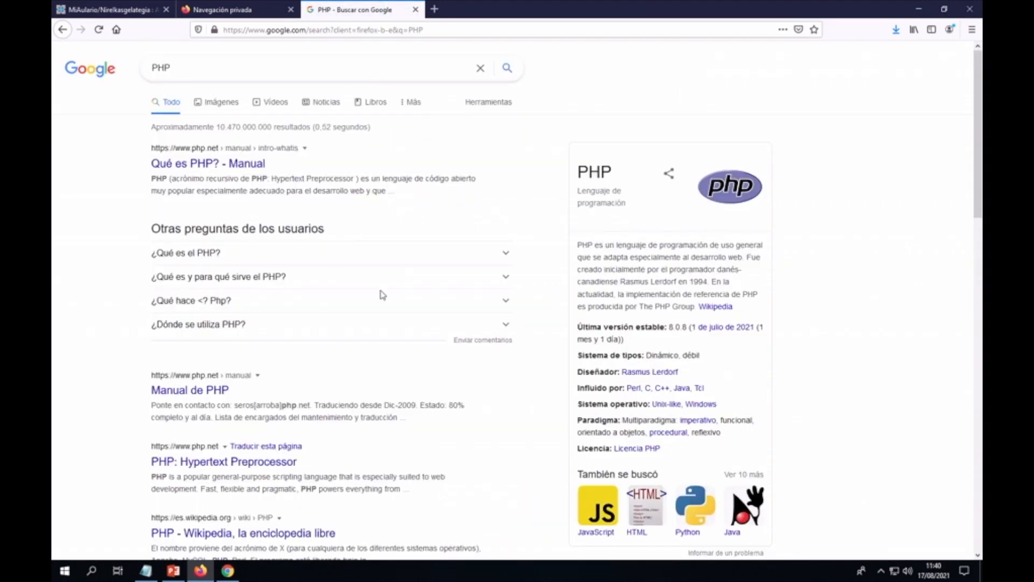
Step: Browse the Google Images results for PHP
click(219, 107)
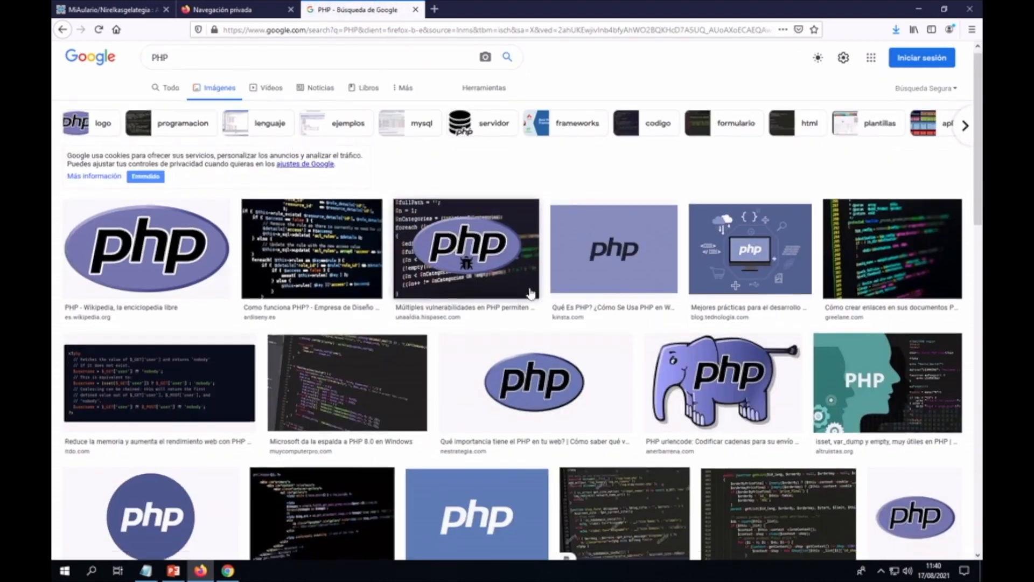
scroll(530, 294, down, 6)
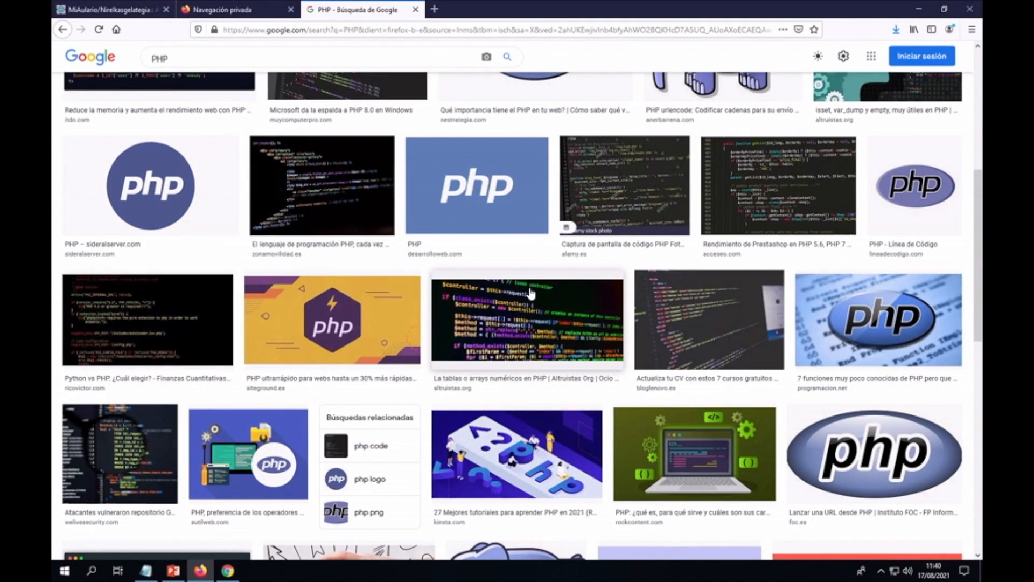
scroll(531, 293, up, 6)
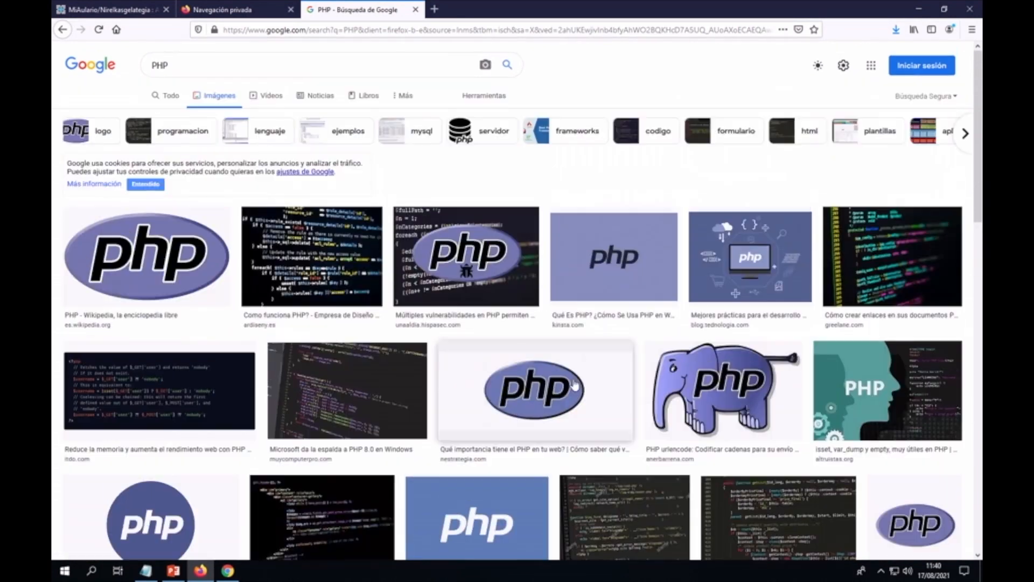
scroll(574, 385, down, 8)
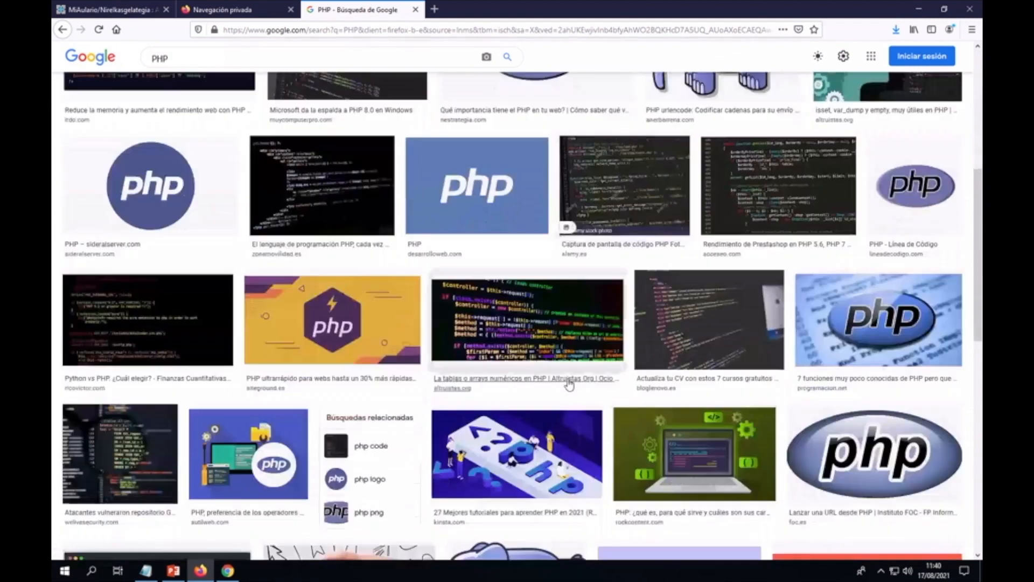
scroll(569, 384, down, 2)
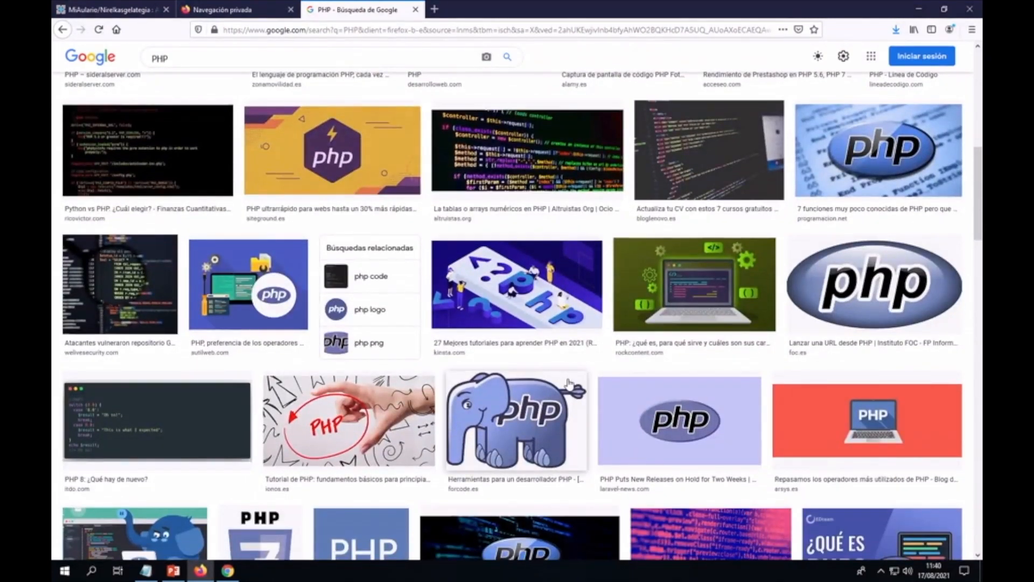
scroll(569, 383, up, 10)
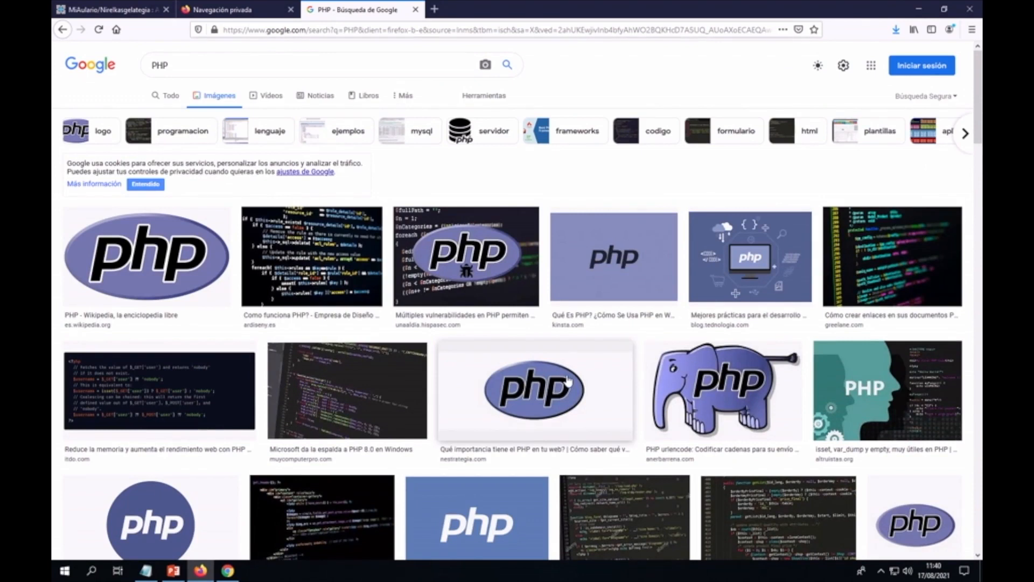
Step: Limit the Google Images PHP results to Licencias Creative Commons under Herramientas > Derechos de uso
click(485, 100)
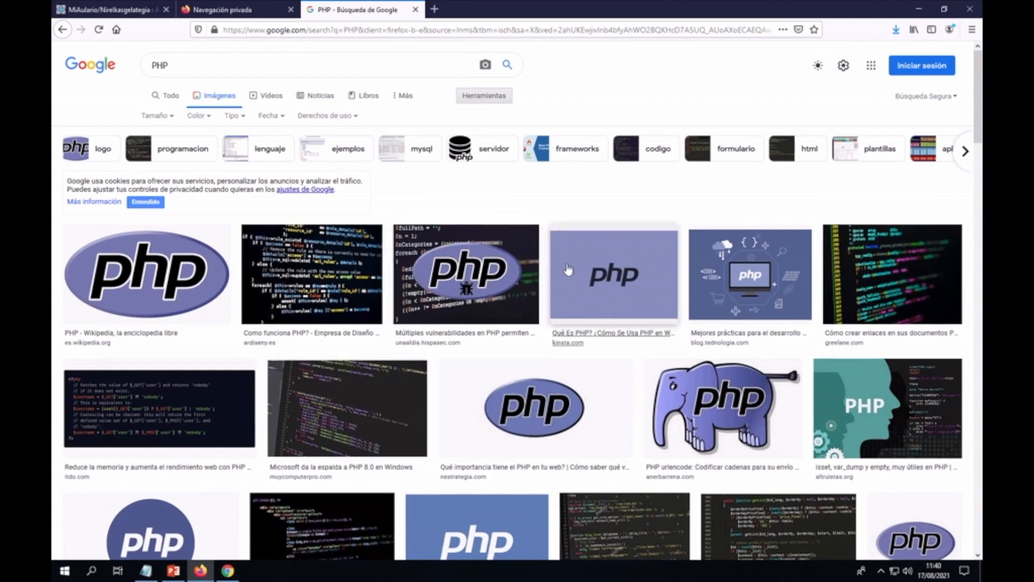
click(355, 116)
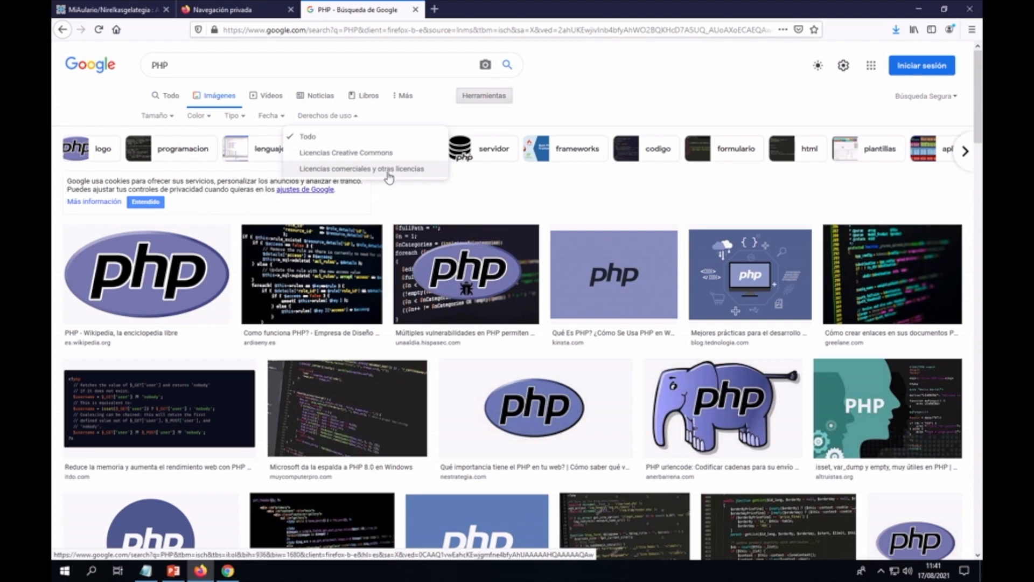
click(338, 154)
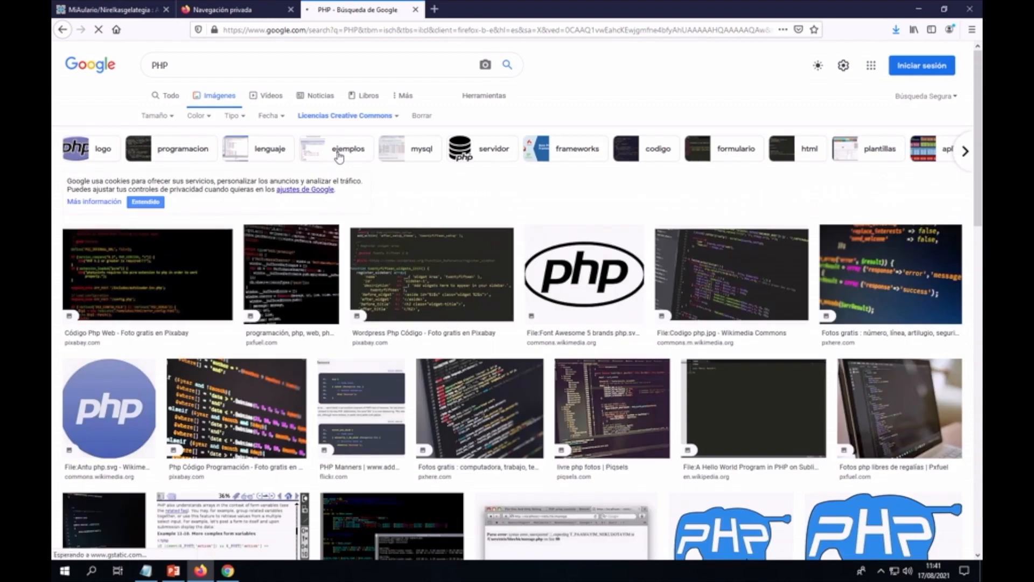
scroll(496, 302, down, 3)
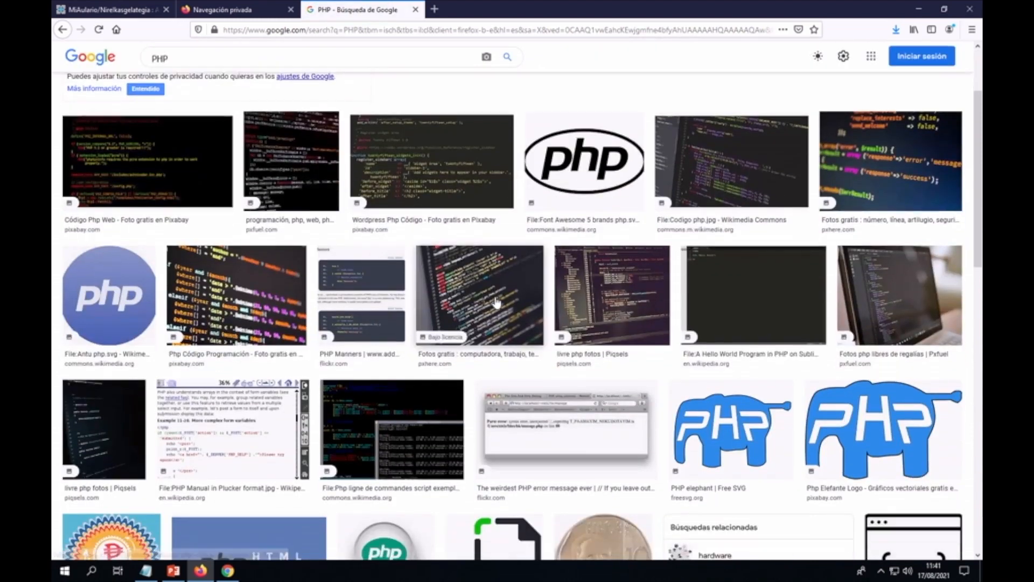
scroll(496, 302, down, 3)
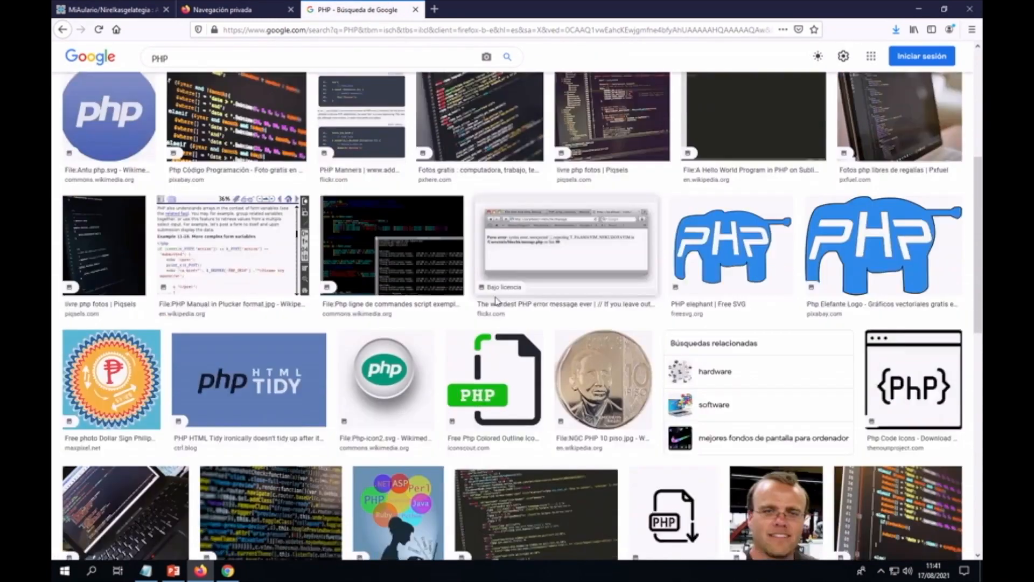
scroll(497, 300, down, 5)
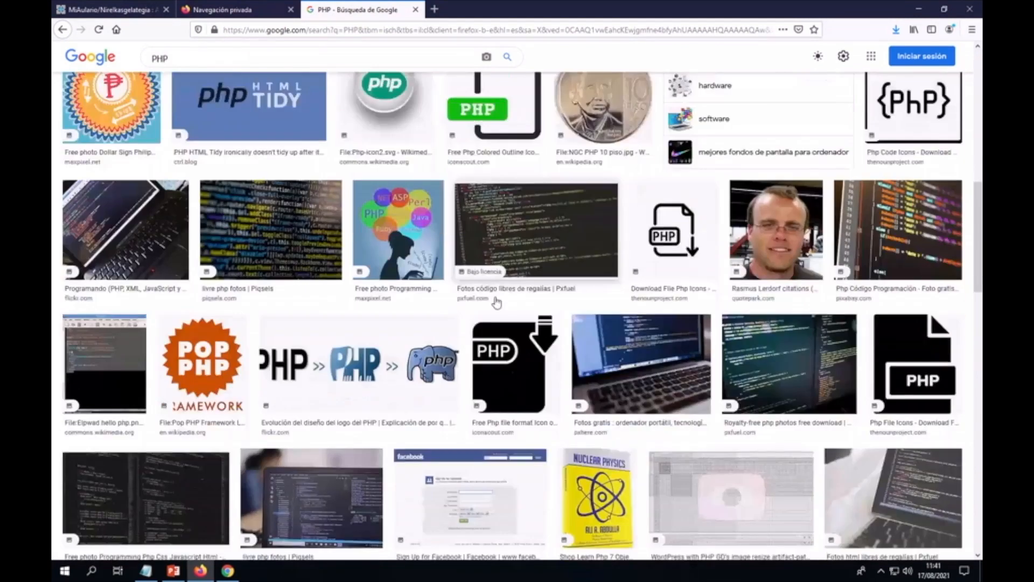
scroll(497, 302, down, 3)
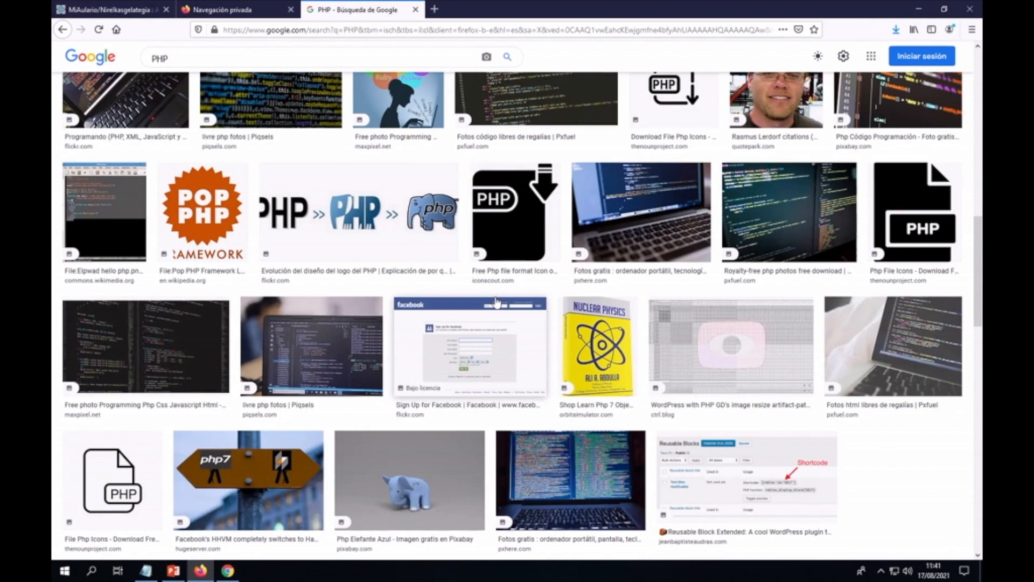
scroll(497, 301, down, 3)
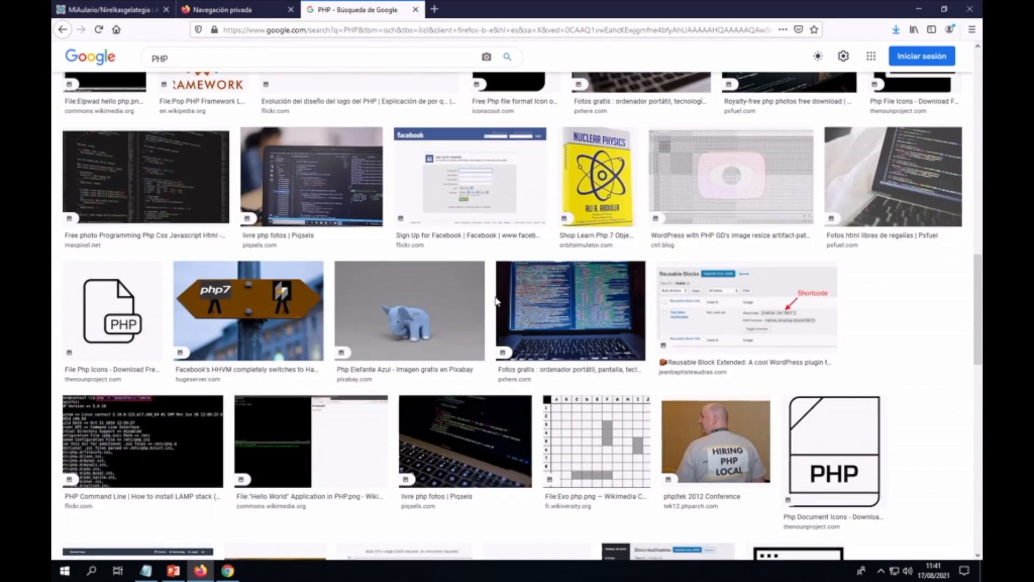
scroll(682, 338, up, 9)
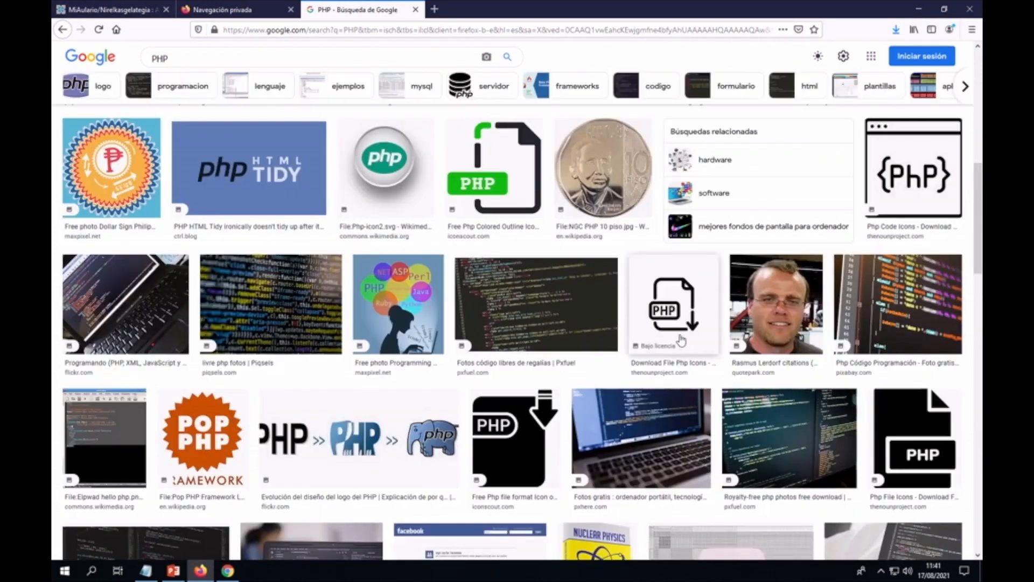
scroll(682, 338, up, 6)
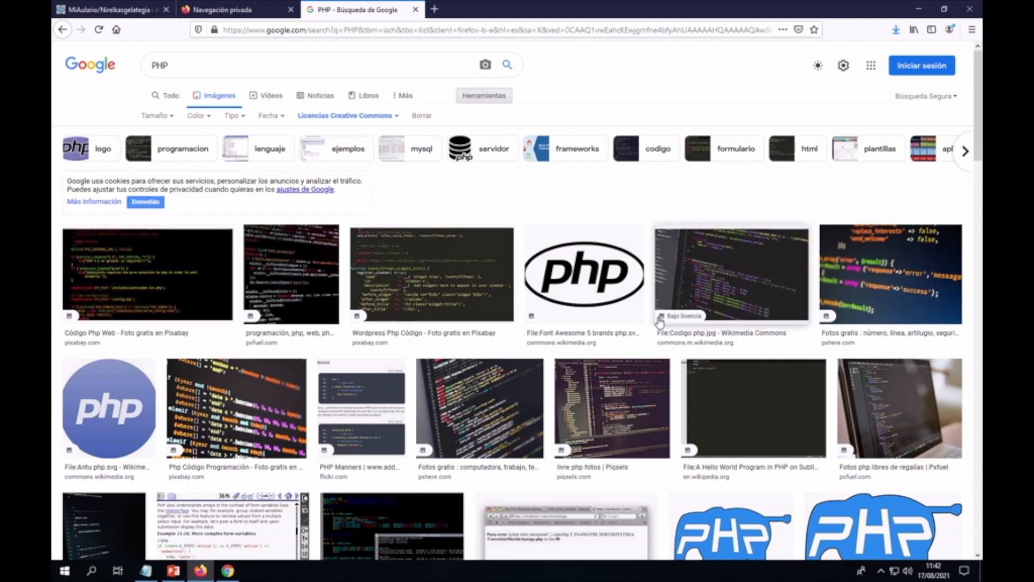
Step: In a new tab, run a Google search for PIXABAY
click(434, 9)
click(451, 94)
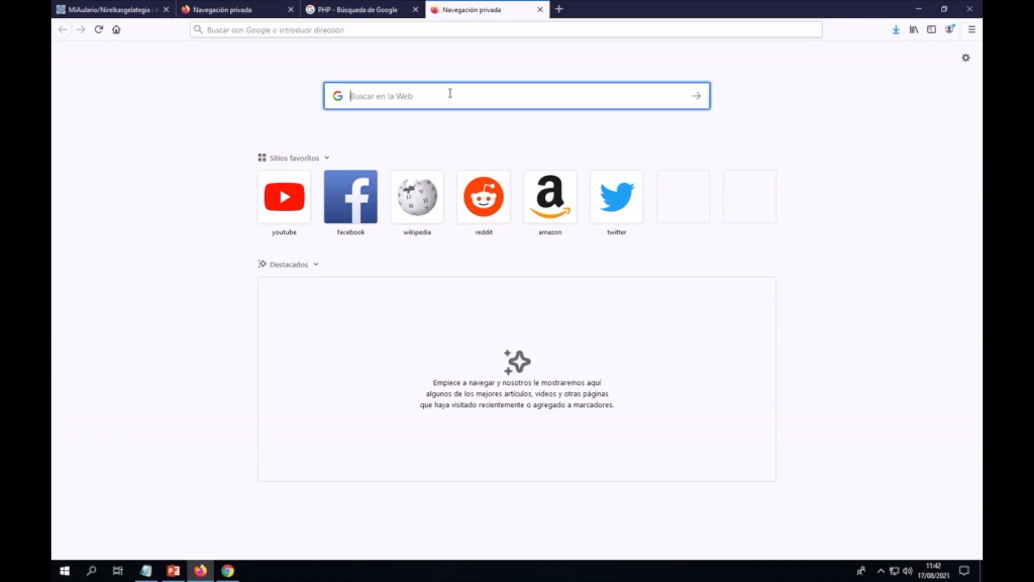
text(PIXABAY)
key(Return)
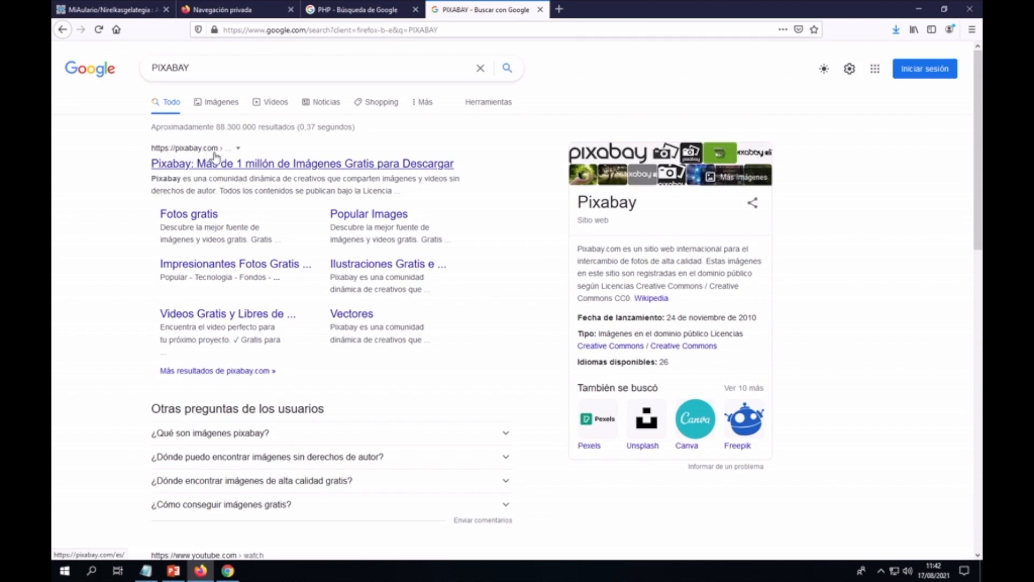
Step: Go to pixabay.com from the search results and look over its home page
click(234, 167)
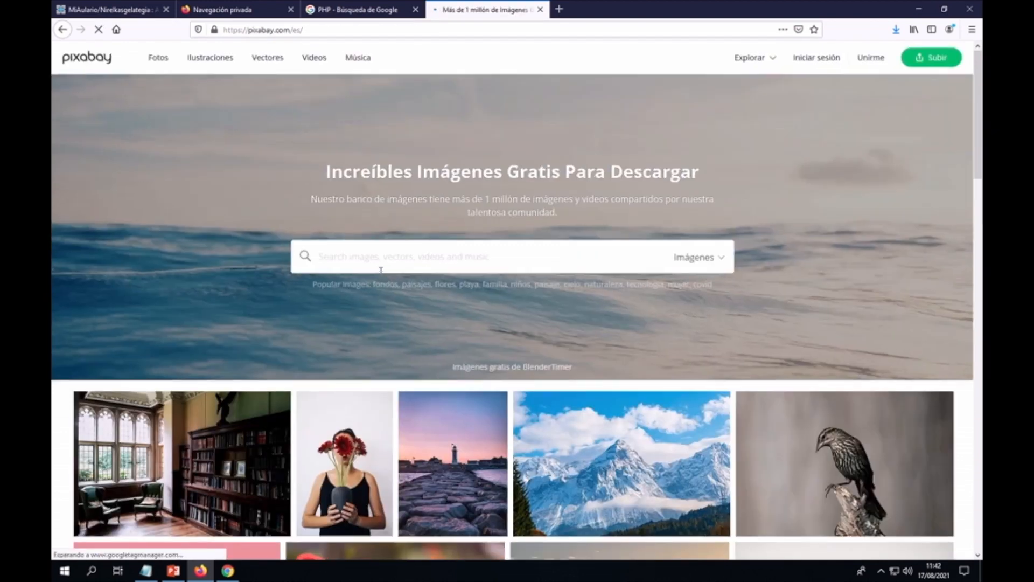
scroll(754, 272, down, 1)
scroll(753, 272, down, 4)
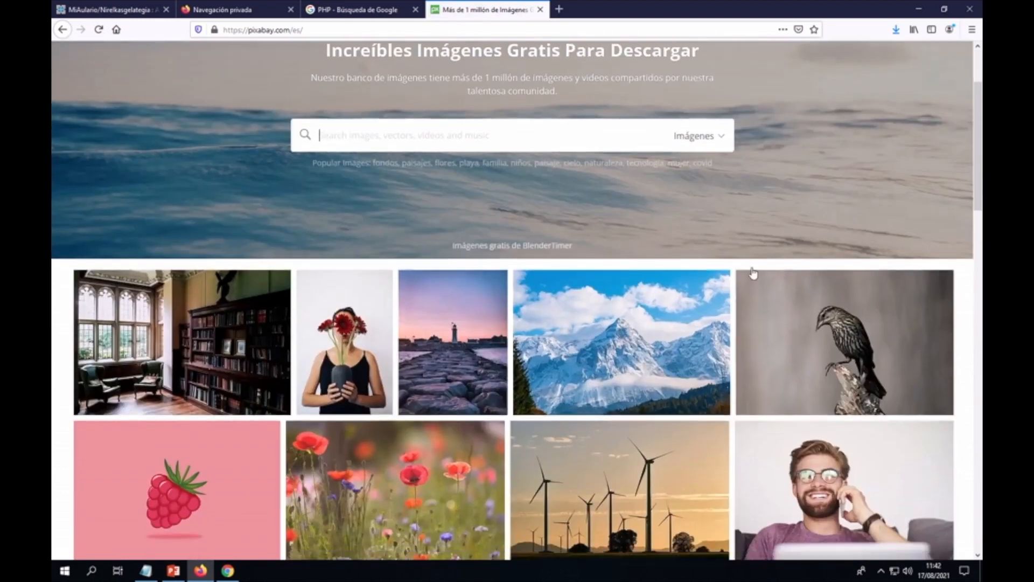
scroll(751, 277, up, 5)
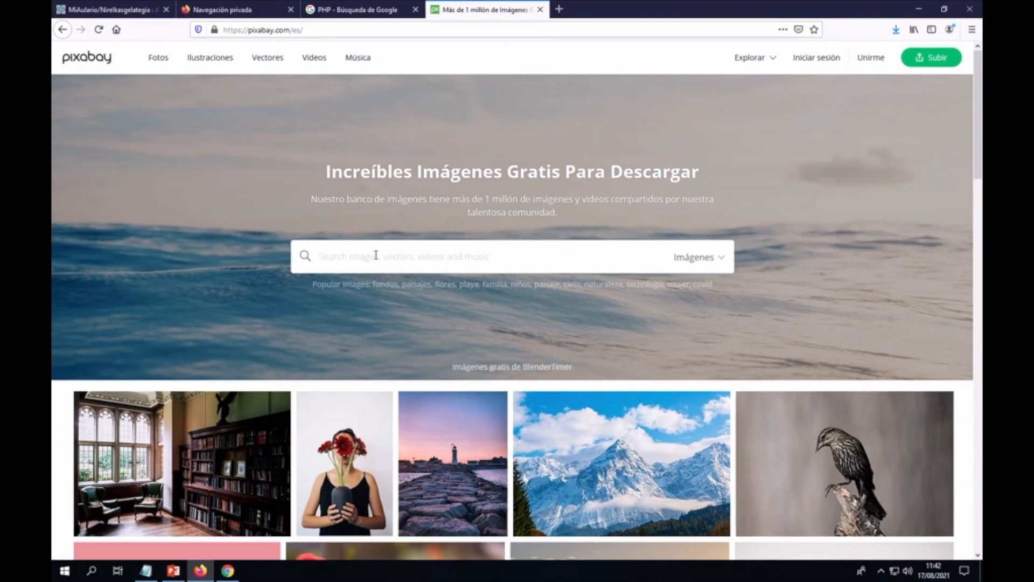
scroll(377, 256, down, 3)
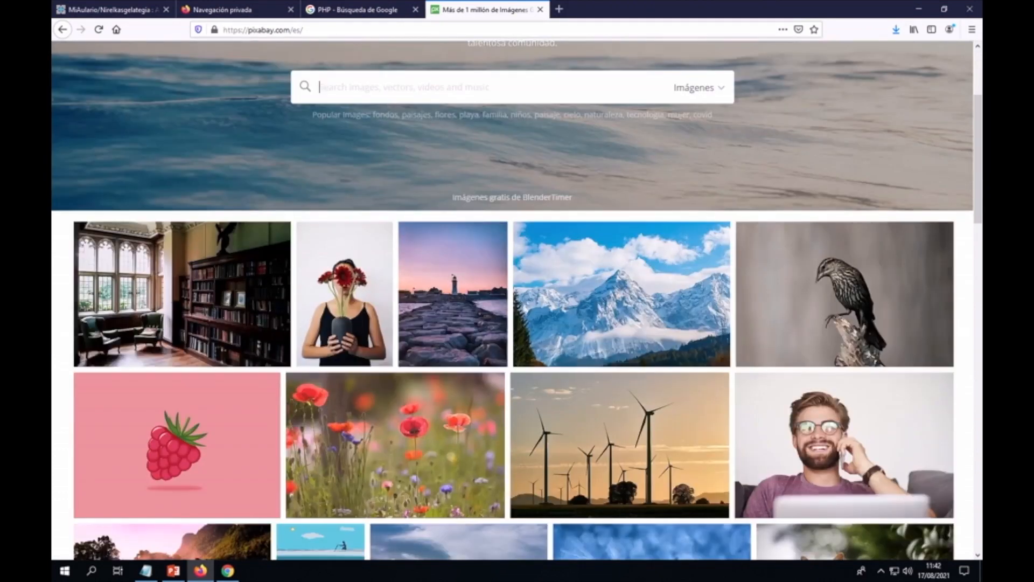
scroll(727, 383, up, 3)
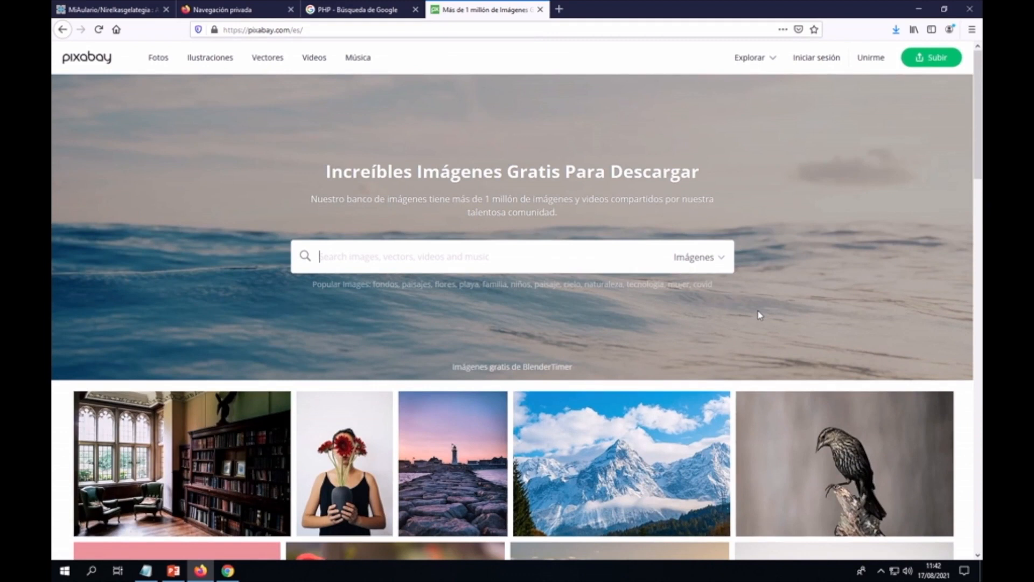
Step: Search Pixabay for PROGRAMACIÓN and open the 'Robot Inteligencia Artificial Mujer' illustration
text(PROG)
text(RAMAC)
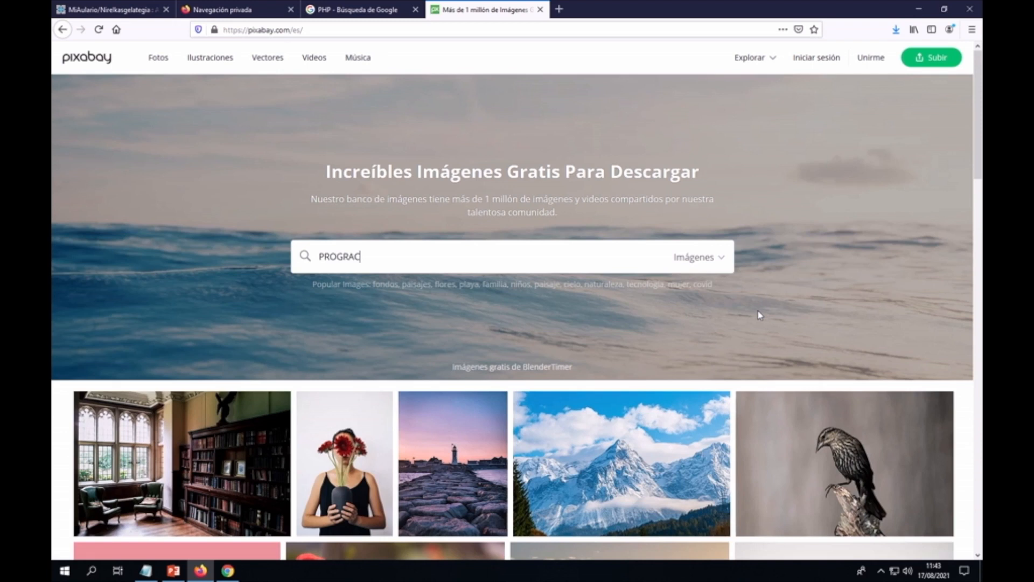
text(IÓN)
key(Return)
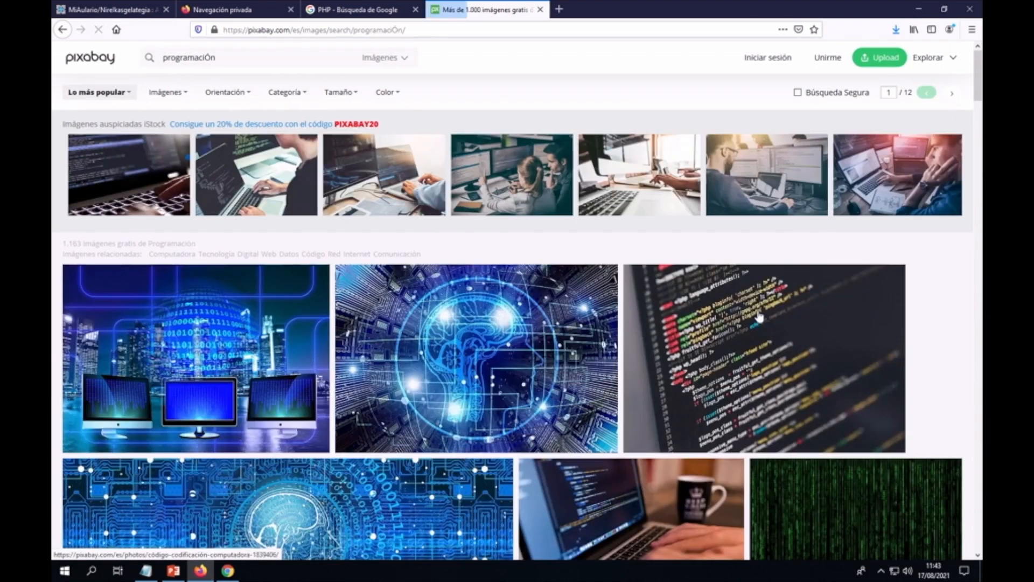
scroll(789, 328, down, 2)
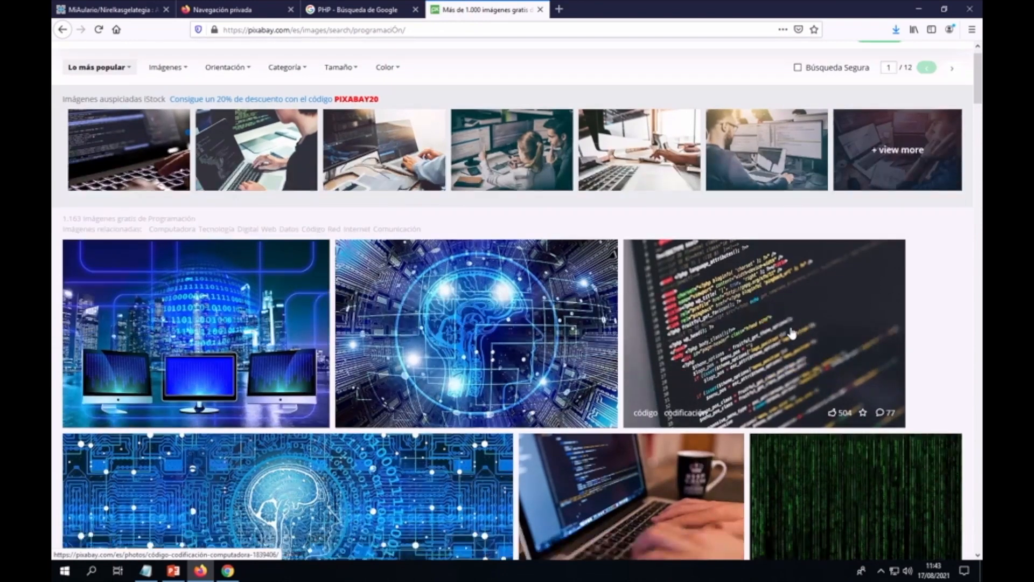
scroll(791, 330, down, 4)
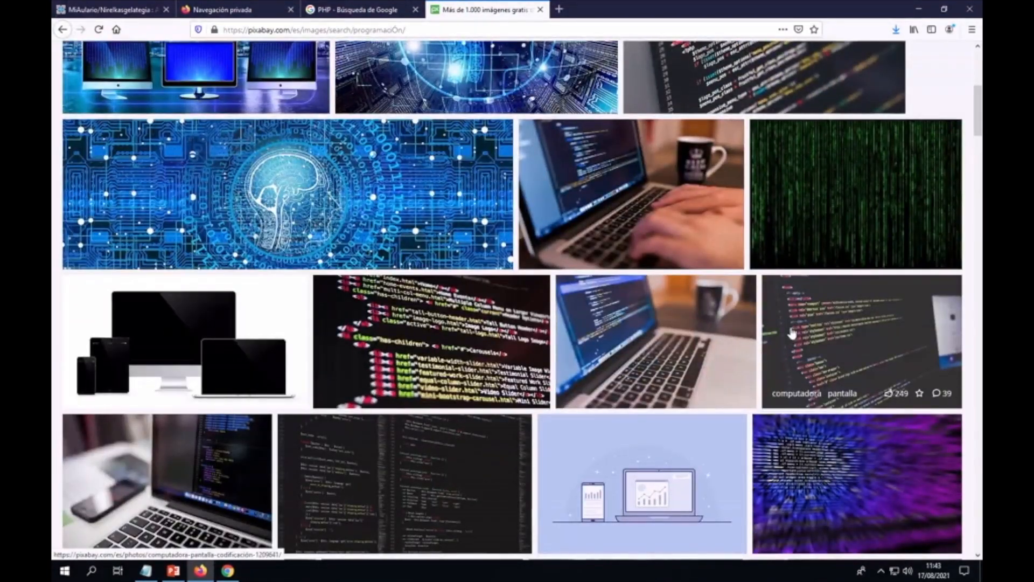
scroll(791, 332, down, 2)
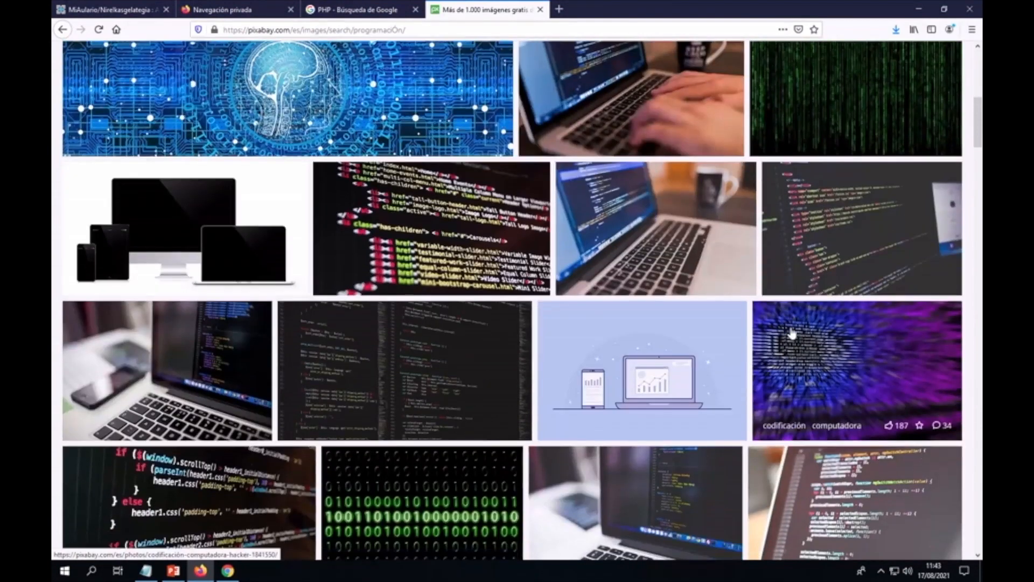
scroll(792, 334, down, 8)
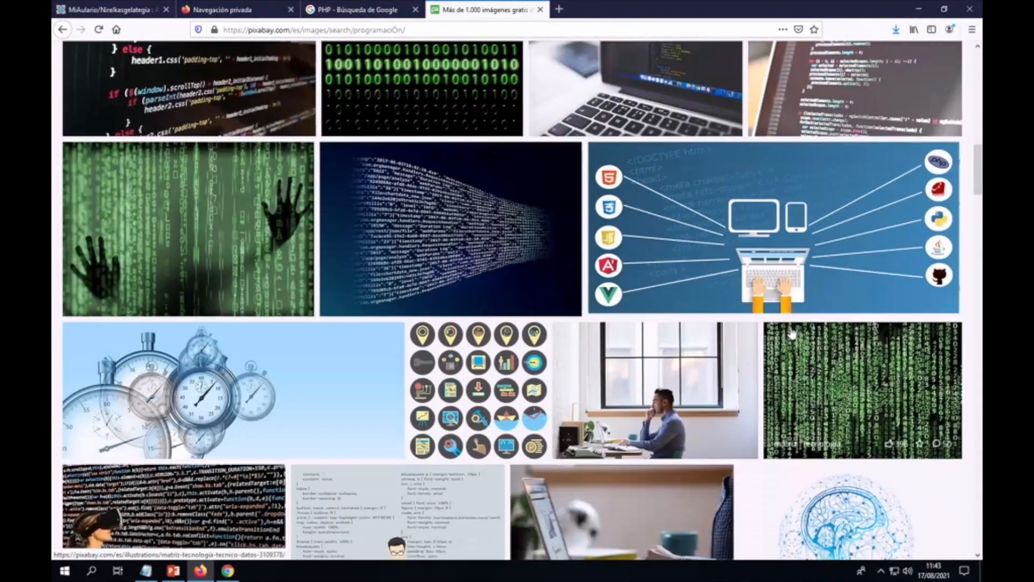
scroll(791, 333, down, 4)
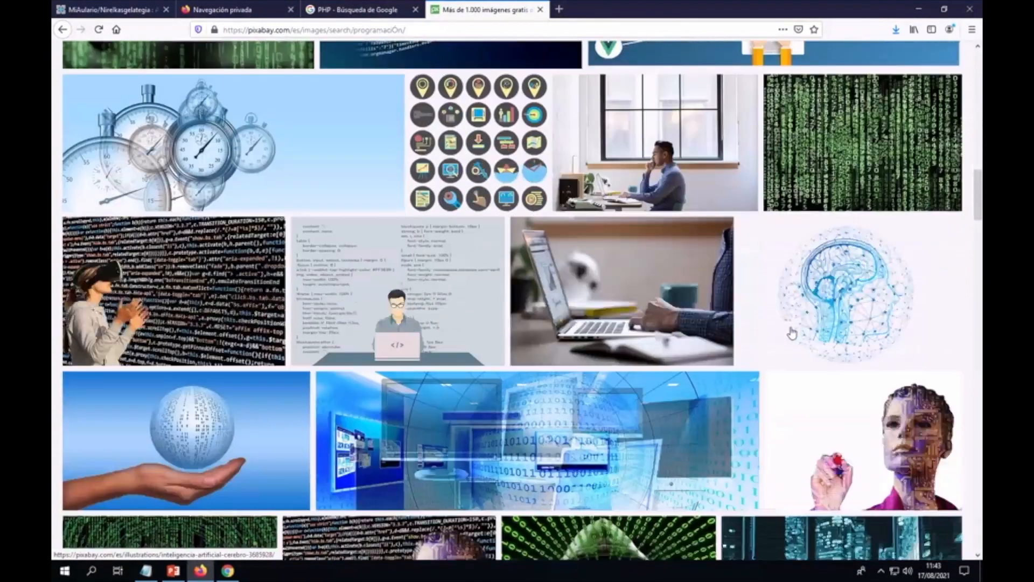
scroll(792, 332, down, 1)
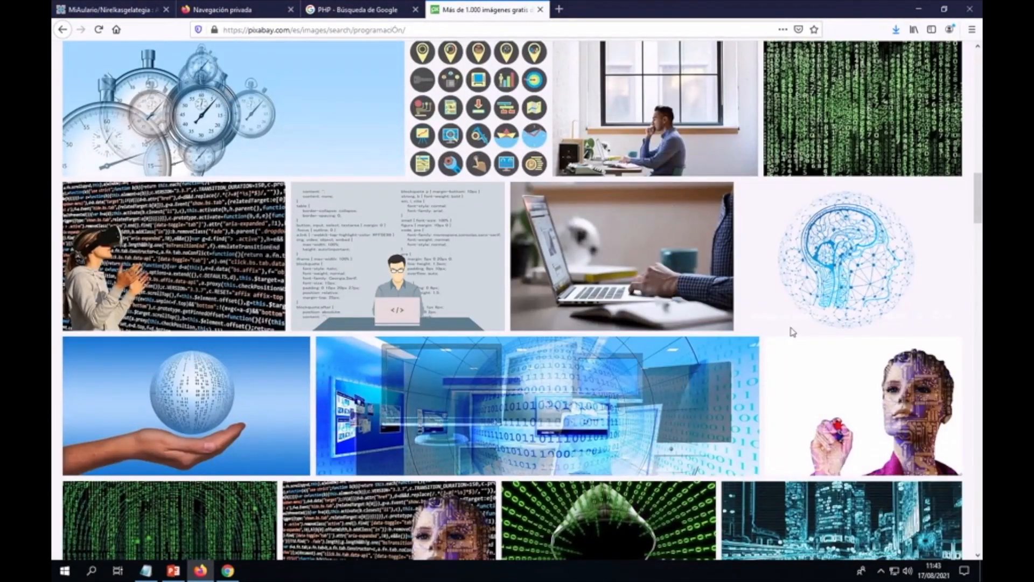
click(895, 407)
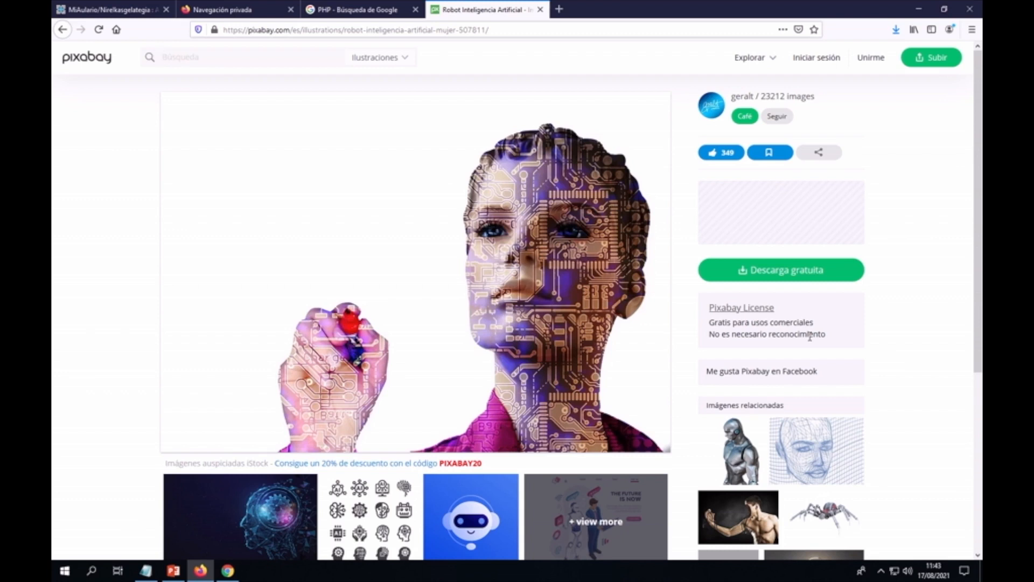
Step: Download the robot illustration at 640×452 and save it to the Desktop as robot-507811_640
click(787, 272)
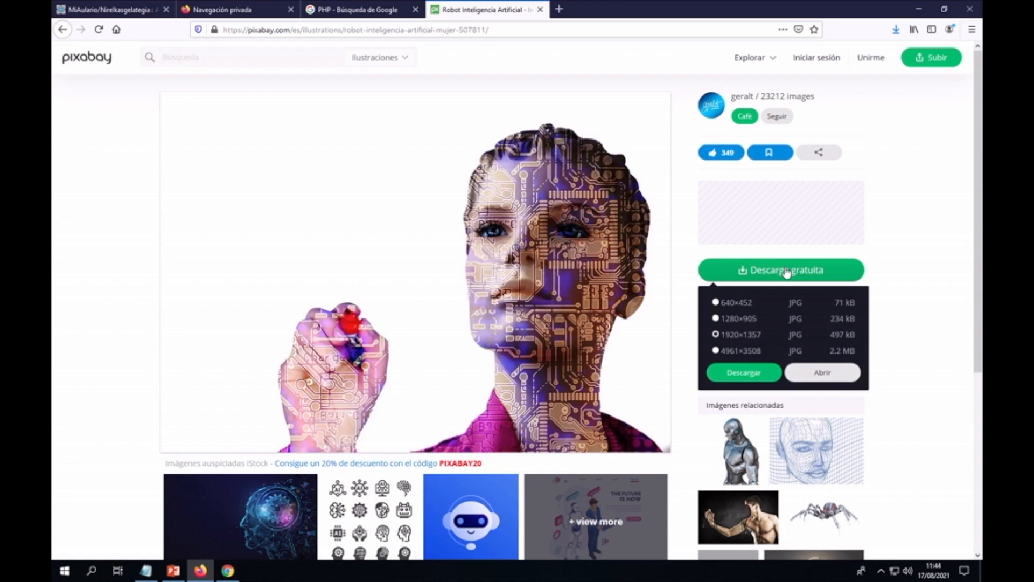
click(717, 303)
click(749, 372)
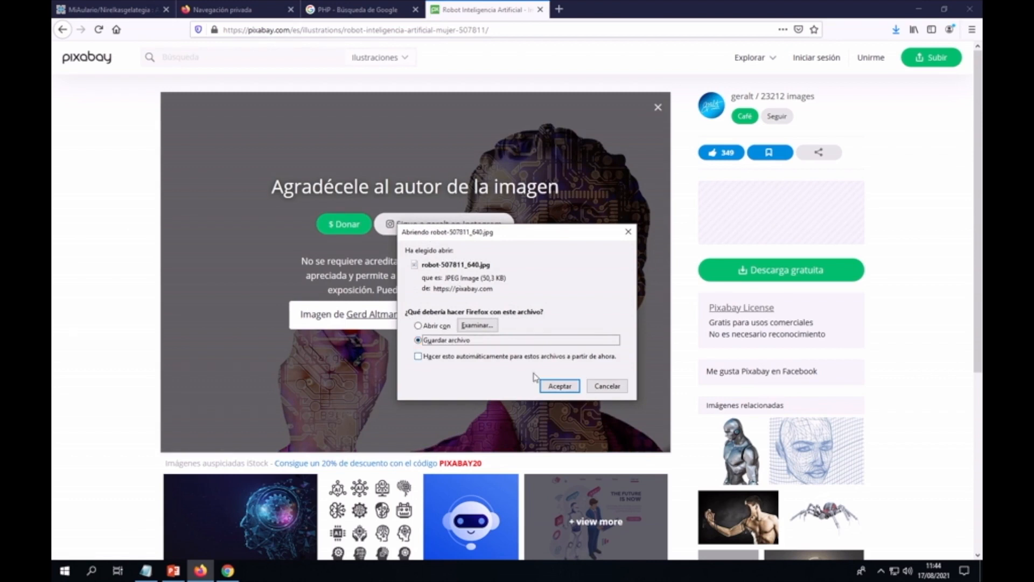
click(559, 386)
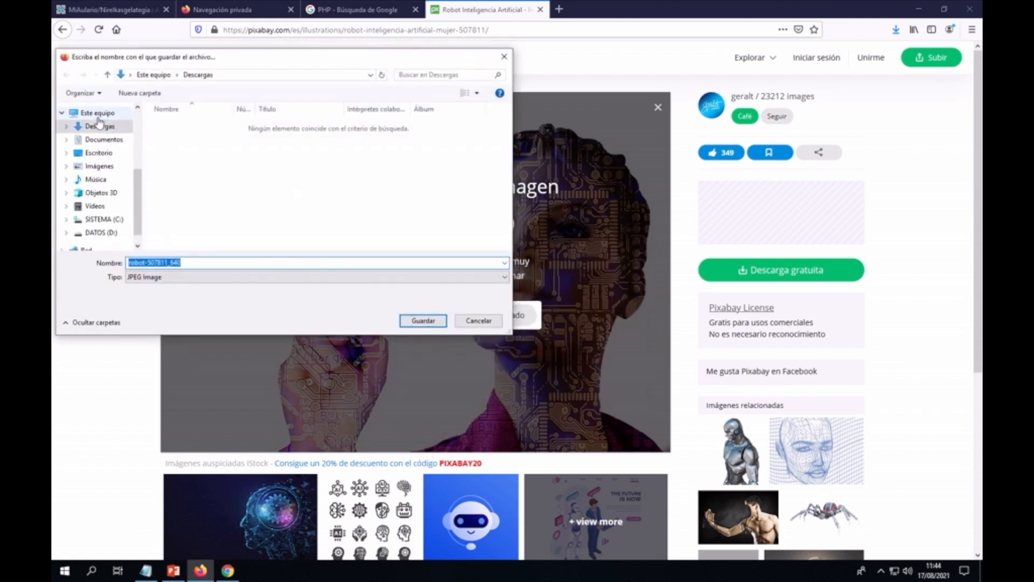
click(100, 154)
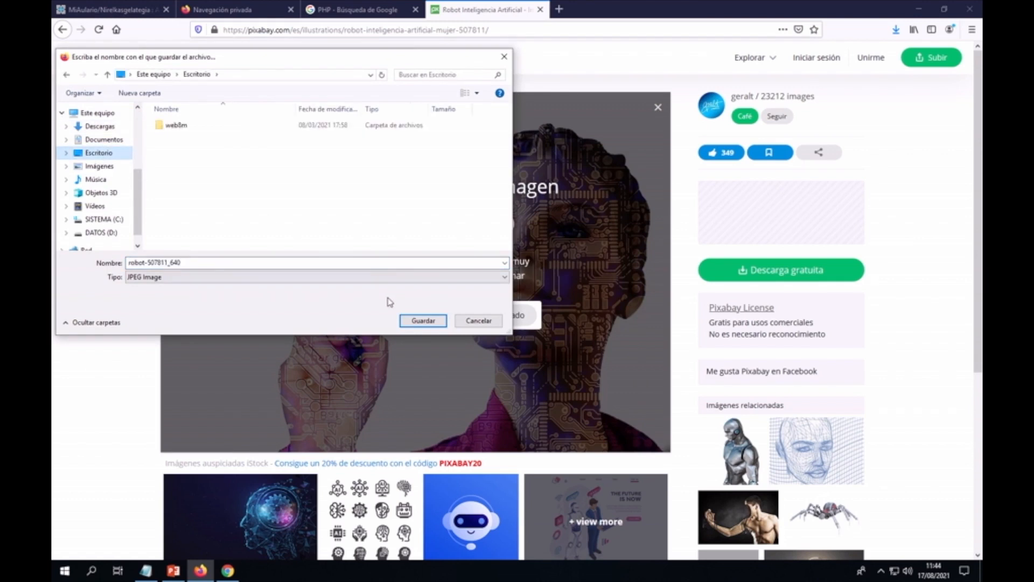
click(423, 321)
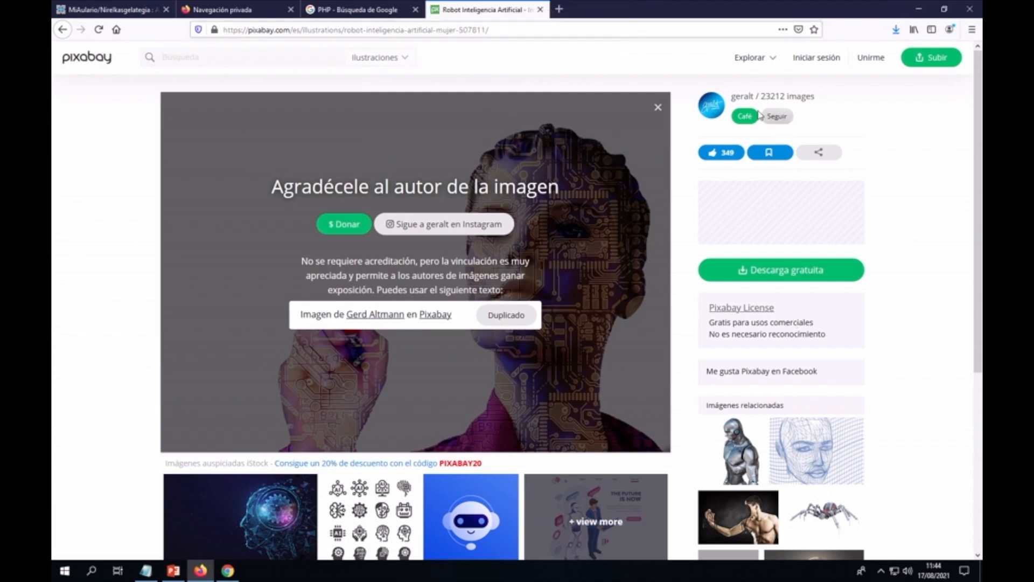
click(559, 9)
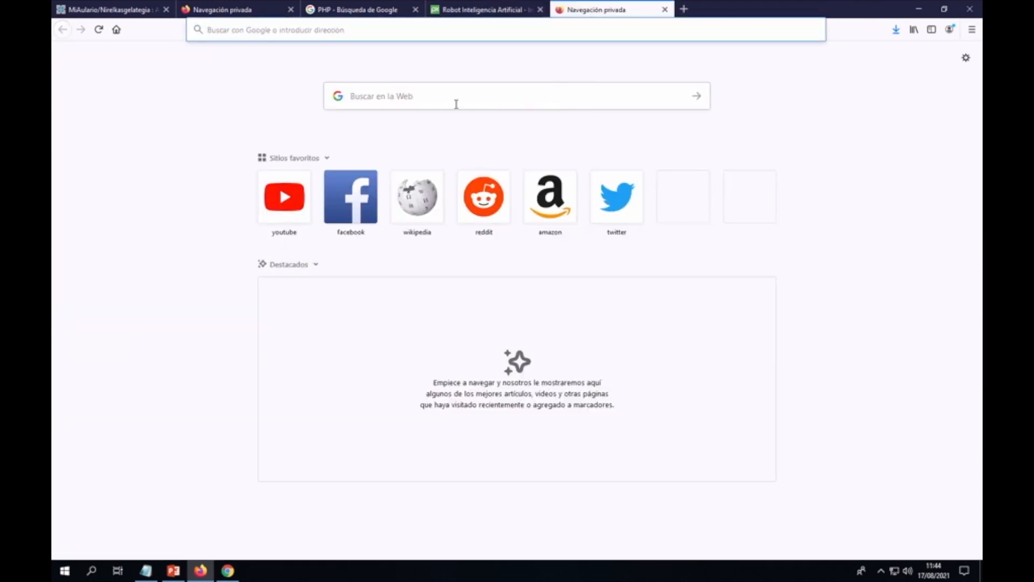
Step: Search Google for 'INTRODUCCIÓN PHP' and open the php.net 'Introducción - Manual - PHP' page
click(452, 103)
text(Ing)
key(BackSpace)
key(BackSpace)
text(NTRODU)
key(BackSpace)
key(BackSpace)
text(DUCCIÓN PH)
text(O)
key(BackSpace)
text(P)
key(Return)
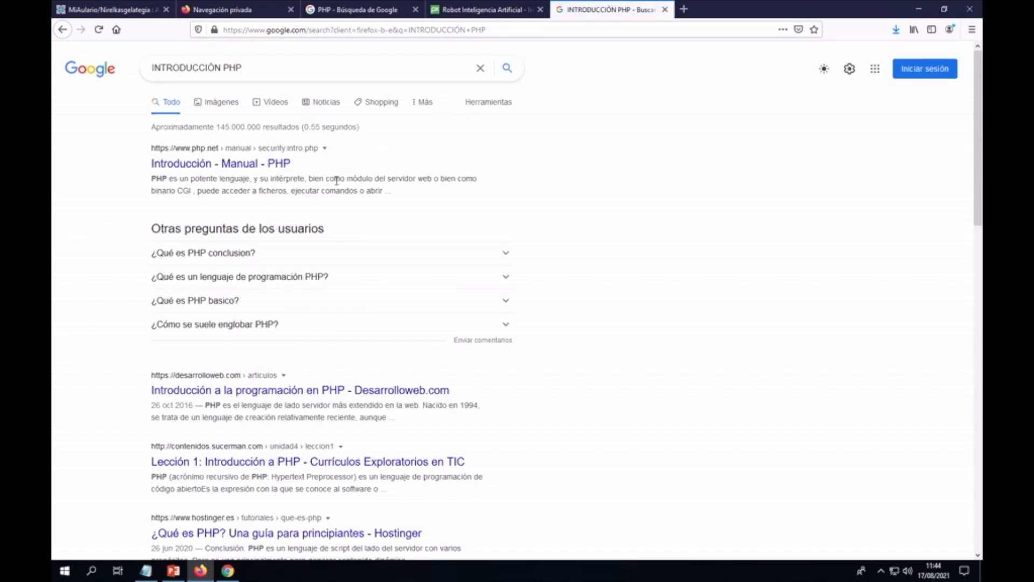
click(187, 164)
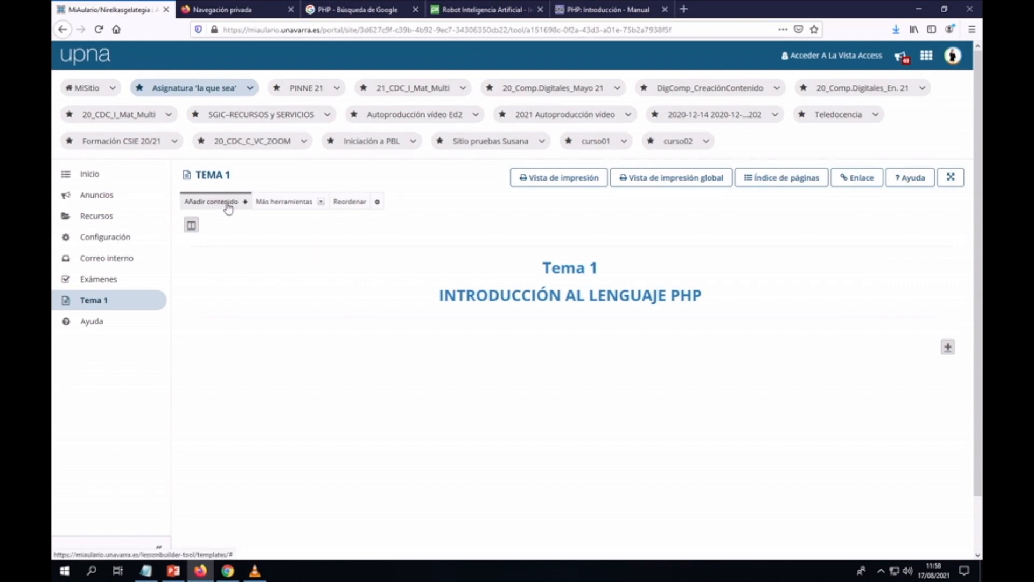
Step: Choose Añadir texto under Añadir contenido to start a new text block on Tema 1
click(244, 203)
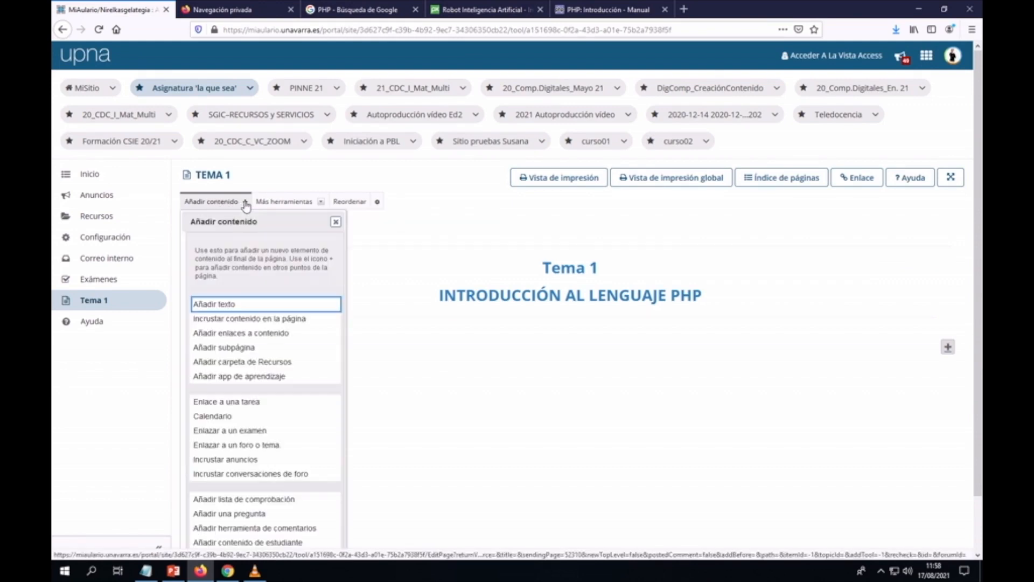
click(235, 307)
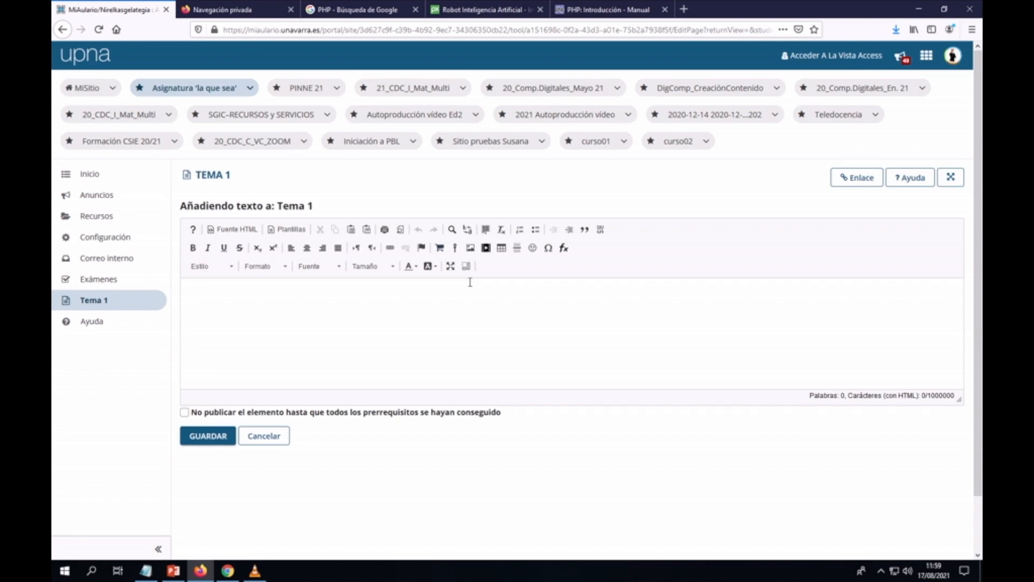
Step: Insert a table with 1 row and two columns into the new text item
click(501, 248)
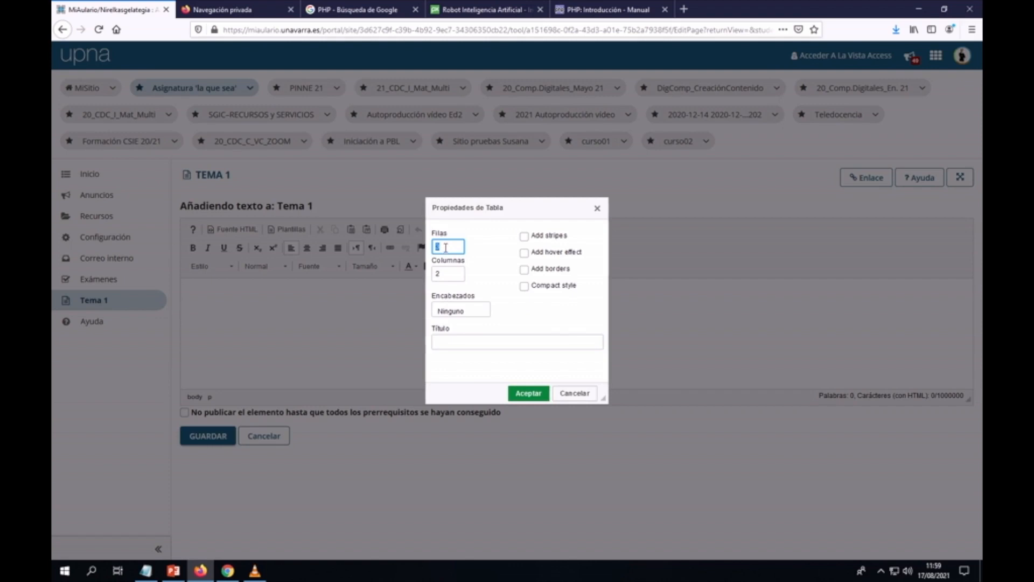
text(1)
click(529, 396)
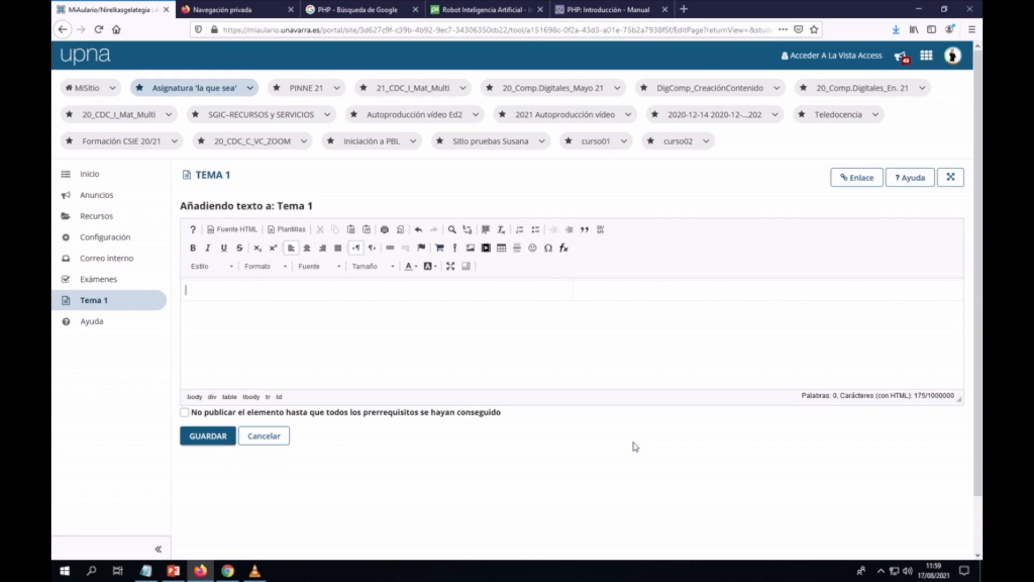
Step: In the HTML source, copy the table's style="width:100%" into both cell <td> tags
click(233, 231)
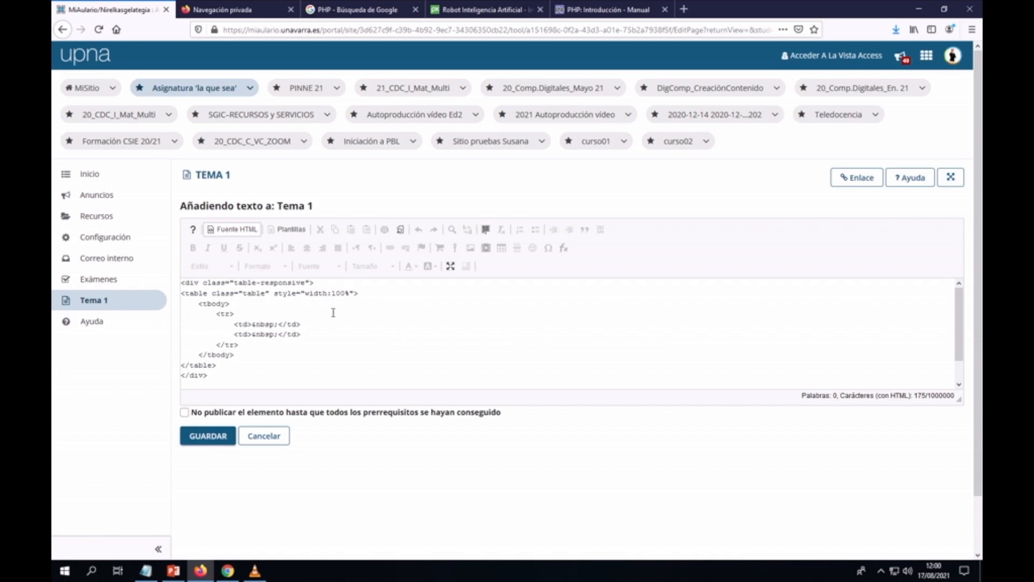
drag(274, 294, 353, 294)
key(ctrl+c)
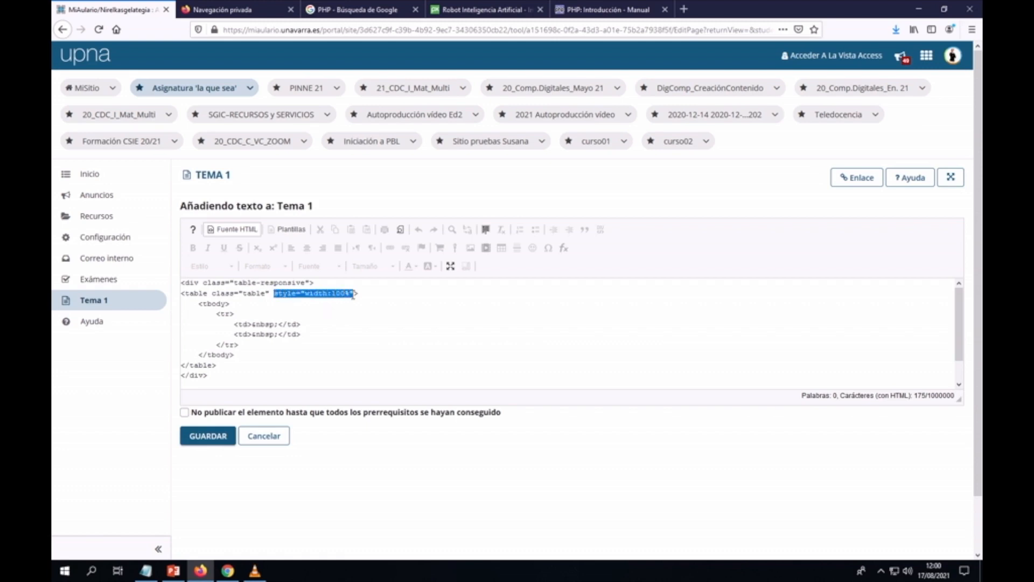
click(247, 325)
key(ctrl+v)
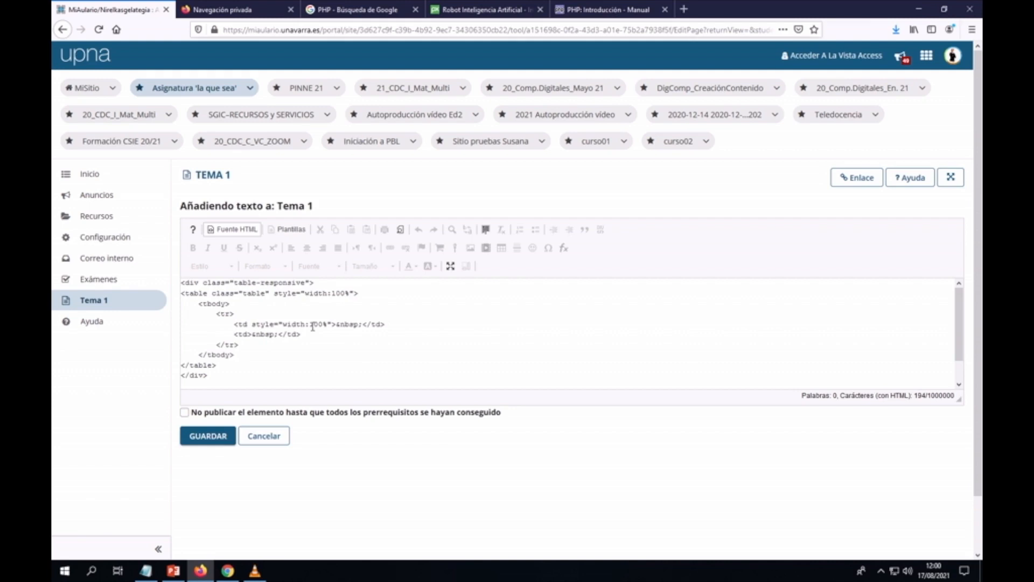
click(249, 334)
key(ctrl+v)
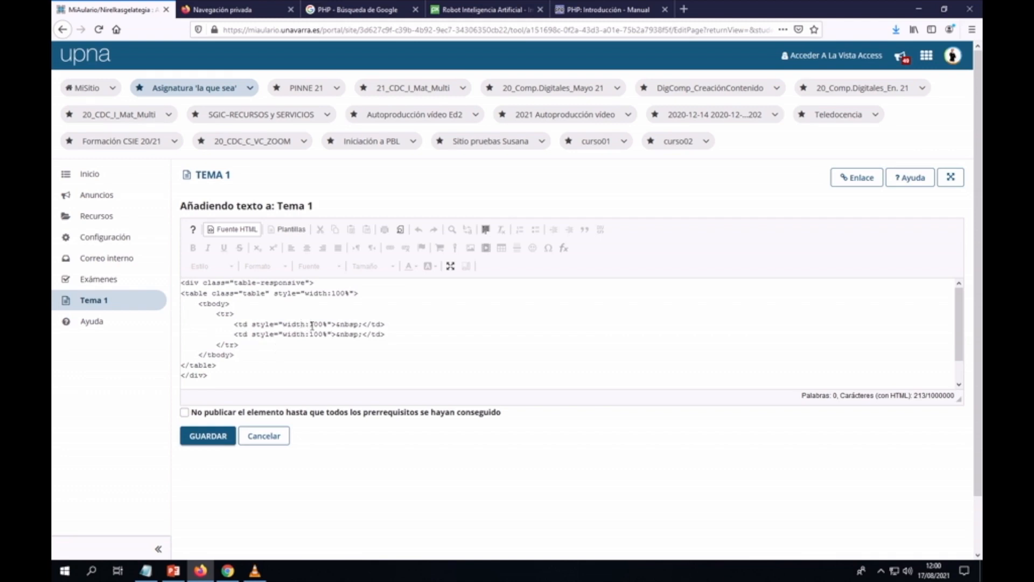
Step: Change both cell widths to 50% and return to the formatted editor view
drag(311, 324, 321, 324)
text(50)
drag(310, 335, 321, 337)
text(5)
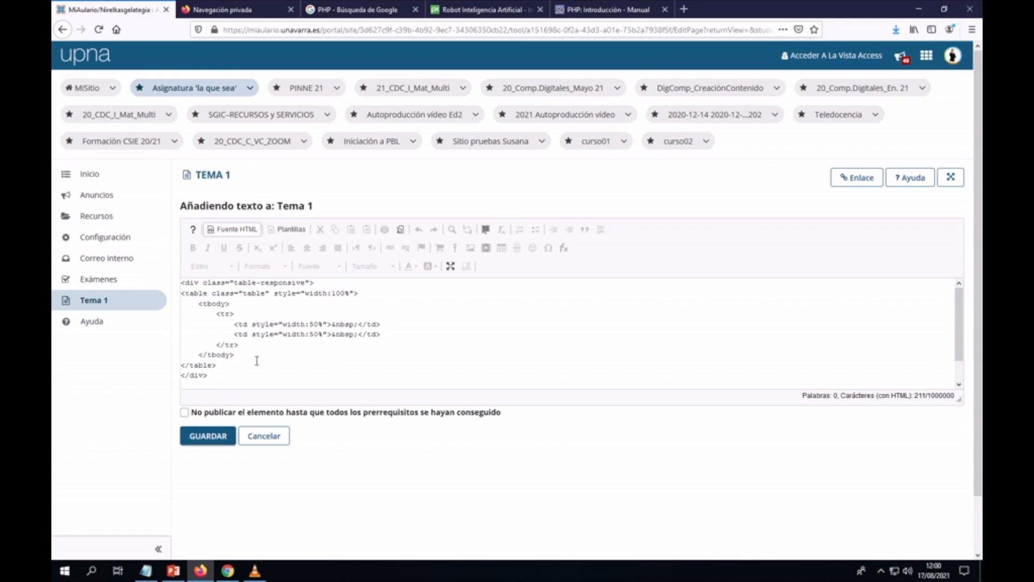
click(228, 233)
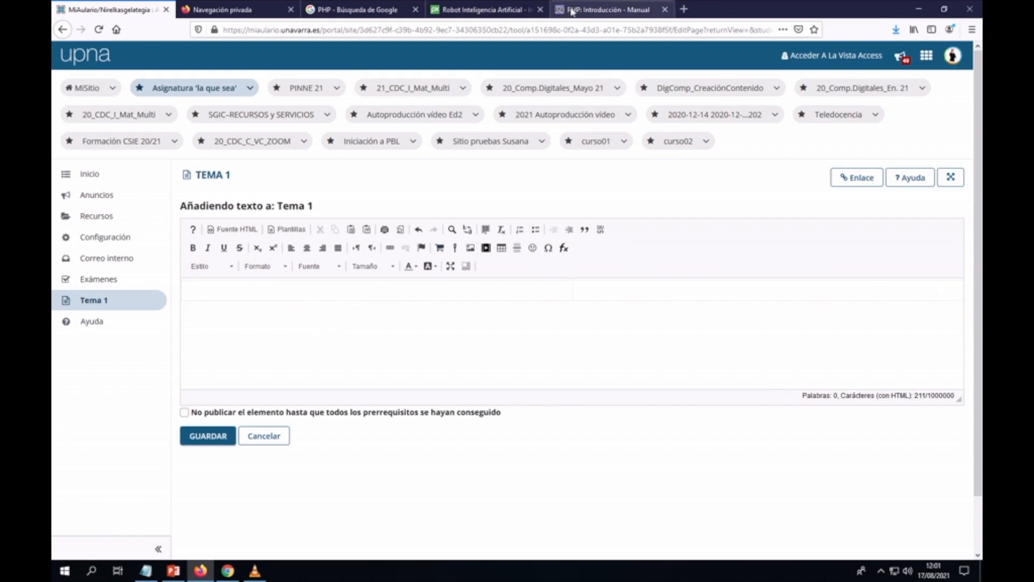
Step: Copy the PHP manual's Introducción paragraphs and paste them into the table's left cell
click(589, 11)
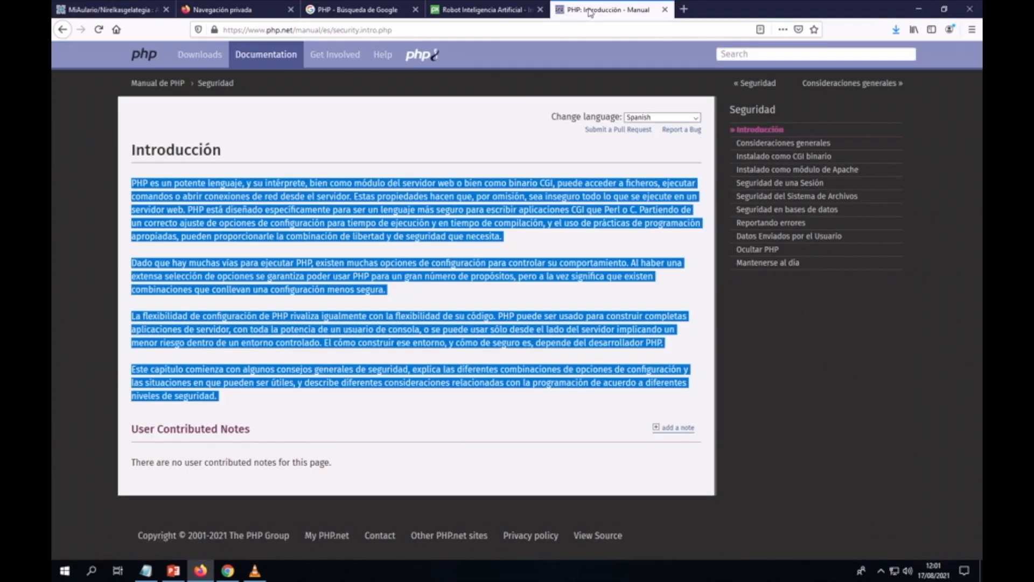
click(449, 233)
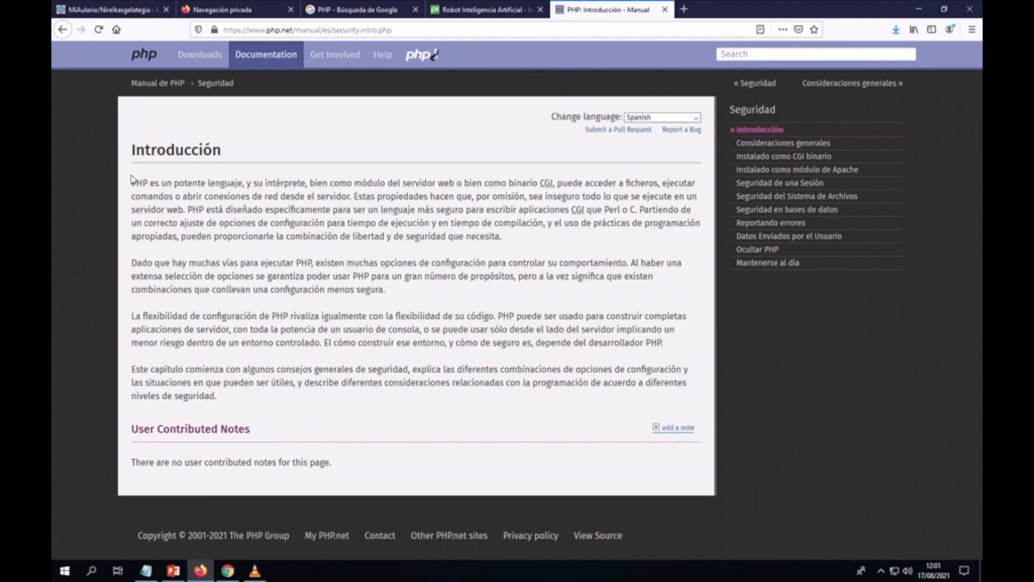
drag(132, 182, 240, 401)
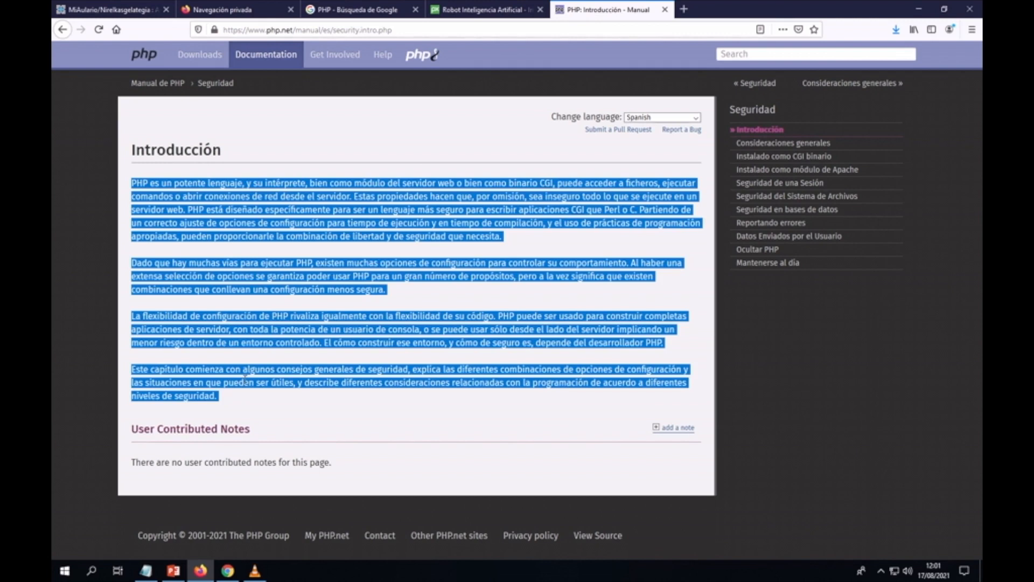
click(107, 13)
click(204, 303)
key(ctrl+v)
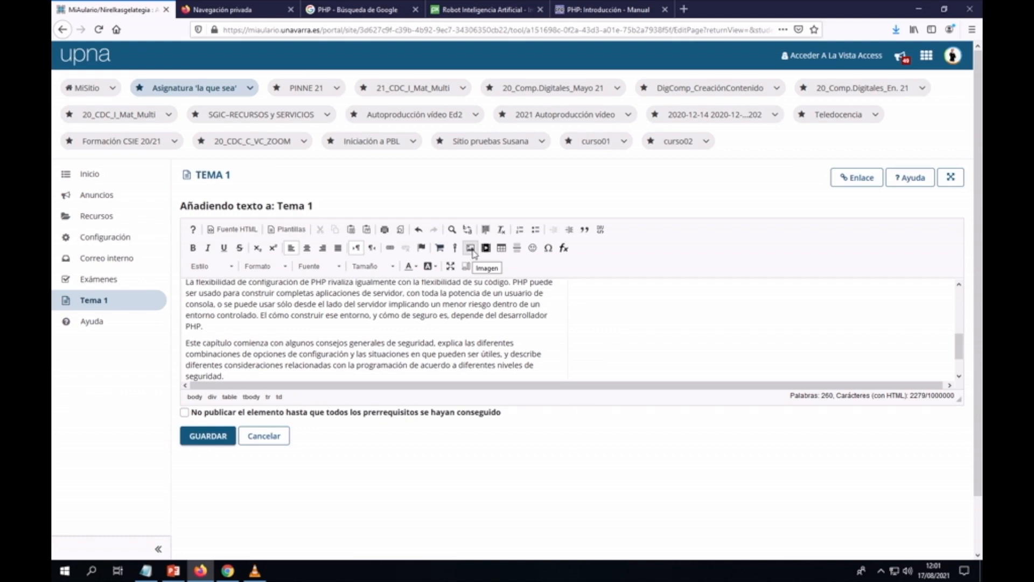
Step: Open Propiedades de Imagen and browse the site's server files with Ver Servidor
click(472, 251)
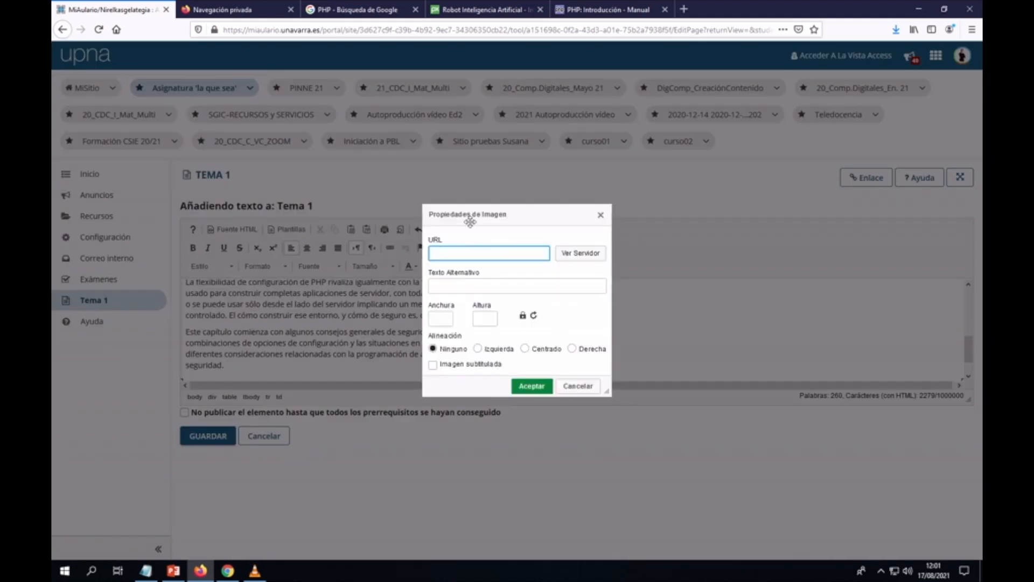
click(576, 258)
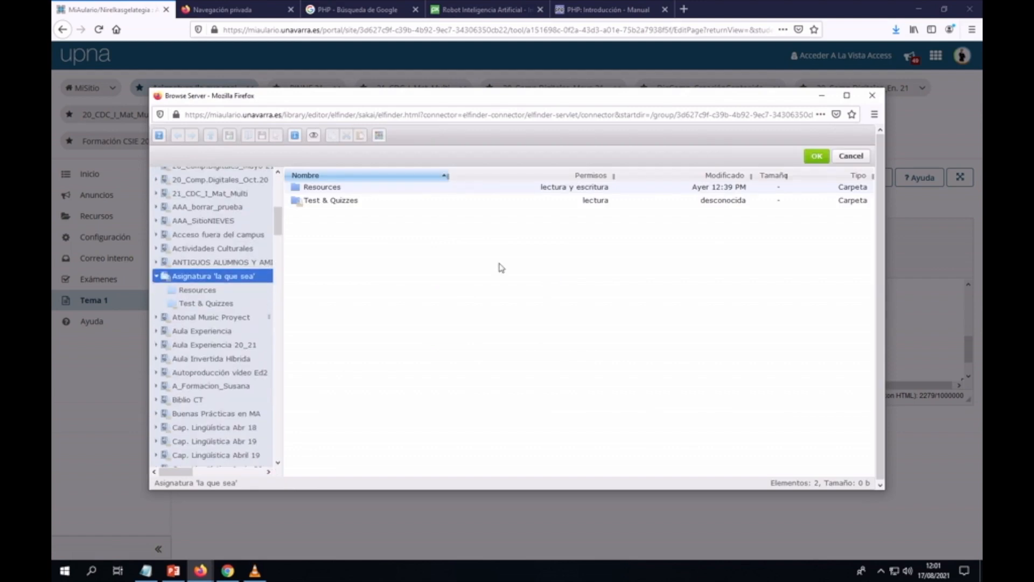
Step: Upload robot-507811_640.jpg into the site's Resources folder and select it as the 640 × 452 image
click(316, 188)
double_click(317, 189)
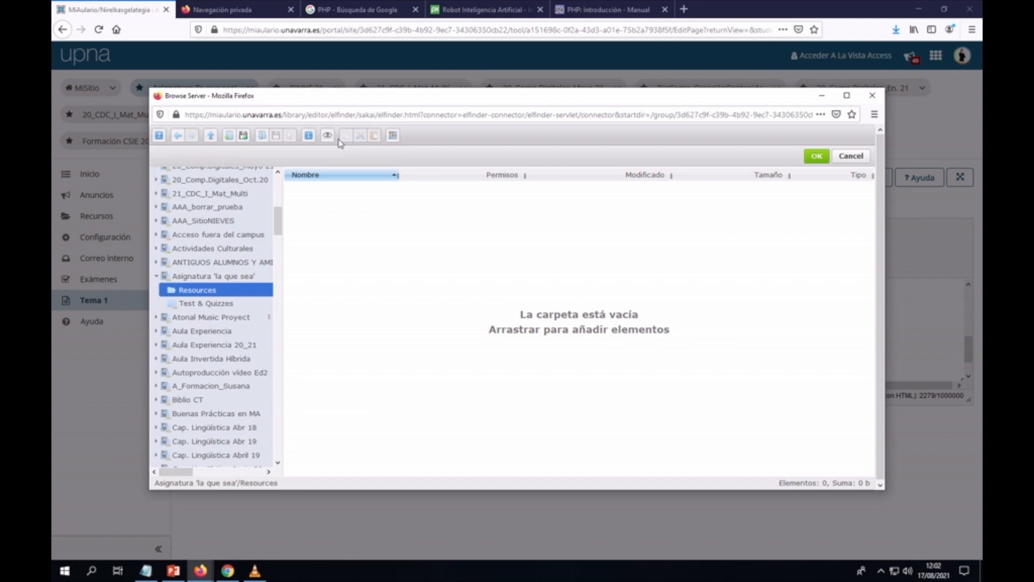
click(243, 137)
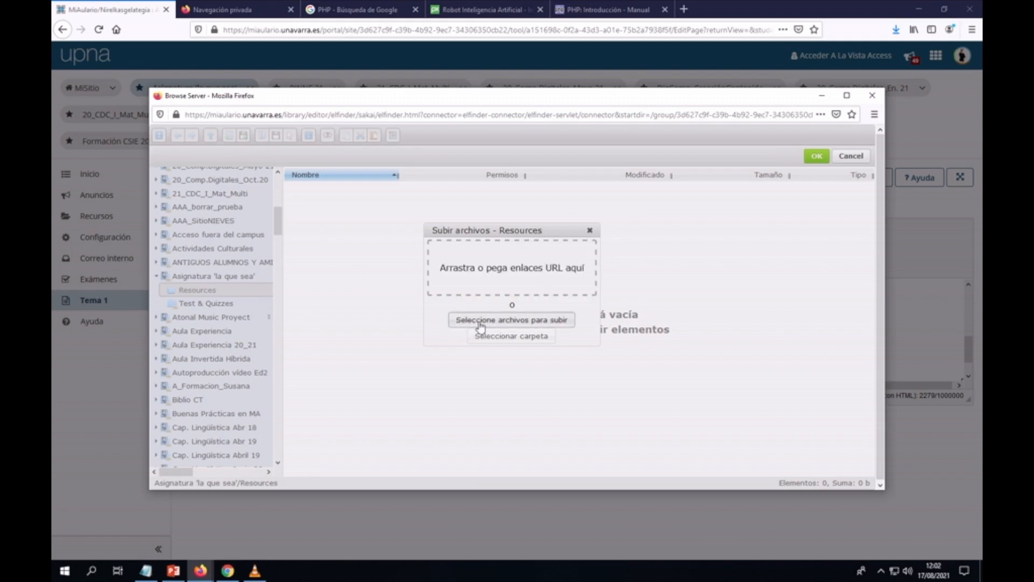
click(505, 320)
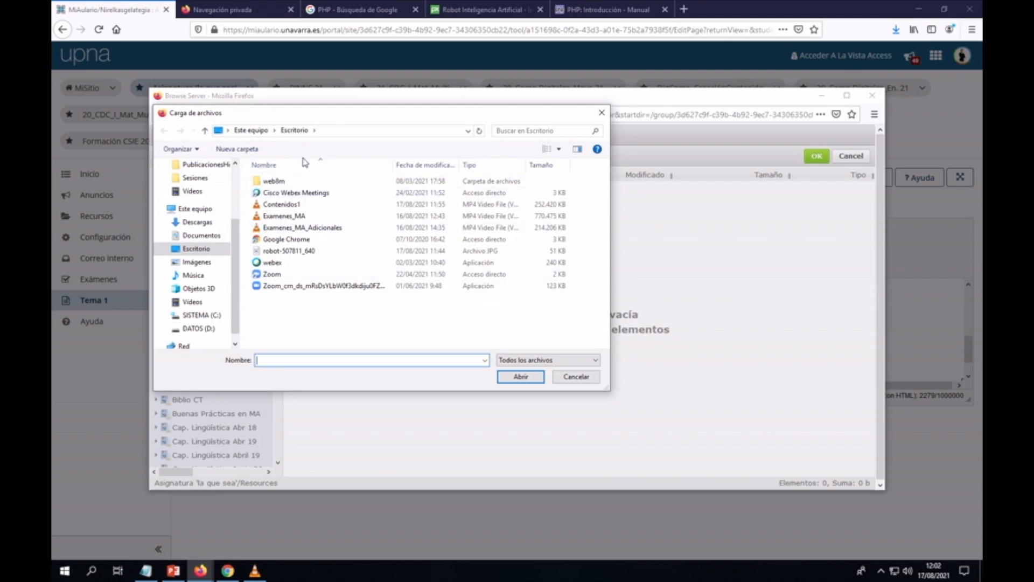
click(292, 254)
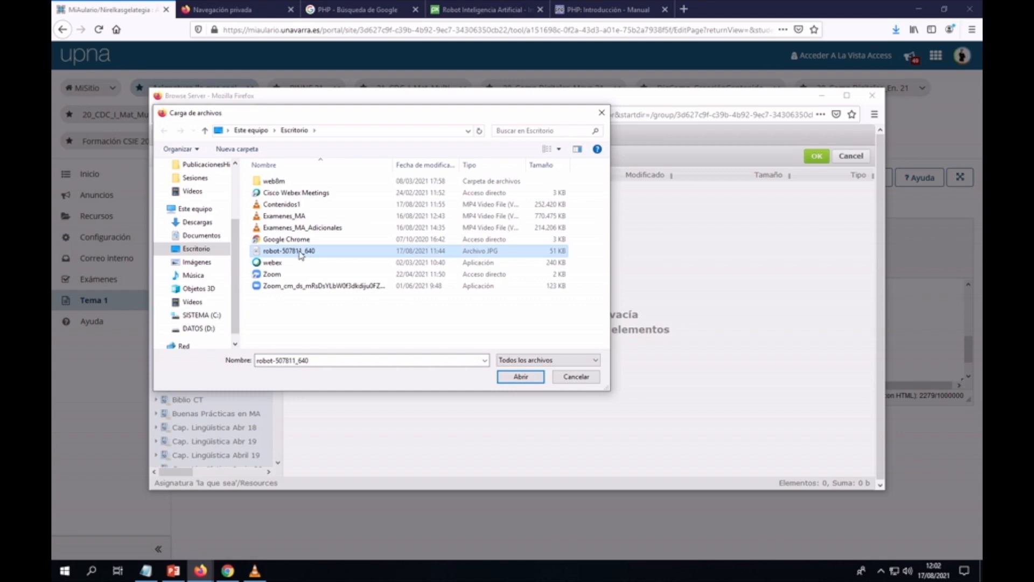
click(521, 377)
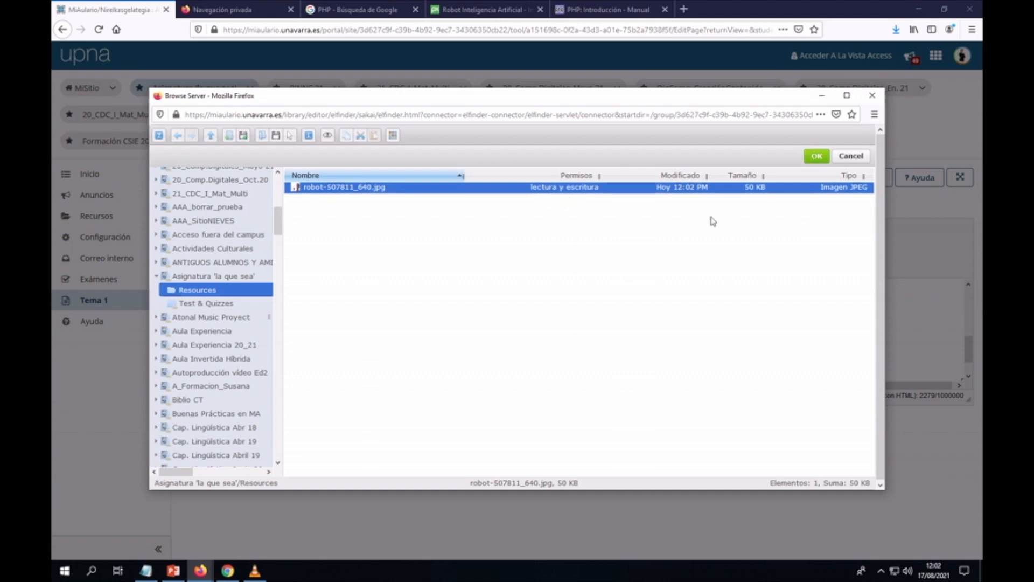
click(816, 156)
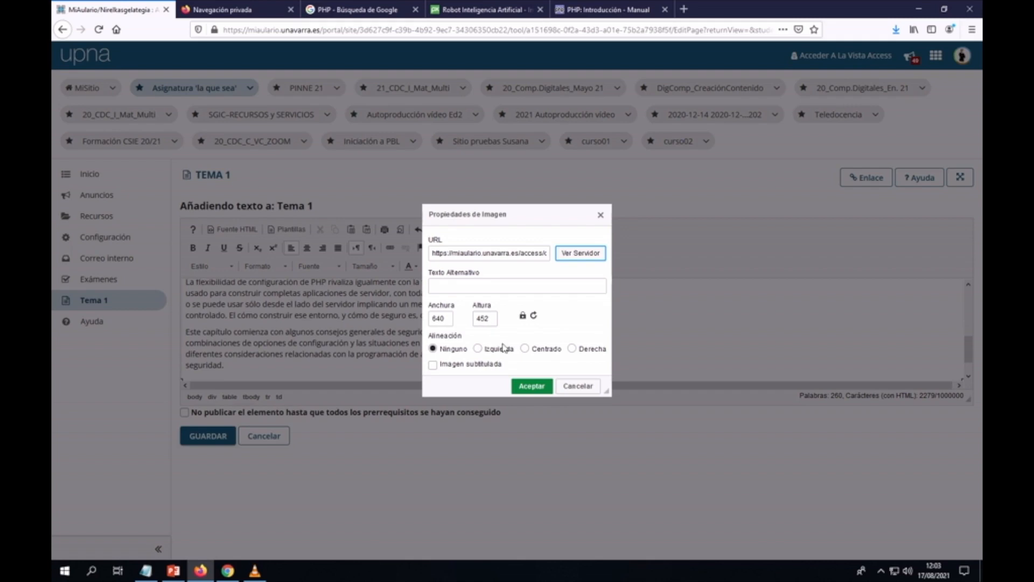
Step: Accept the image properties so the robot image is placed beside the PHP text
click(533, 387)
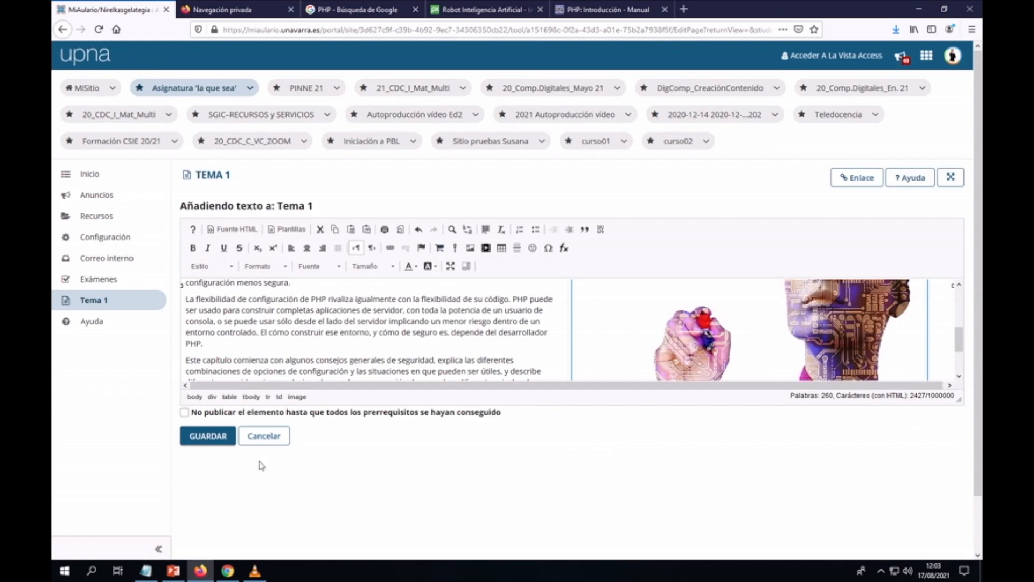
Step: Save the Tema 1 text block and review the PHP text with the robot image beside it
click(210, 440)
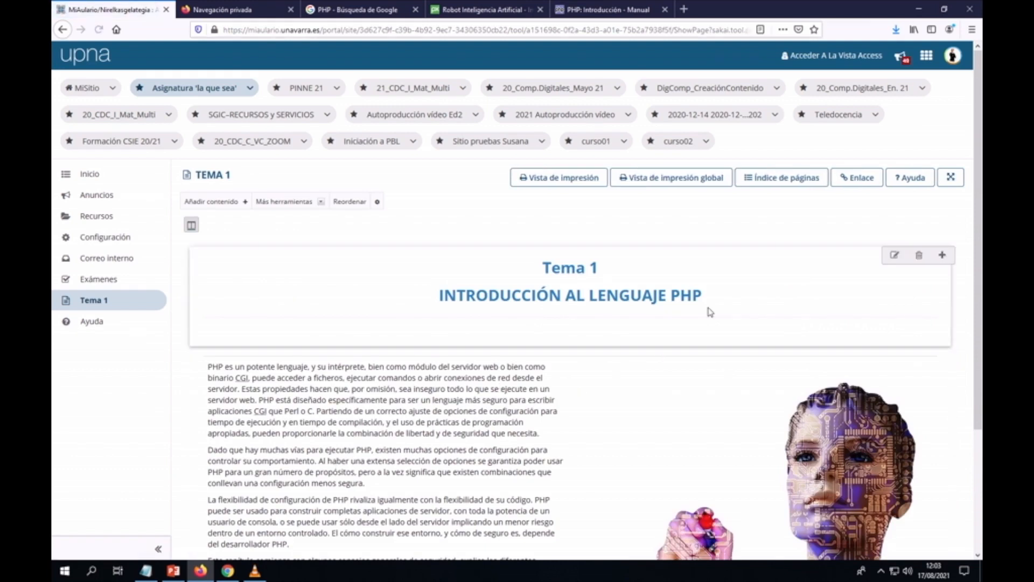
scroll(746, 299, down, 2)
scroll(746, 304, down, 1)
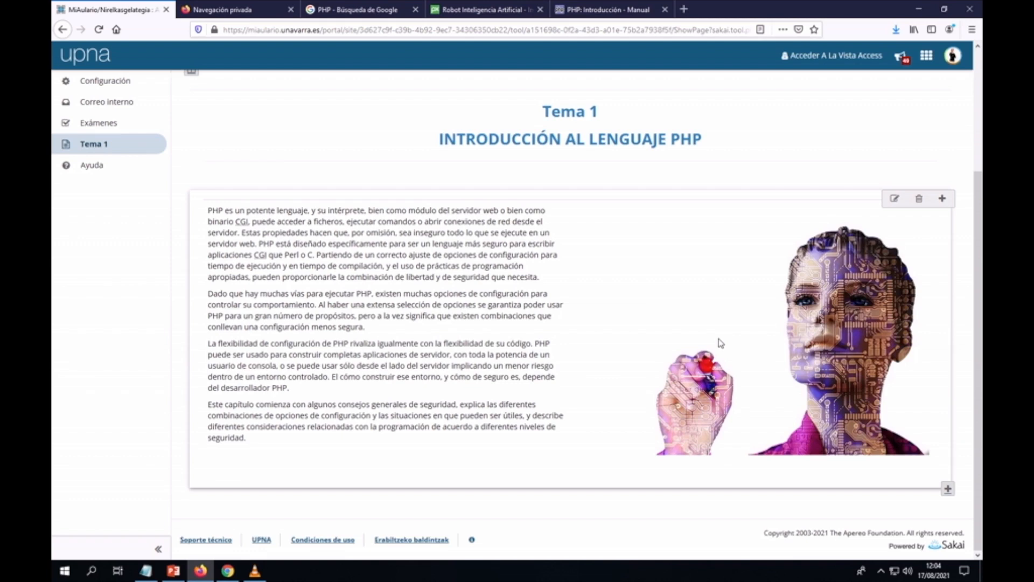
scroll(721, 343, up, 3)
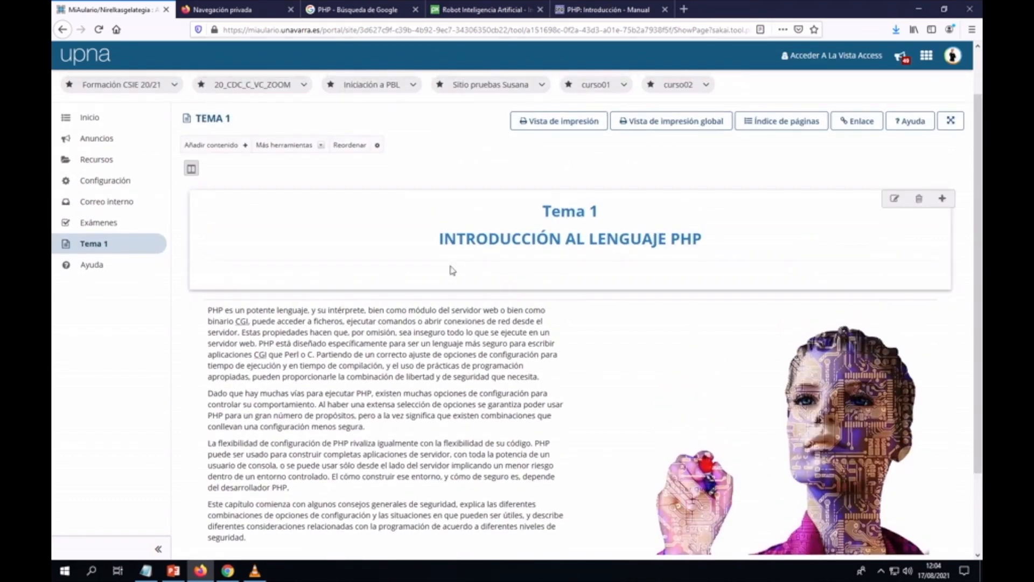
Step: Add a new text item containing the line '>> CONTENIDOS DEL TEMA'
click(245, 145)
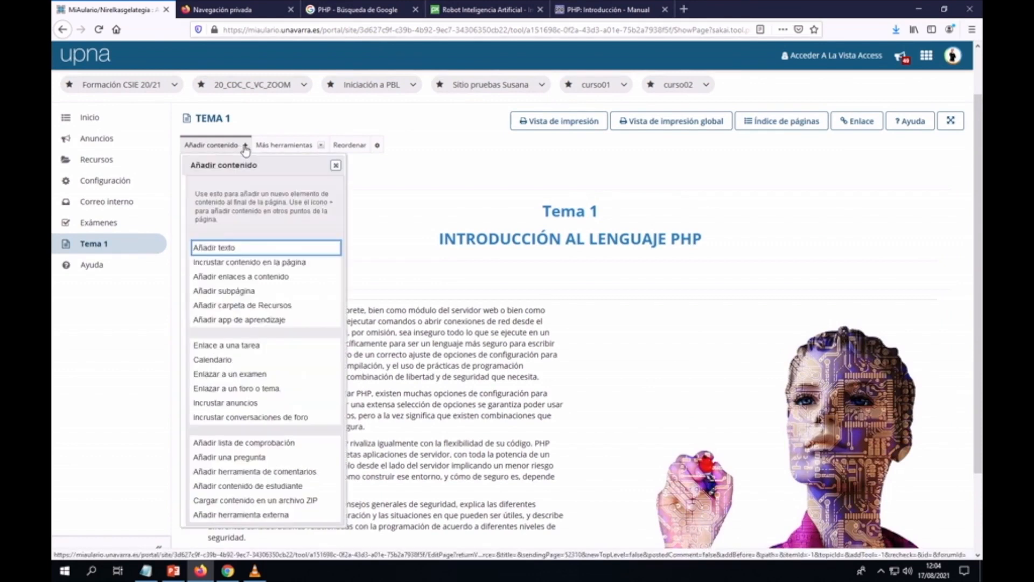
click(226, 250)
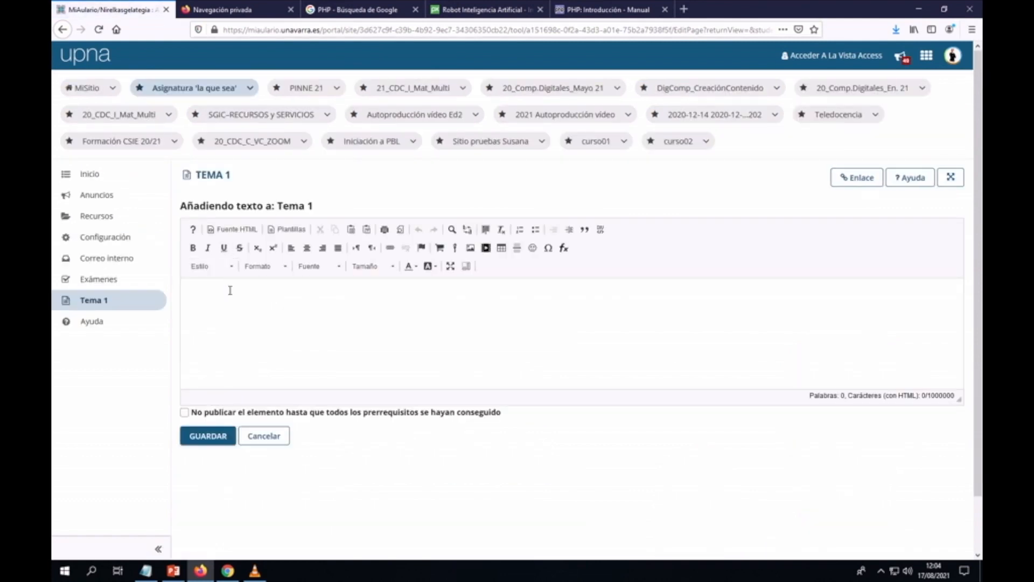
text(<)
key(BackSpace)
text(>>)
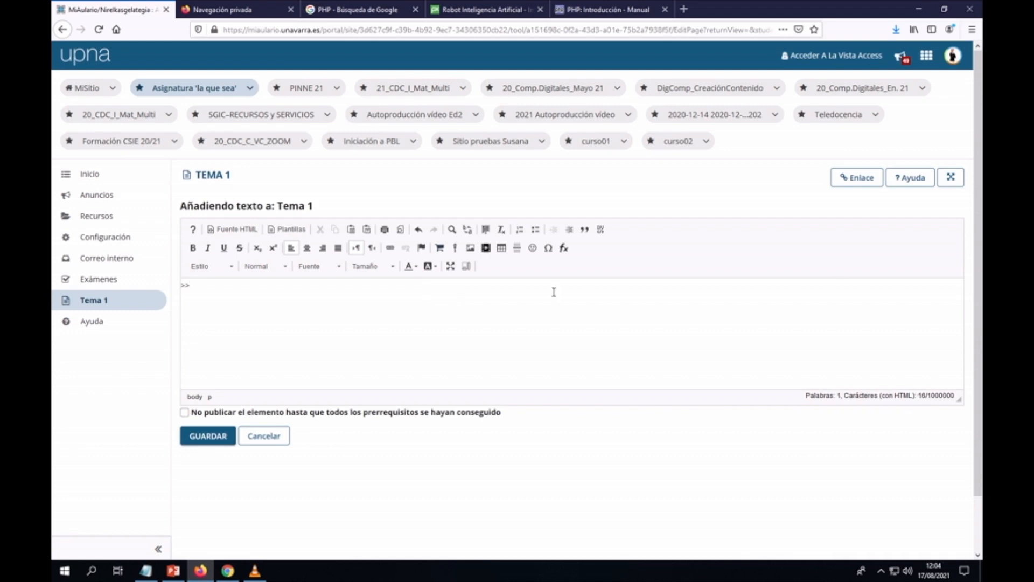
text( CO)
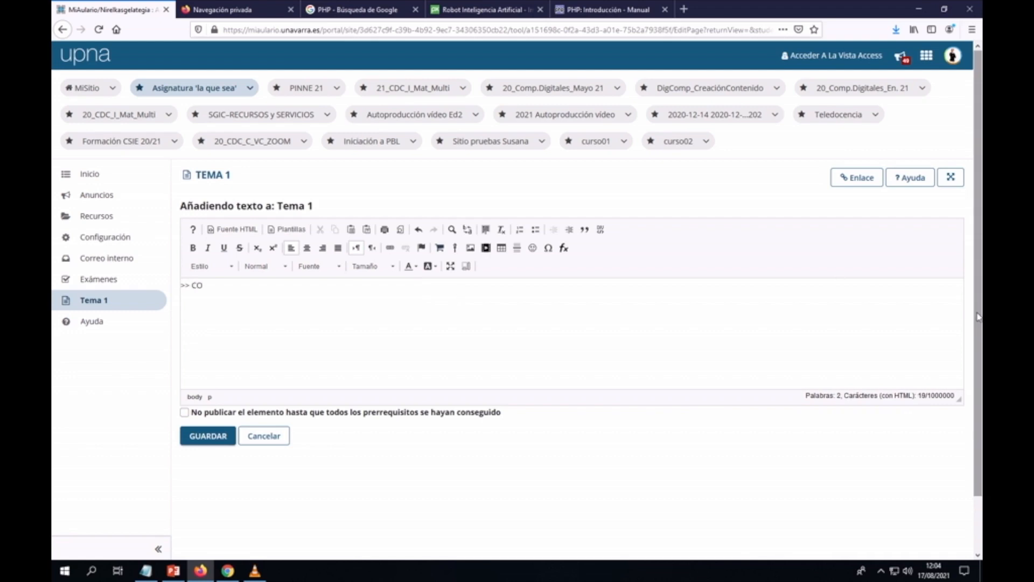
text(NTENIDOS DEL TEMA 1)
key(BackSpace)
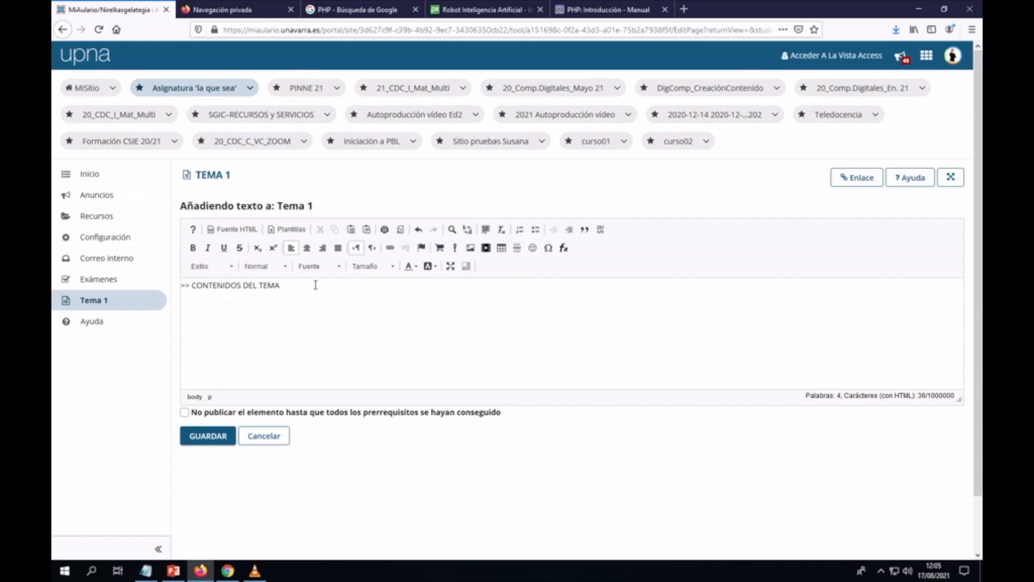
Step: Make the '>> CONTENIDOS DEL TEMA' line bold at size 24
drag(291, 286, 185, 284)
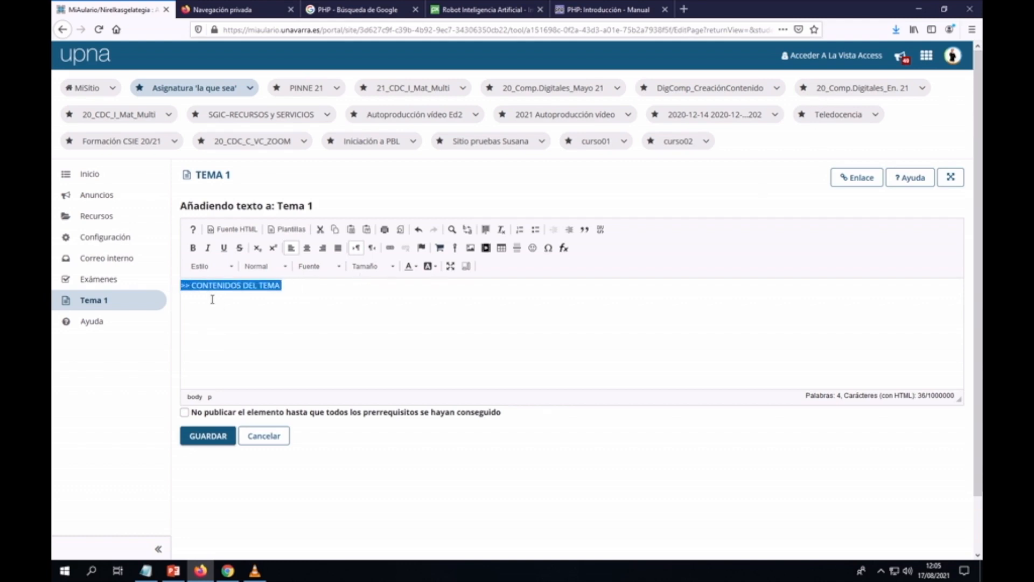
click(192, 248)
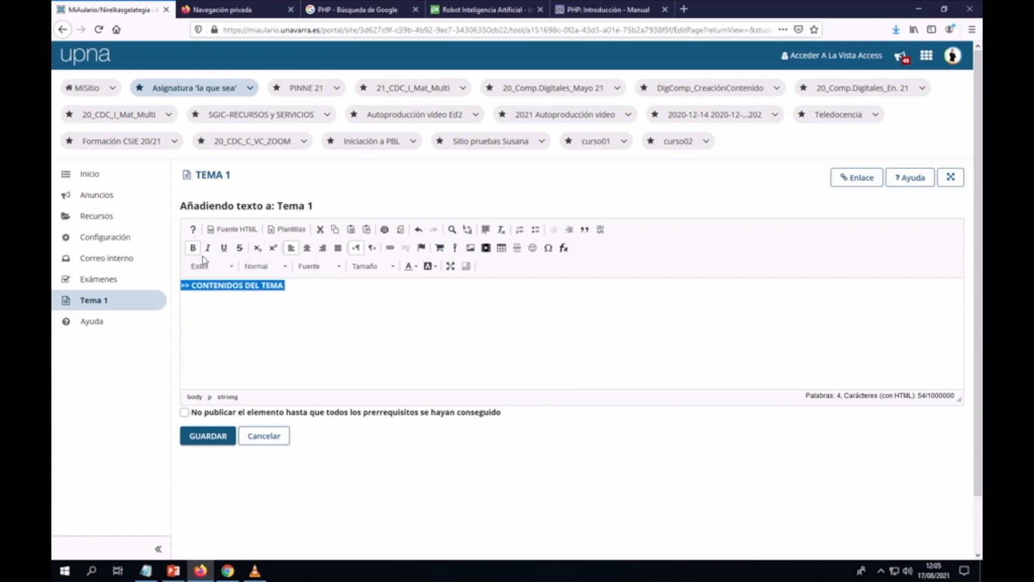
click(393, 266)
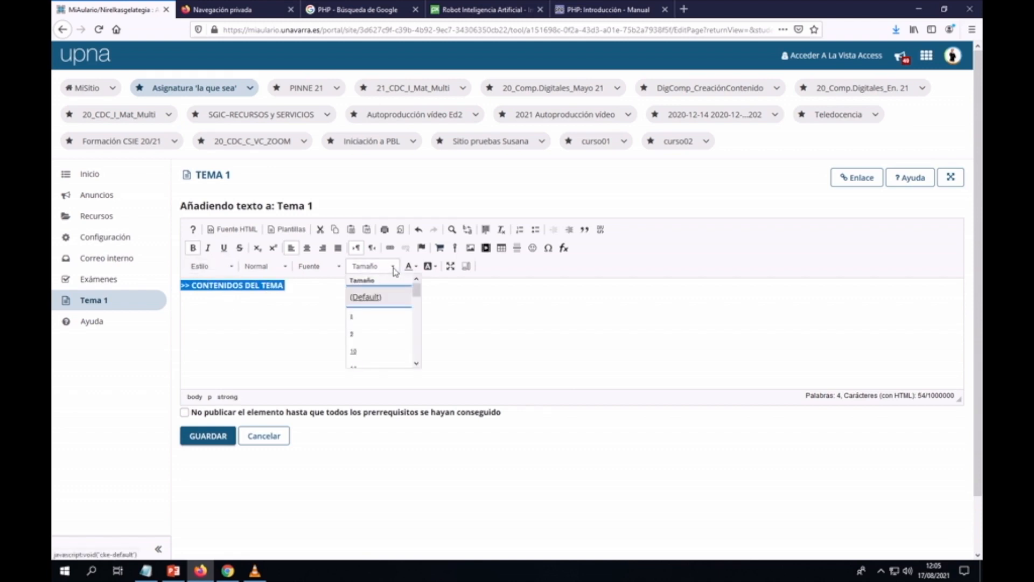
scroll(402, 323, down, 4)
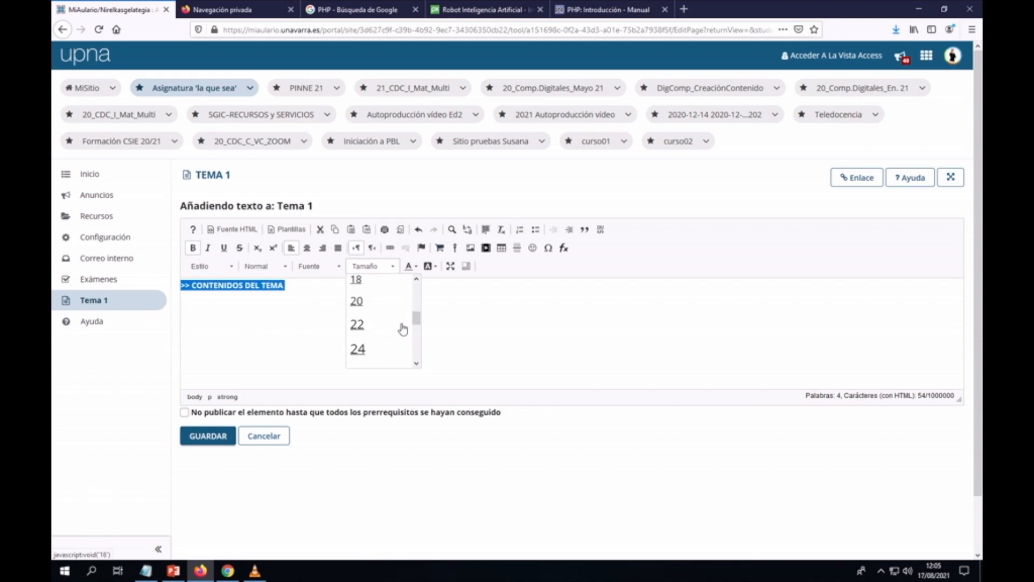
scroll(403, 329, down, 2)
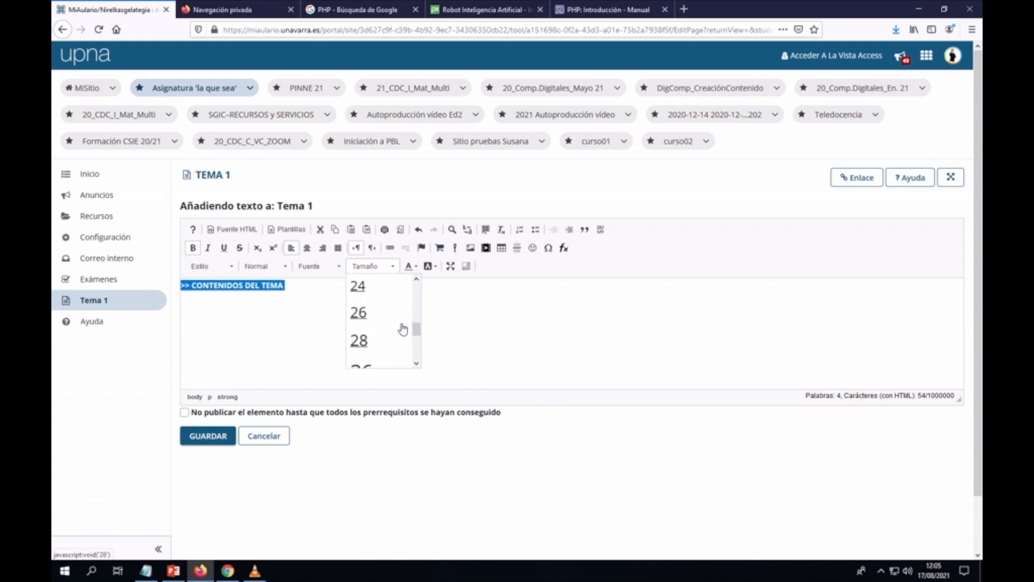
scroll(403, 329, up, 2)
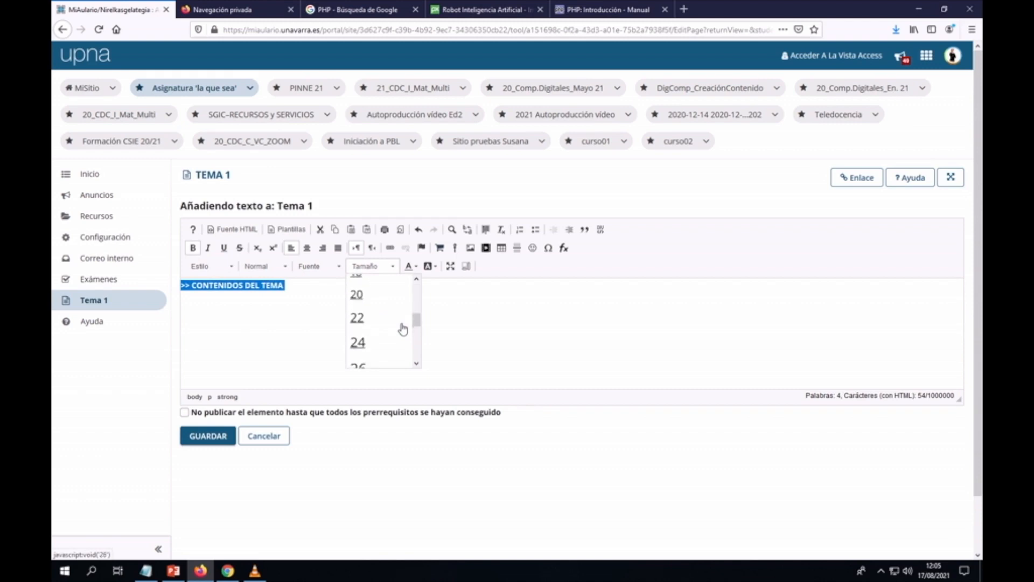
click(358, 343)
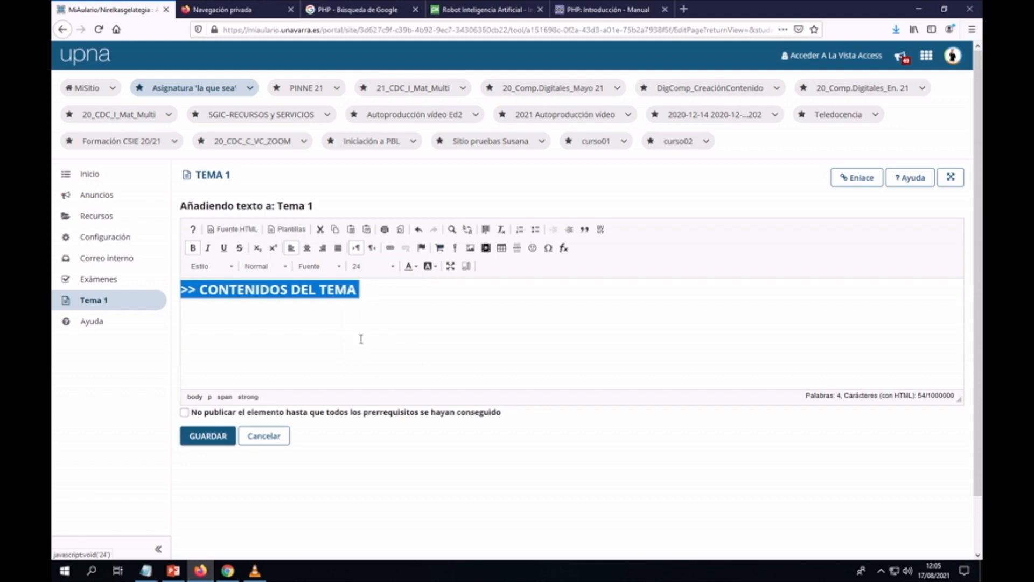
Step: Colour the heading magenta #ff00cc and save the text item
click(418, 269)
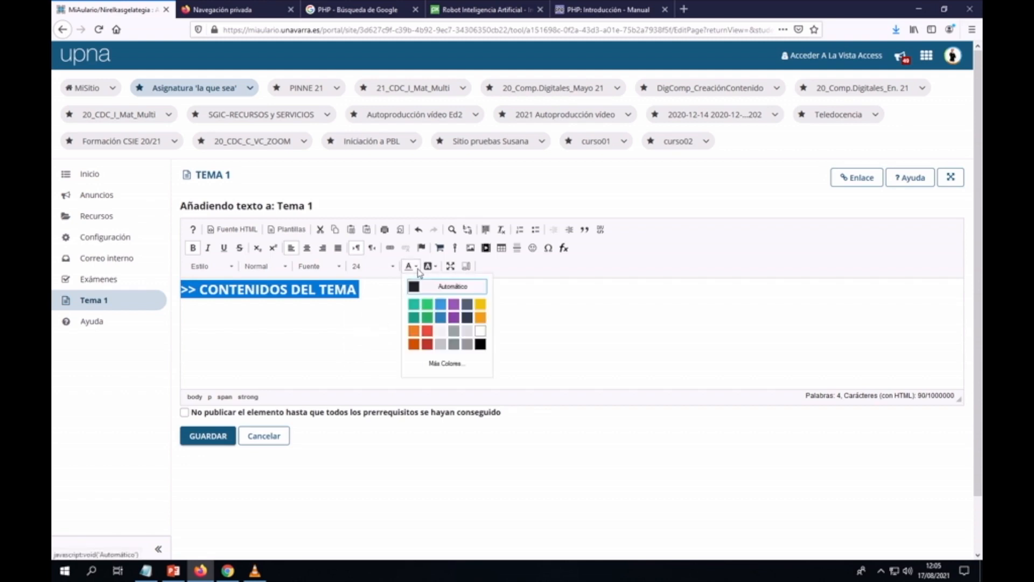
click(447, 364)
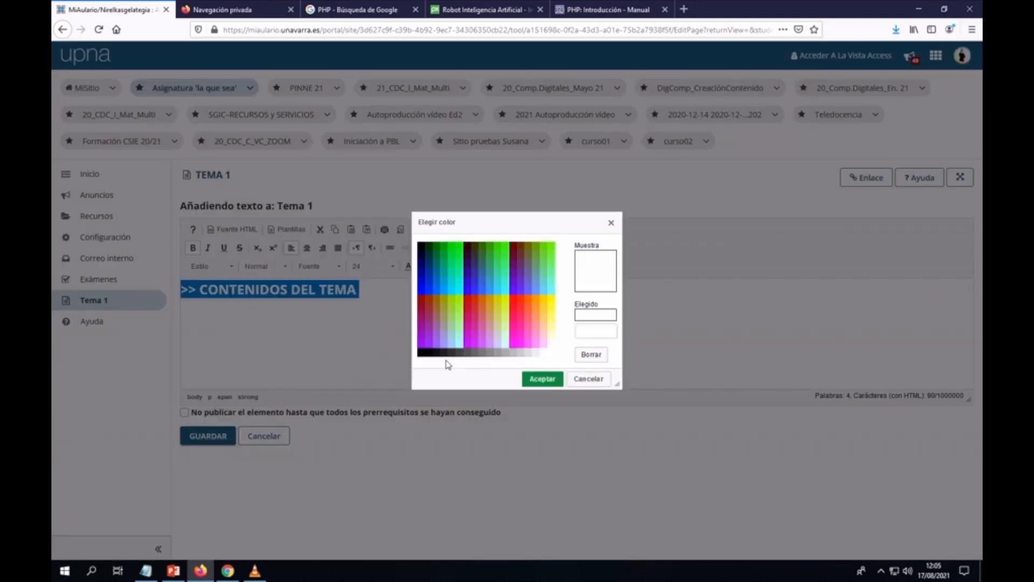
click(515, 339)
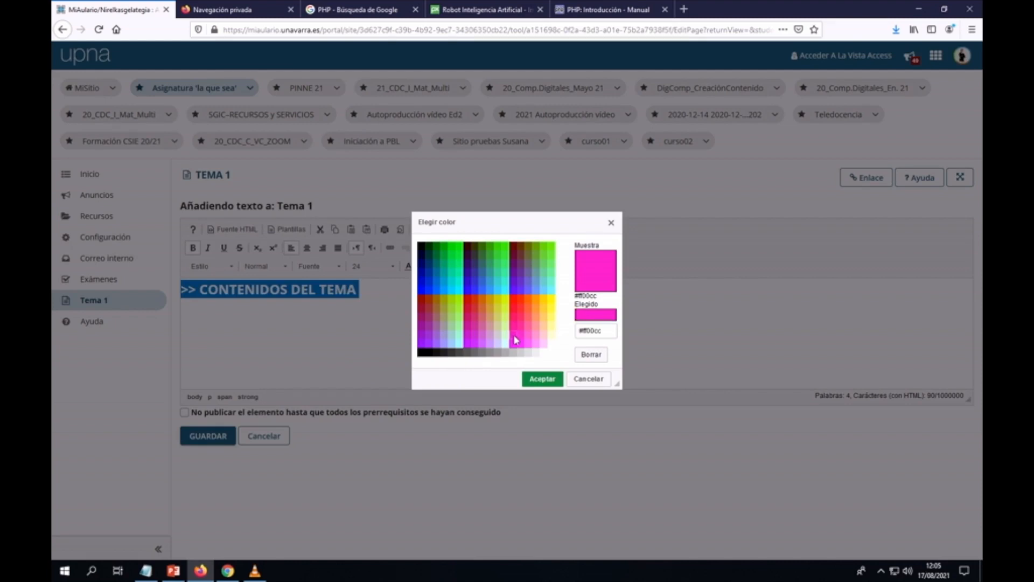
click(540, 378)
click(390, 345)
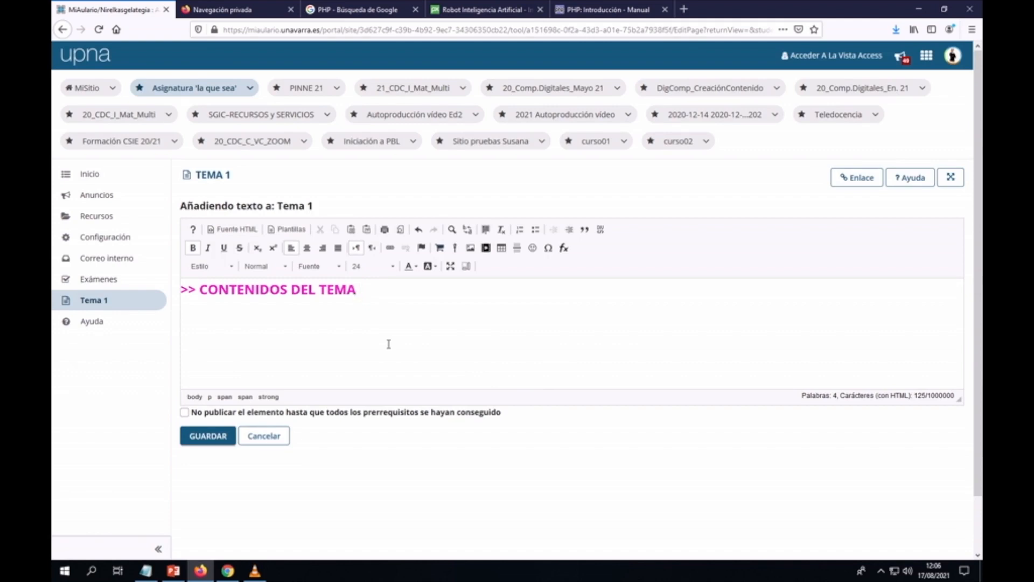
click(210, 437)
Step: Scroll down to view the magenta CONTENIDOS DEL TEMA heading below the robot image
scroll(564, 341, down, 5)
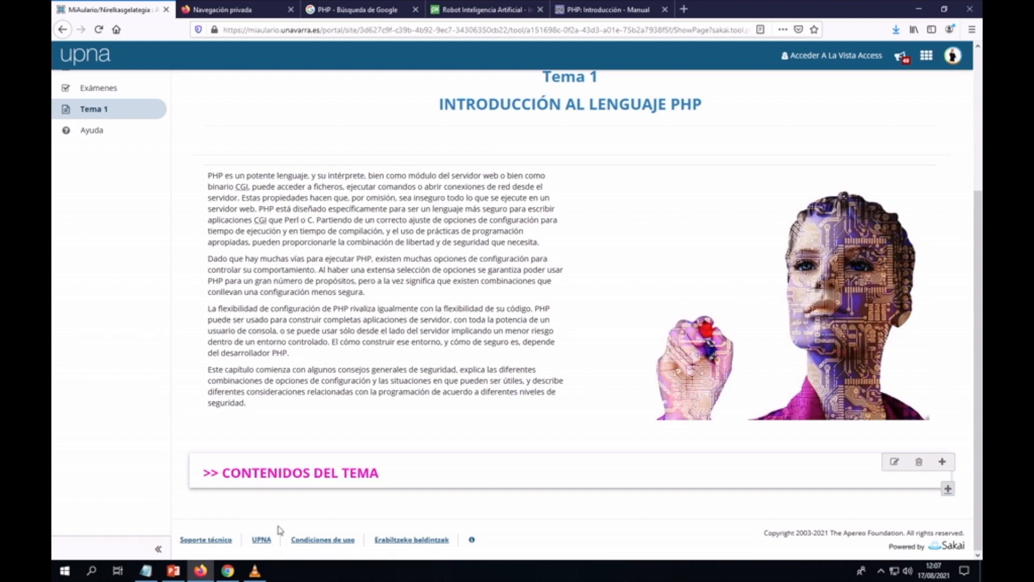
Step: Launch Word by searching 'WORD' in Windows search and start a blank document
click(91, 572)
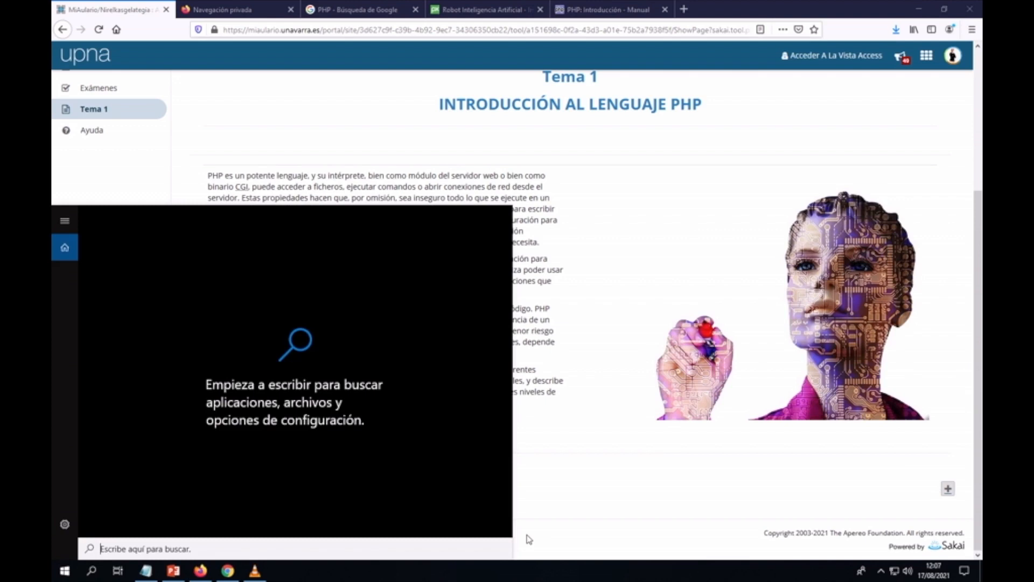
text(WORD)
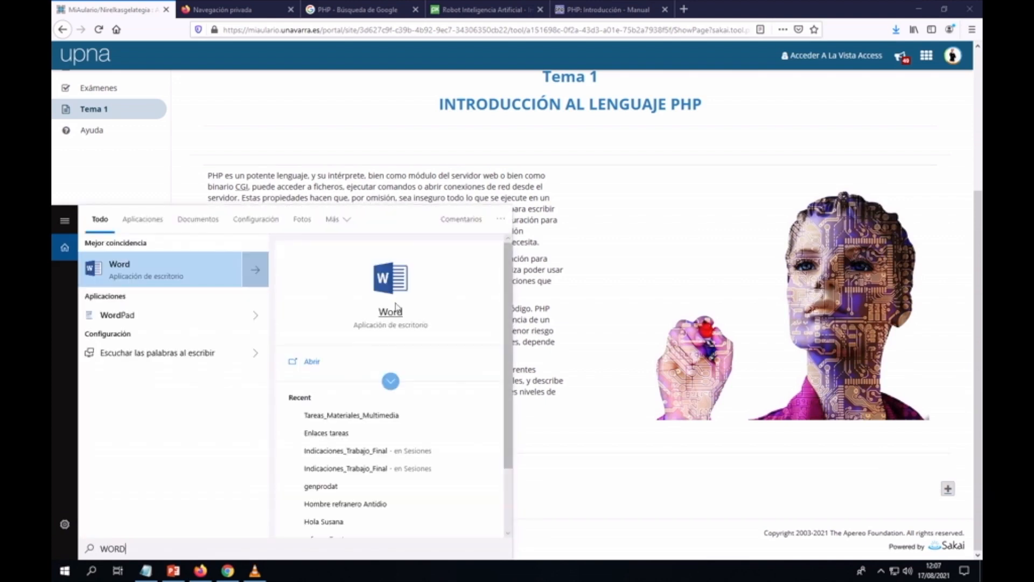
click(391, 316)
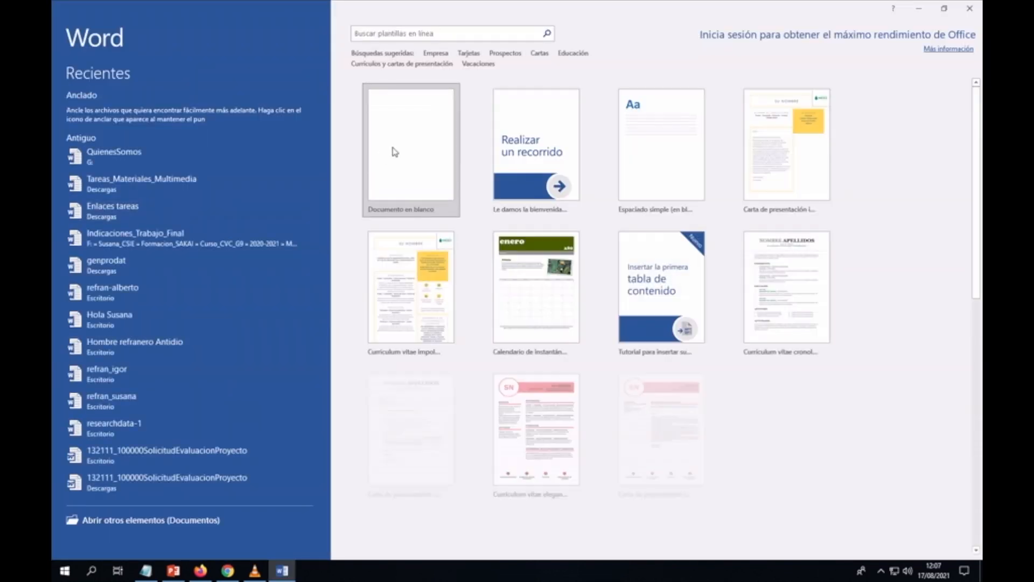
click(393, 153)
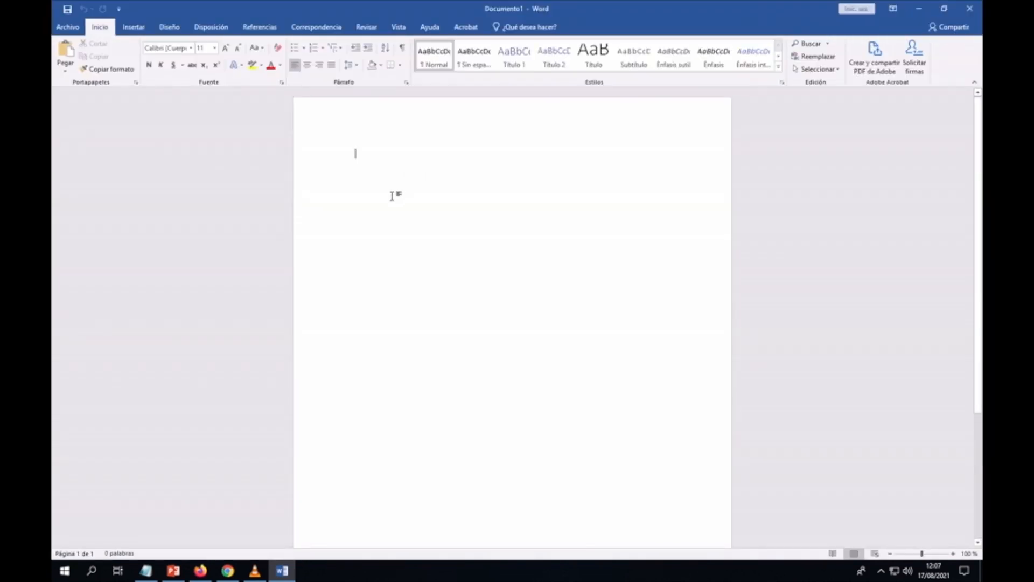
Step: Paste the PHP paragraphs and type the title 'Tema 1. Introducción al lenguaje PHP' above them
text(PHP es un potente lenguaje, y su intérprete, bien como módulo del servidor web o bien como binario CGI, puede acceder a ficheros, ejecutar comandos o abrir conexiones de red desde el servidor. Estas propiedades hacen que, por omisión, sea inseguro todo lo que se ejecute en un servidor web. PHP está diseñado específicamente para ser un lenguaje más seguro para escribir aplicaciones CGI que Perl o C. Partiendo de un correcto ajuste de opciones de configuración para tiempo de ejecución y en tiempo de compilación, y el uso de prácticas de programación apropiadas, pueden proporcionarle la combinación de libertad y de seguridad que necesita. Dado que hay muchas vías para ejecutar PHP, existen muchas opciones de configuración para controlar su comportamiento. Al haber una extensa selección de opciones se garantiza poder usar PHP para un gran número de propósitos, pero a la vez significa que existen combinaciones que conllevan una configuración menos segura. La flexibilidad de configuración de PHP rivaliza igualmente con la flexibilidad de su código. PHP puede ser usado para construir completas aplicaciones de servidor, con toda la potencia de un usuario de consola, o se puede usar sólo desde el lado del servidor implicando un menor riesgo dentro de un entorno controlado. El cómo construir ese entorno, y cómo de seguro es, depende del desarrollador PHP. Este capítulo comienza con algunos consejos generales de seguridad, explica las diferentes combinaciones de opciones de configuración y las situaciones en que pueden ser útiles, y describe diferentes consideraciones relacionadas con la programación de acuerdo a diferentes niveles de seguridad.)
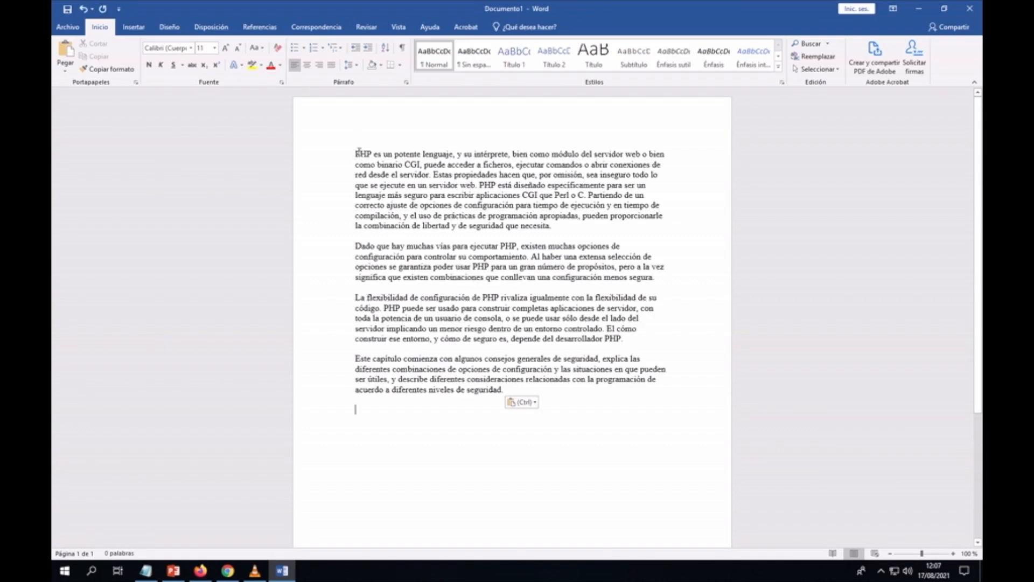
key(Return)
key(Return)
key(Return)
key(Return)
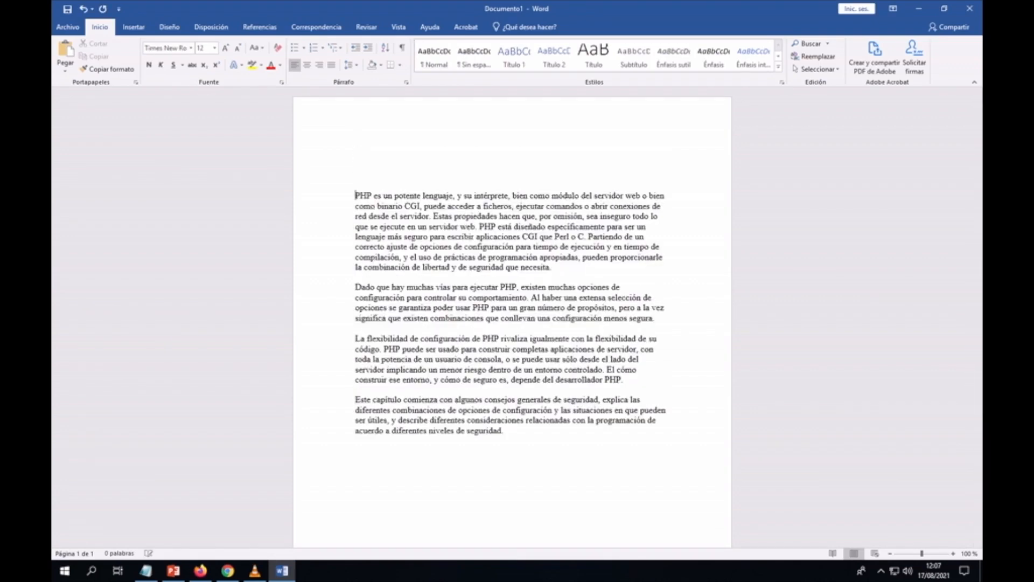
click(359, 153)
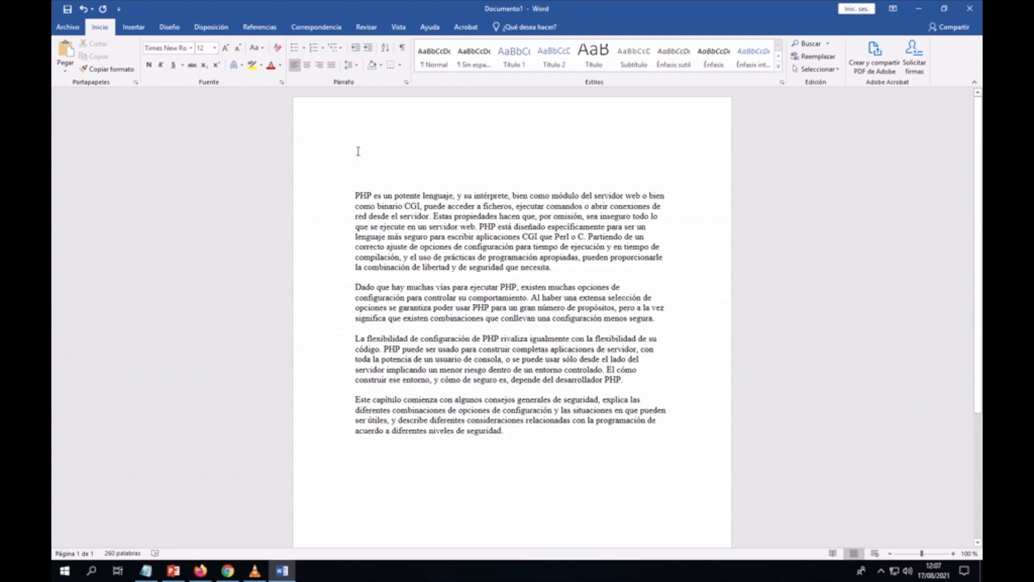
text(se)
text(T)
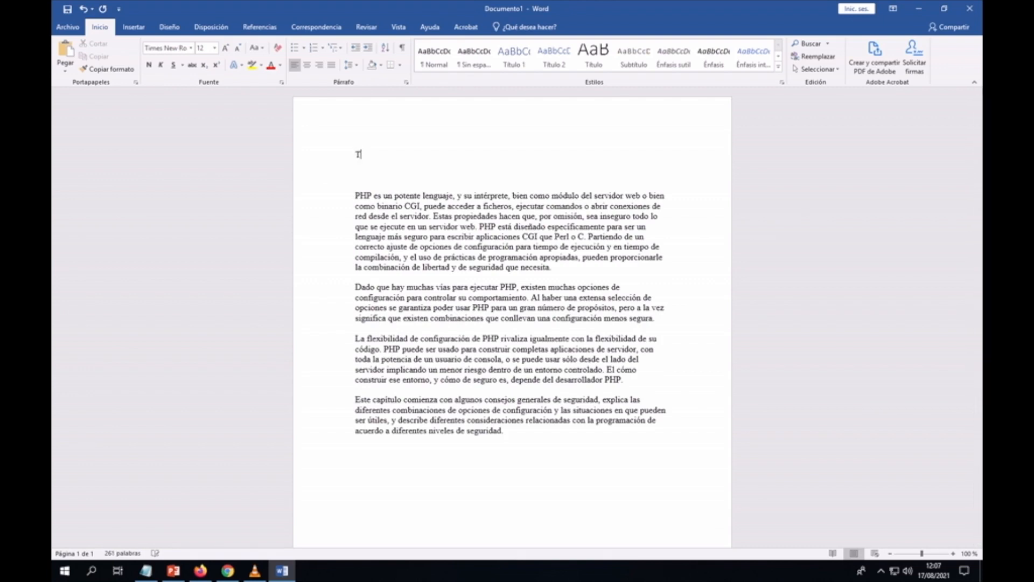
text(ema 1. Introducción al Penguaje PHO)
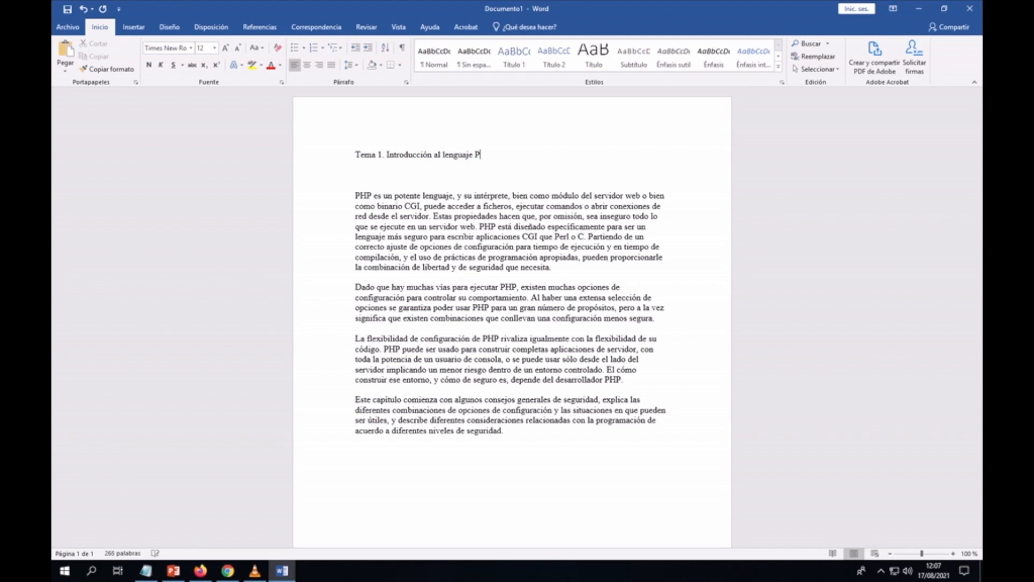
key(BackSpace)
Step: Finish the title and format it as 24 pt magenta
text(P)
drag(354, 155, 503, 161)
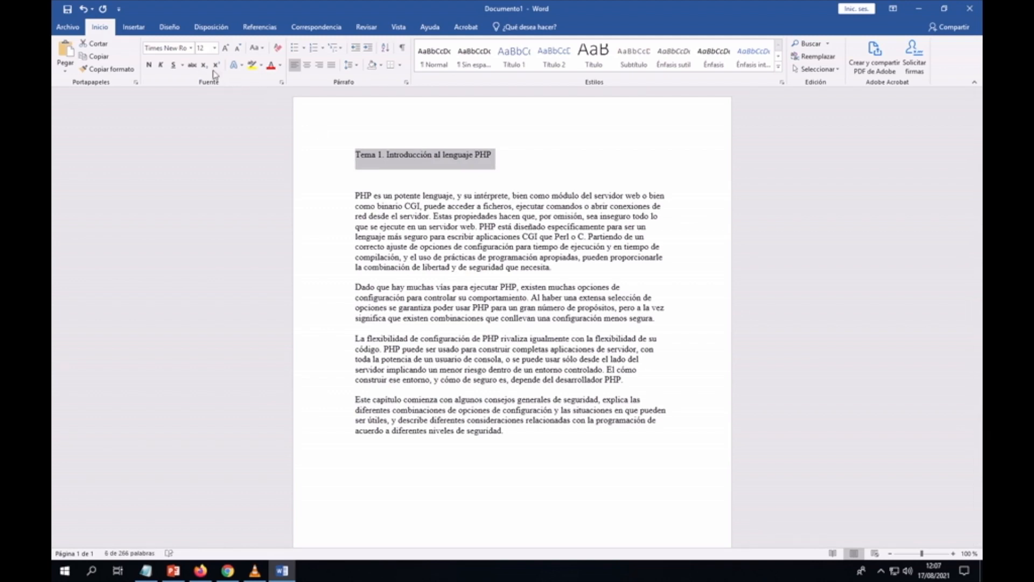
click(214, 48)
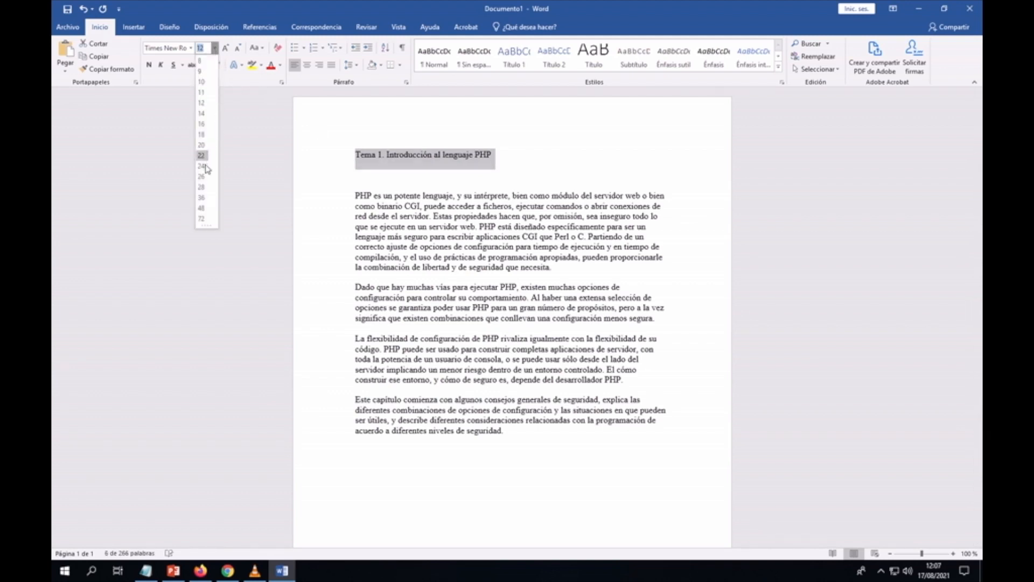
click(202, 166)
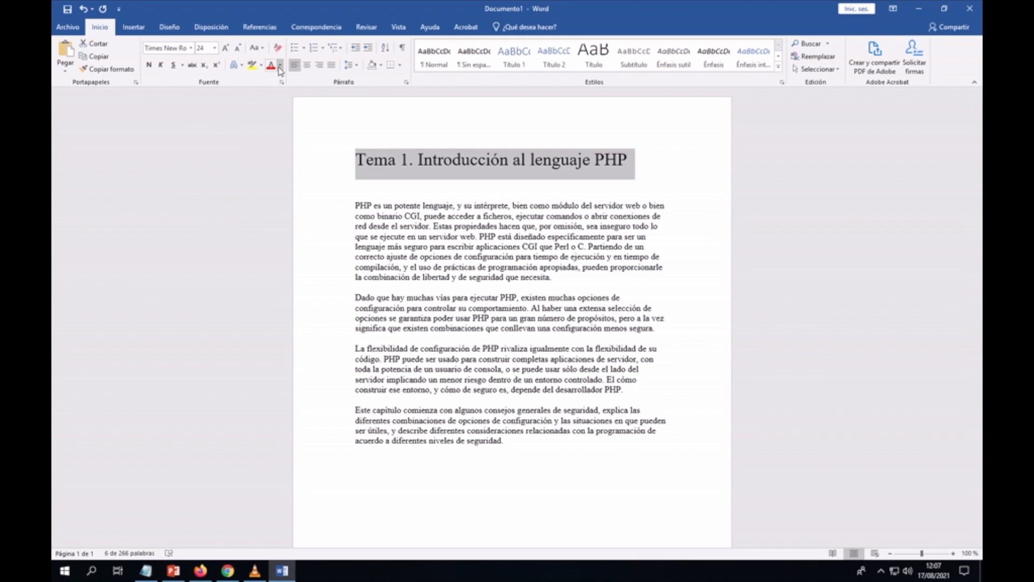
click(281, 71)
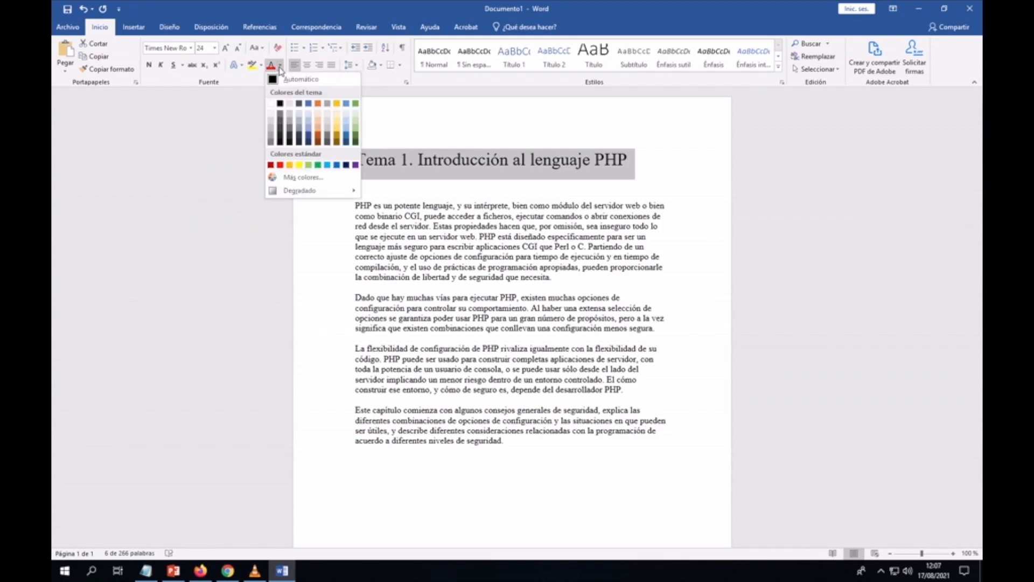
click(300, 178)
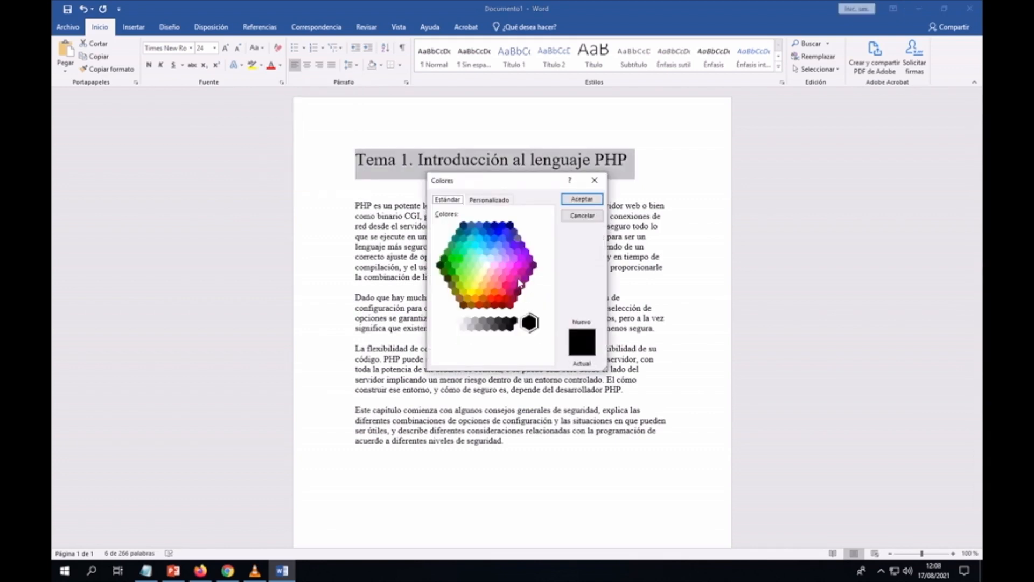
click(514, 273)
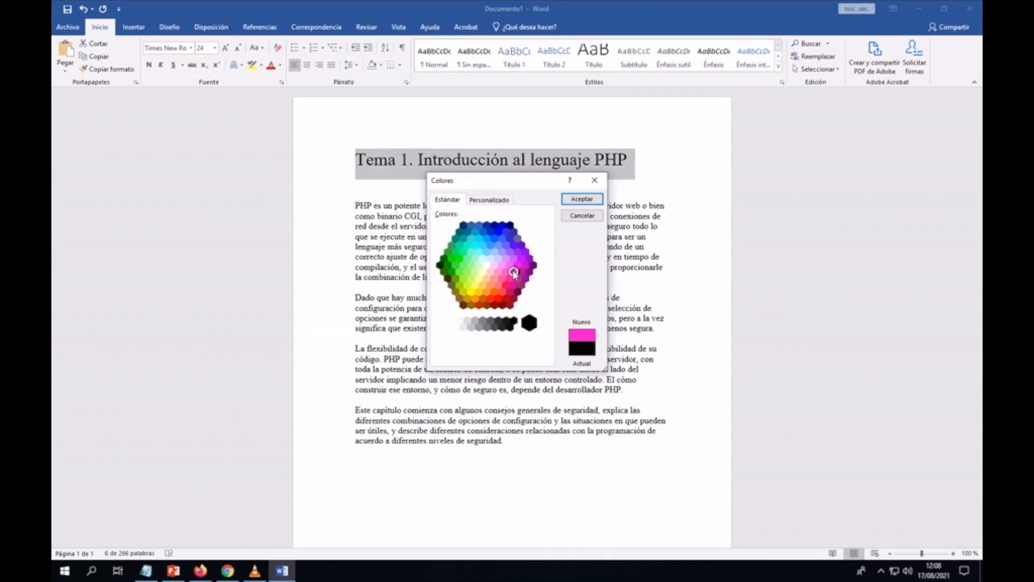
click(582, 199)
click(534, 267)
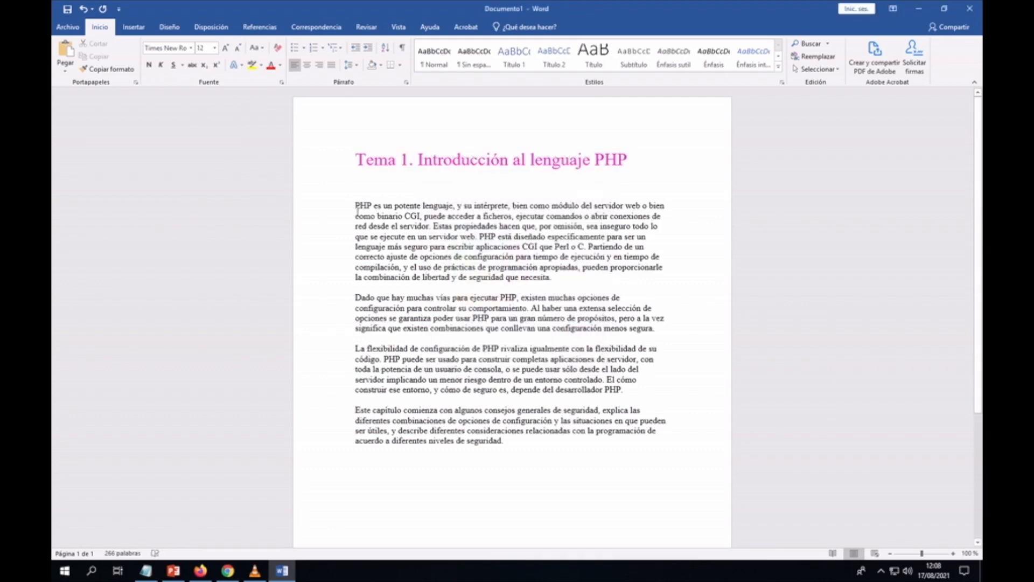
Step: Set the four PHP body paragraphs to 14 pt
drag(356, 206, 649, 441)
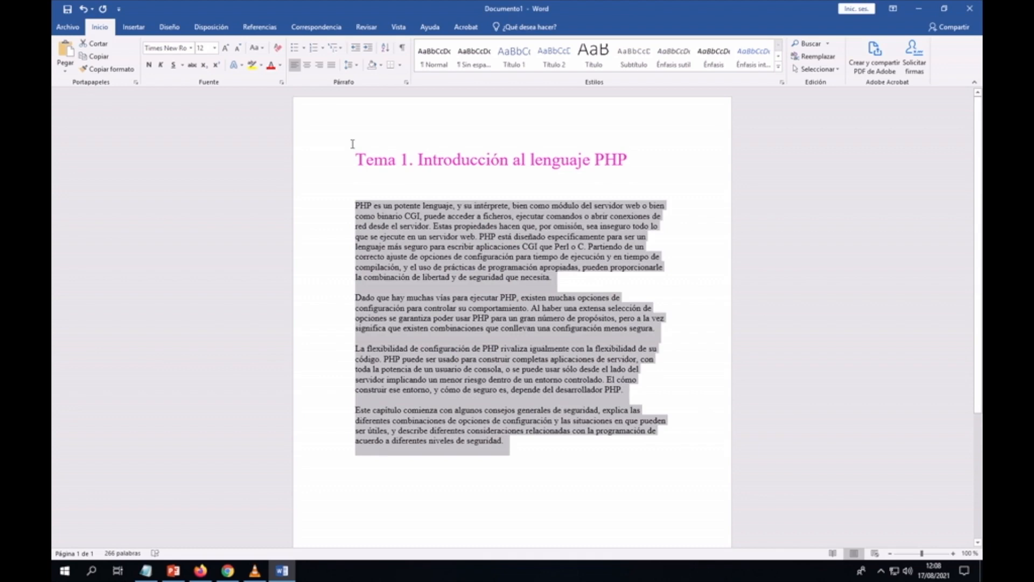
click(214, 48)
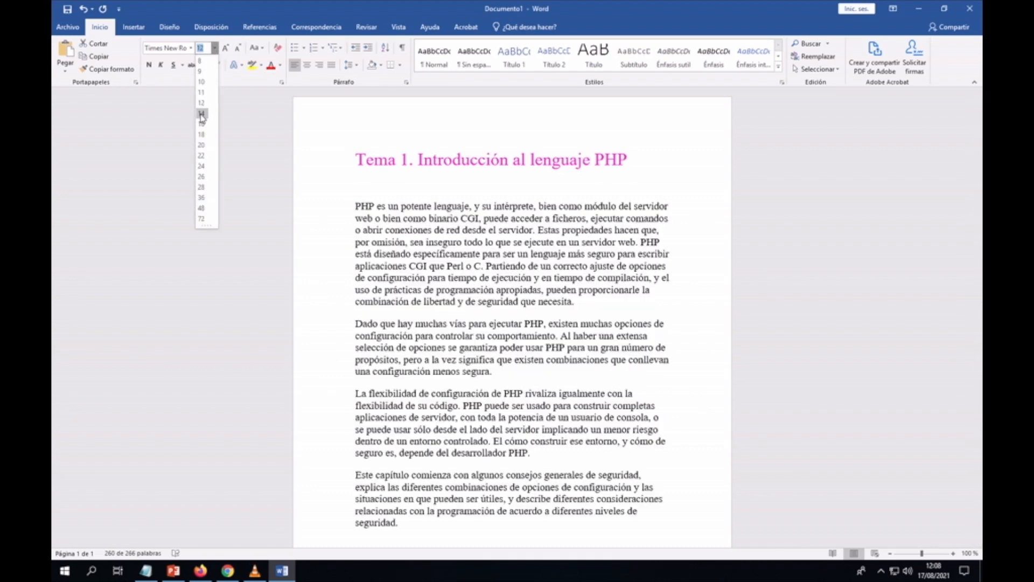
click(203, 112)
click(556, 301)
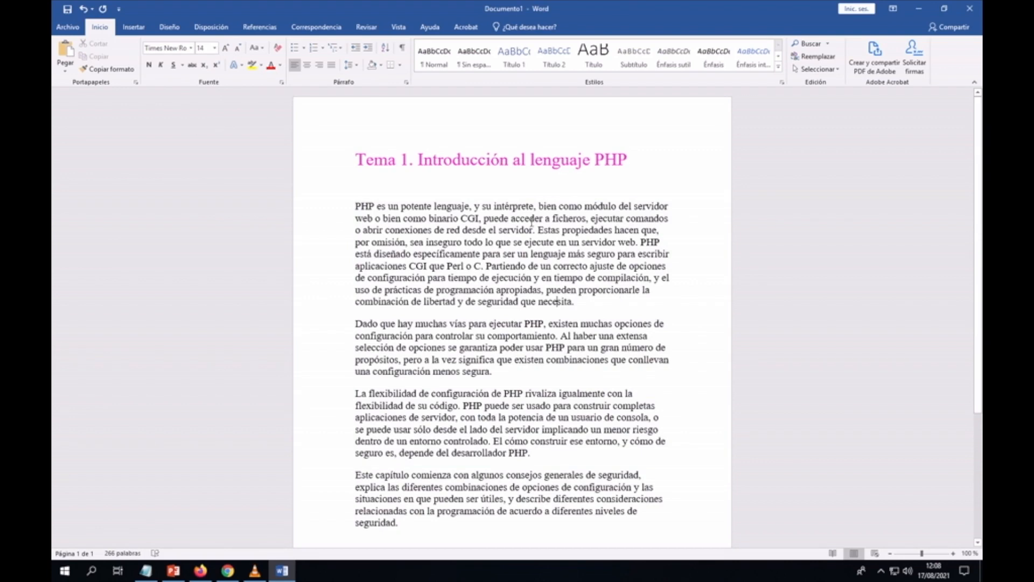
Step: Save the document as the PDF 'Tema 1' on the desktop (Escritorio)
click(68, 28)
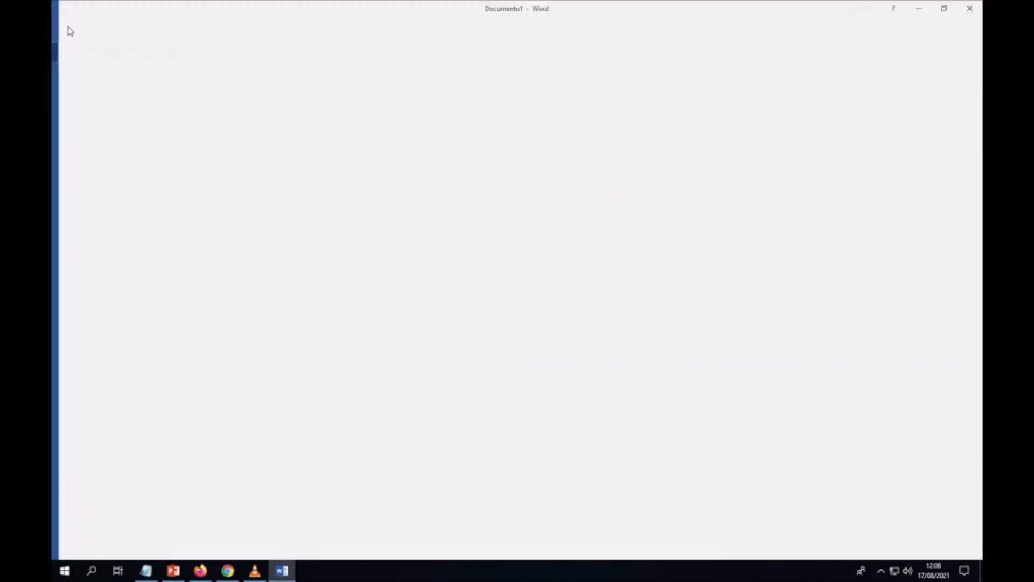
click(85, 138)
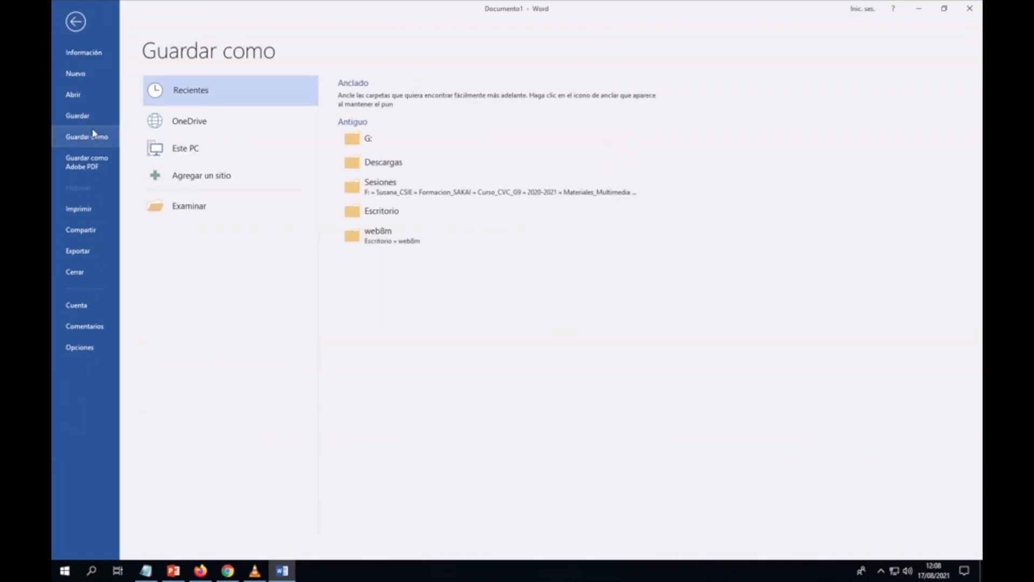
click(199, 212)
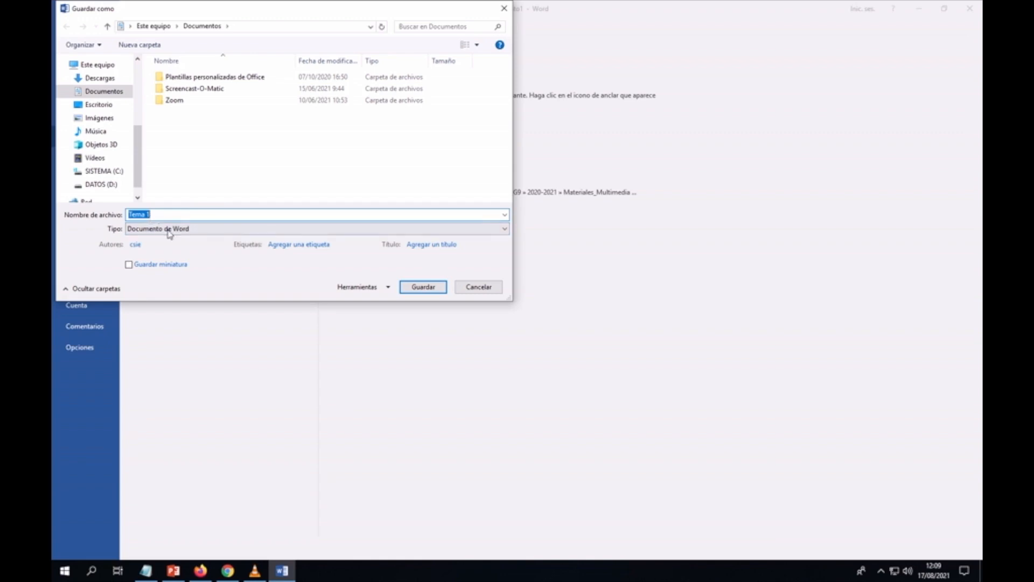
click(168, 231)
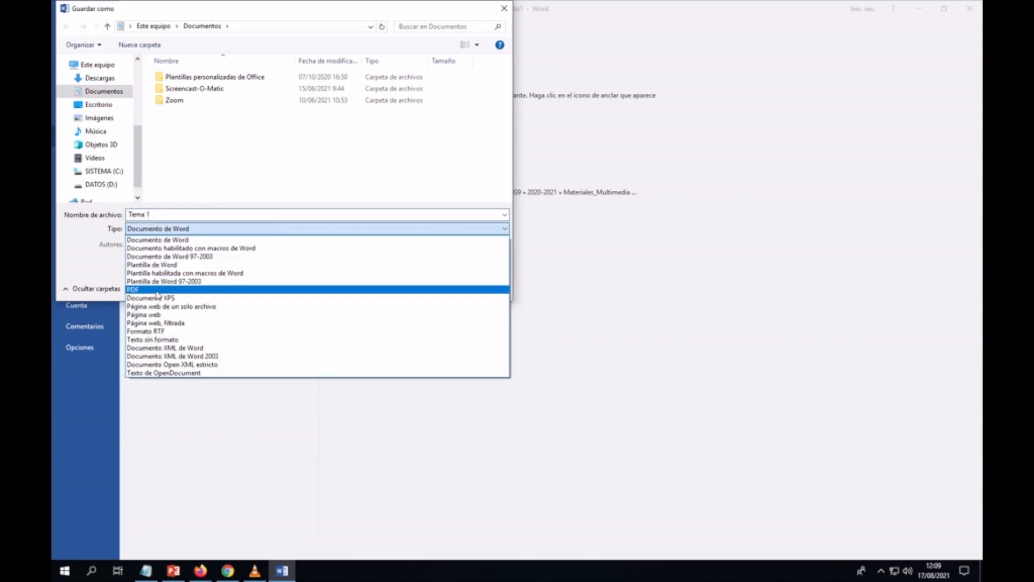
click(157, 291)
click(99, 104)
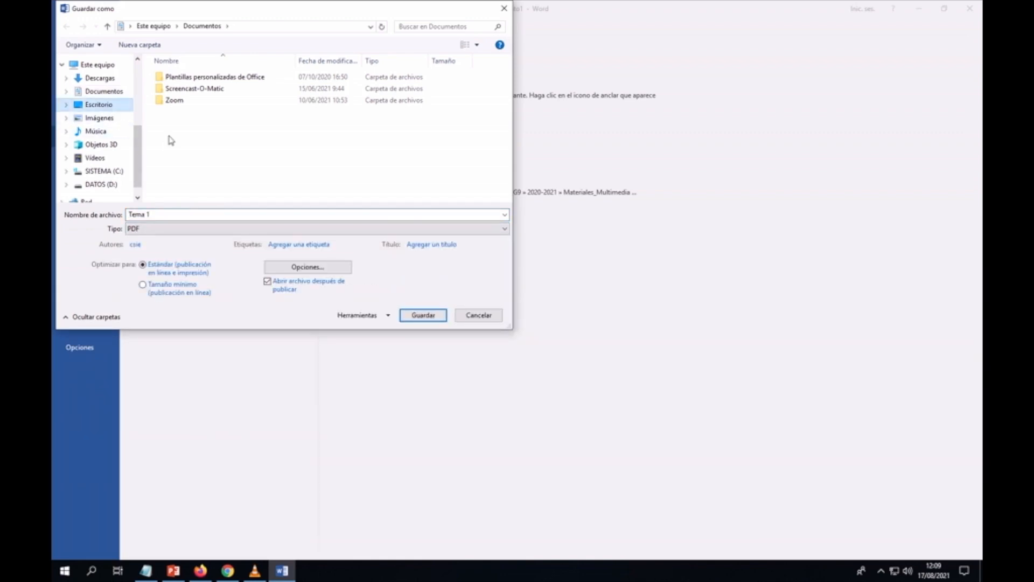
key(Return)
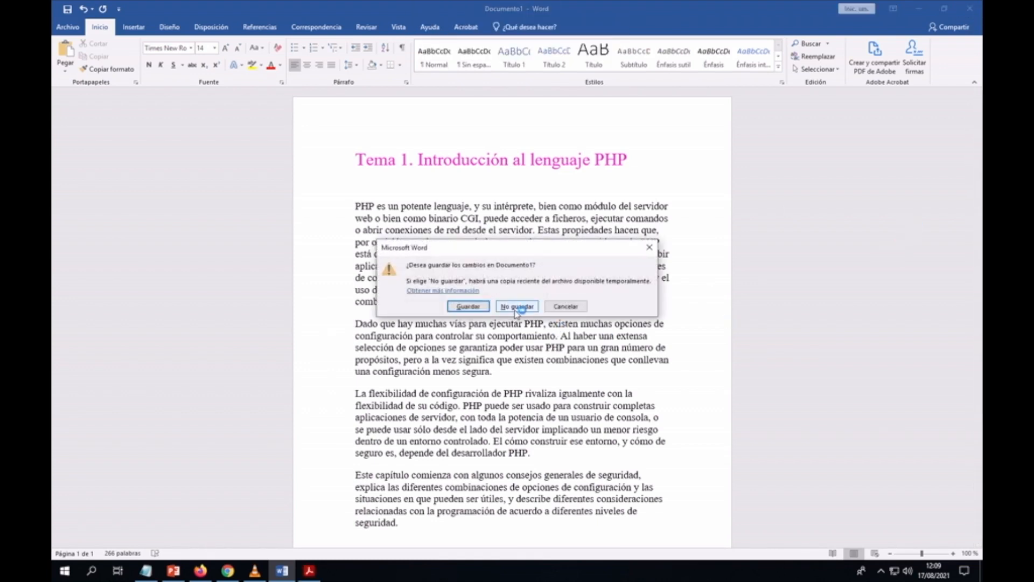
Step: Close the Word document without saving and bring Firefox with the Tema 1 page back
click(521, 309)
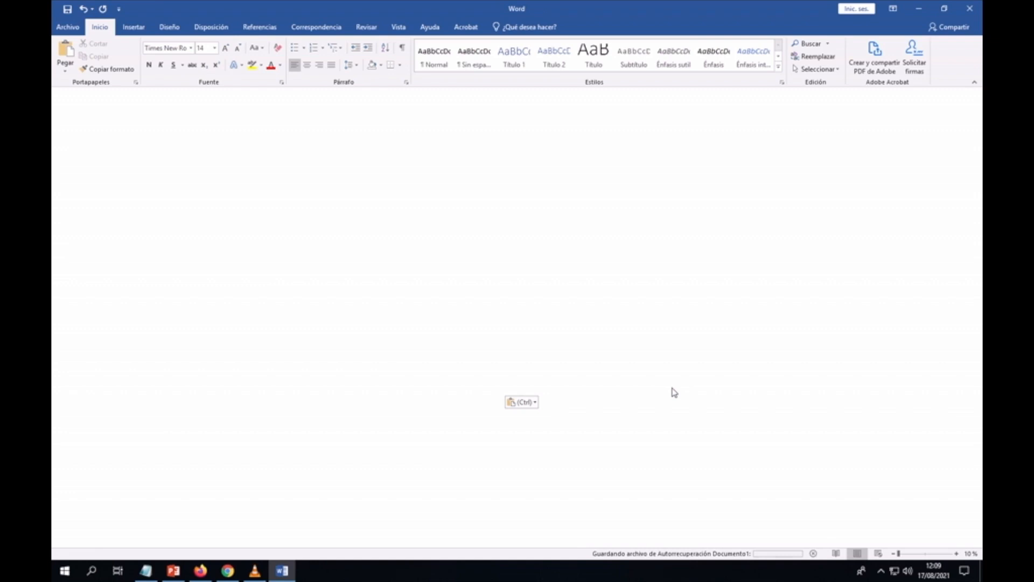
click(202, 574)
click(203, 574)
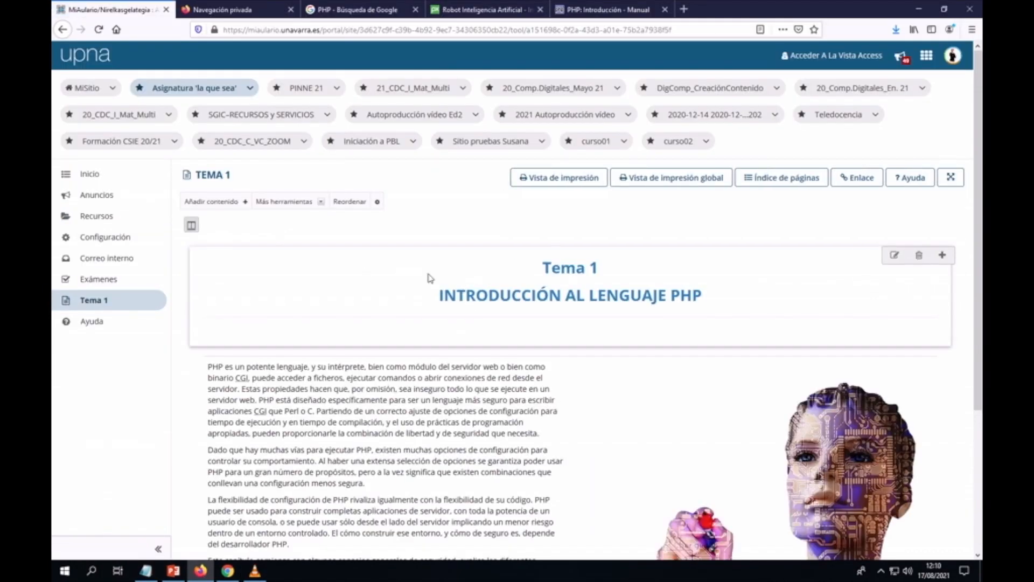
Step: Open the Subir fichero(s) upload page for the course folder in Recursos
click(97, 217)
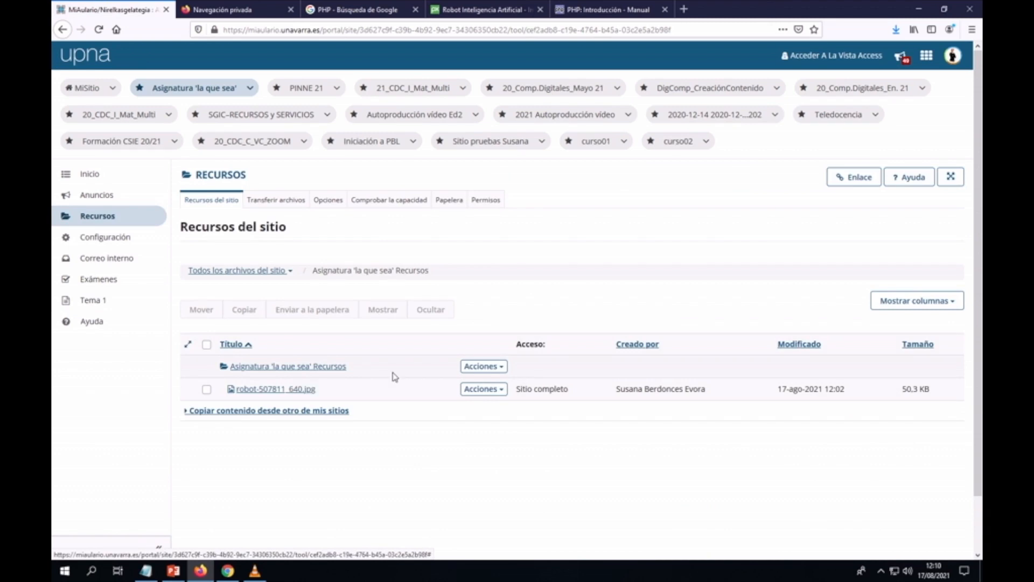
click(501, 368)
click(383, 409)
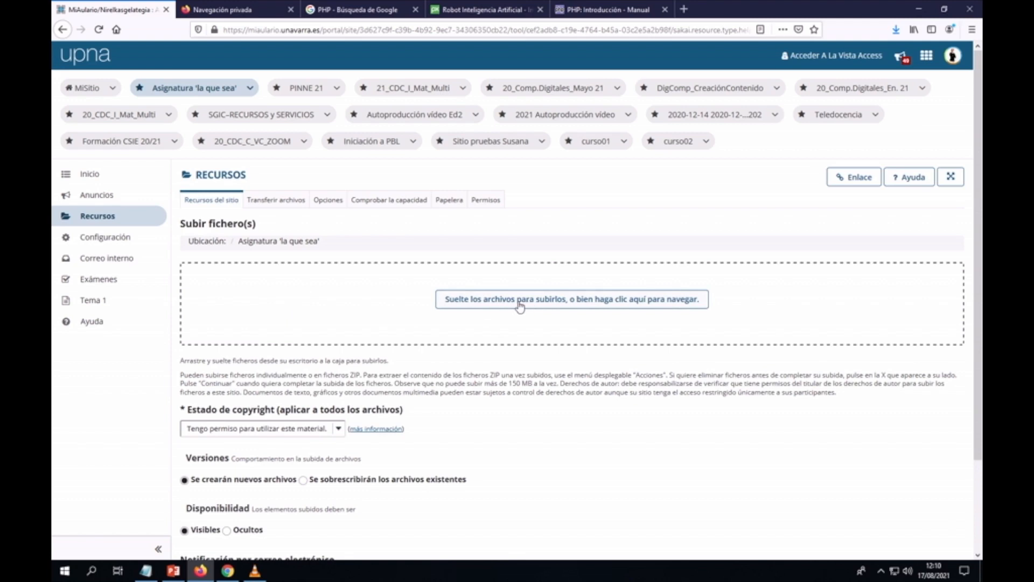
Step: Upload Tema 1.pdf from the desktop to site Resources, then return to the Tema 1 lesson page
click(551, 304)
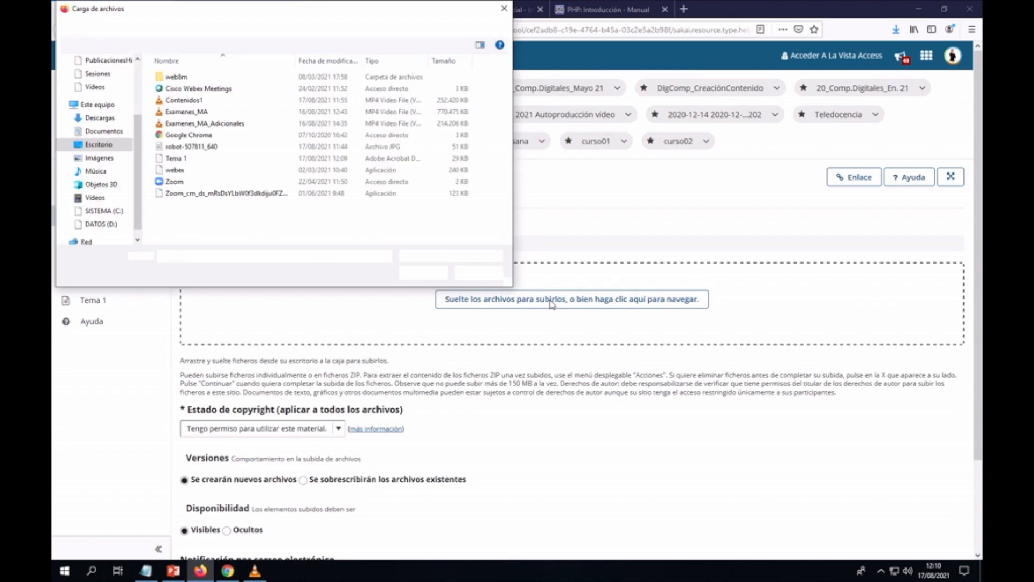
click(173, 159)
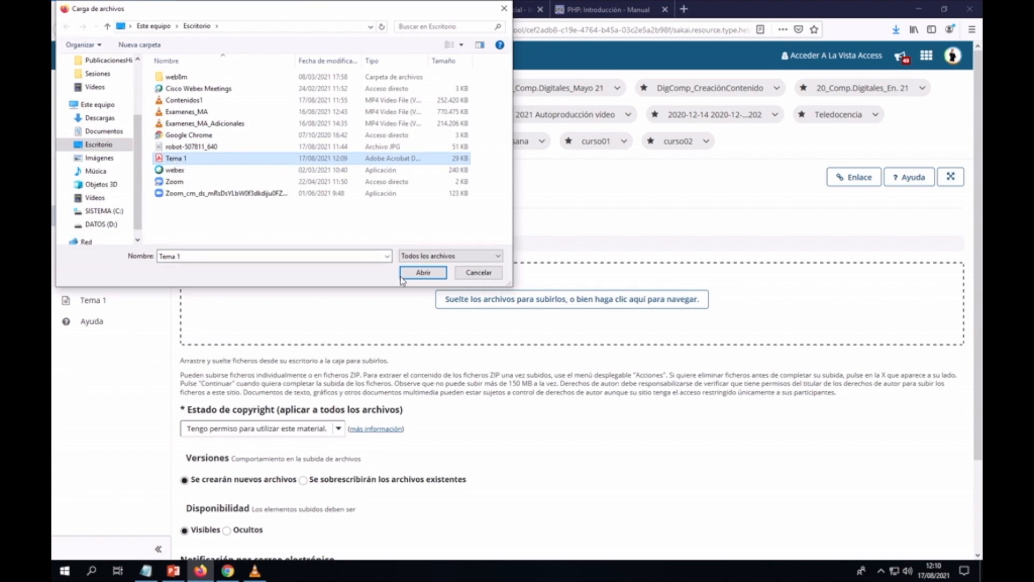
click(423, 273)
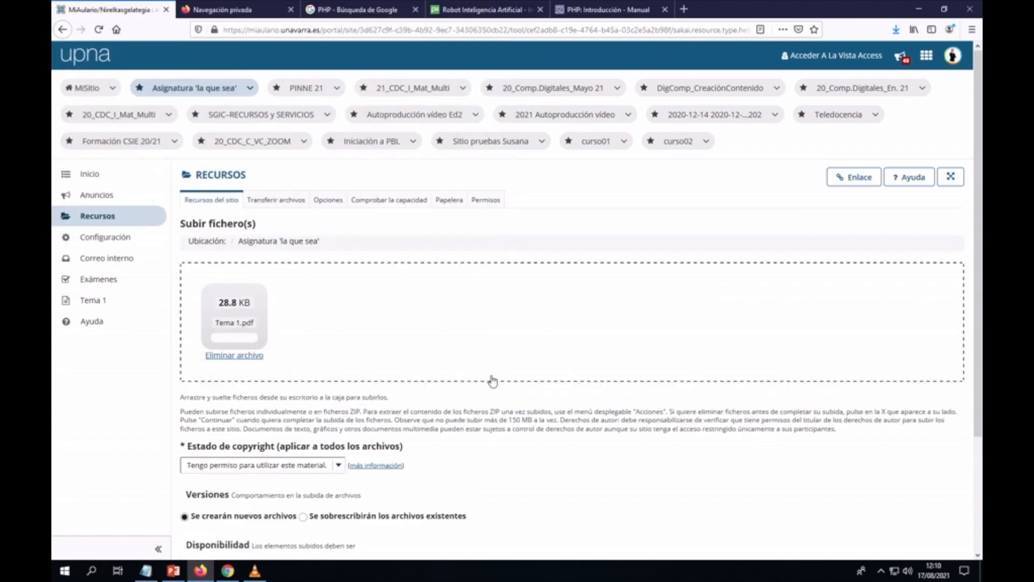
scroll(472, 374, down, 3)
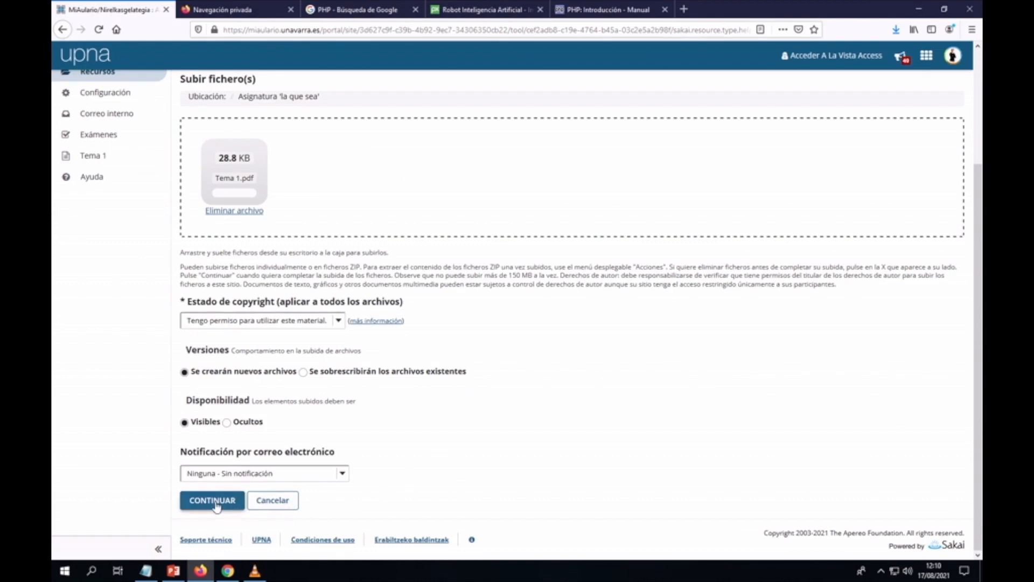
click(214, 502)
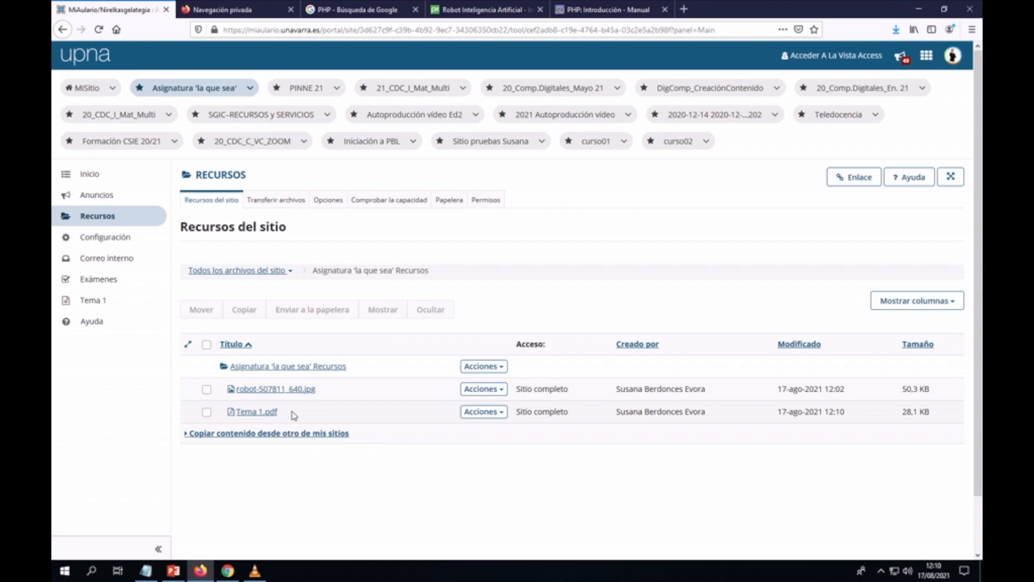
click(95, 306)
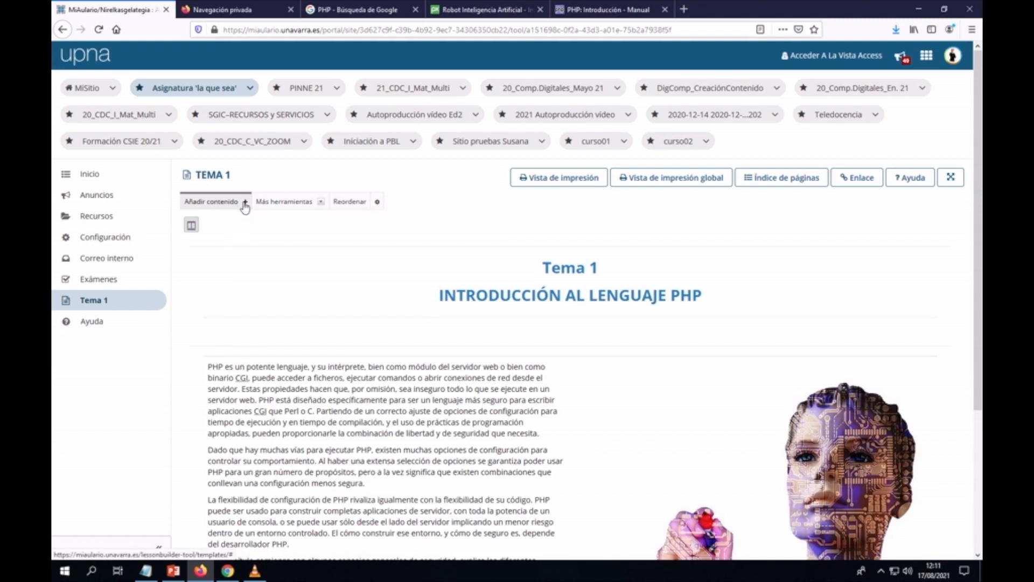
Step: Start adding a content link to Tema 1 from files already stored in Resources
click(245, 207)
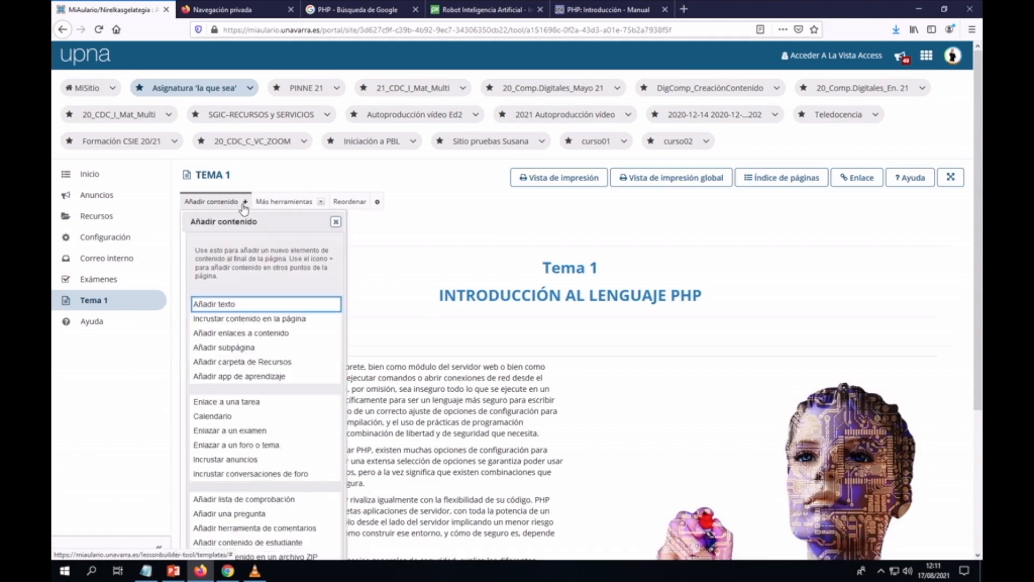
click(226, 336)
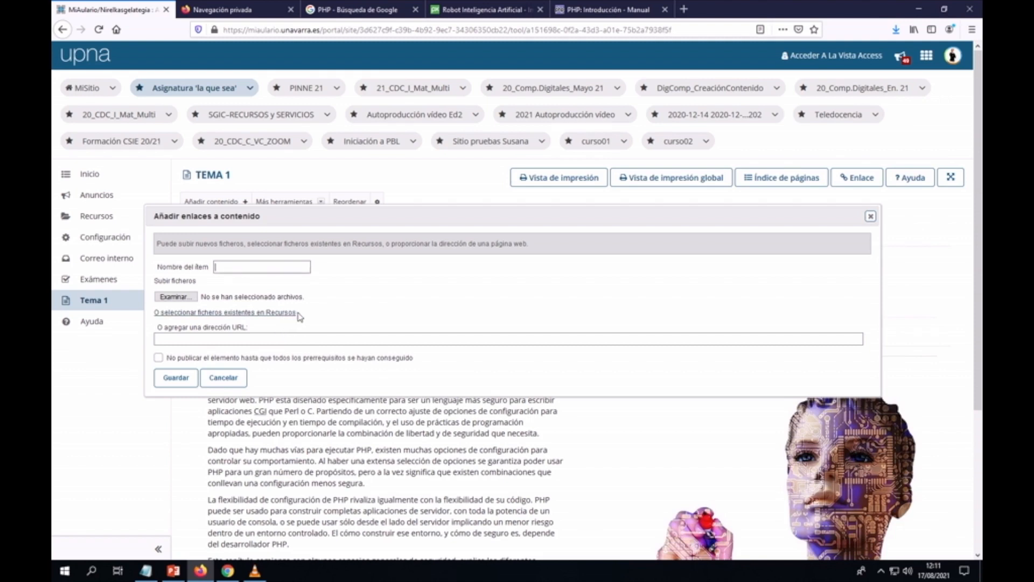
click(233, 314)
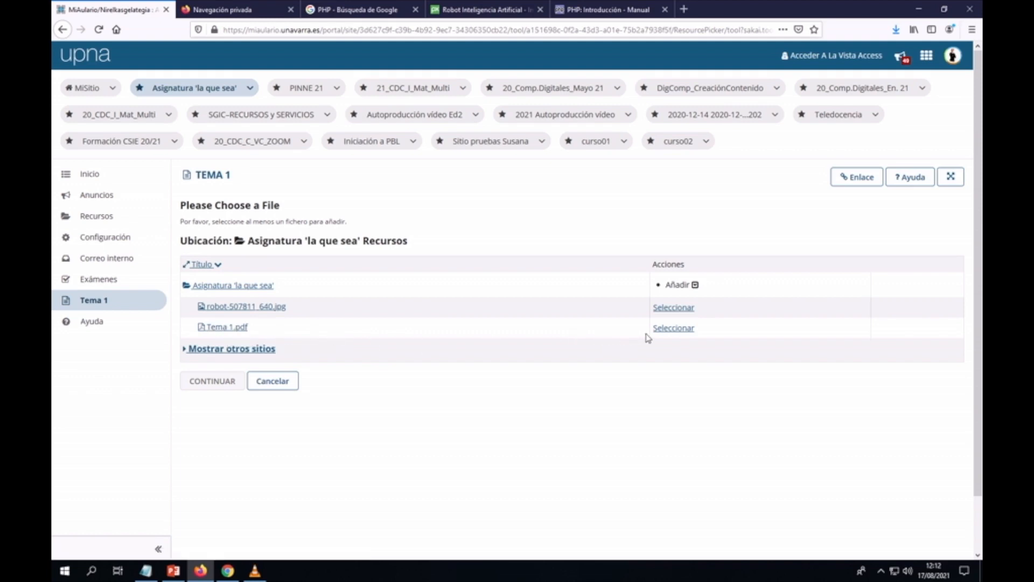
Step: Link Tema 1.pdf onto the lesson page under CONTENIDOS DEL TEMA
click(674, 329)
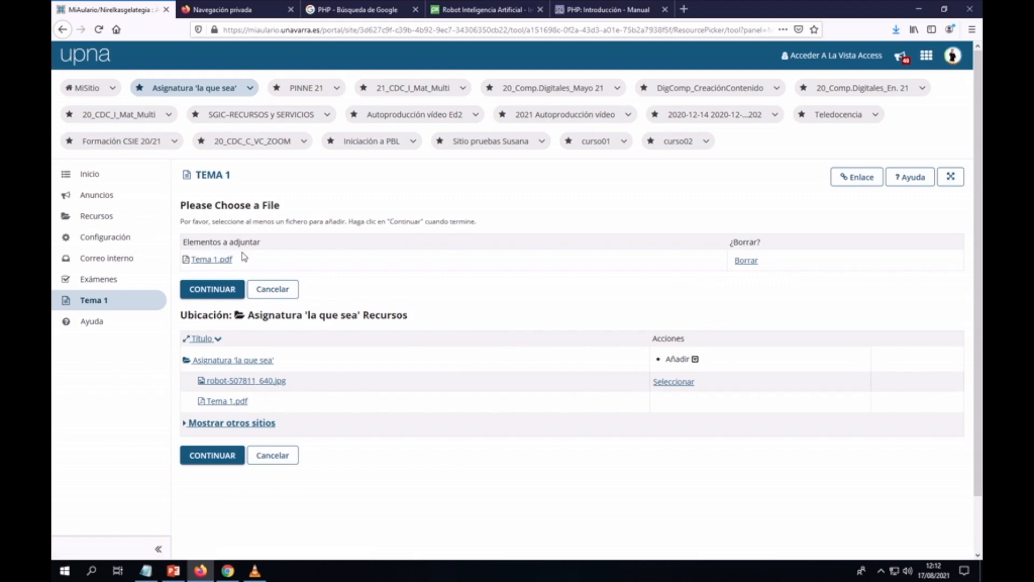
click(211, 293)
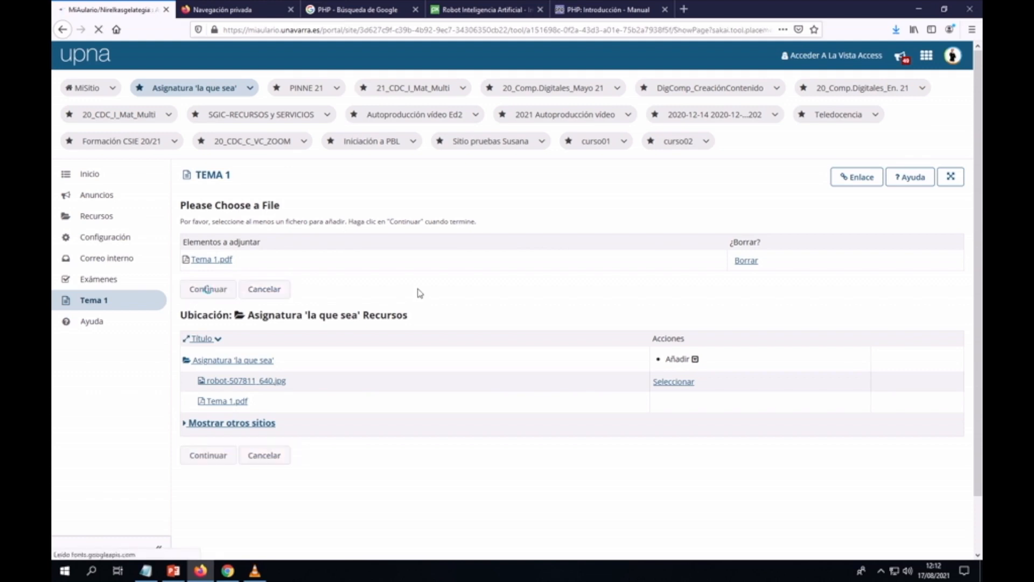
scroll(420, 294, down, 1)
scroll(420, 293, down, 3)
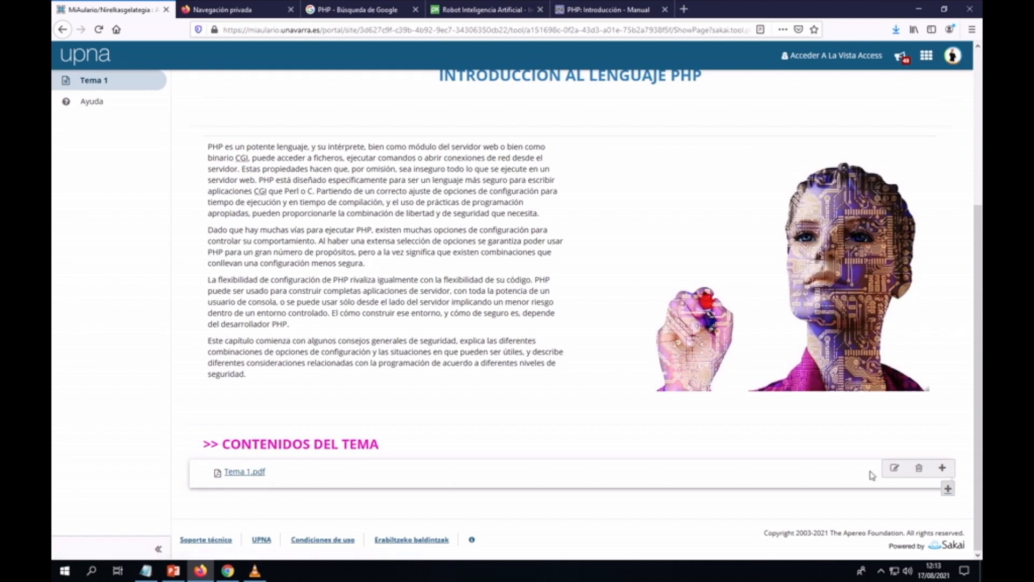
Step: Rename the Tema 1.pdf item to 'Apuntes del Tema 1' and update it
click(894, 470)
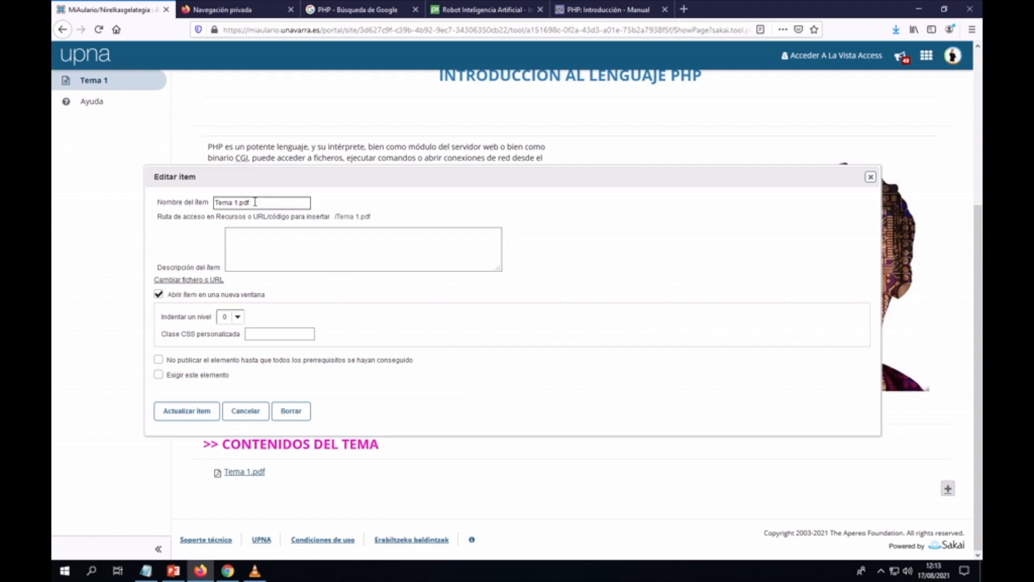
drag(255, 203, 209, 207)
text(Apuntes del Tema 1)
click(196, 414)
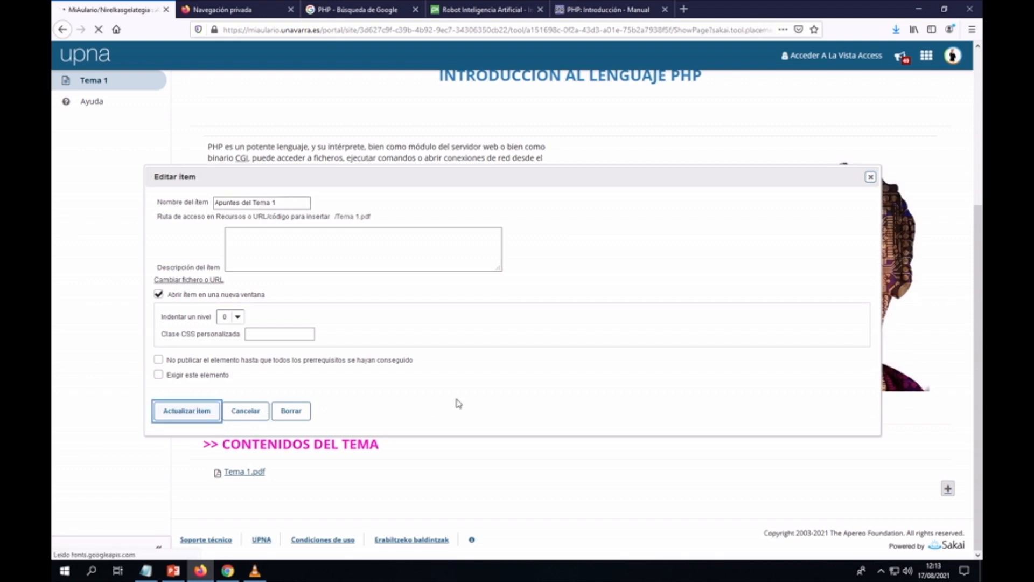
scroll(453, 403, down, 3)
scroll(453, 403, down, 2)
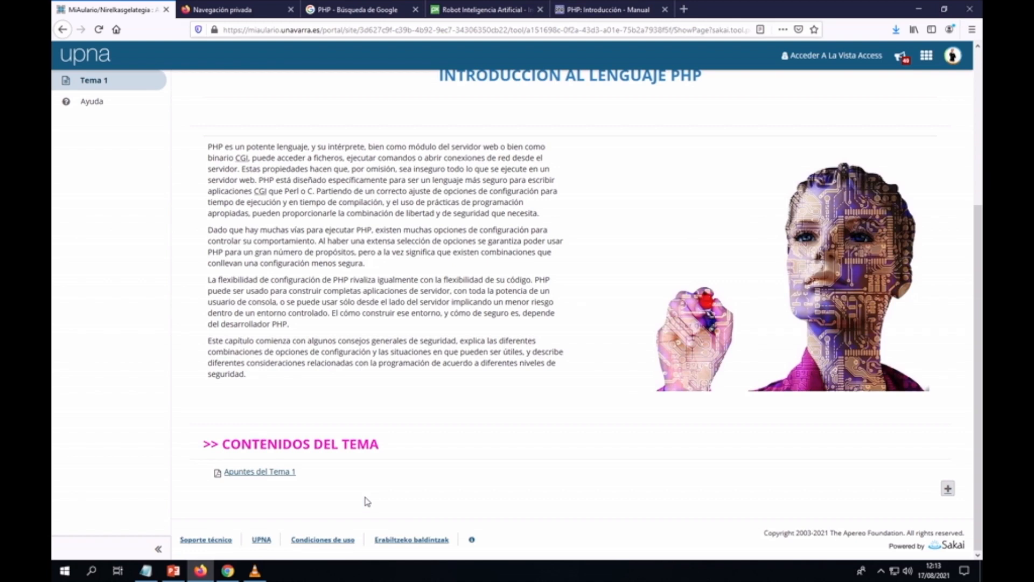
scroll(367, 501, up, 3)
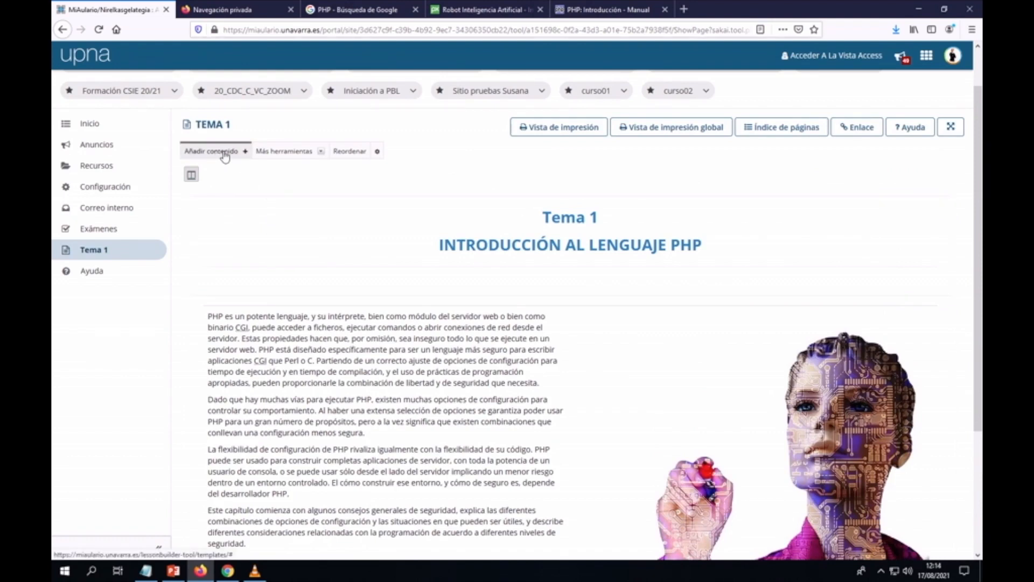
click(225, 155)
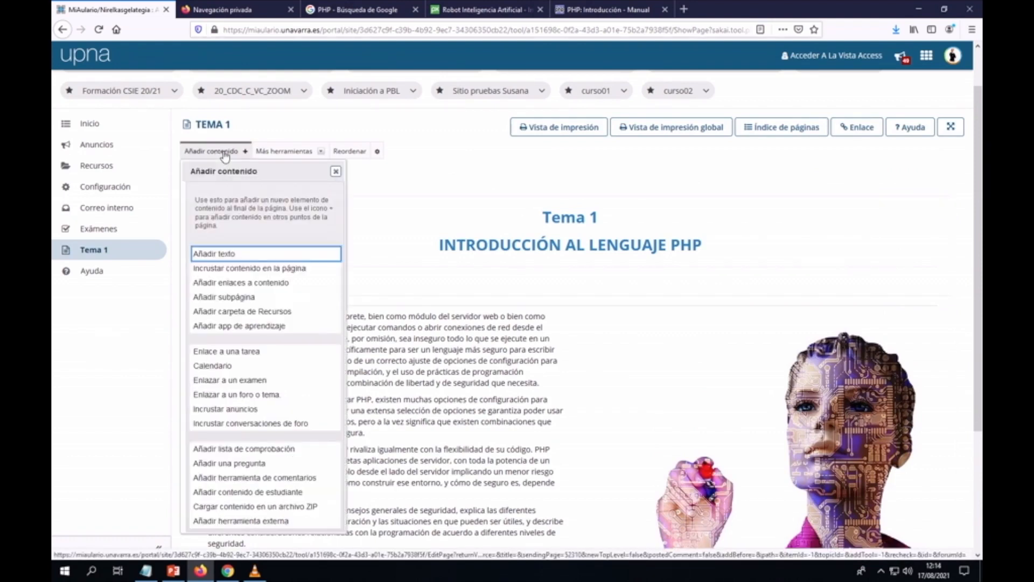
click(243, 284)
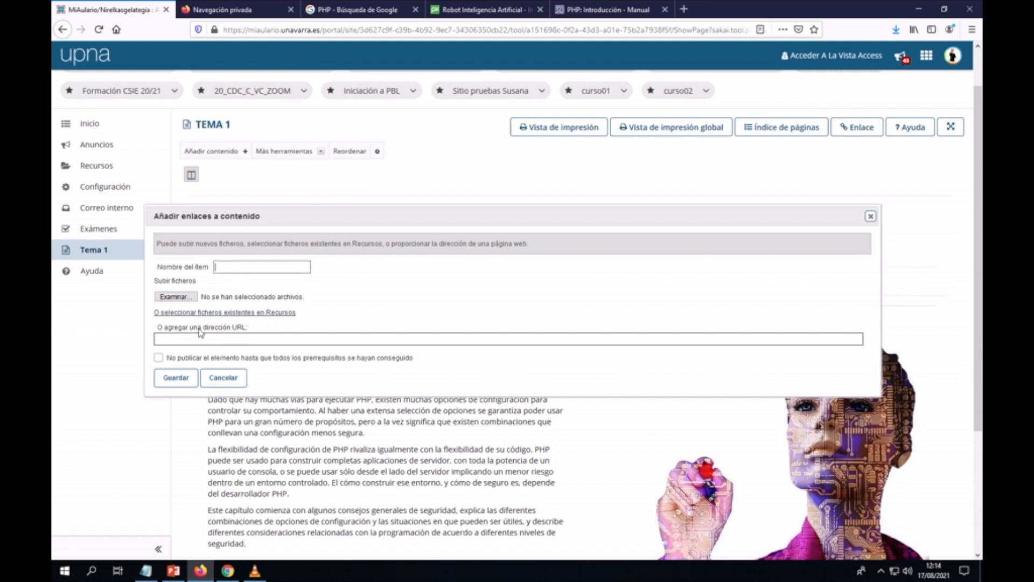
click(224, 337)
text(https://www.rae.es)
click(185, 381)
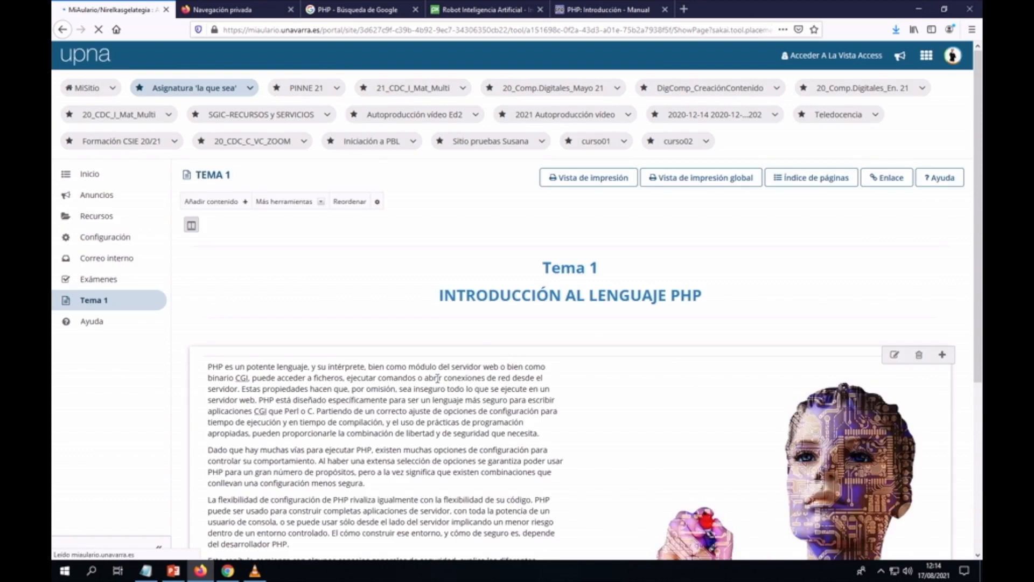
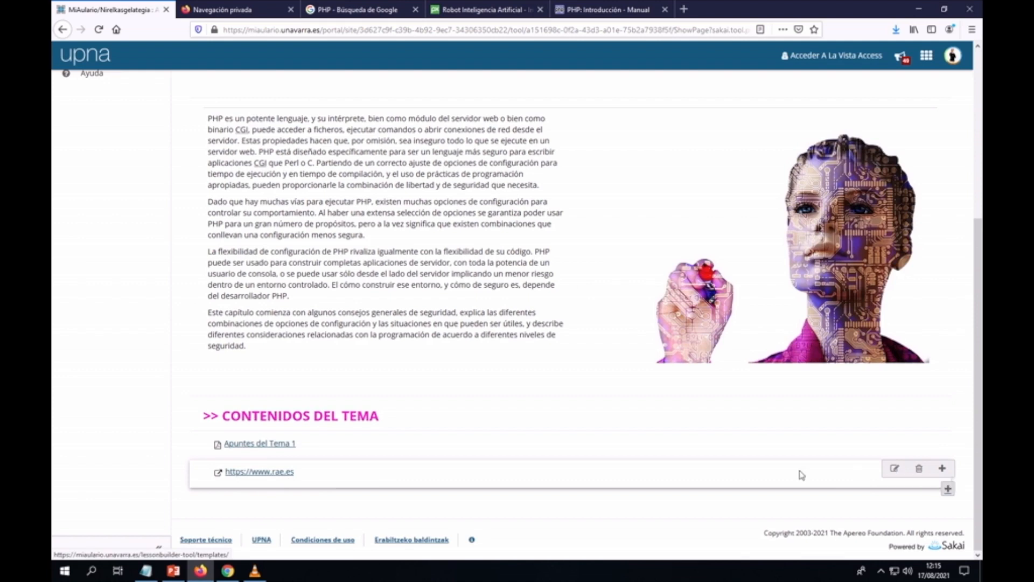
Step: Rename the rae.es web link item to 'Acceso al diccionario RAE' and update it
click(894, 470)
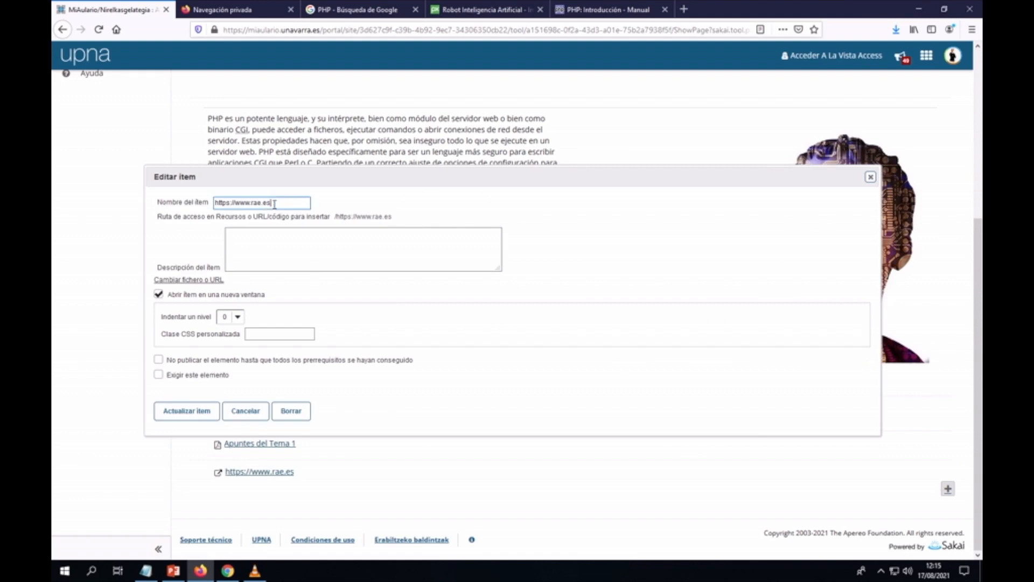
triple_click(255, 204)
text(Acceso al diccione)
key(BackSpace)
text(ario RAE)
click(192, 416)
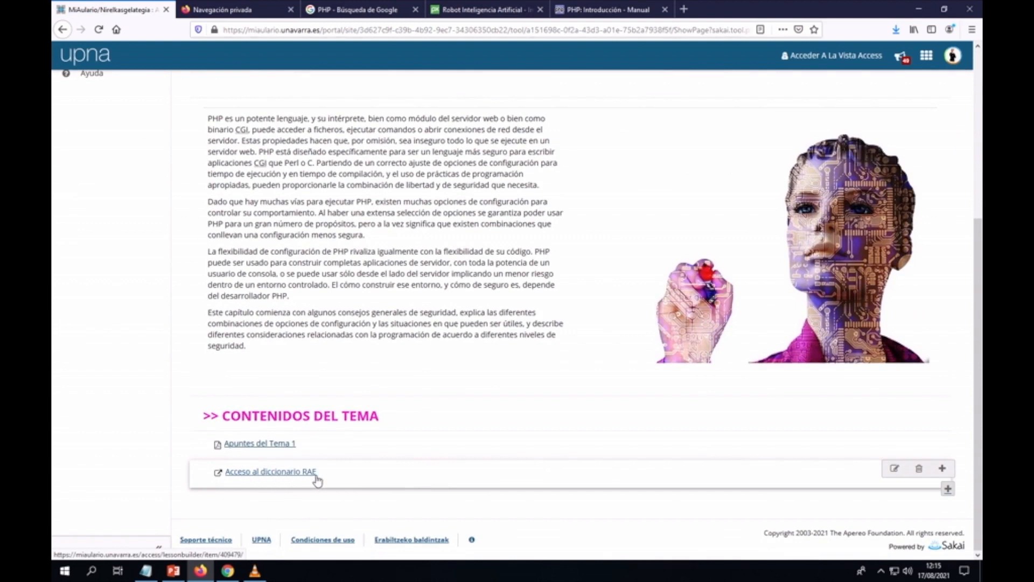
Step: Test the 'Acceso al diccionario RAE' link, close the RAE site, and start a blank tab
click(272, 472)
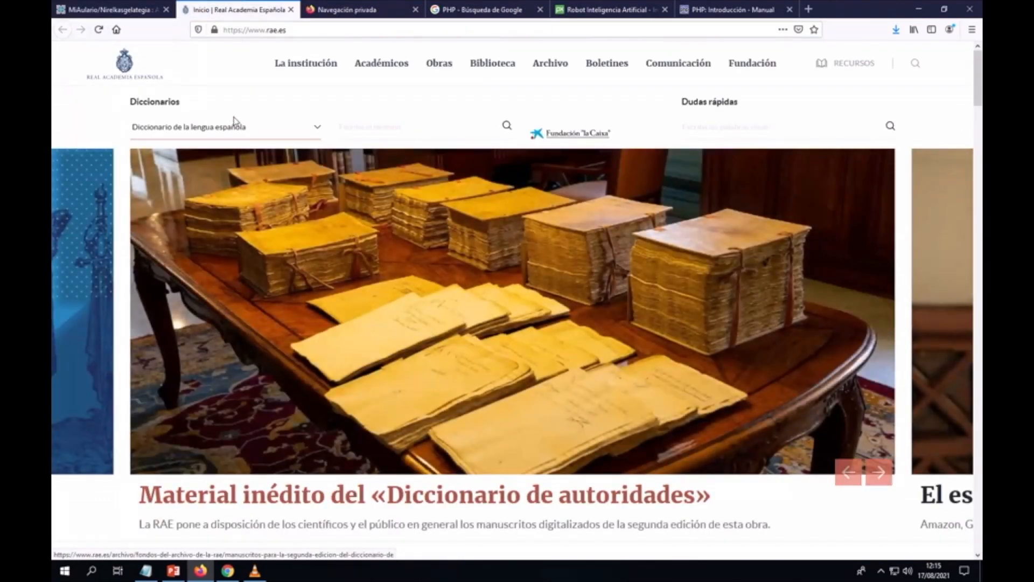
click(291, 9)
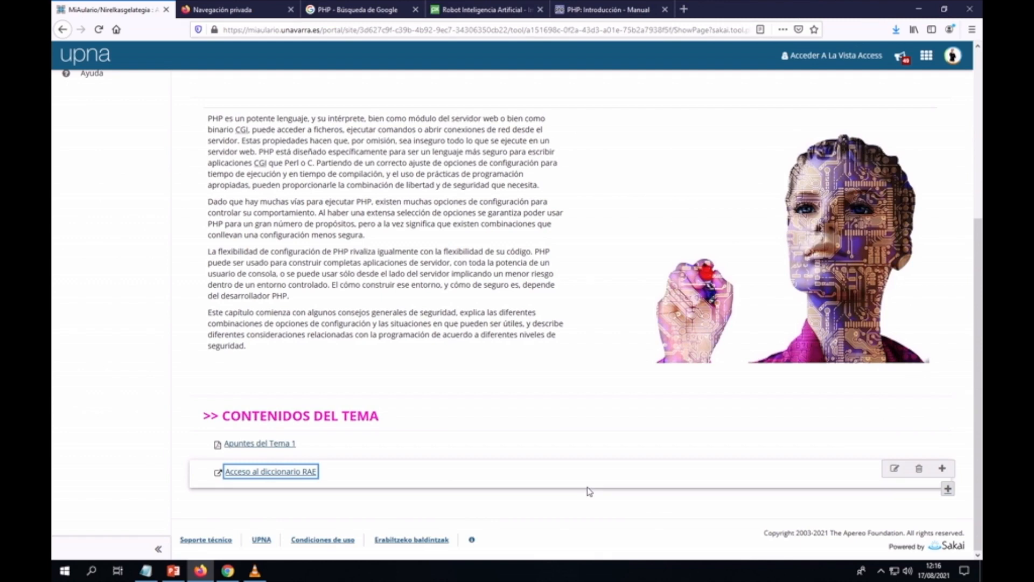
click(684, 9)
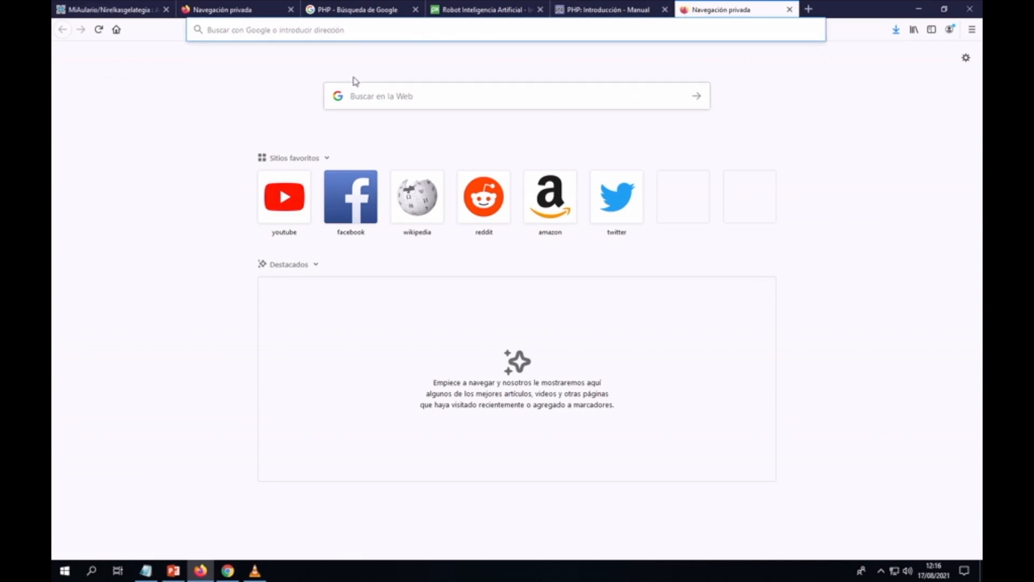
Step: Search YouTube for 'php desde cero' and browse the results
click(296, 198)
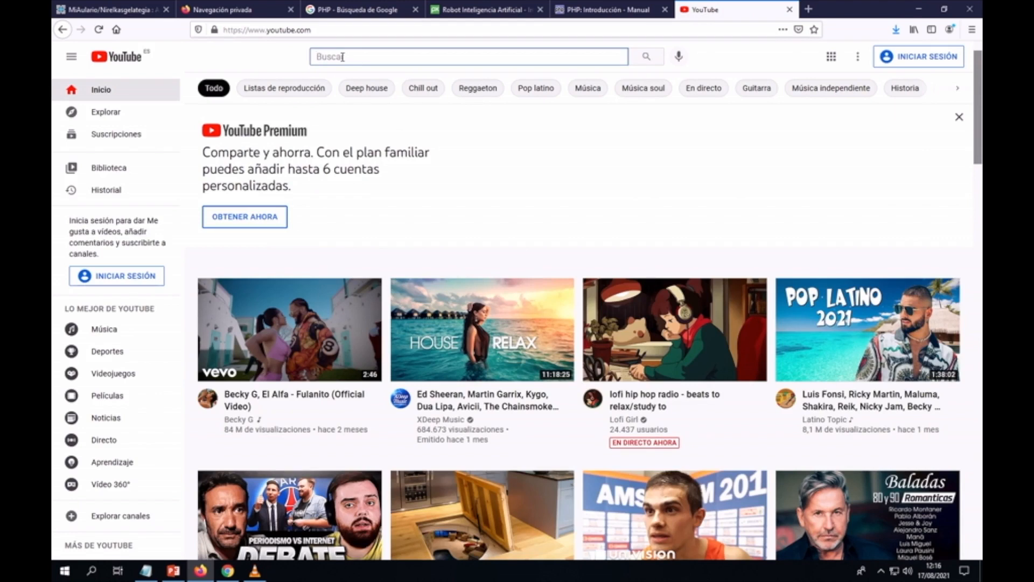
text(php)
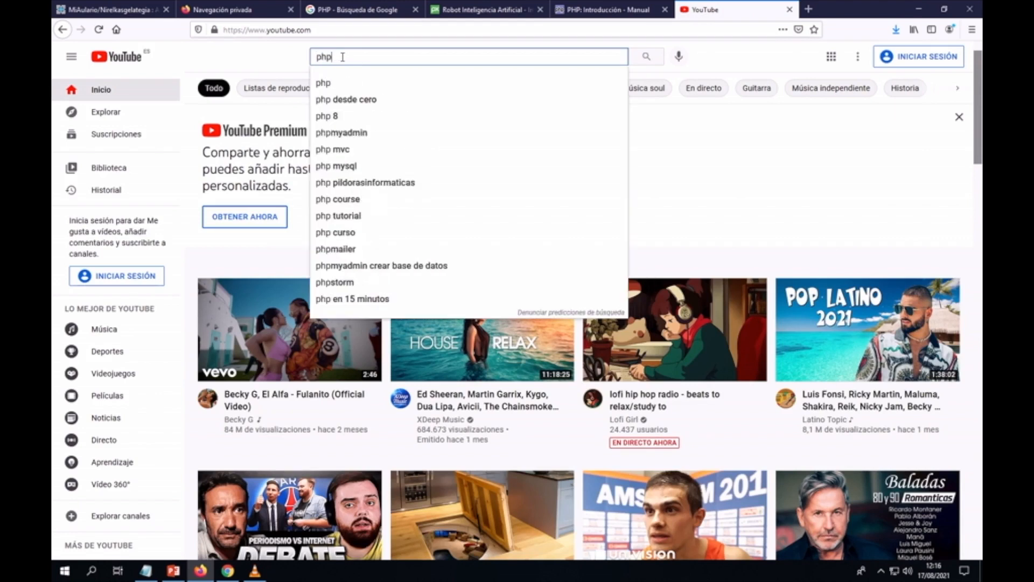
click(355, 102)
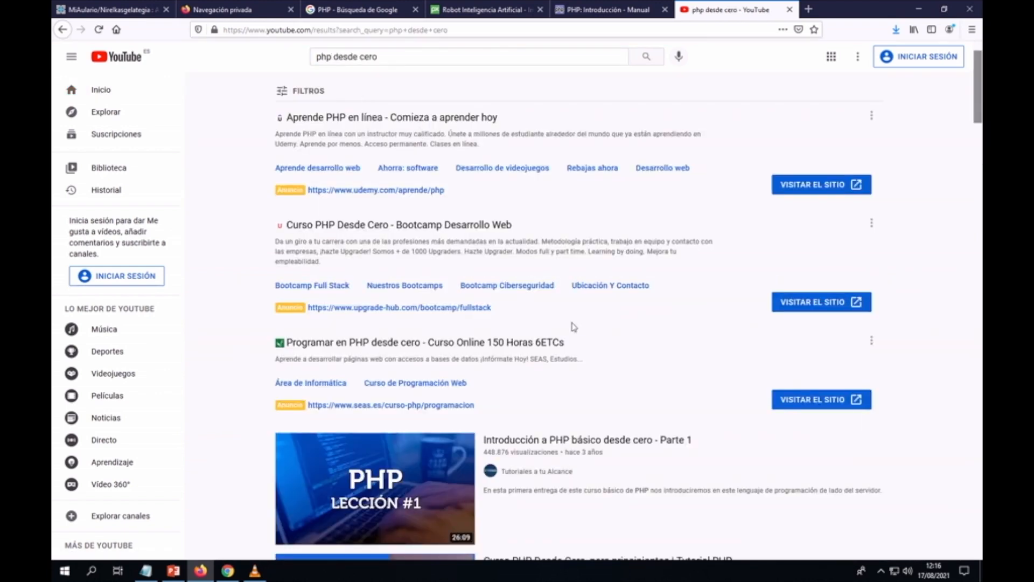
scroll(579, 336, down, 3)
scroll(579, 336, down, 3)
scroll(579, 336, down, 5)
scroll(579, 336, down, 13)
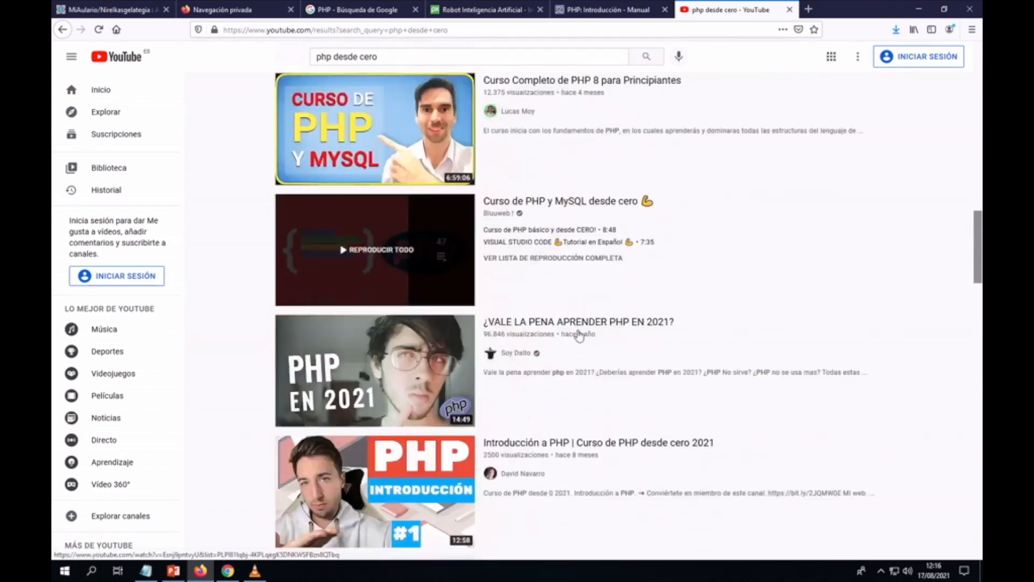
scroll(581, 335, down, 3)
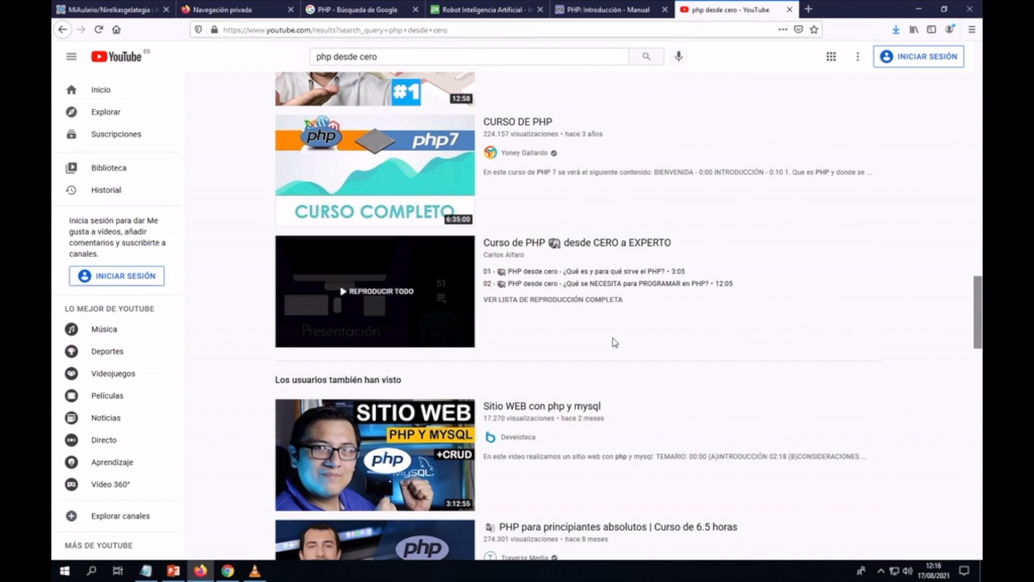
scroll(612, 342, up, 7)
scroll(614, 343, up, 10)
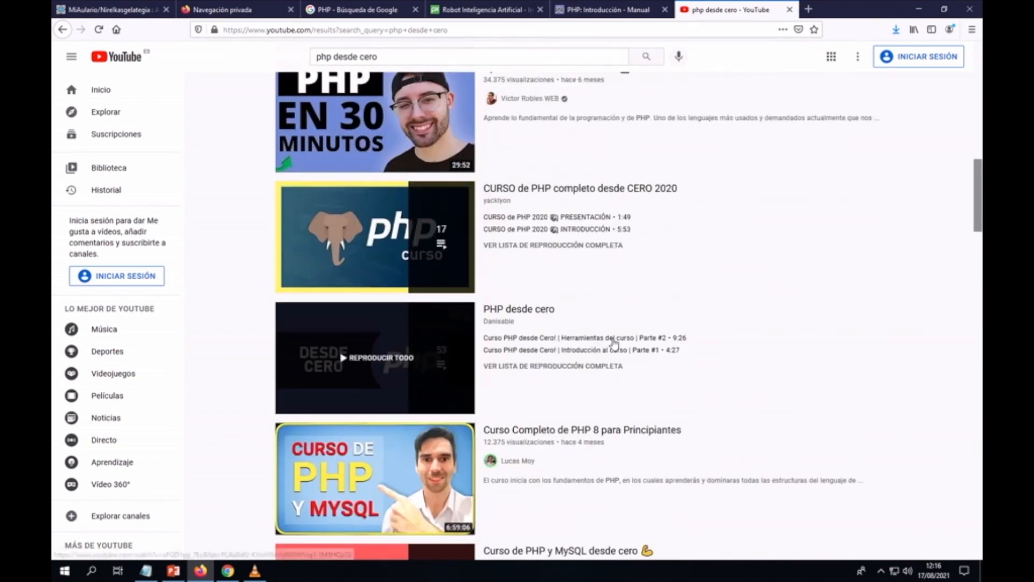
scroll(614, 344, up, 4)
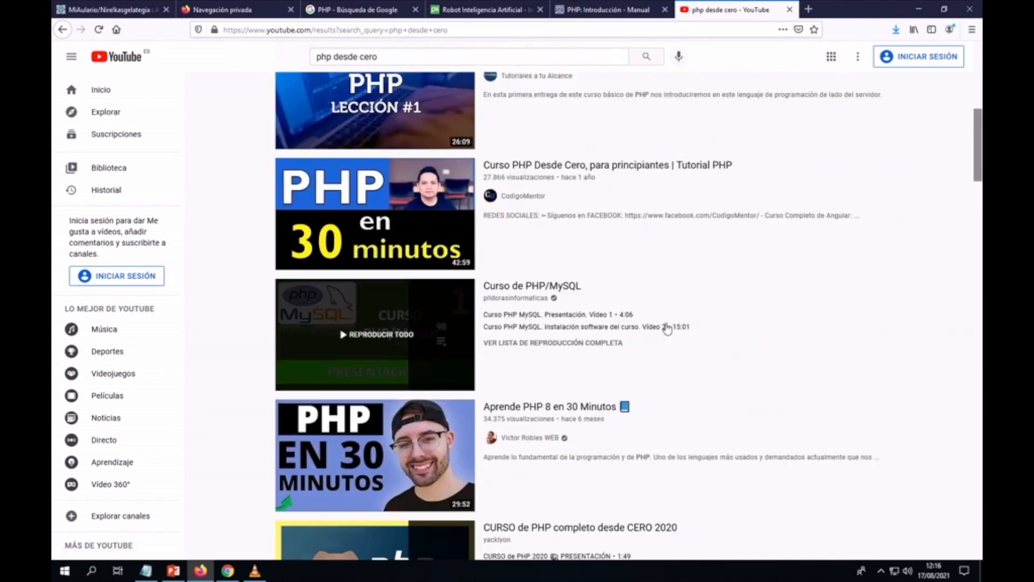
scroll(668, 326, up, 3)
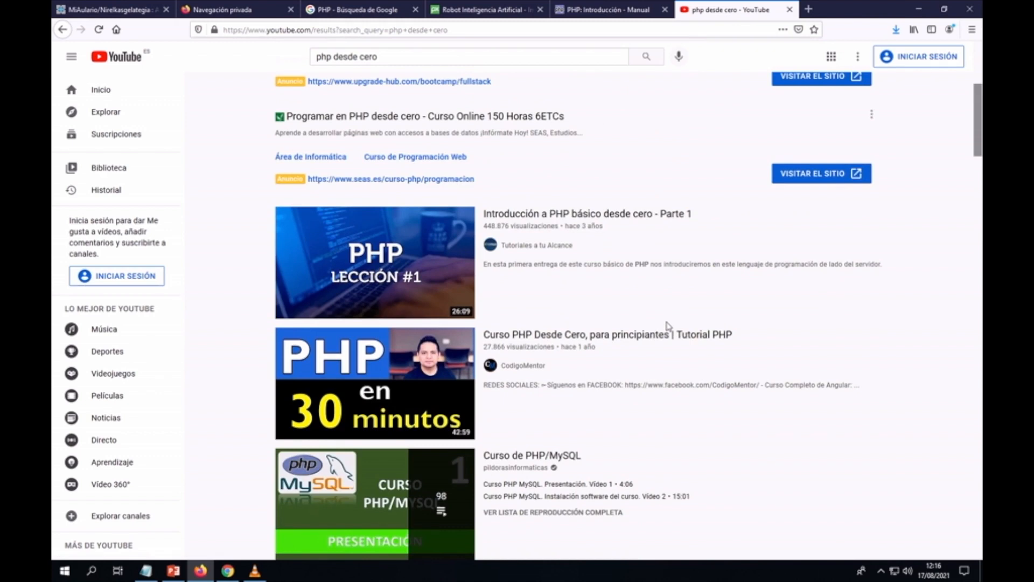
scroll(667, 326, up, 4)
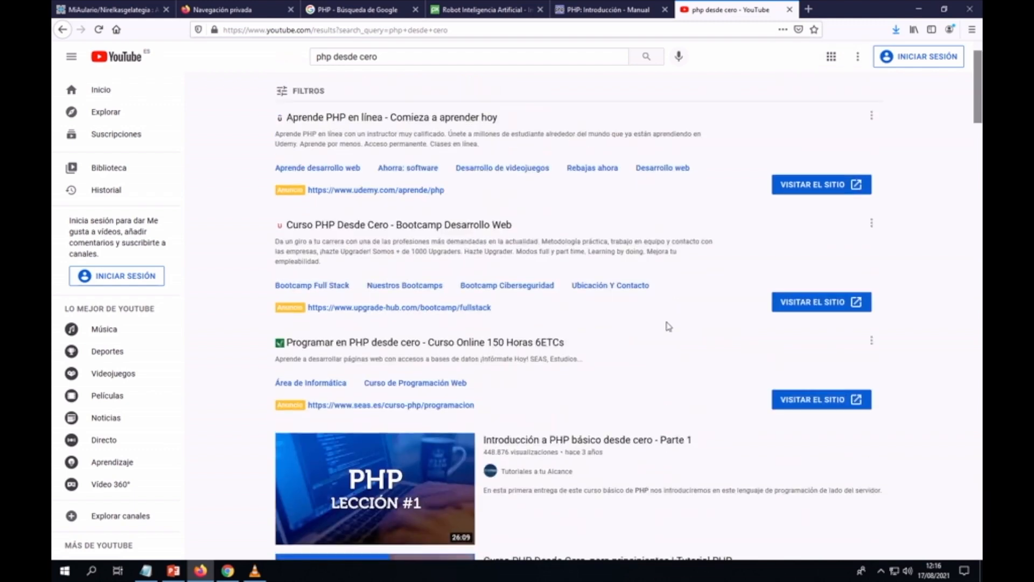
Step: Filter the 'php desde cero' results to Creative Commons videos
click(308, 91)
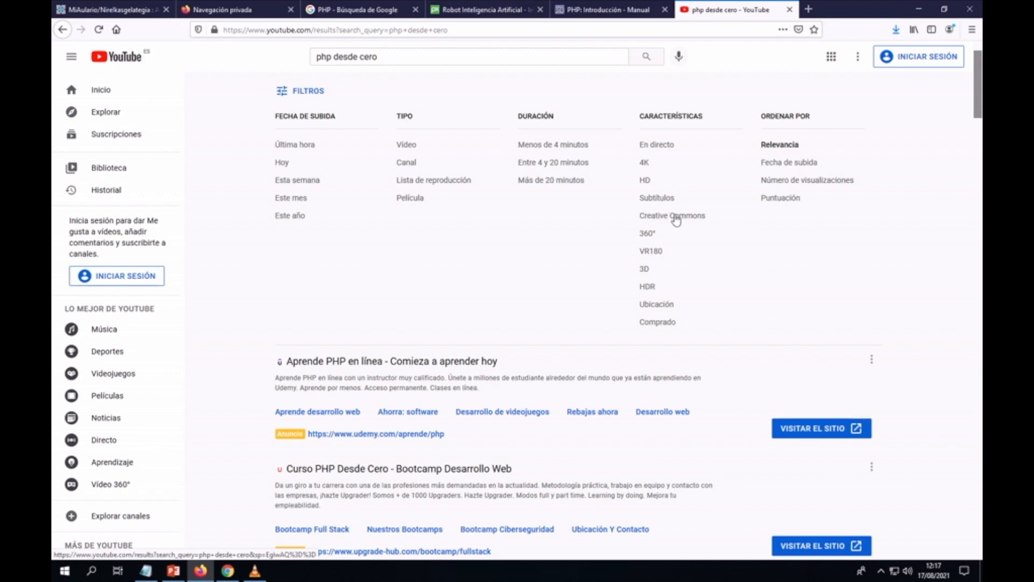
click(677, 216)
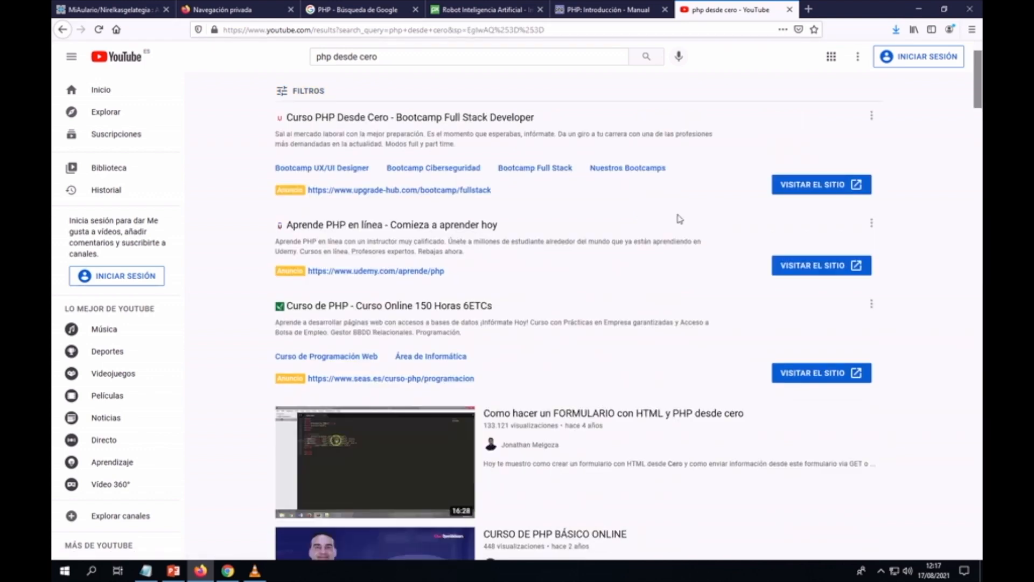
scroll(678, 219, down, 6)
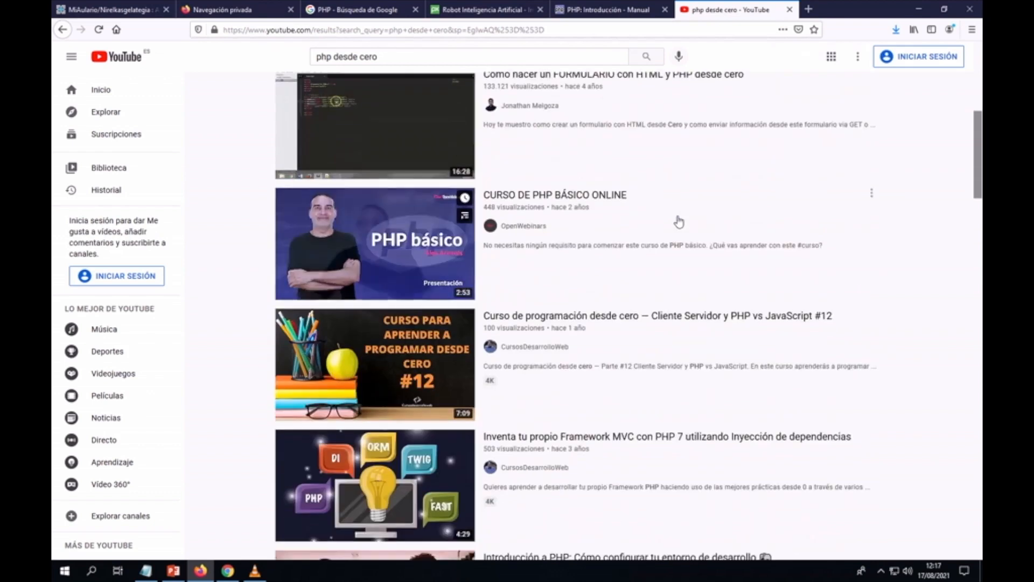
scroll(705, 237, down, 1)
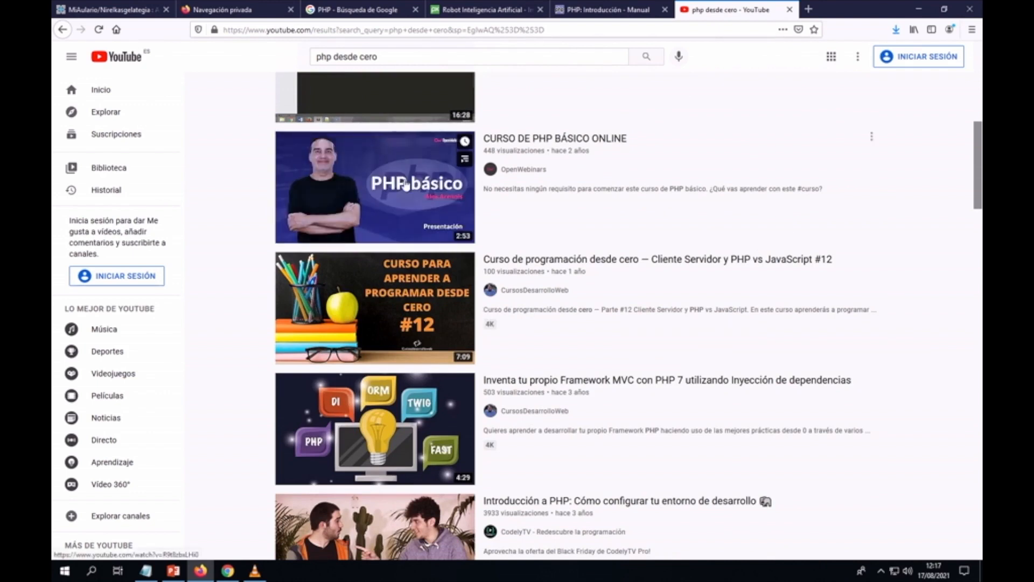
Step: Copy the iframe embed code of 'CURSO DE PHP BÁSICO ONLINE' and return to MiAulario
mouse_move(400, 184)
click(429, 188)
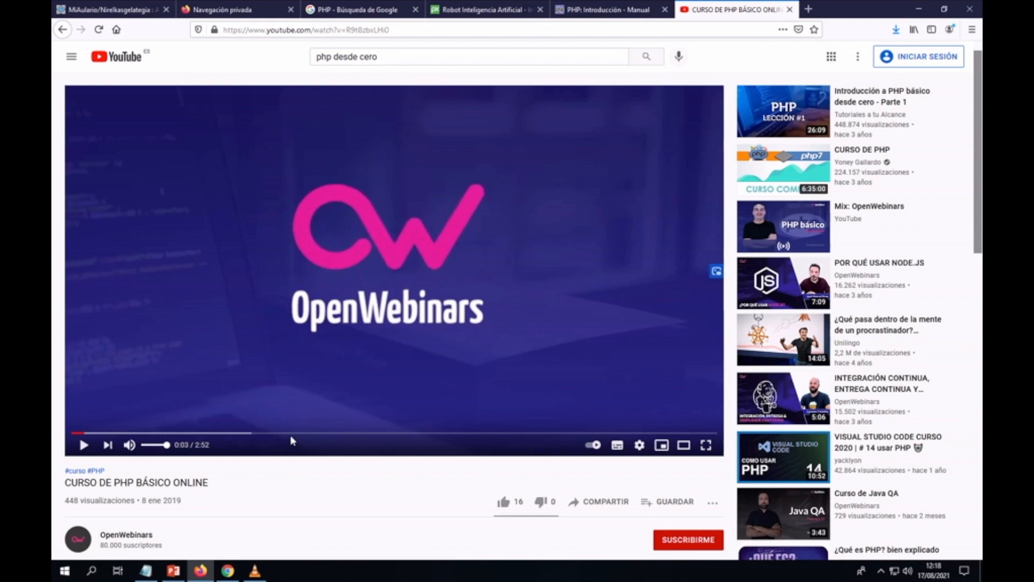
click(605, 503)
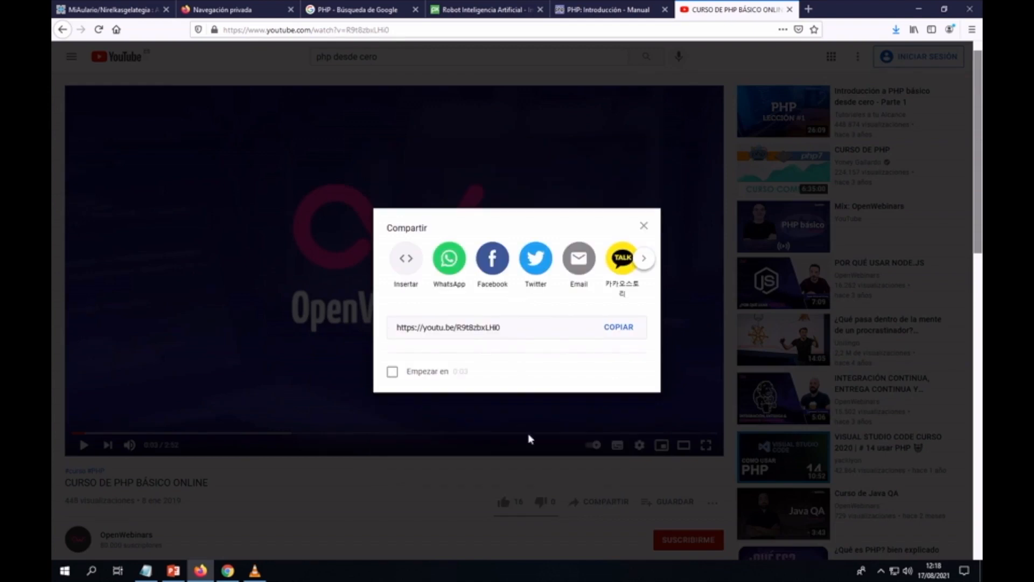
click(404, 265)
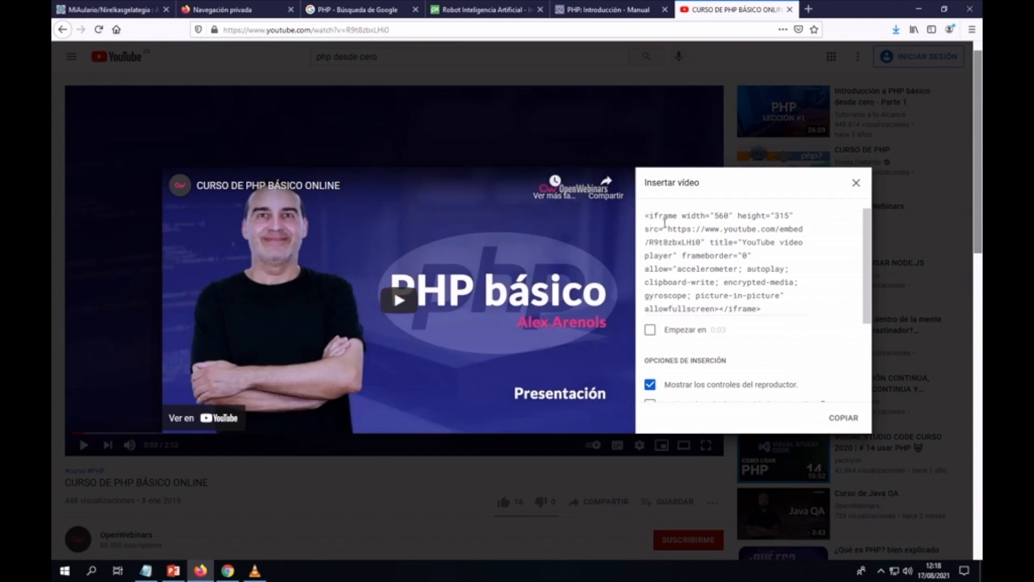
click(649, 215)
key(ctrl+c)
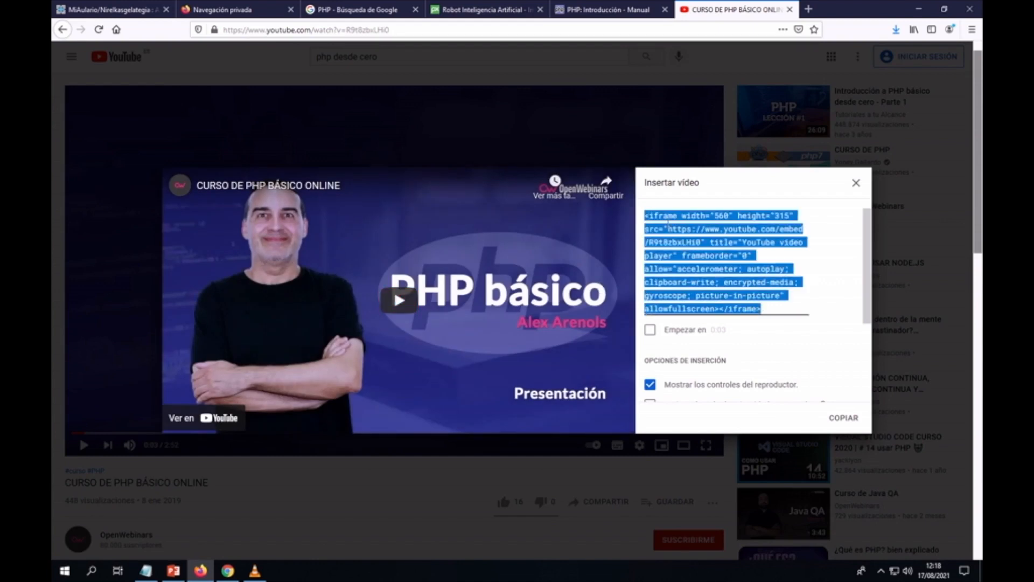
scroll(720, 231, down, 2)
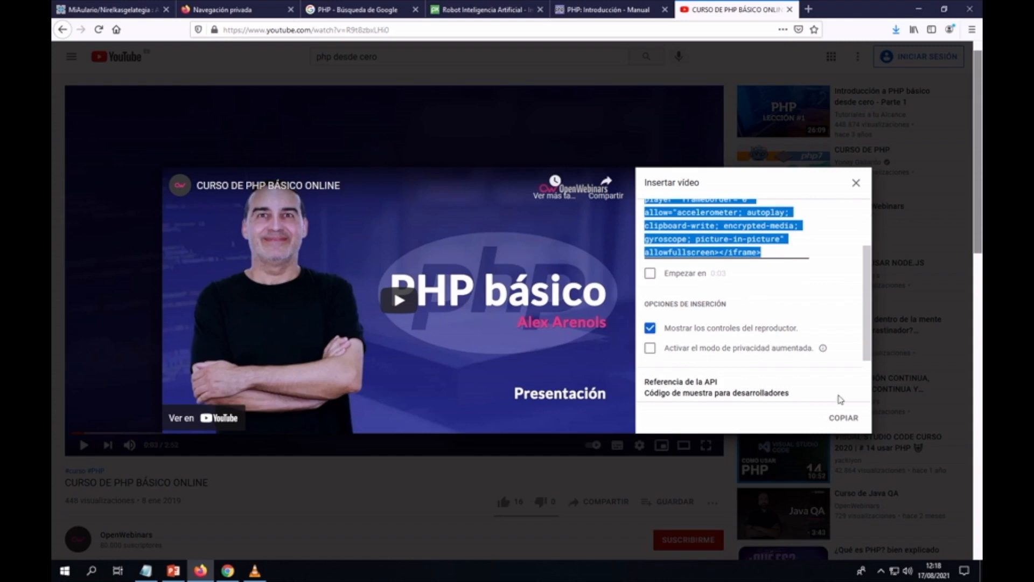
click(844, 423)
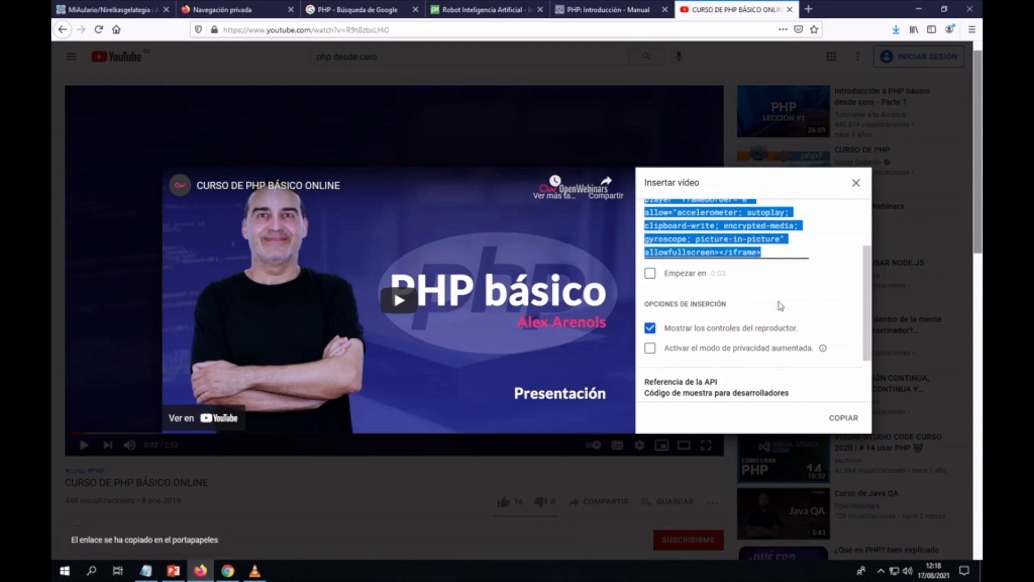
click(114, 9)
scroll(219, 170, up, 5)
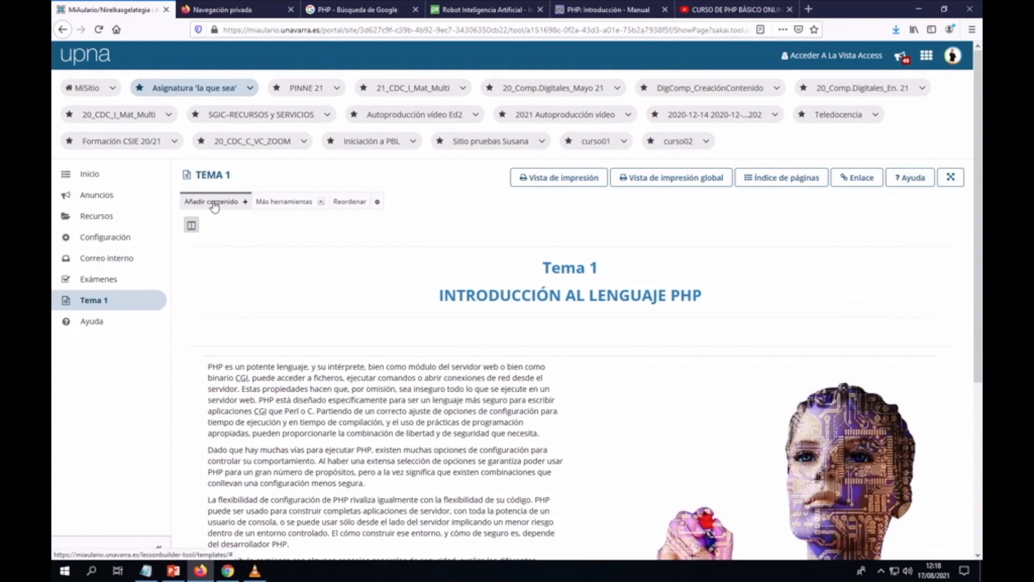
Step: Choose 'Incrustar contenido en la página' from the Añadir contenido list on Tema 1
click(215, 202)
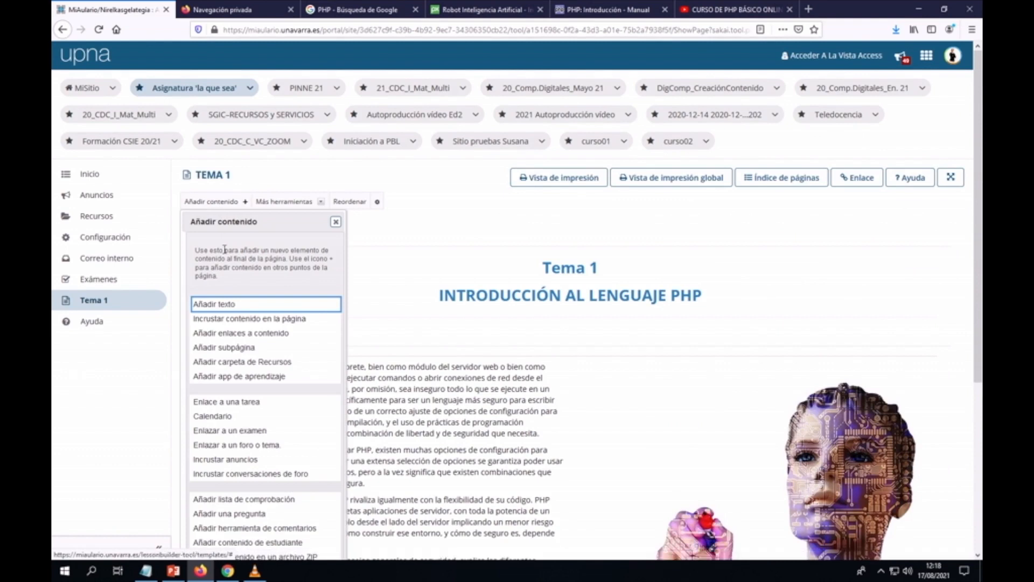
click(245, 322)
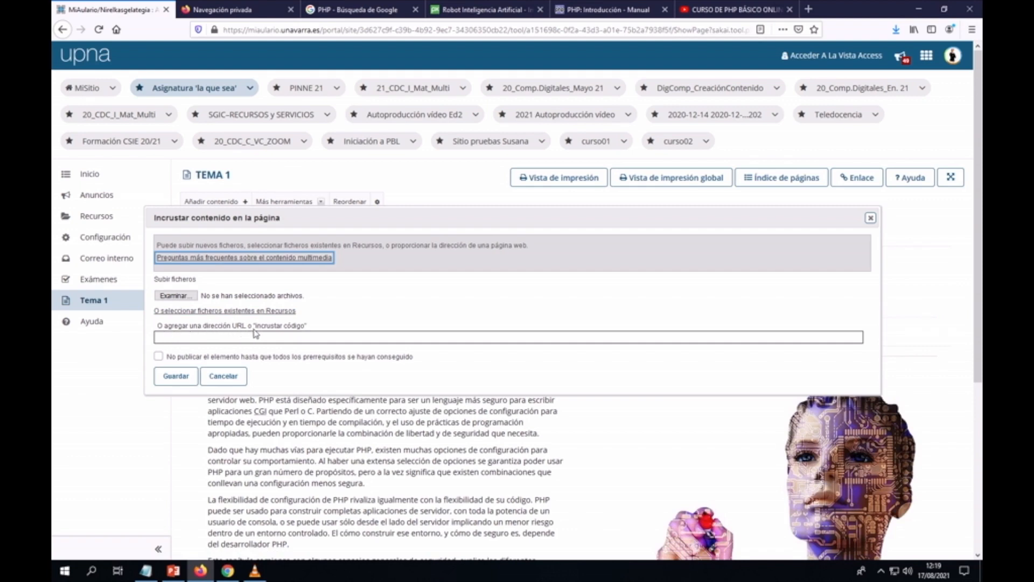
Step: Paste the YouTube embed code for CURSO DE PHP BÁSICO ONLINE into the URL/código field
click(181, 338)
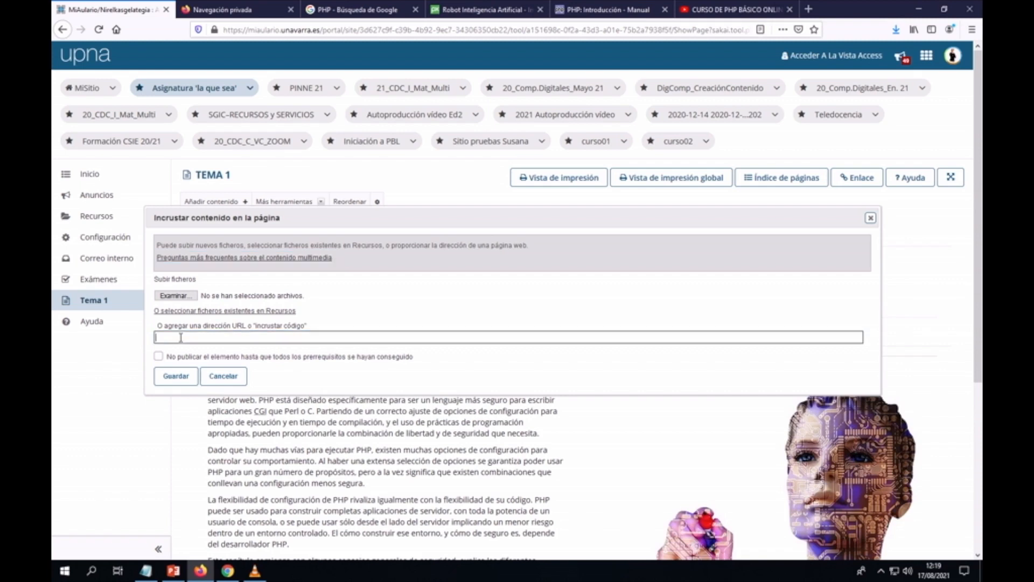
key(ctrl+v)
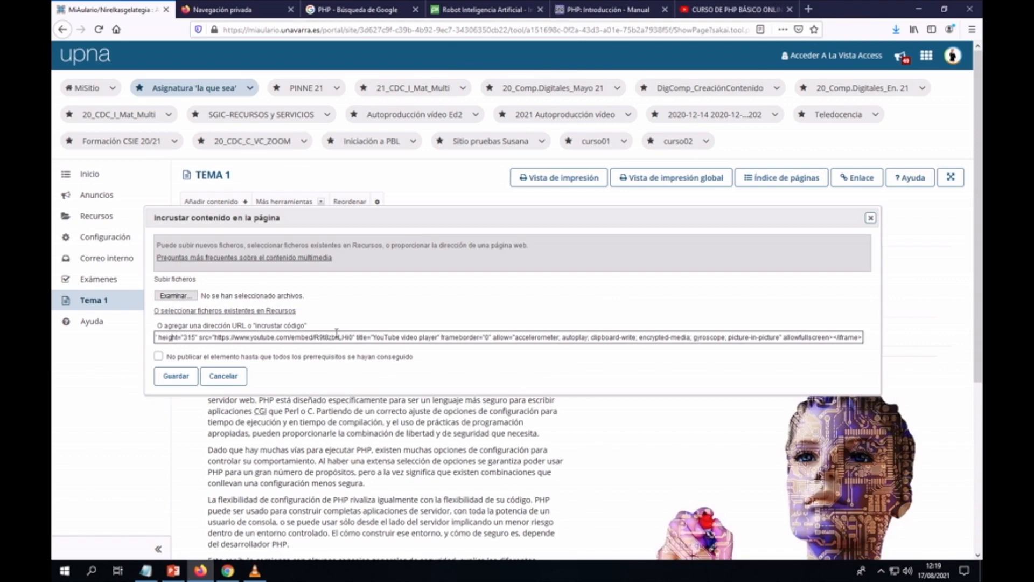
key(Left)
key(Left)
key(Left)
key(Left)
key(Left)
key(Left)
key(Left)
key(Left)
key(Left)
key(Left)
key(Left)
key(Left)
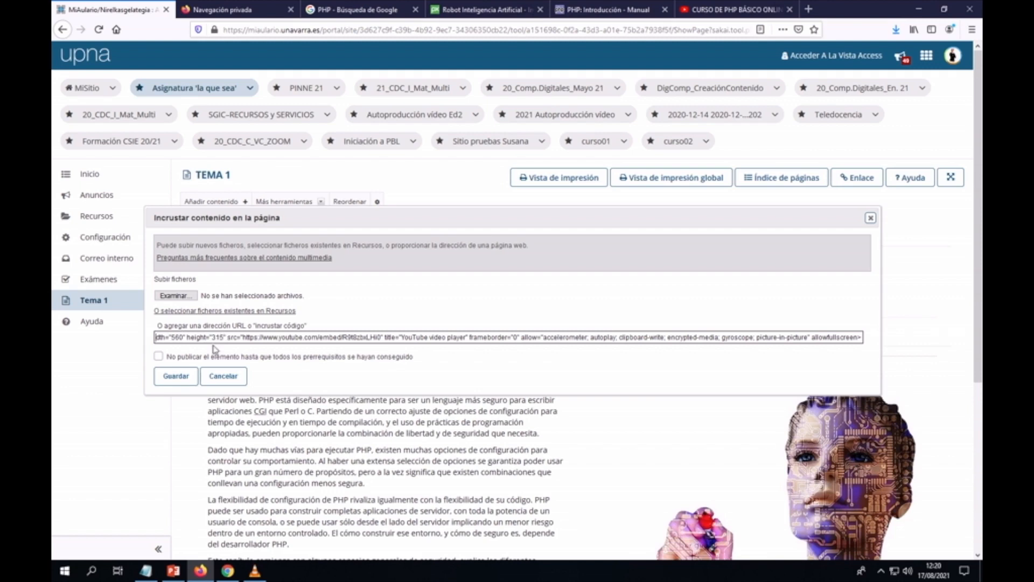
click(175, 380)
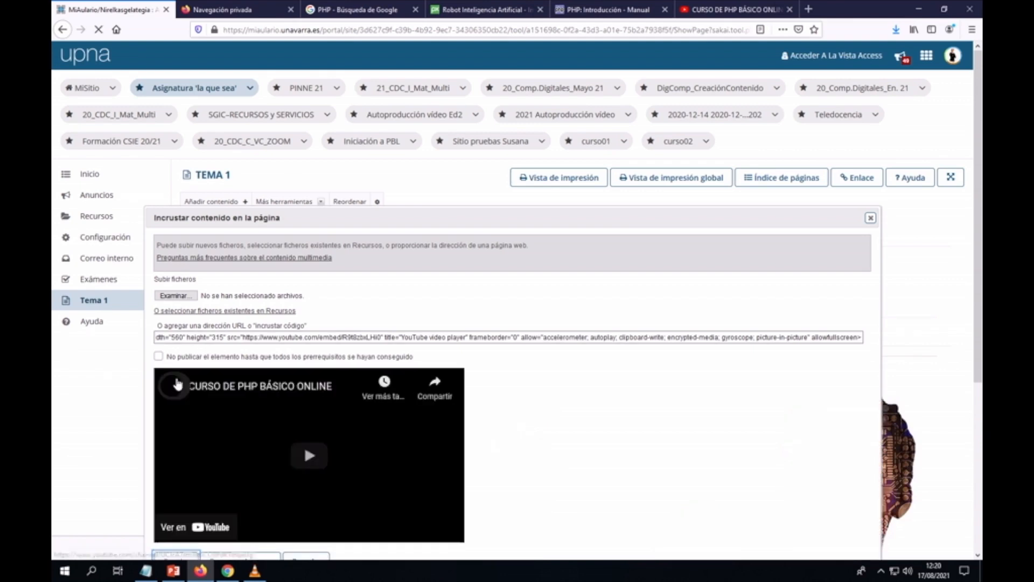
scroll(599, 383, down, 1)
scroll(599, 383, down, 2)
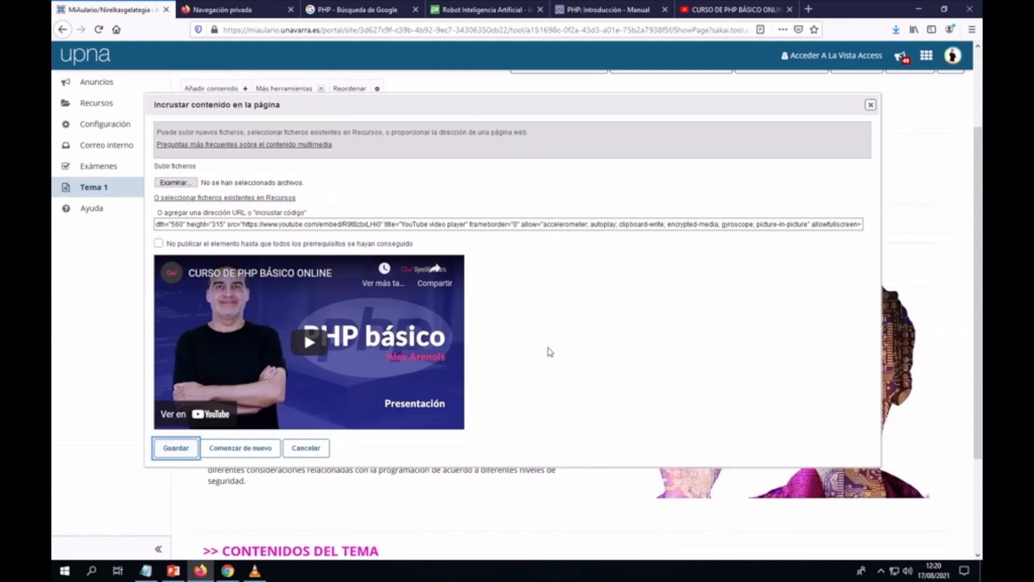
Step: Save the embedded PHP video, check it below the links, and edit the CONTENIDOS DEL TEMA heading
click(173, 454)
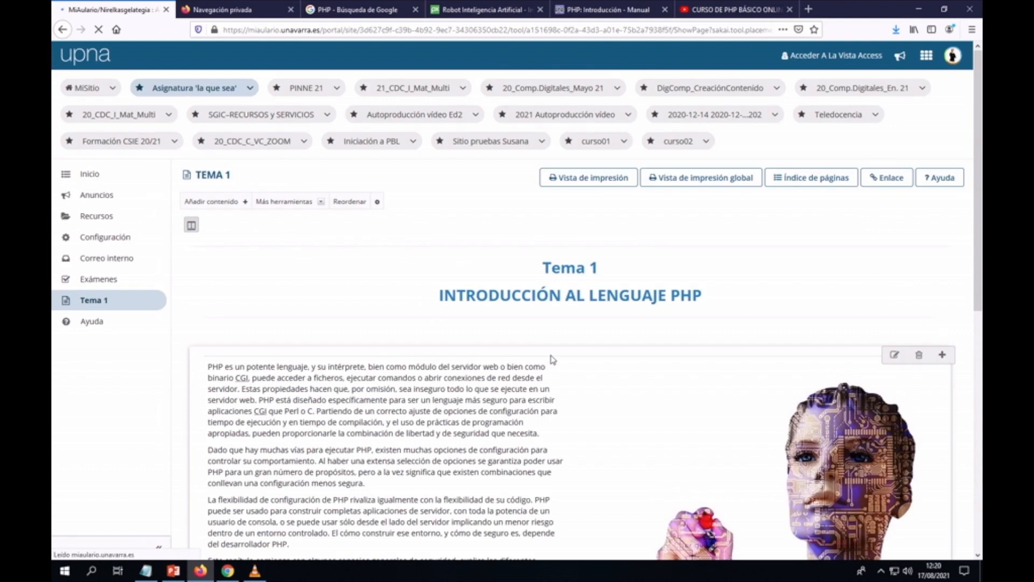
scroll(604, 357, down, 1)
scroll(603, 357, down, 6)
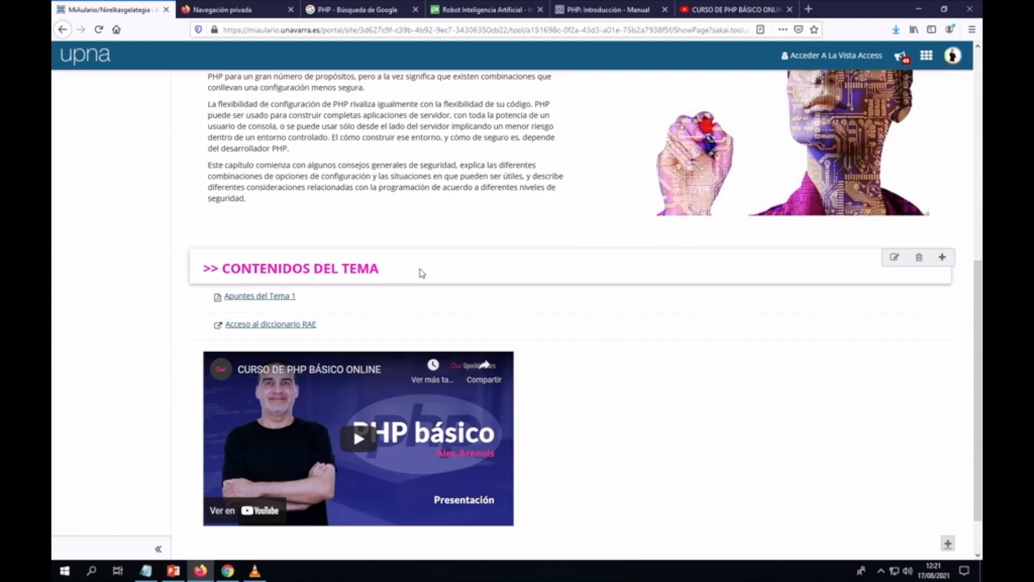
click(891, 259)
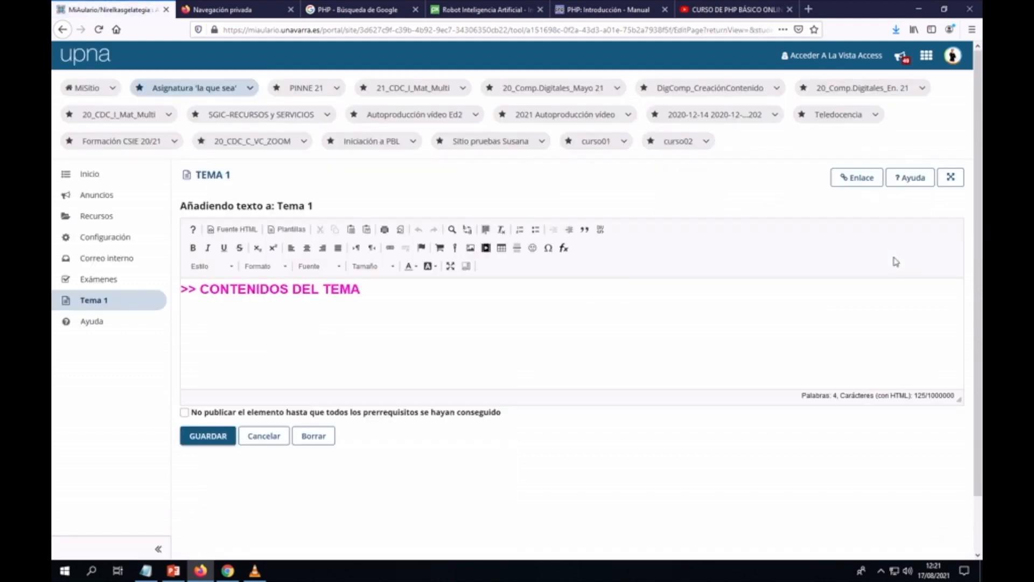
click(236, 231)
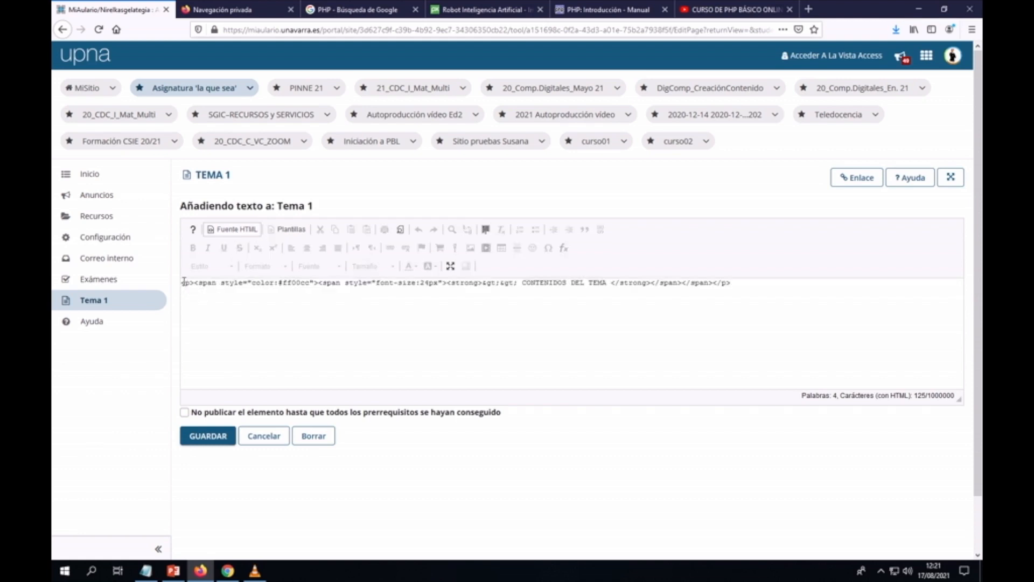
drag(183, 283, 753, 279)
key(ctrl+c)
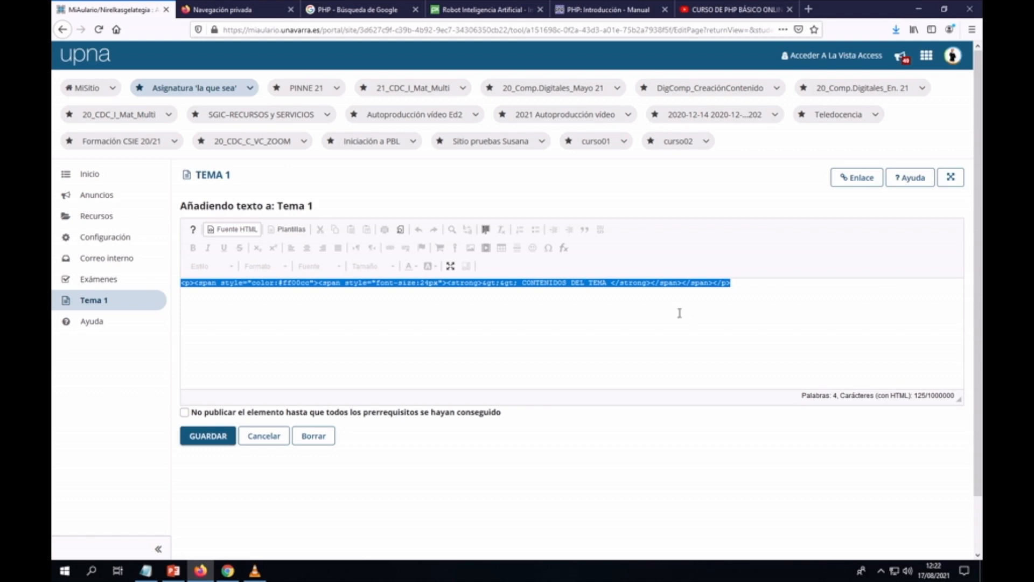
click(267, 439)
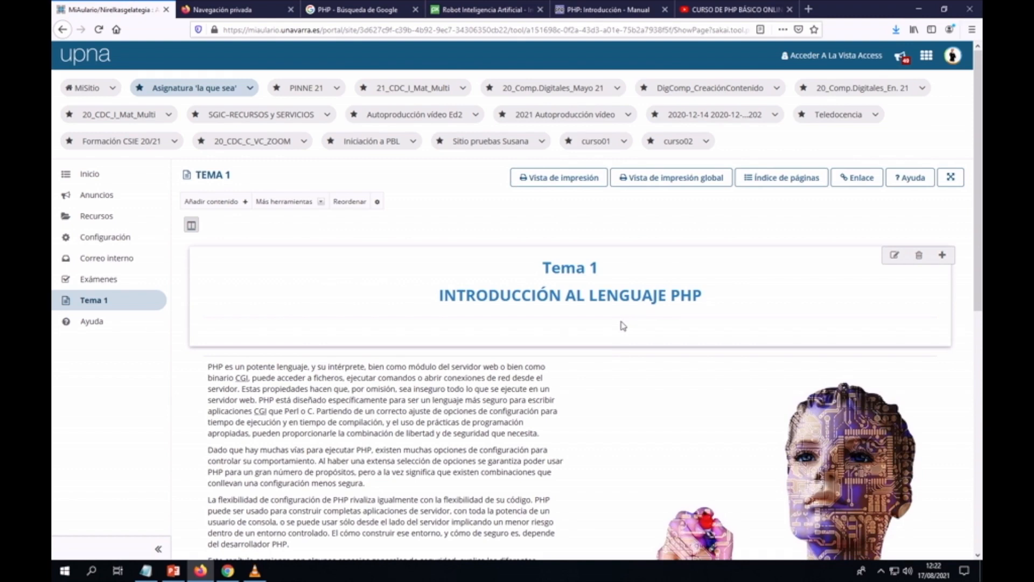
Step: Add a text item from the pasted heading markup, changing CONTENIDOS to ACTIVIDADES, and save it
click(229, 205)
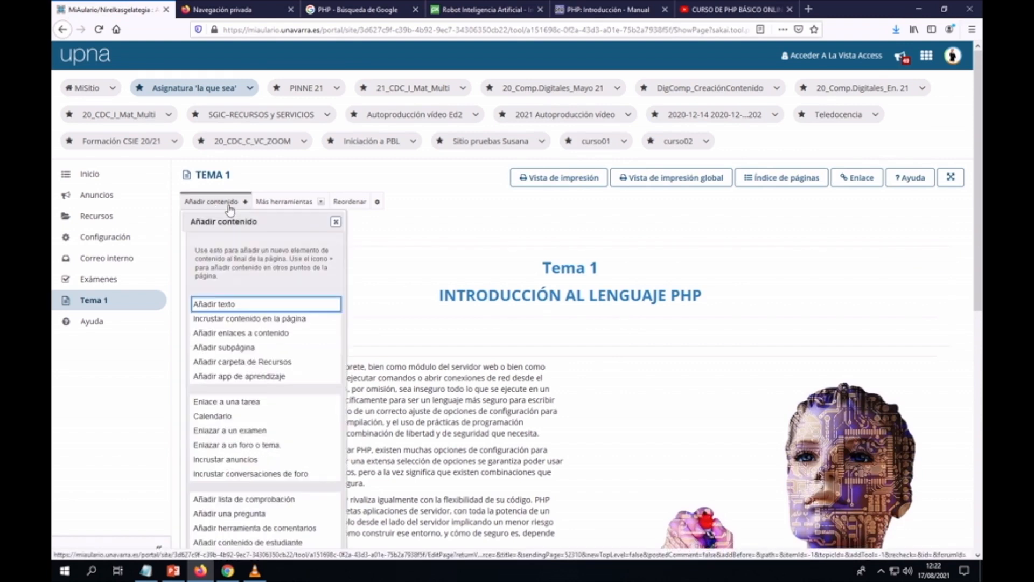
click(214, 306)
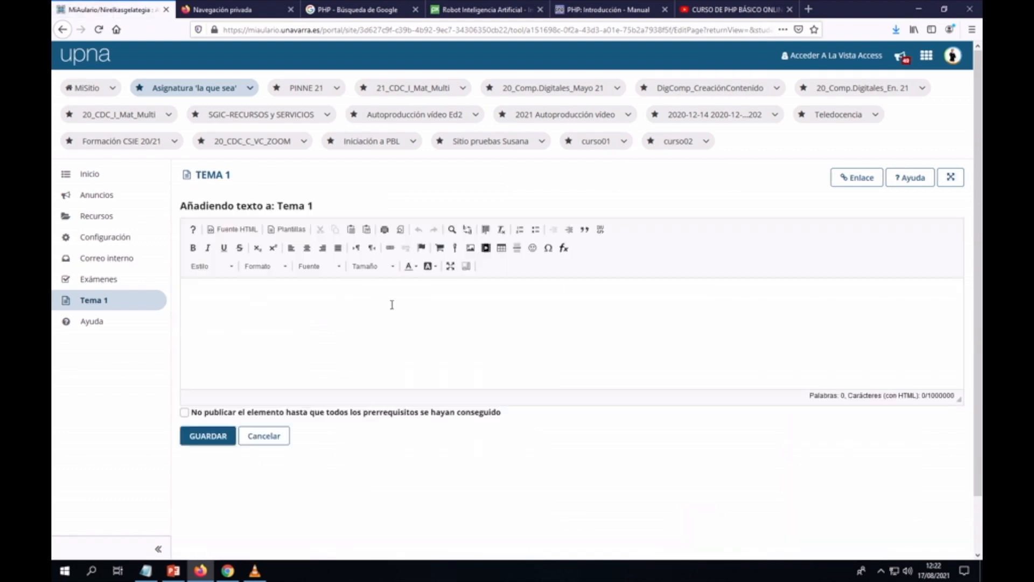
click(231, 232)
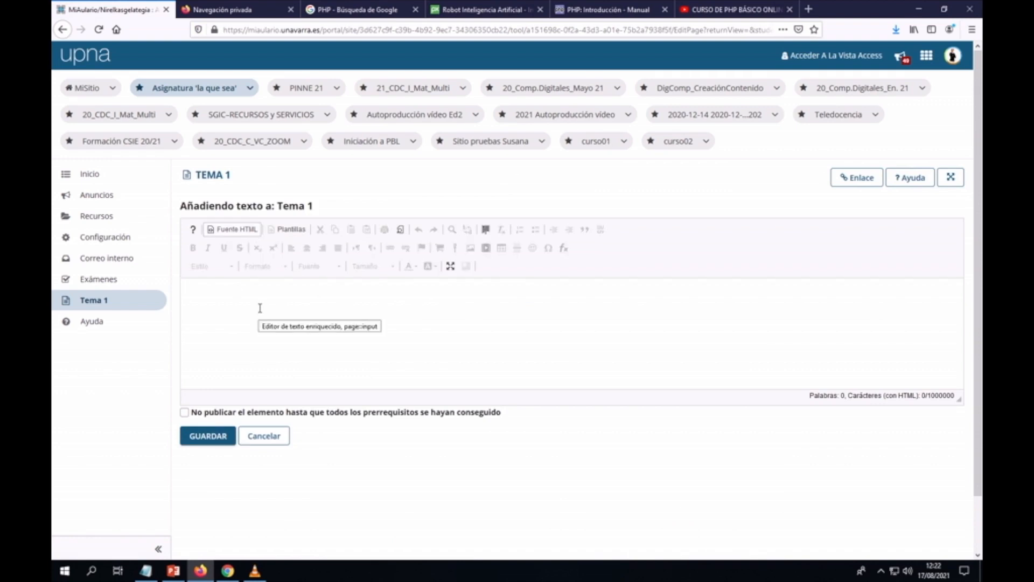
key(ctrl+v)
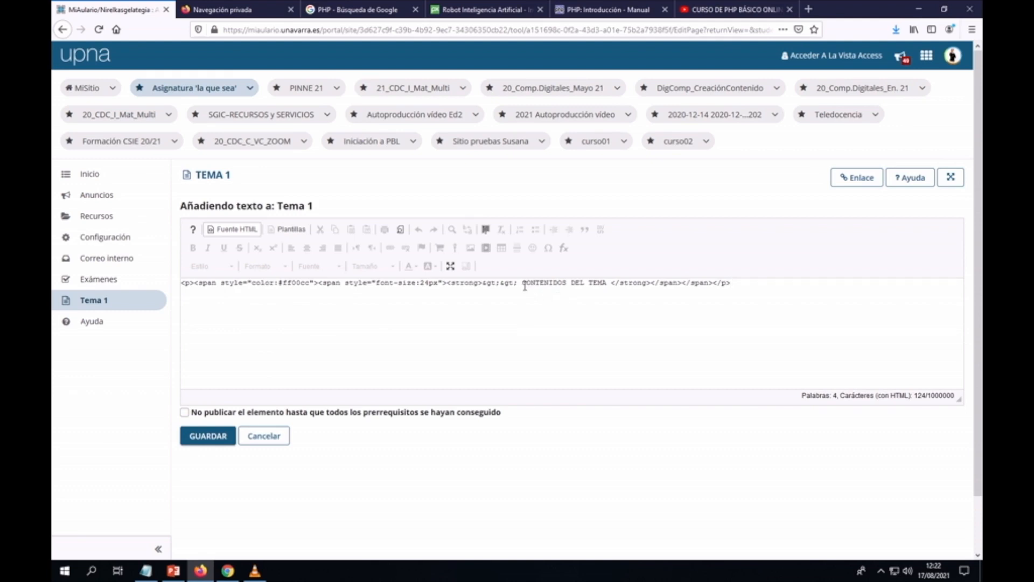
drag(525, 286, 564, 285)
text(ACTIVIDADTIE)
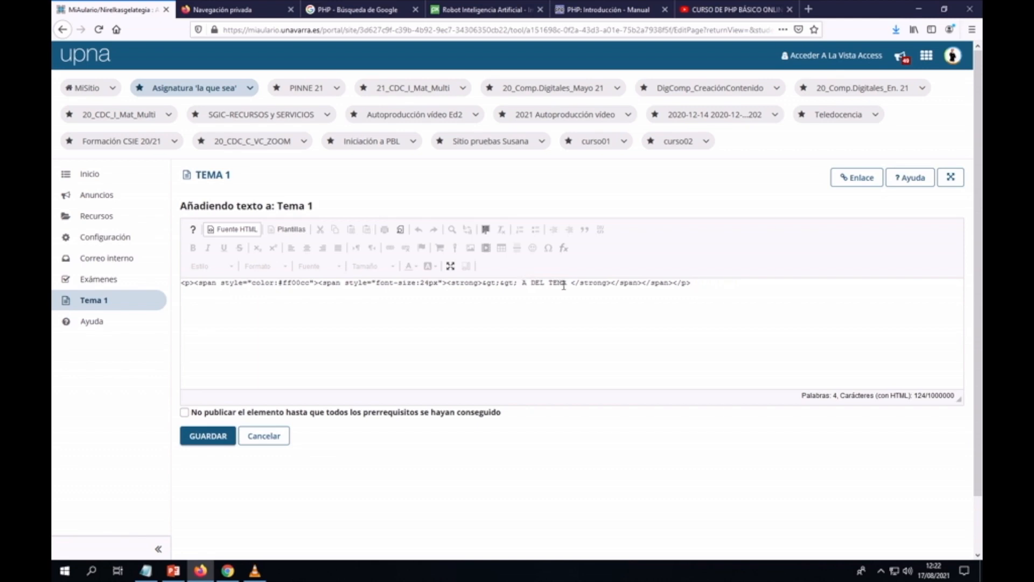
text(S)
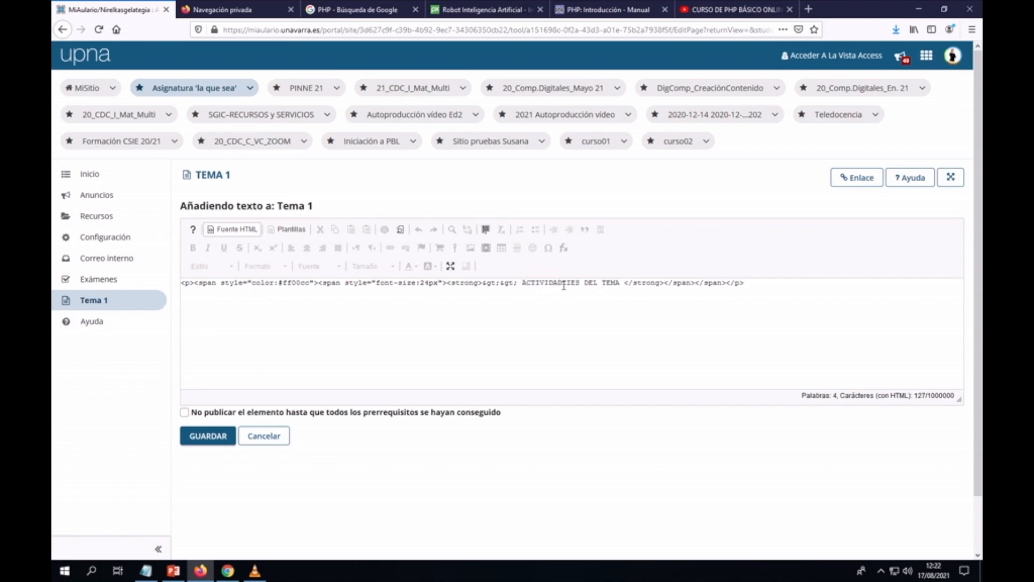
key(BackSpace)
key(BackSpace)
key(BackSpace)
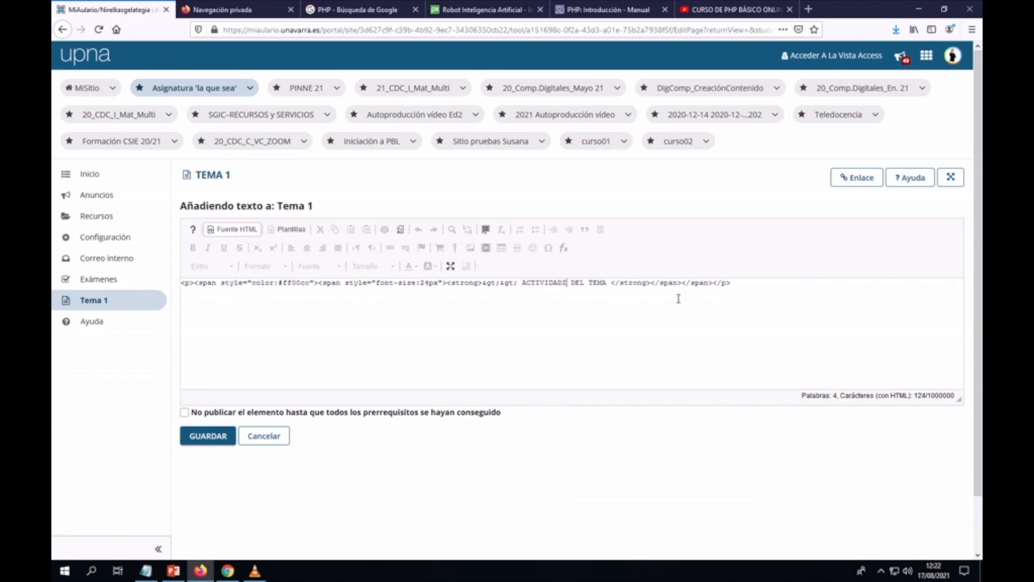
key(BackSpace)
text(ES)
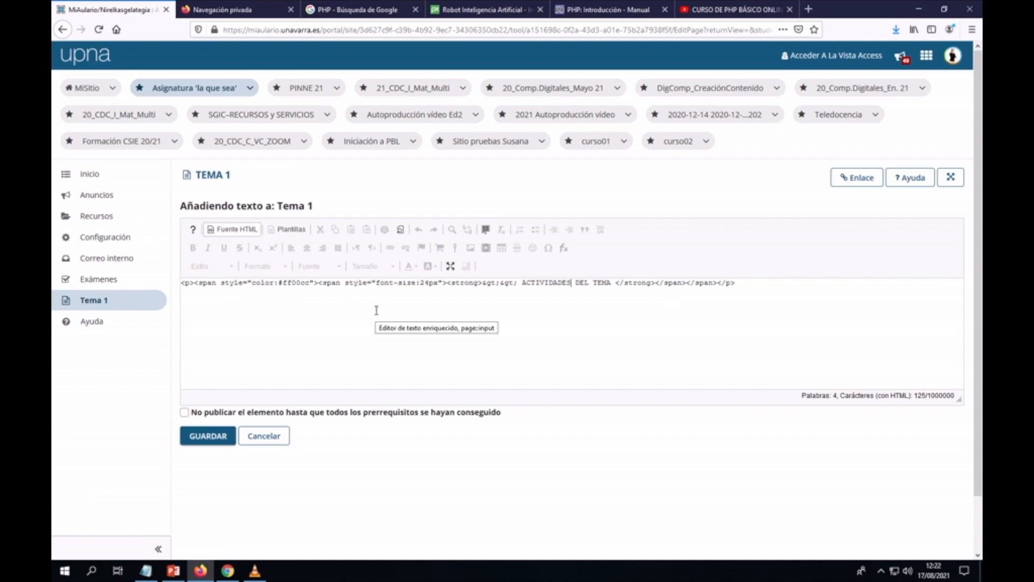
click(235, 231)
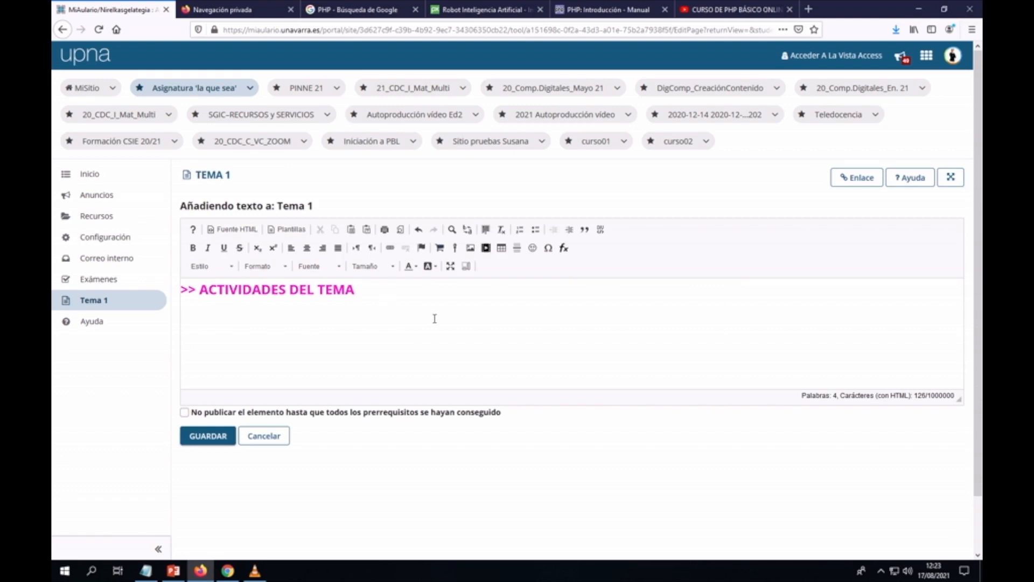
click(208, 437)
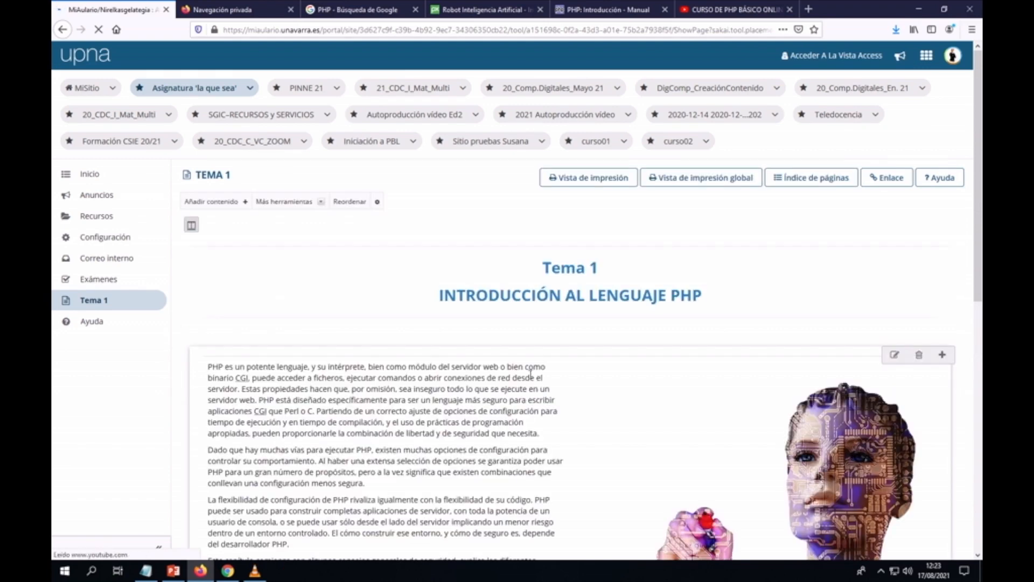
scroll(543, 377, down, 5)
scroll(543, 379, down, 4)
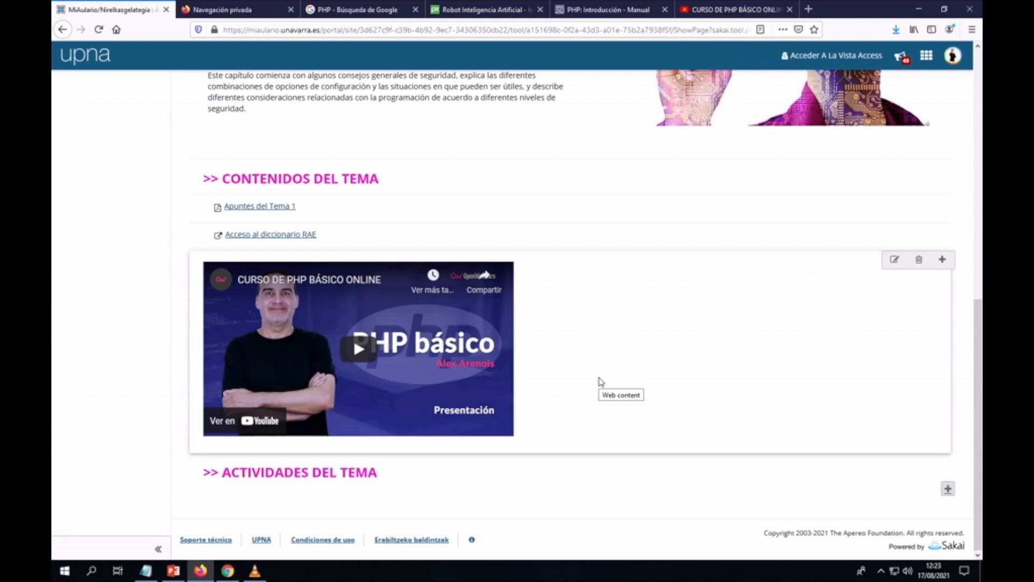
scroll(600, 381, up, 8)
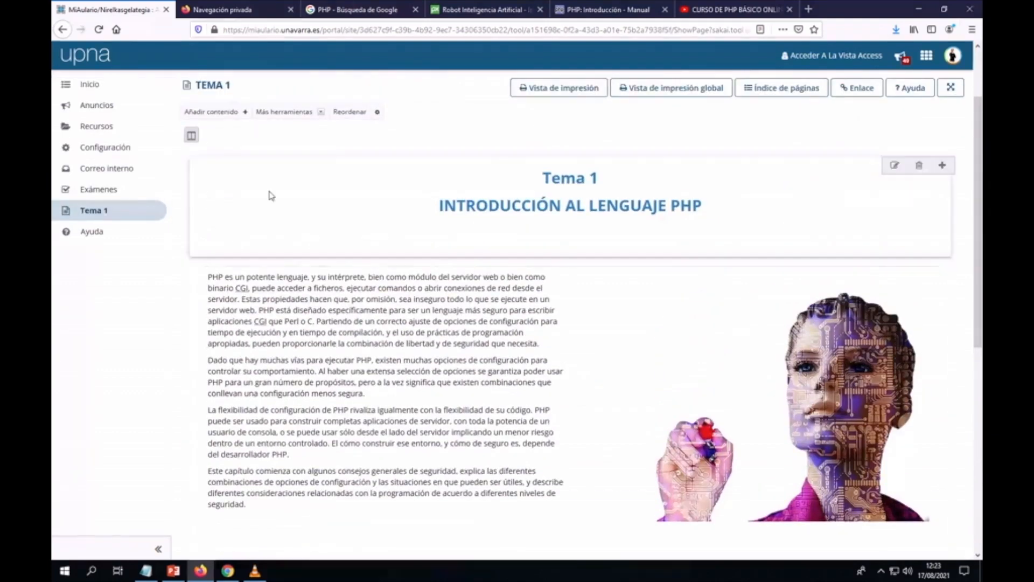
Step: Choose Añadir una pregunta from the Añadir contenido list on Tema 1
click(245, 113)
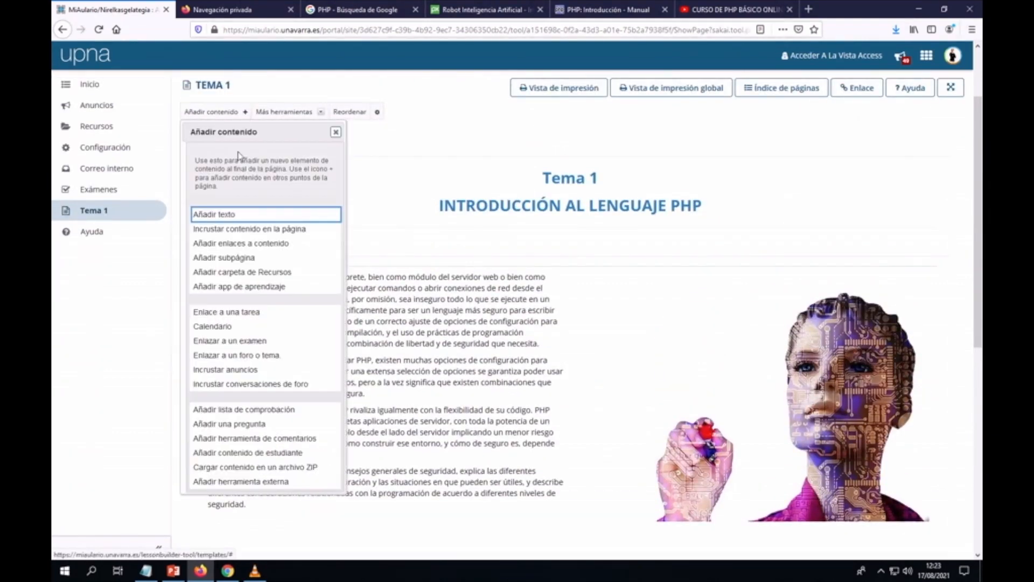
click(250, 426)
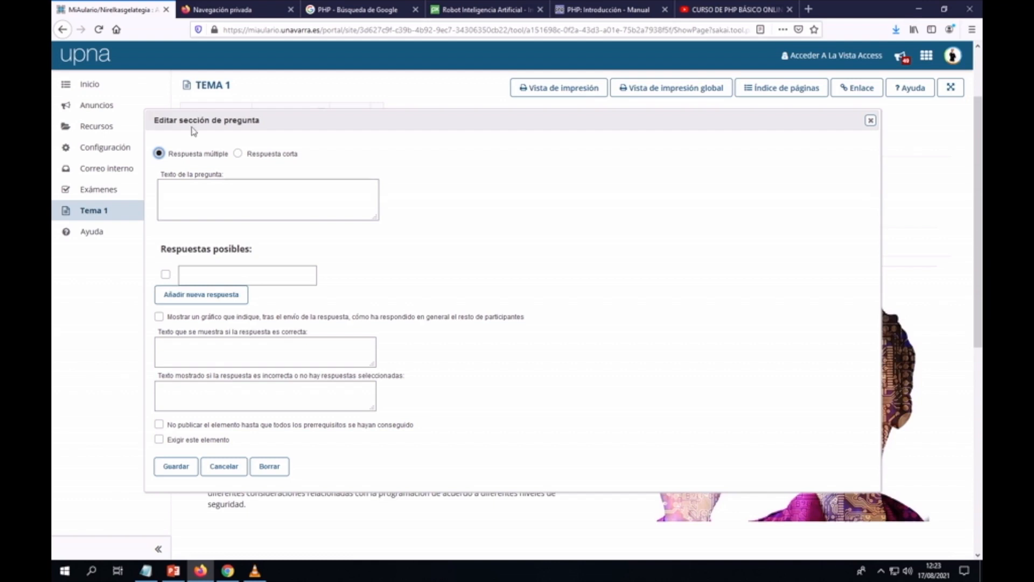
Step: Enter the question text 'El lenguaje PHP es un lenguaje de .....'
click(200, 192)
text(¿)
text(E)
key(BackSpace)
key(BackSpace)
text(El lenguaje PHP es un lenguaje de)
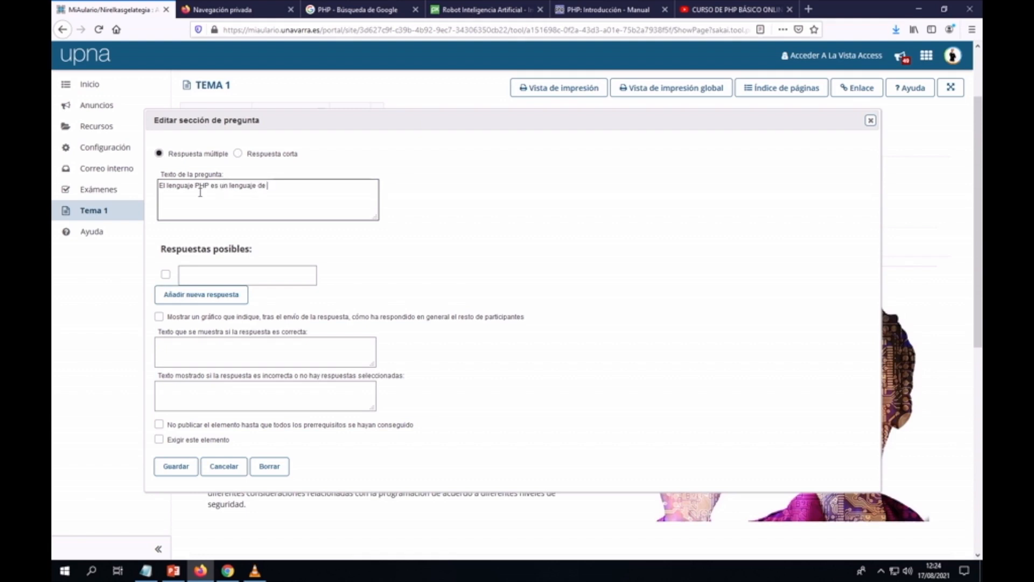
text( .....)
Step: Add answers 'Programación de páginas web' and 'No es un lenguaje es un instrumento de cocina'
click(184, 275)
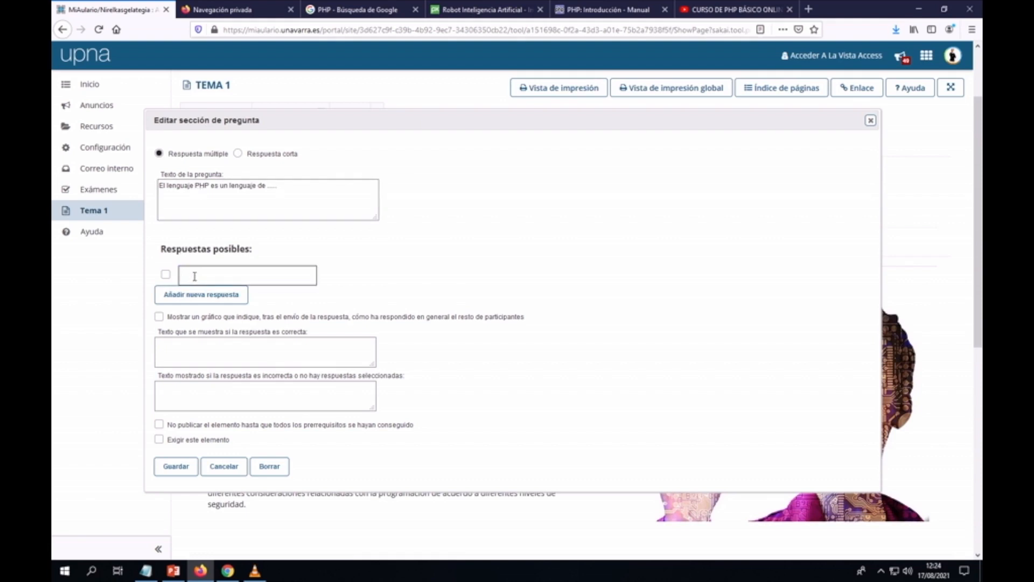
text(Programación de páginas web)
click(212, 298)
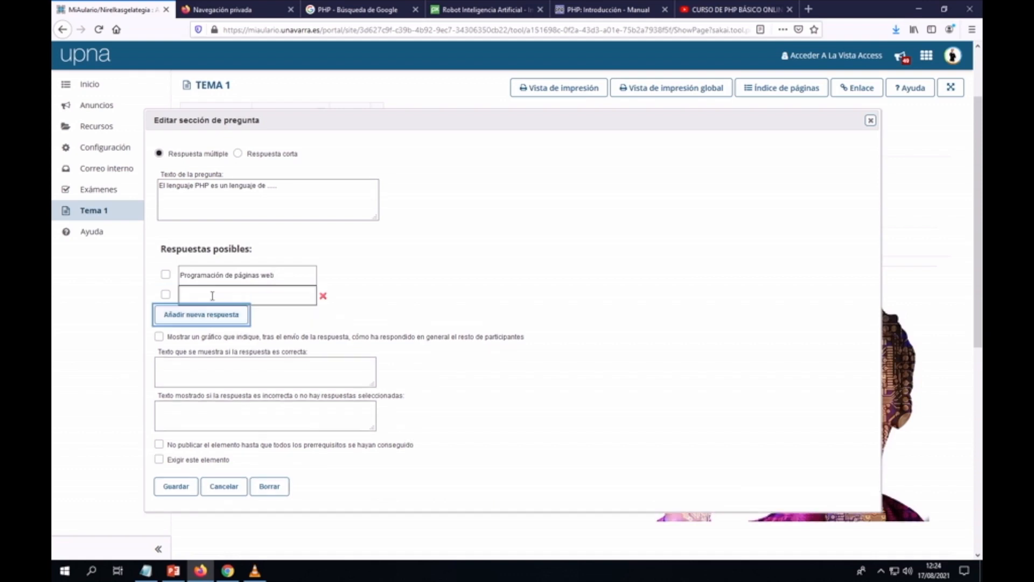
text(N)
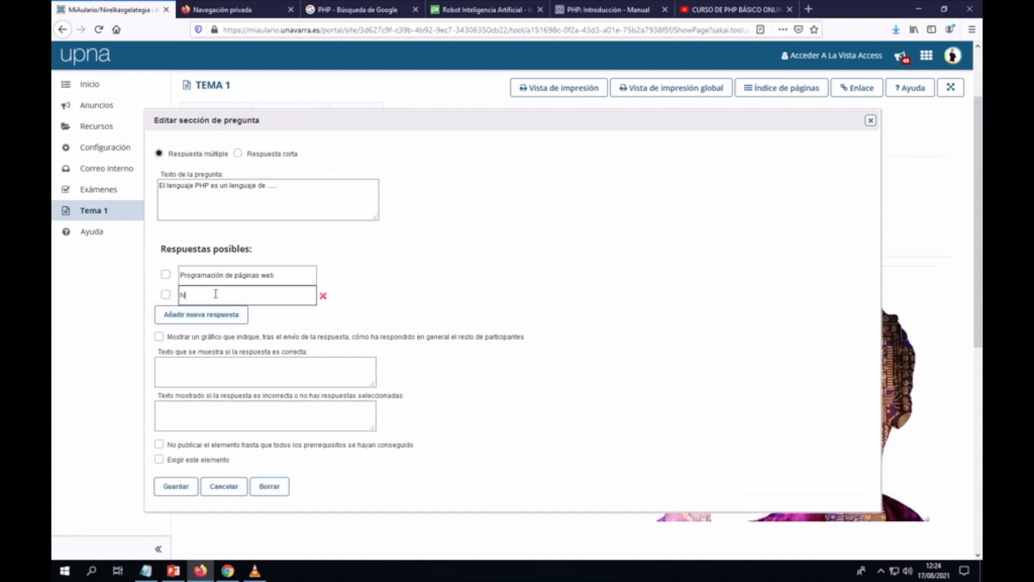
text(o es un lenguaje es un instrumento de cocina)
key(Home)
key(End)
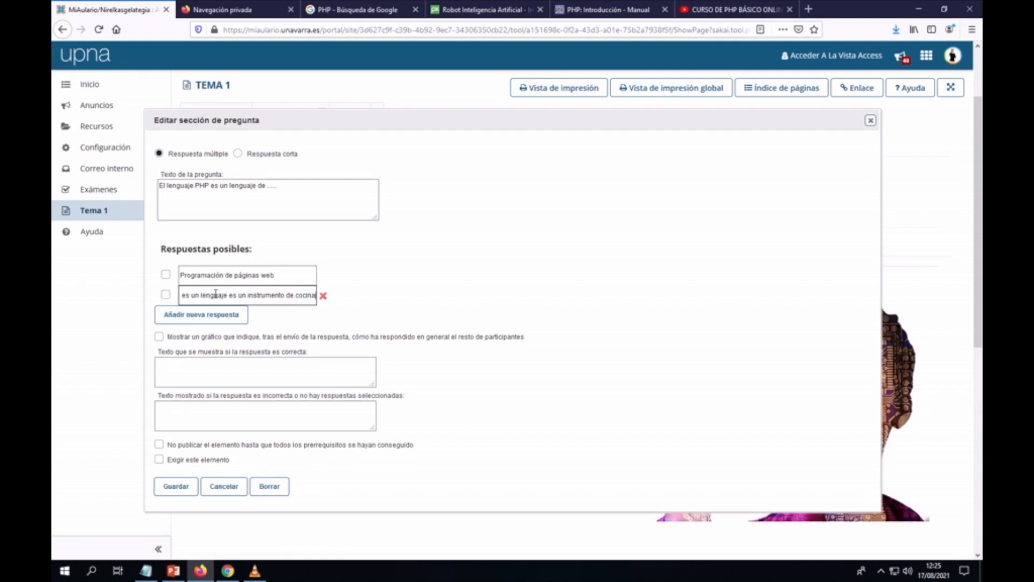
Step: Add answers 'Ninguna respuesta es correcta' and 'Anális en elementos finitos'
click(242, 318)
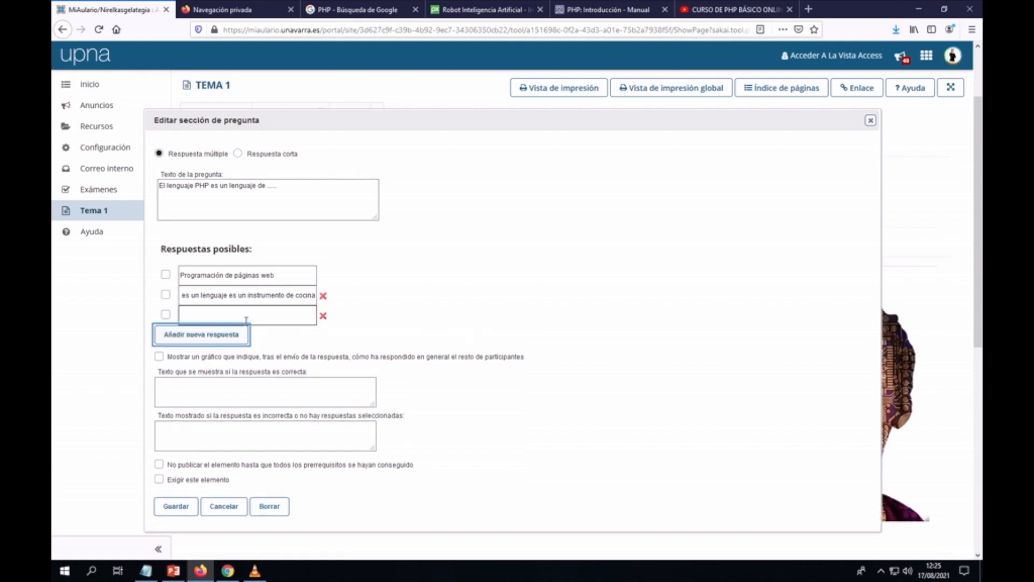
click(245, 315)
text(Ninguna respuesta es correcta)
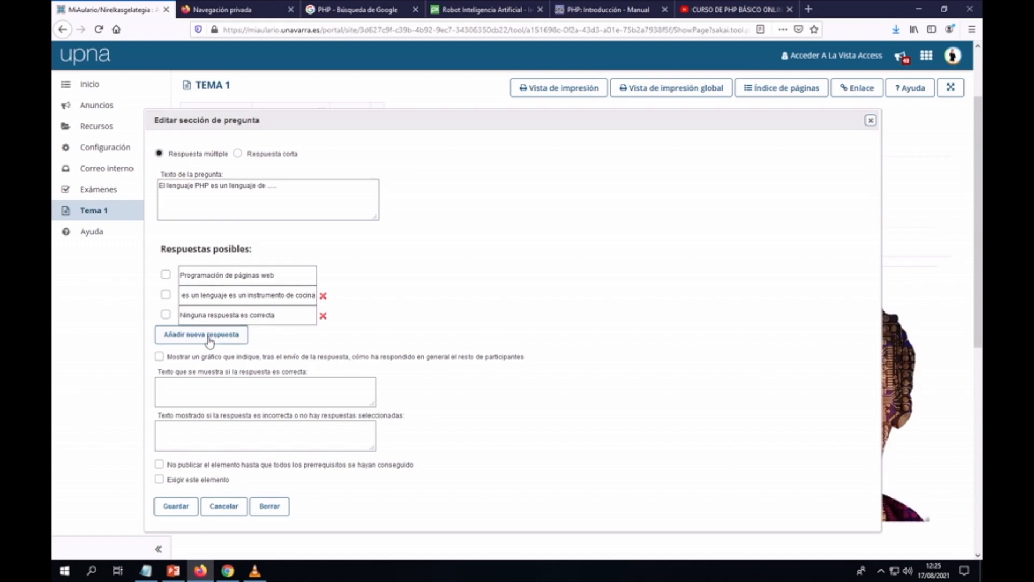
click(210, 339)
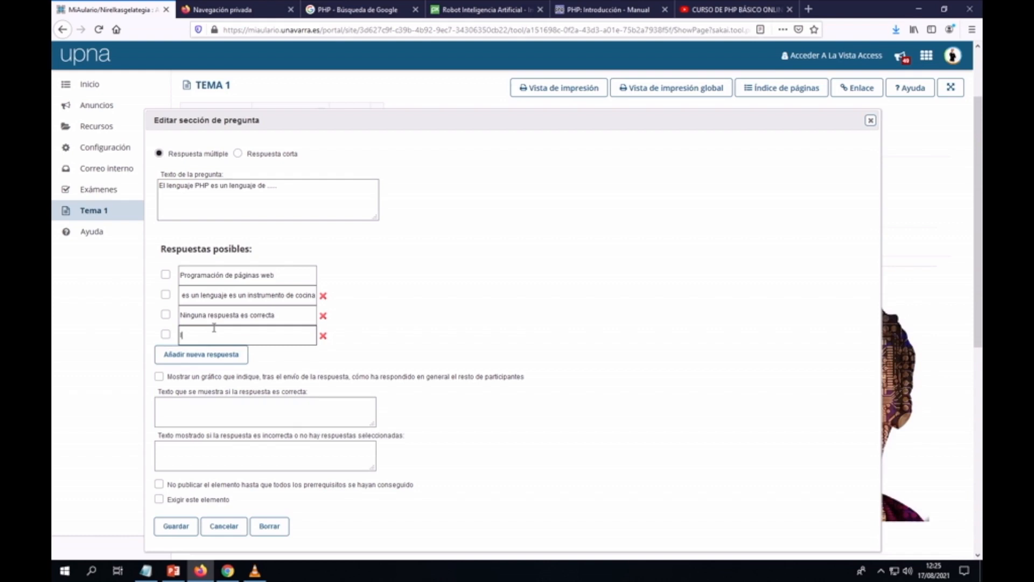
text(Elementos)
key(BackSpace)
key(BackSpace)
key(BackSpace)
key(BackSpace)
key(BackSpace)
text(Anális en elementos finitos)
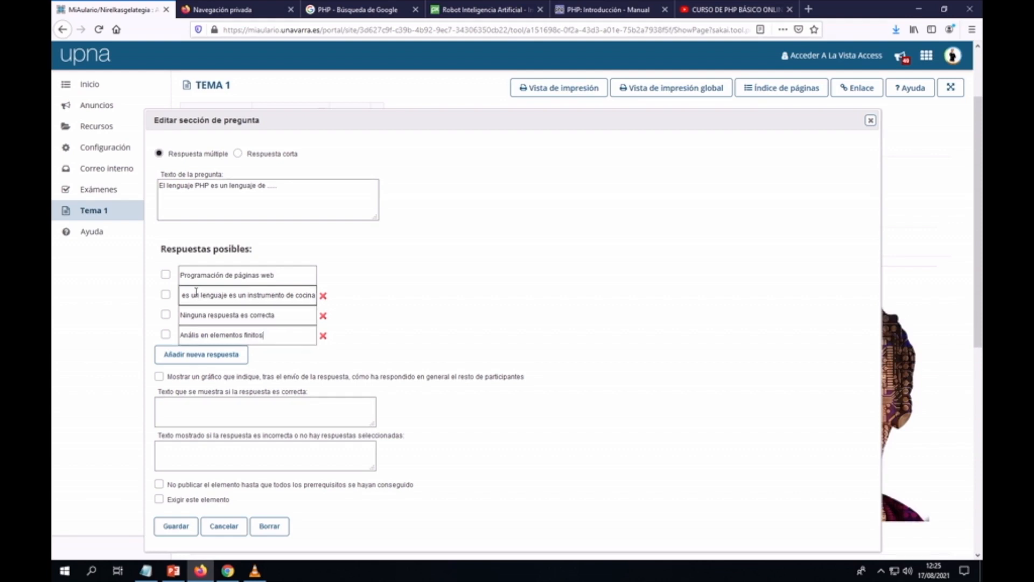
Step: Mark 'Programación de páginas web' correct, enable the results chart, and enter correct and incorrect feedback
click(166, 275)
scroll(276, 291, down, 3)
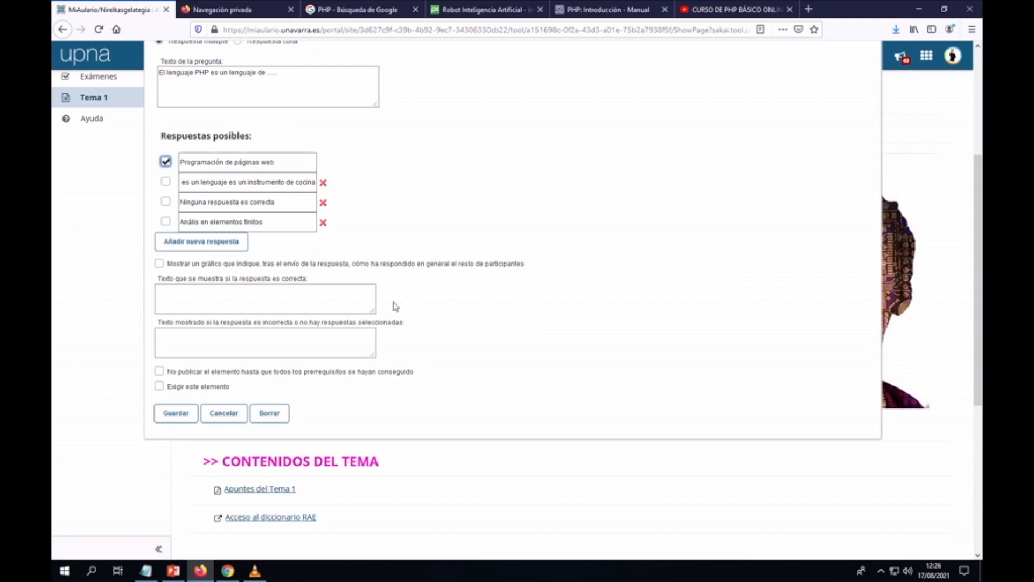
click(160, 264)
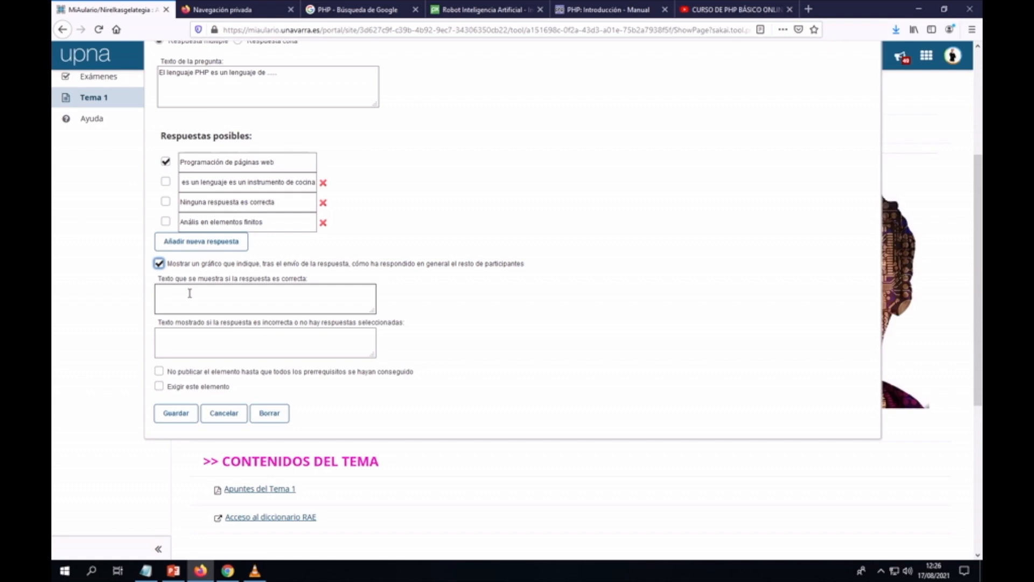
click(173, 338)
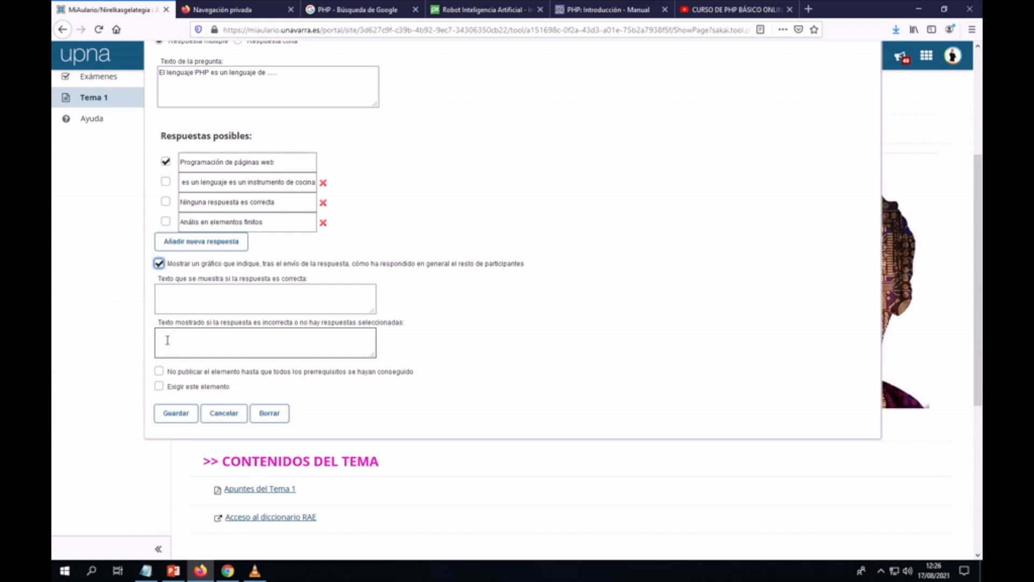
click(169, 295)
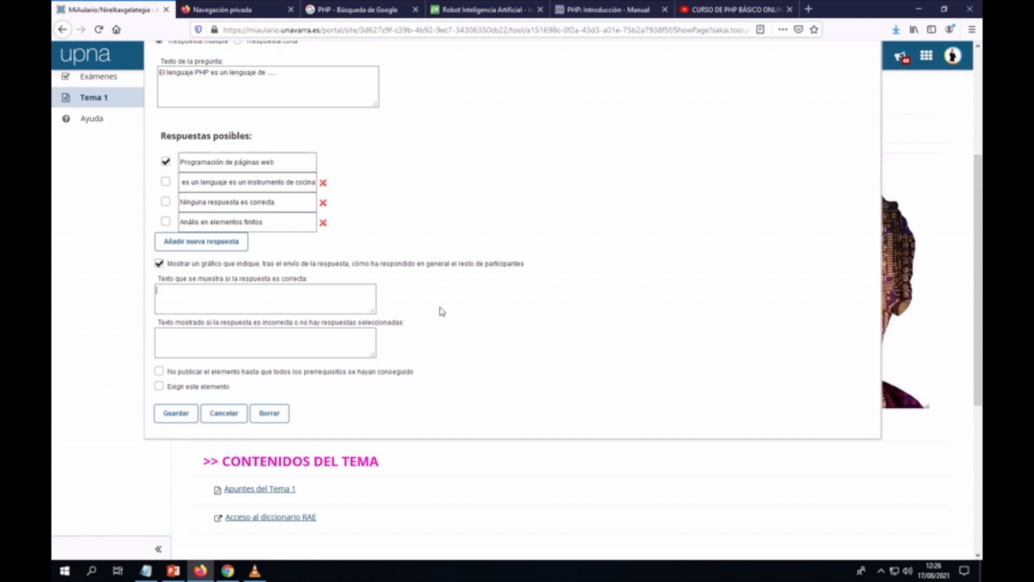
text(Ánimo, lo estás haciendo fenomenal)
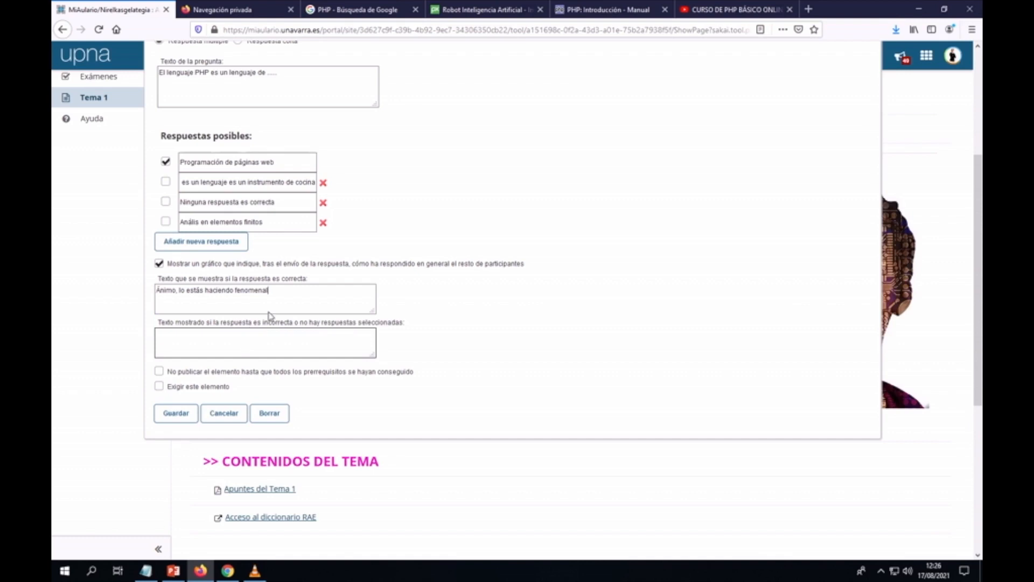
text(!!)
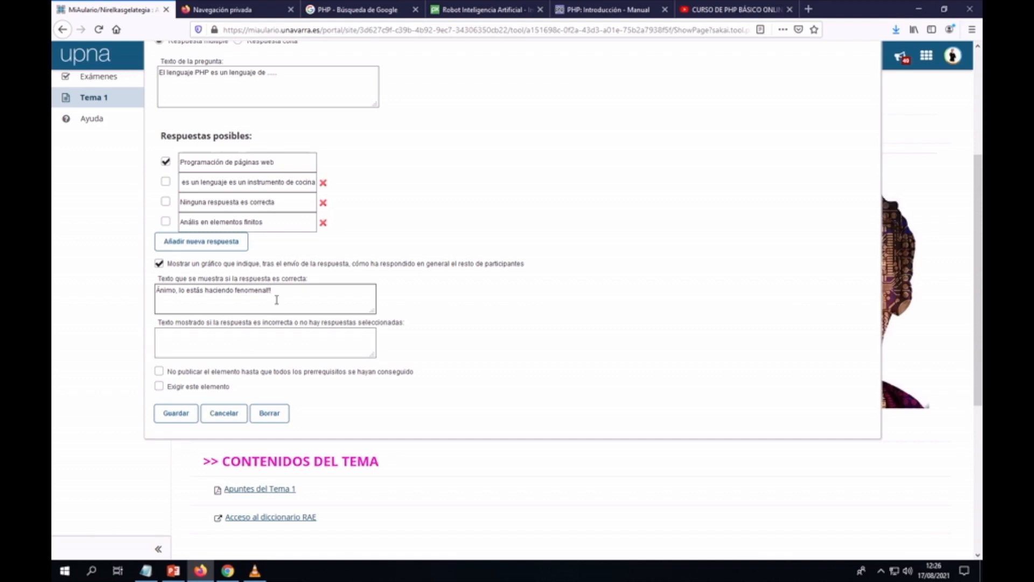
text(Ánimo, la próxima ve)
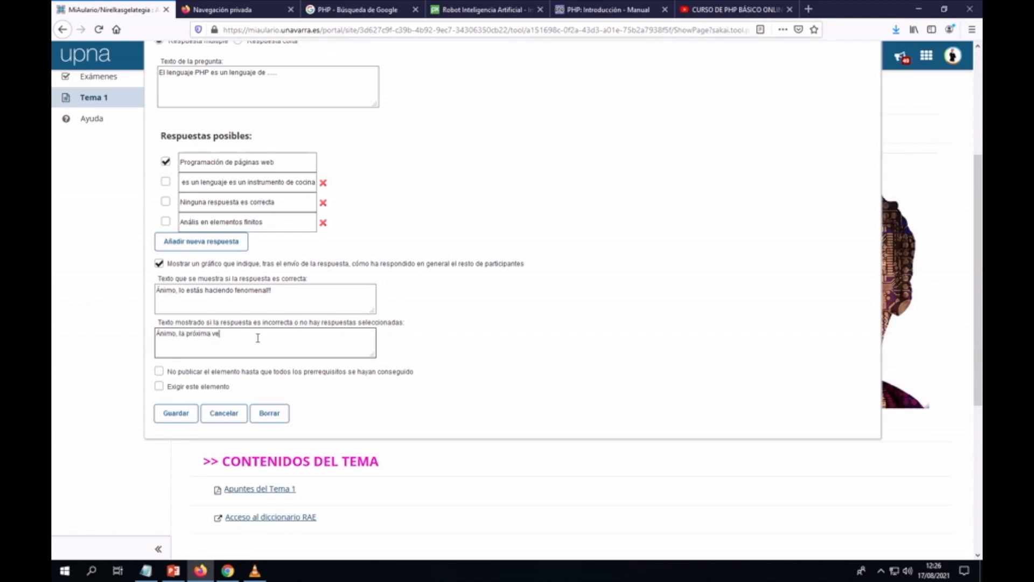
text(z lo harás mejor)
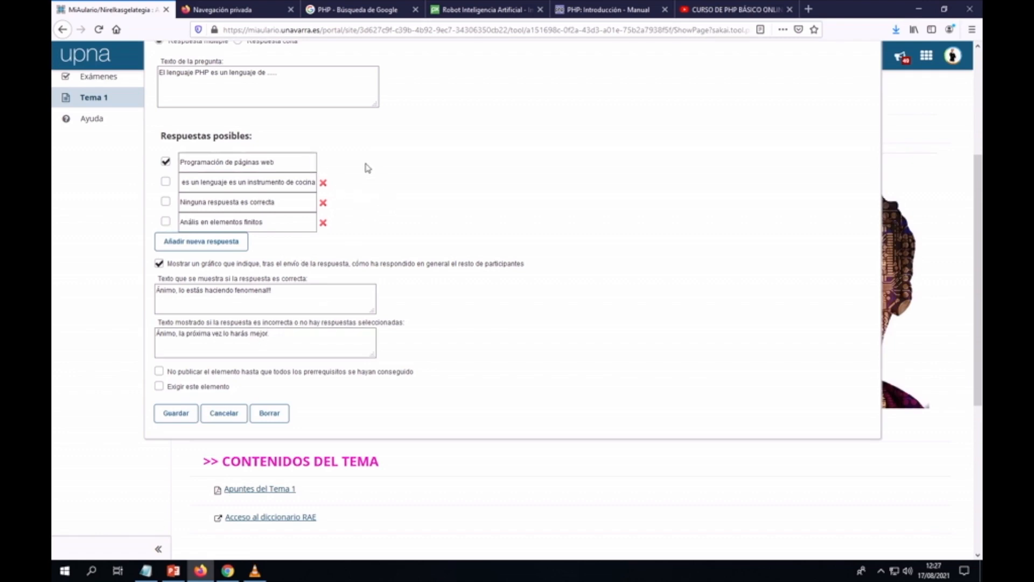
Step: Save the PHP multiple-choice question with its feedback
click(174, 414)
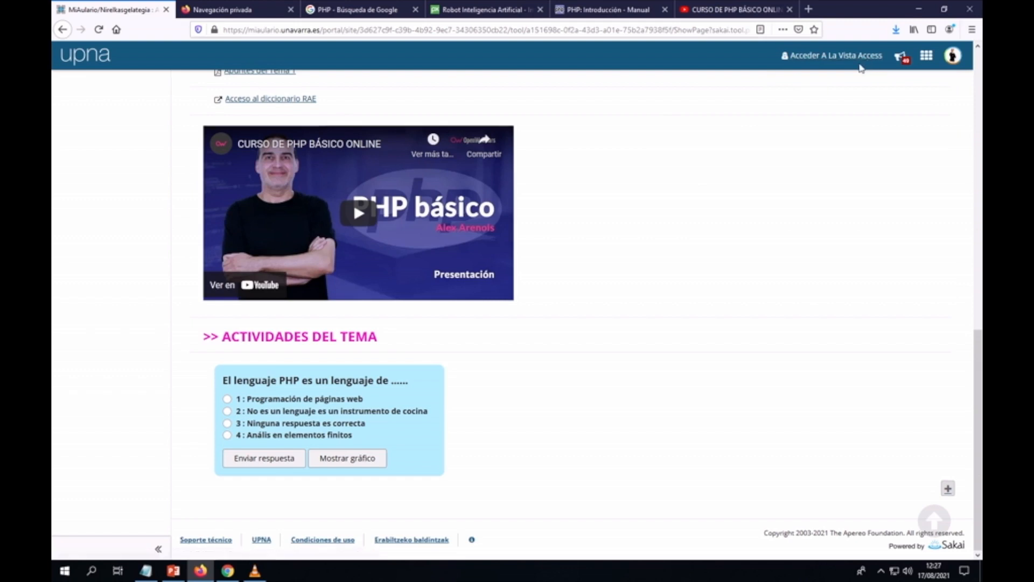
Step: Preview the Tema 1 page in student view and scroll down to the PHP quiz
click(810, 57)
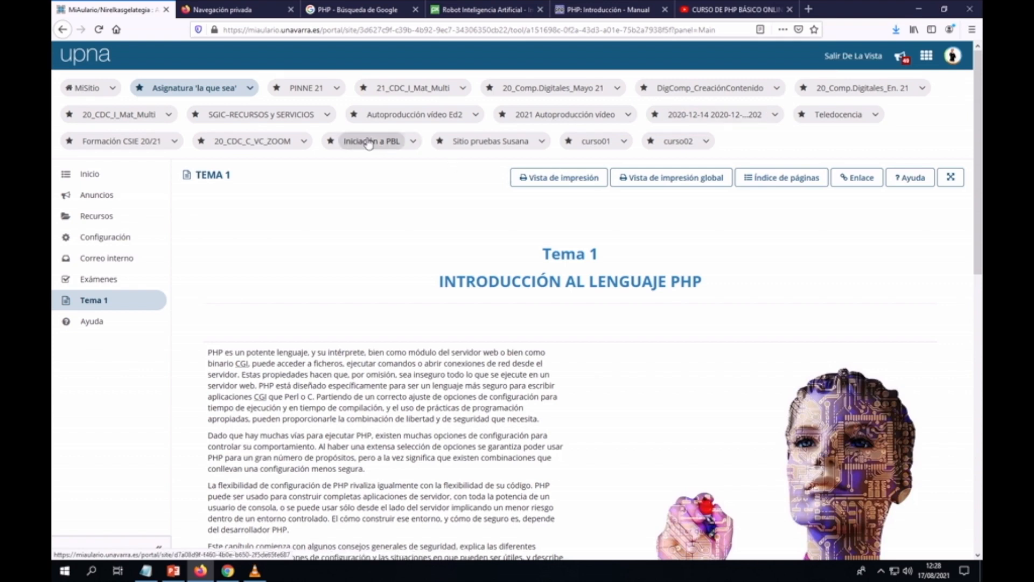
scroll(482, 170, down, 3)
scroll(611, 173, down, 3)
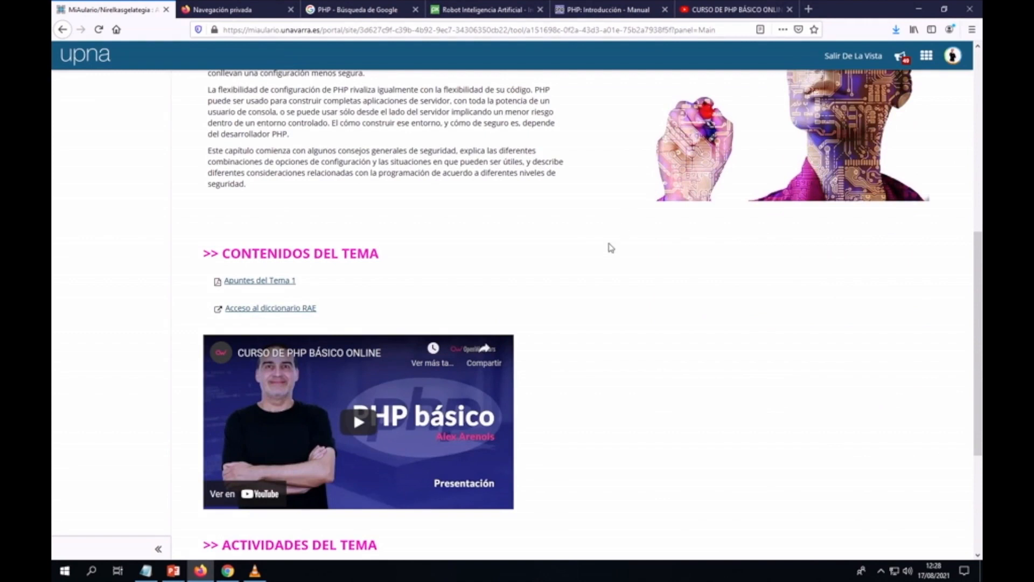
scroll(591, 291, down, 3)
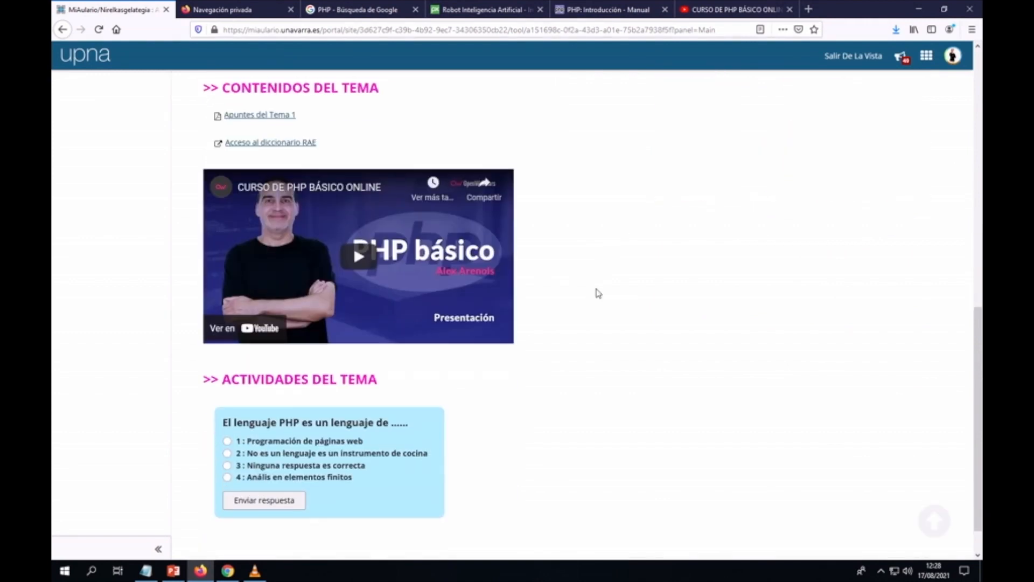
scroll(593, 292, up, 5)
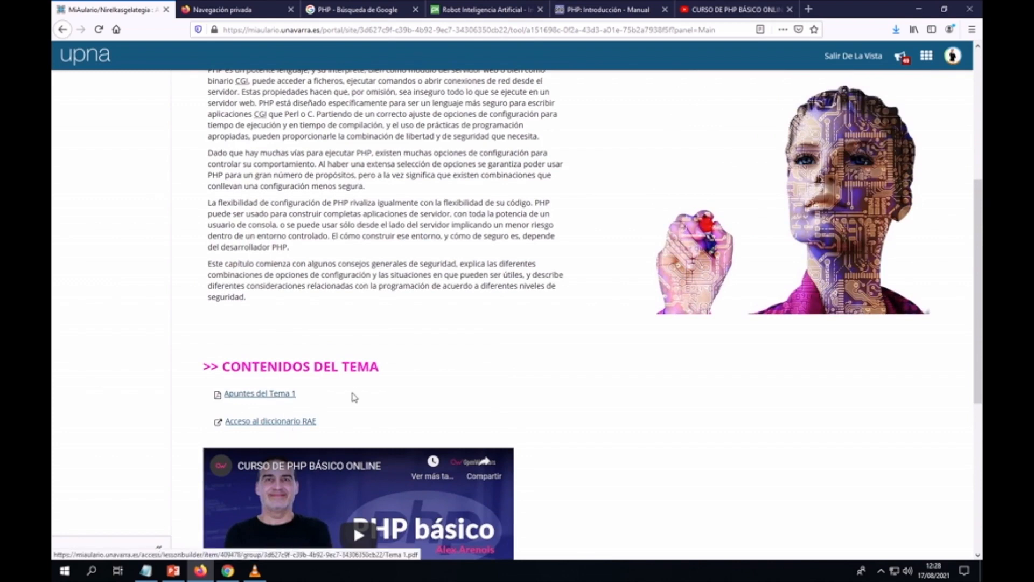
scroll(399, 296, up, 3)
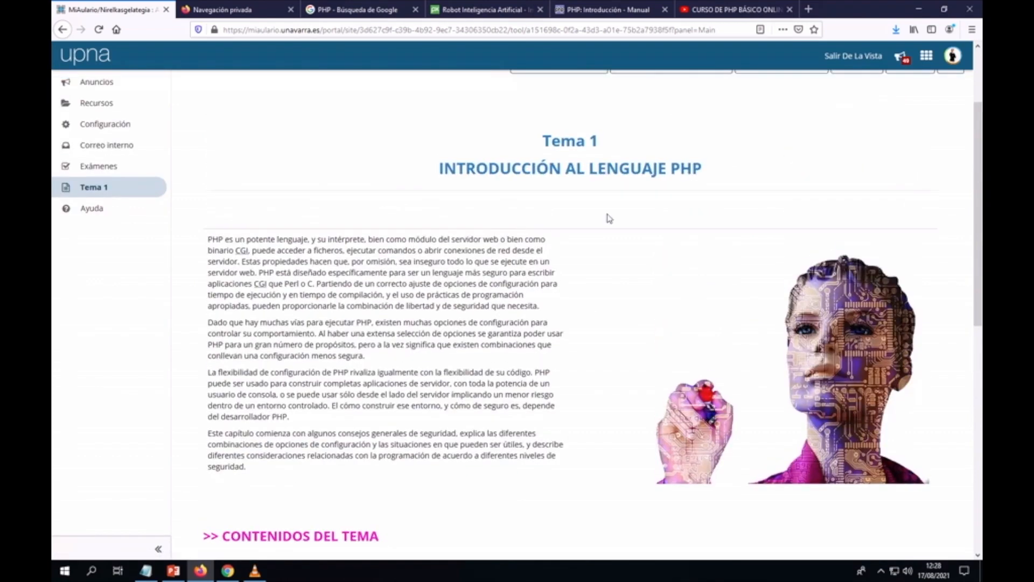
scroll(614, 291, down, 5)
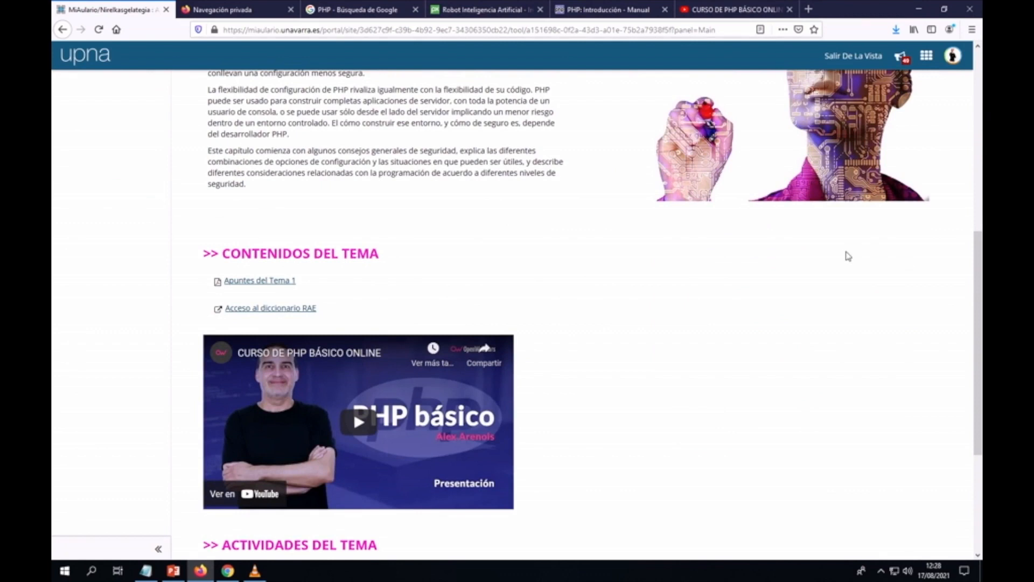
scroll(846, 257, down, 2)
scroll(847, 257, down, 2)
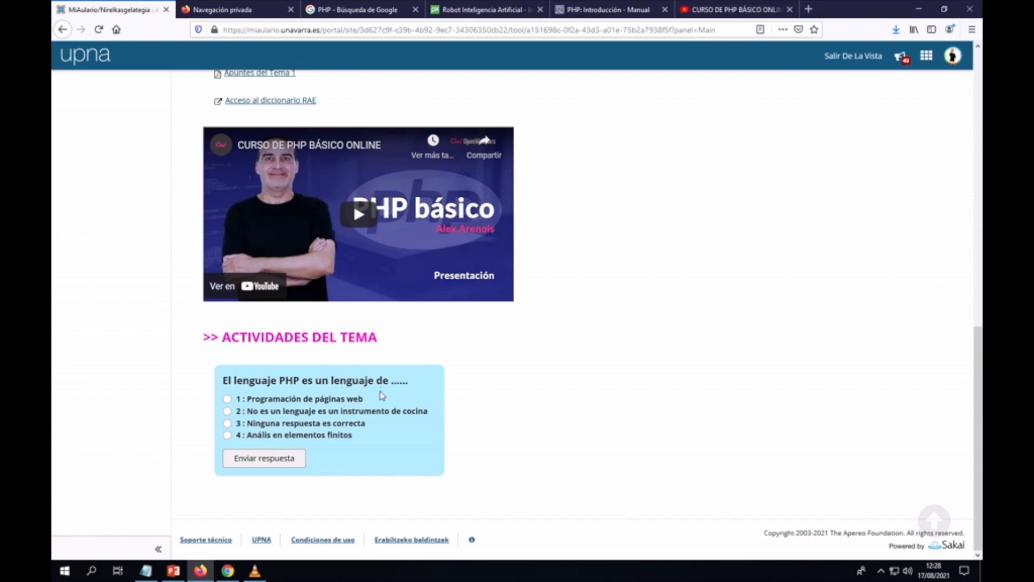
Step: Answer the quiz with option 1, 'Programación de páginas web', and submit it
click(227, 399)
click(255, 461)
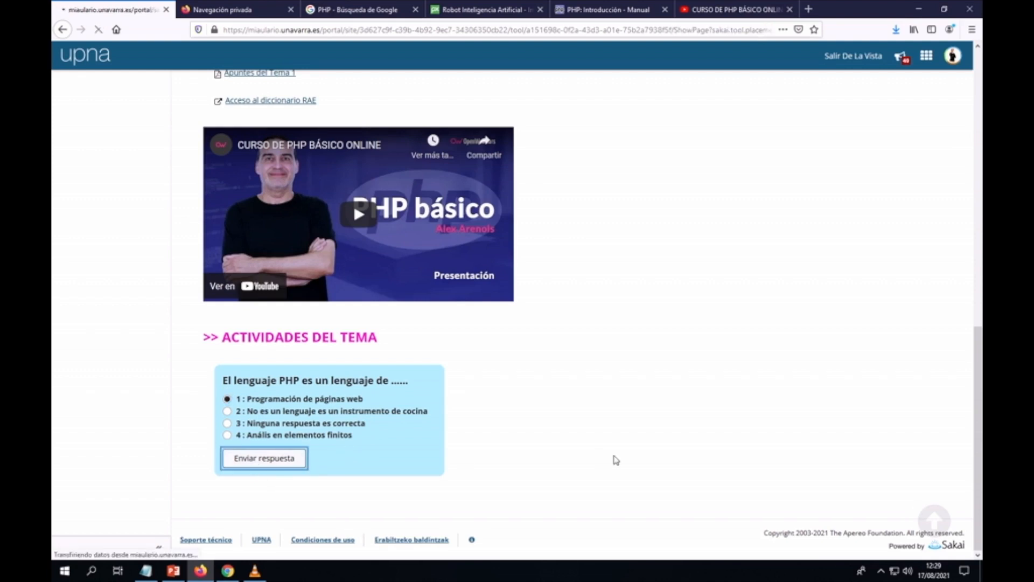
scroll(615, 459, down, 5)
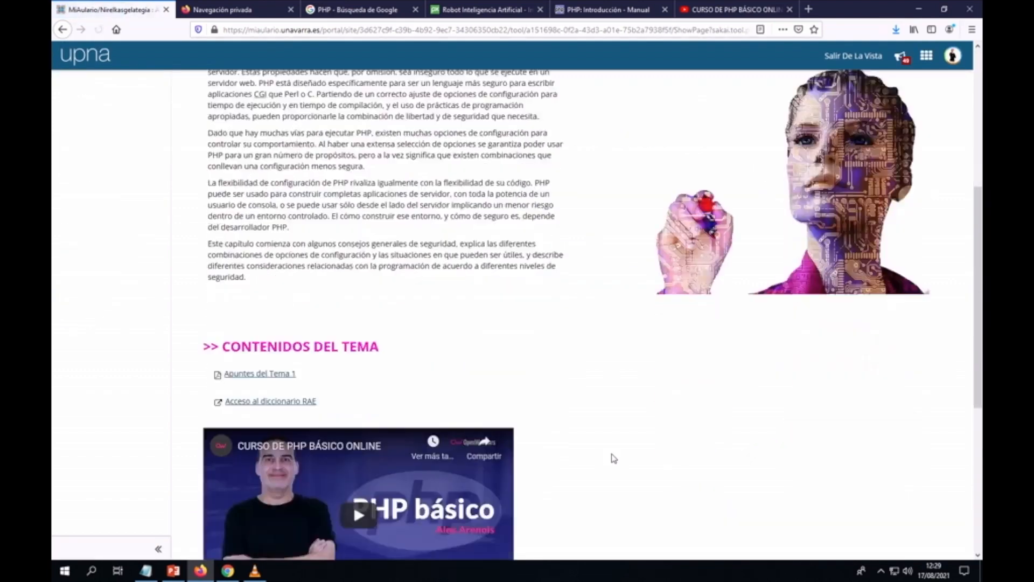
scroll(614, 458, down, 5)
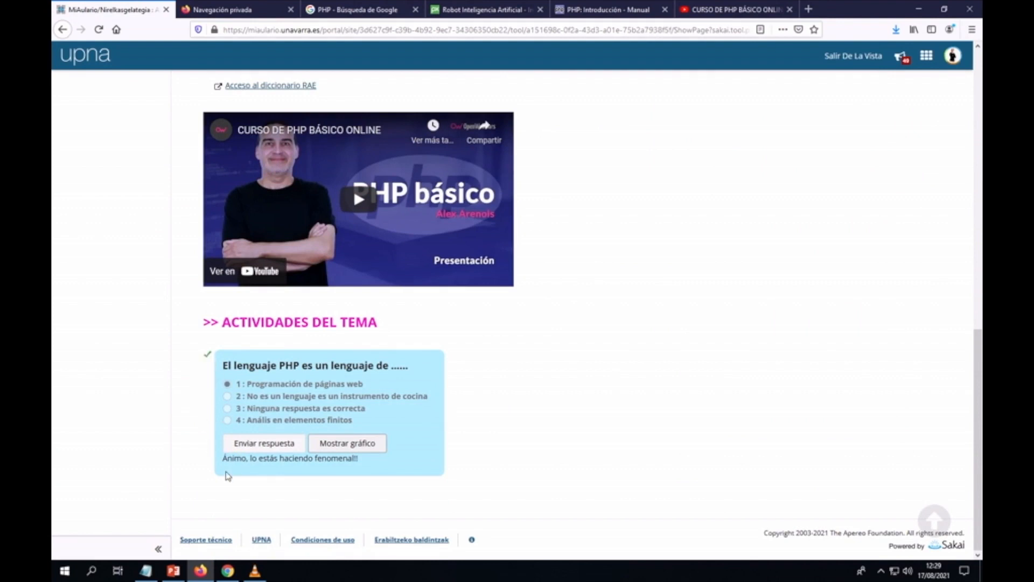
Step: Display the results chart showing one vote for option 1
click(349, 447)
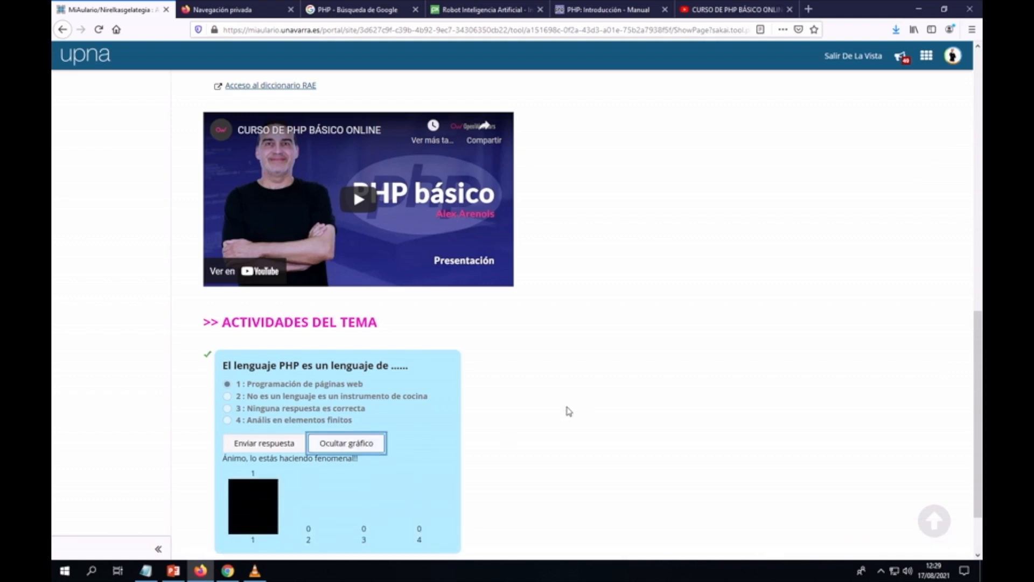
scroll(569, 411, down, 2)
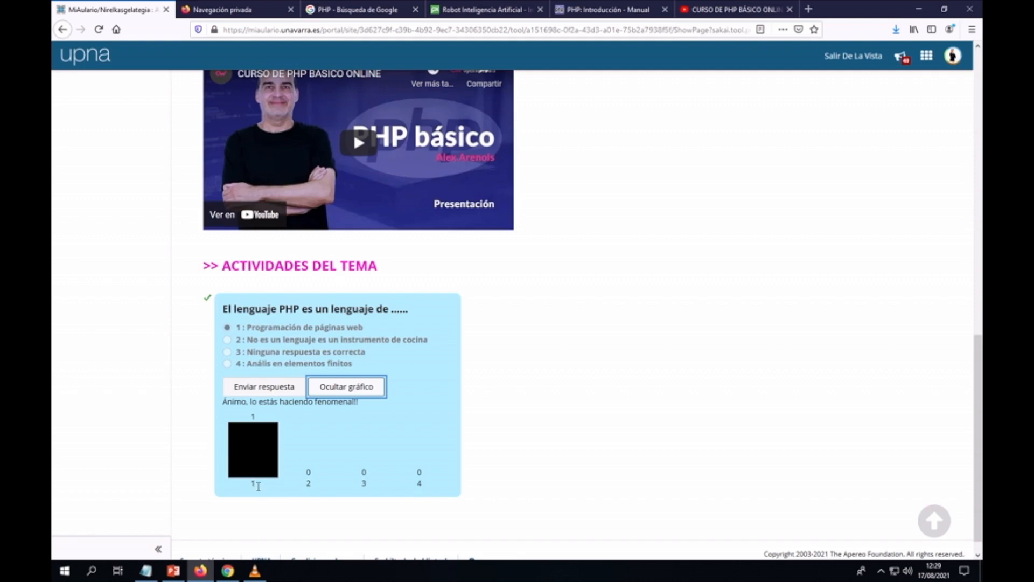
mouse_move(261, 491)
mouse_move(295, 491)
scroll(587, 428, up, 5)
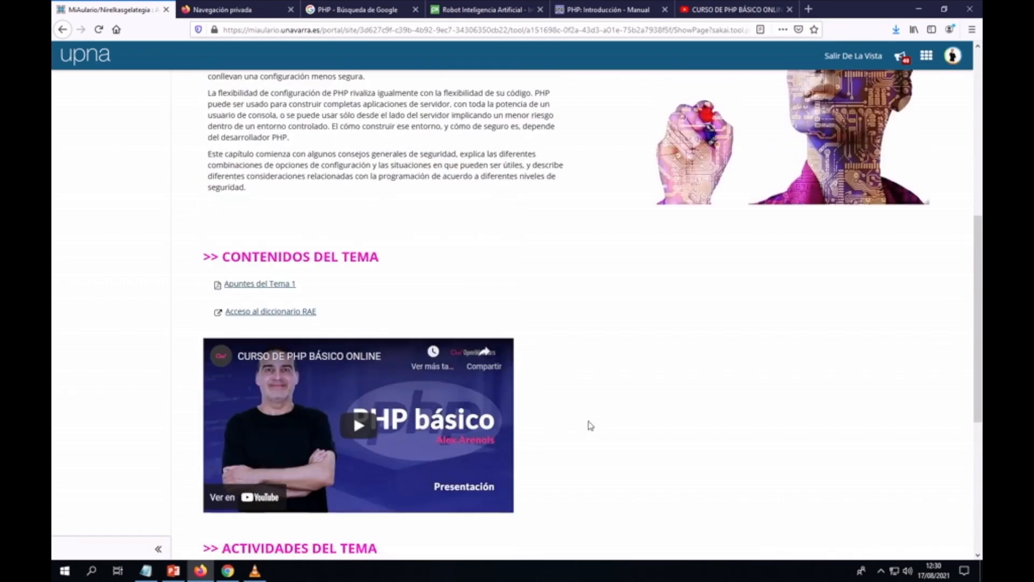
Step: Leave student view and review the Tema 1 page in the instructor's editing view
click(855, 57)
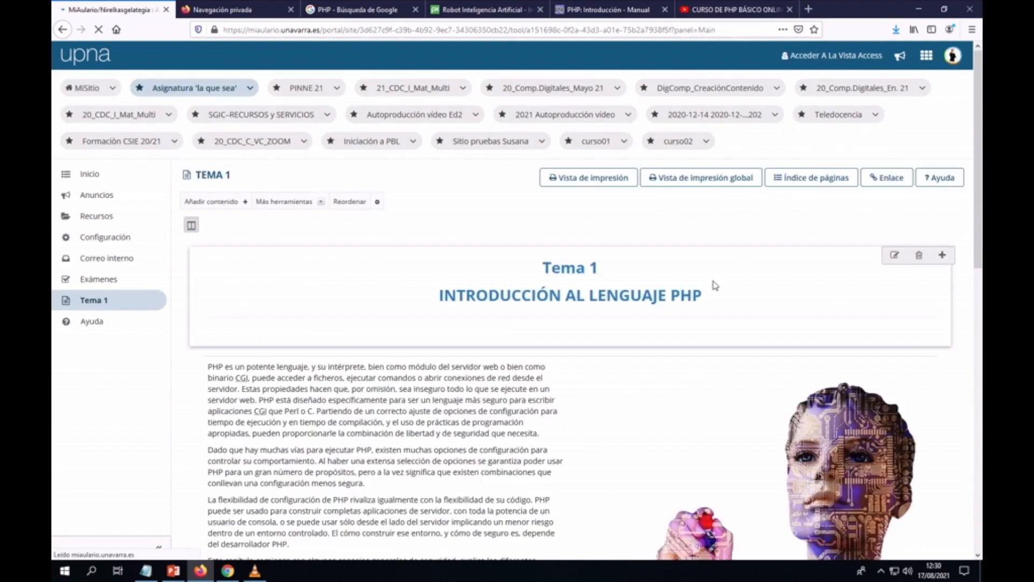
scroll(714, 286, down, 7)
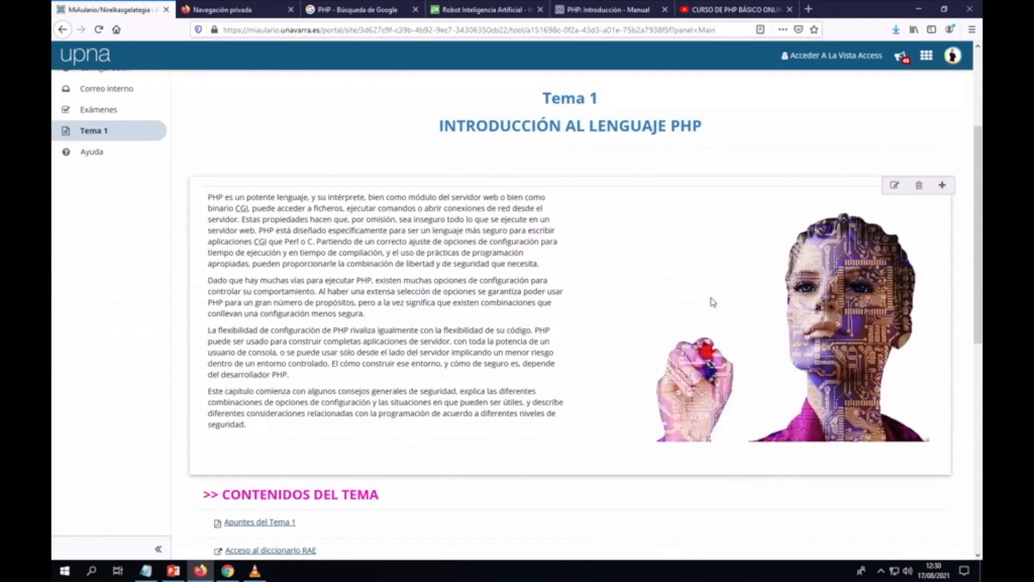
scroll(570, 372, down, 4)
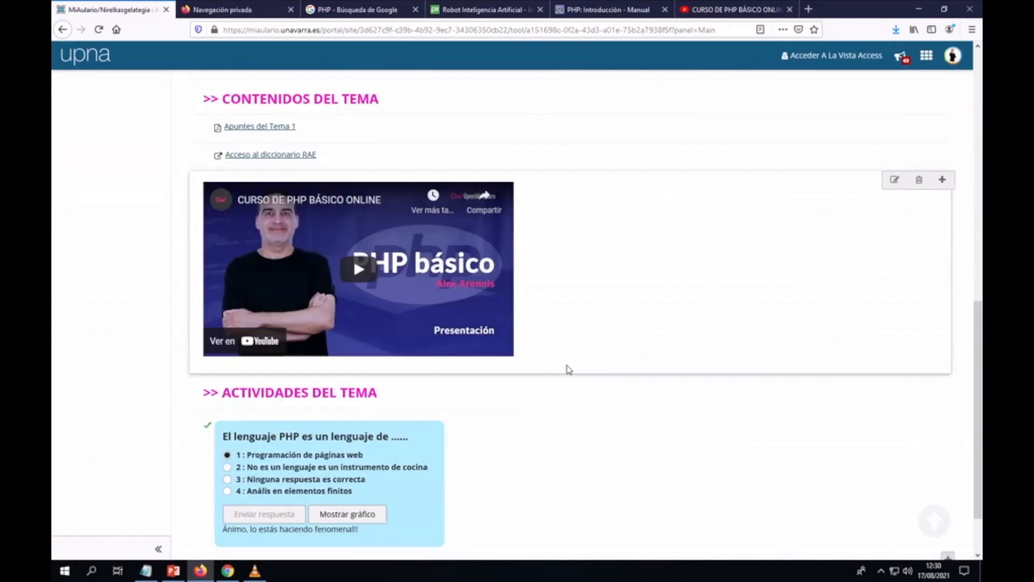
scroll(569, 372, down, 1)
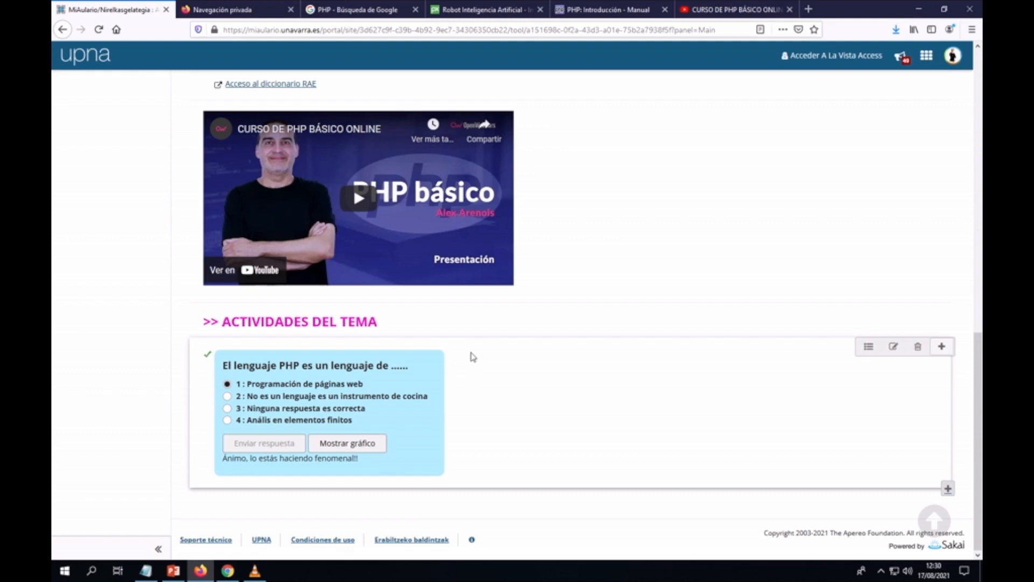
scroll(539, 395, up, 5)
scroll(555, 394, up, 7)
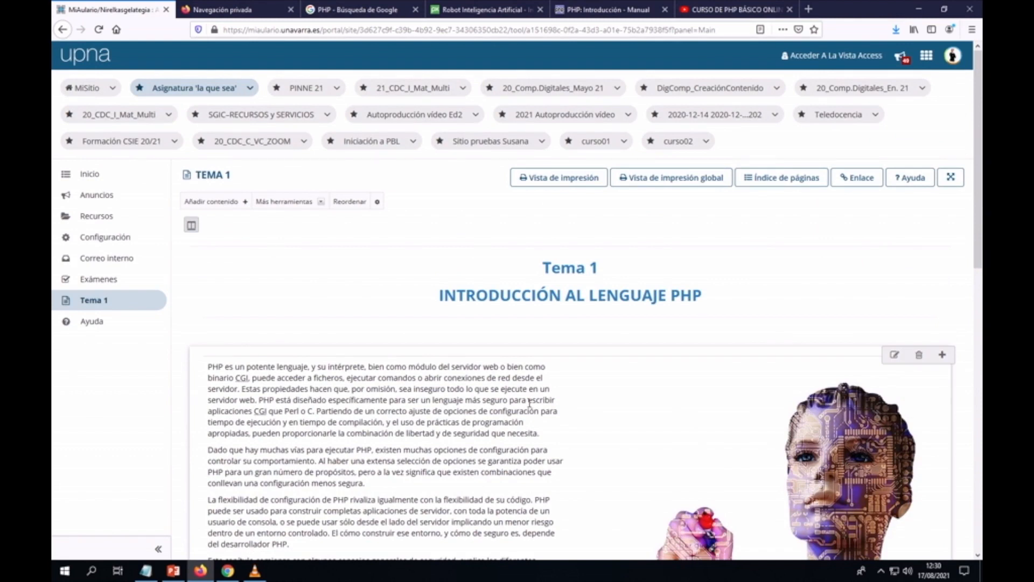
scroll(532, 404, down, 6)
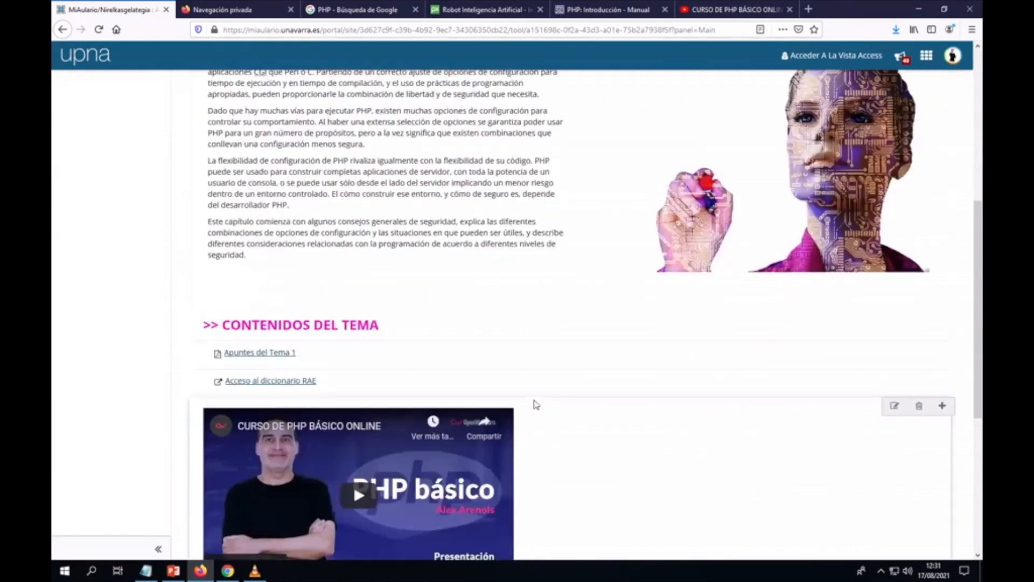
scroll(536, 404, down, 5)
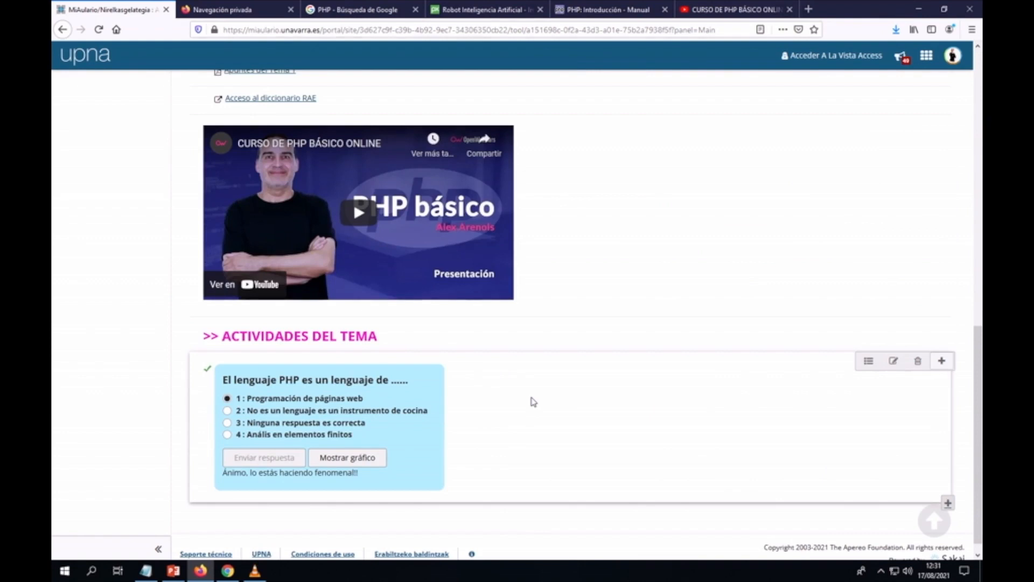
scroll(536, 369, up, 2)
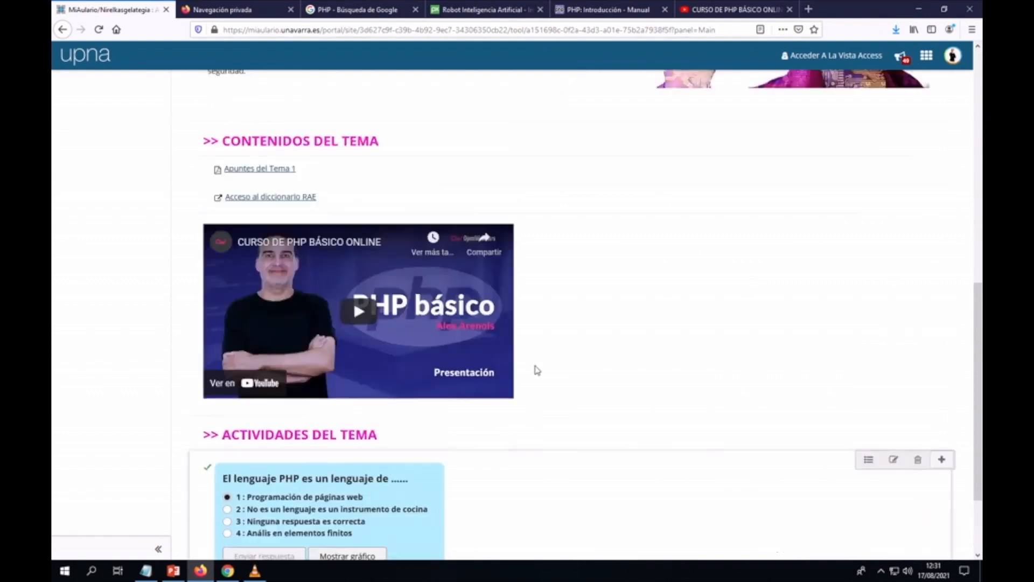
scroll(537, 370, up, 10)
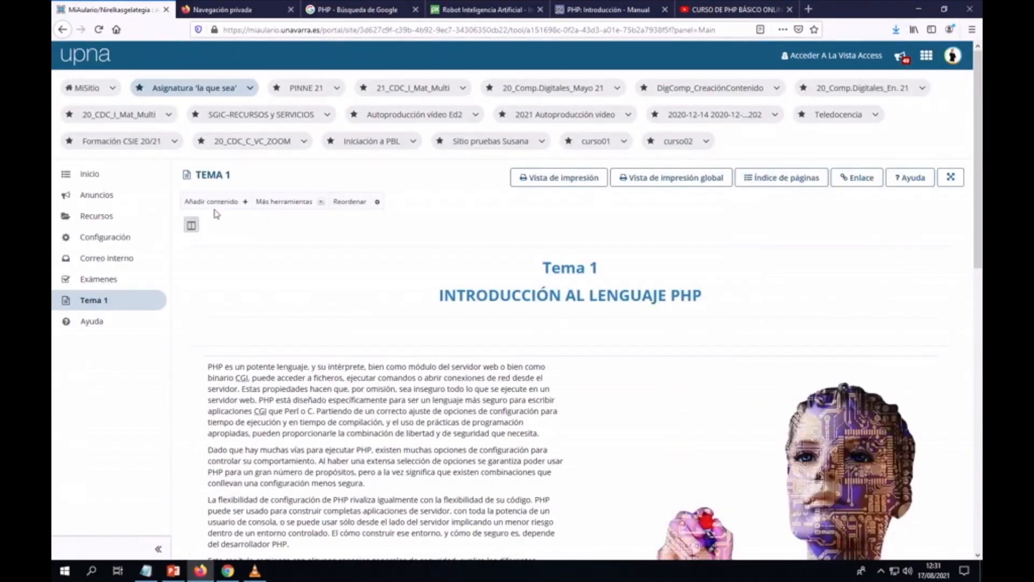
Step: Link the existing 'Examen de prueba' test into the Tema 1 page
click(244, 204)
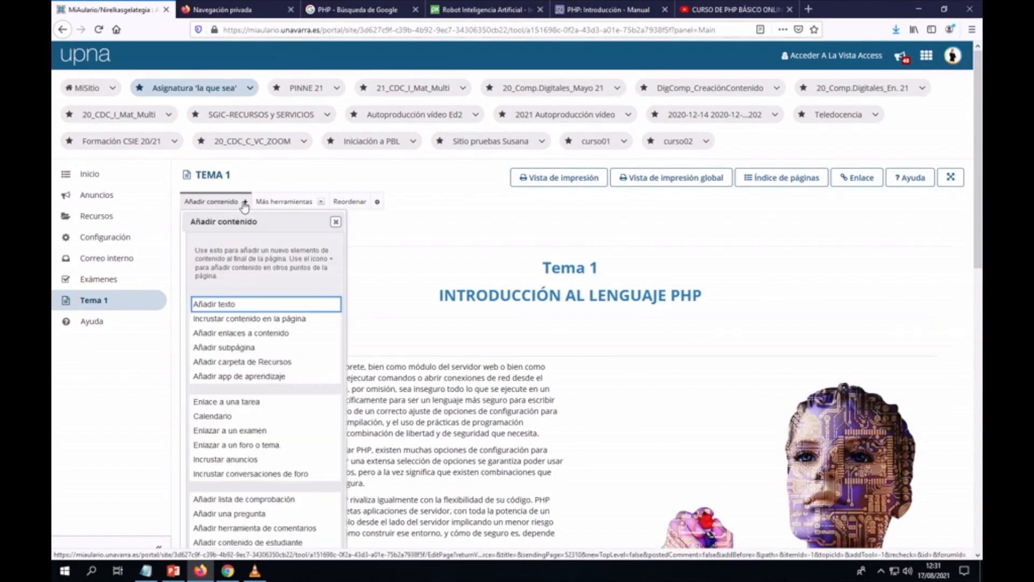
scroll(239, 267, down, 2)
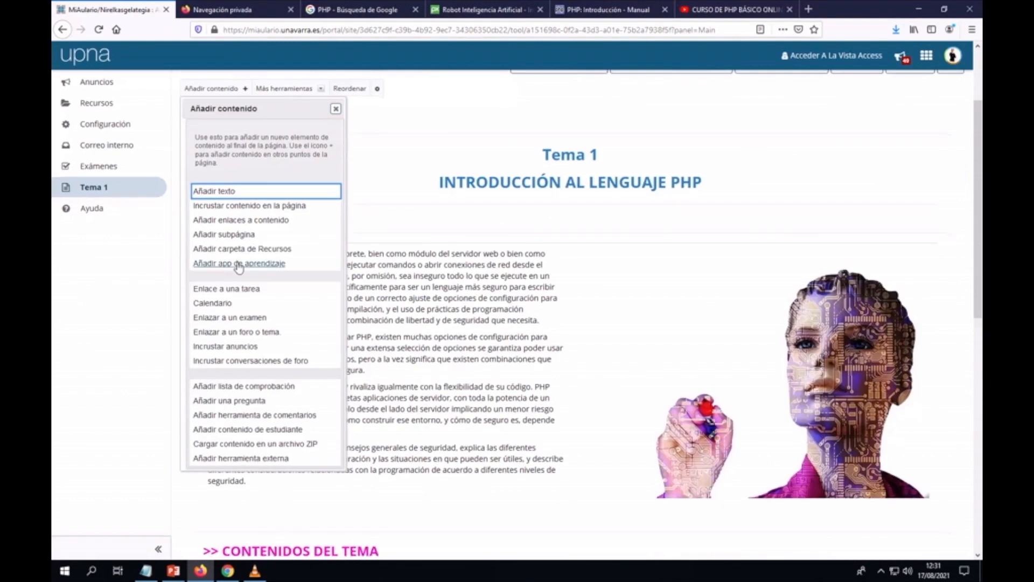
scroll(238, 268, down, 1)
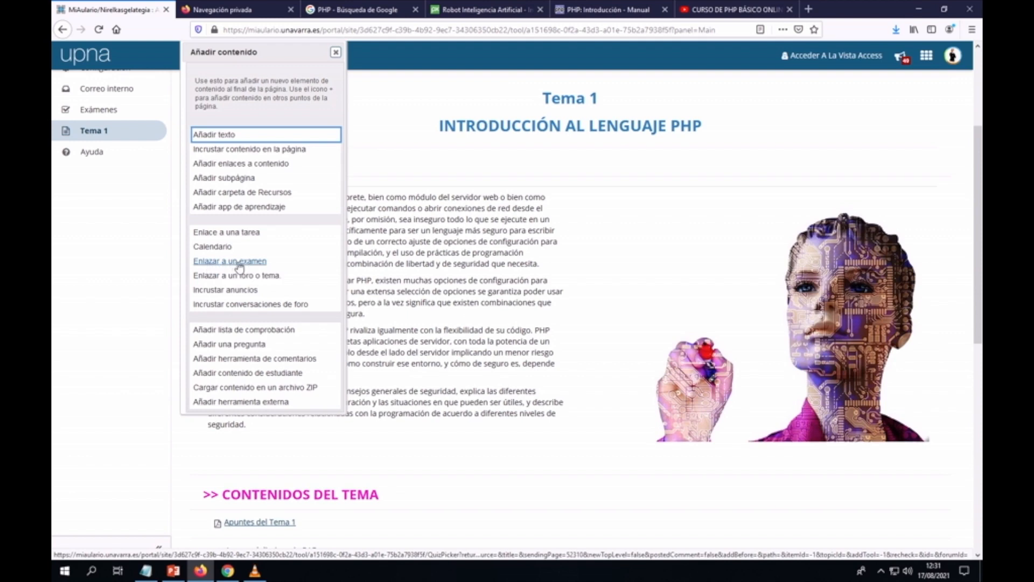
click(226, 263)
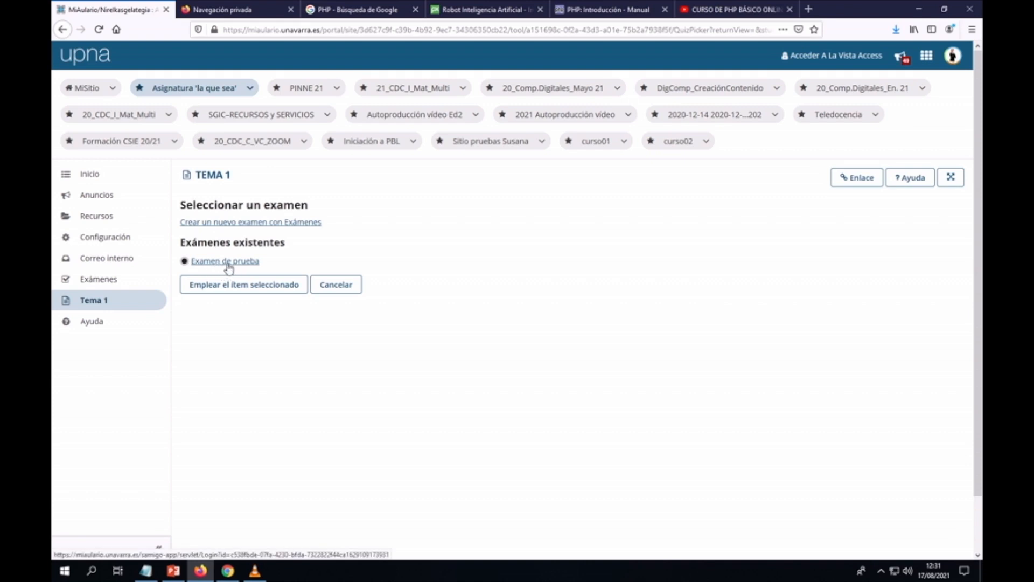
click(233, 284)
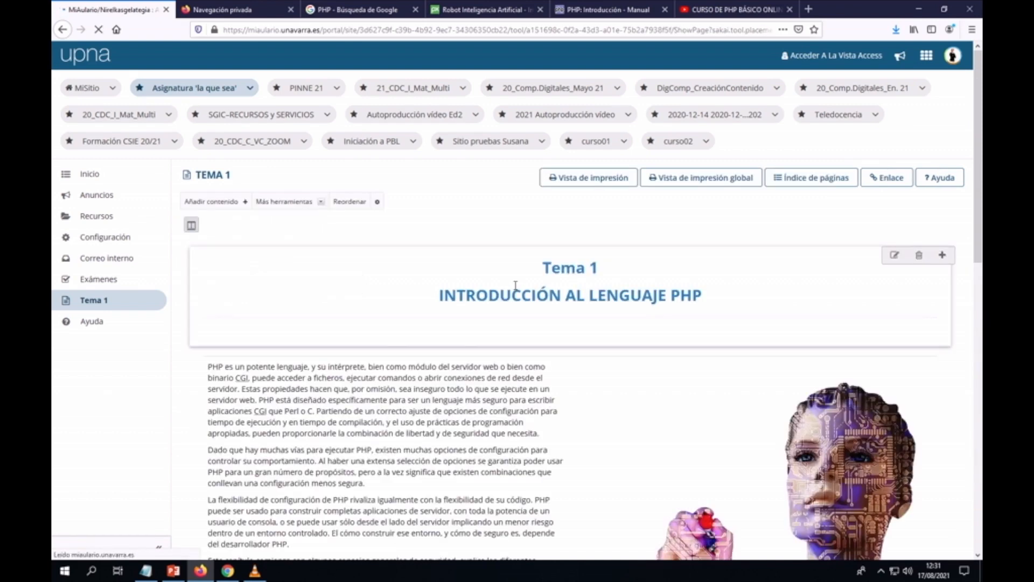
scroll(516, 286, down, 15)
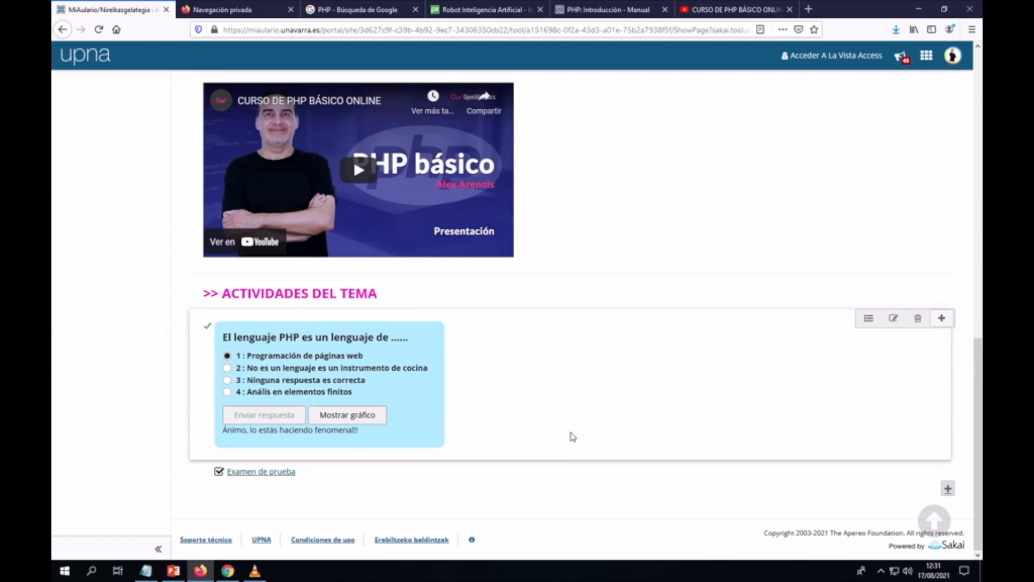
scroll(572, 437, up, 15)
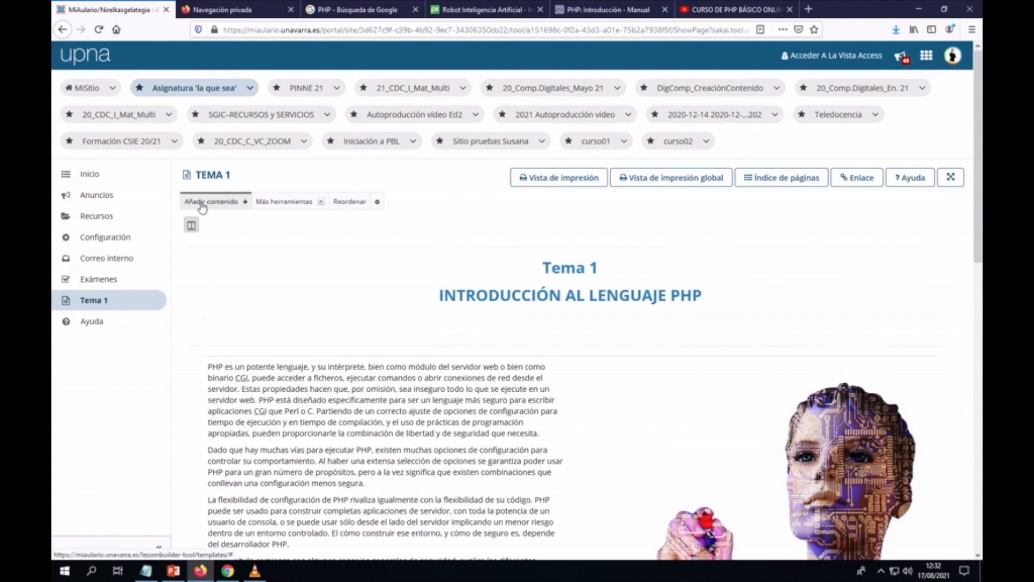
click(230, 203)
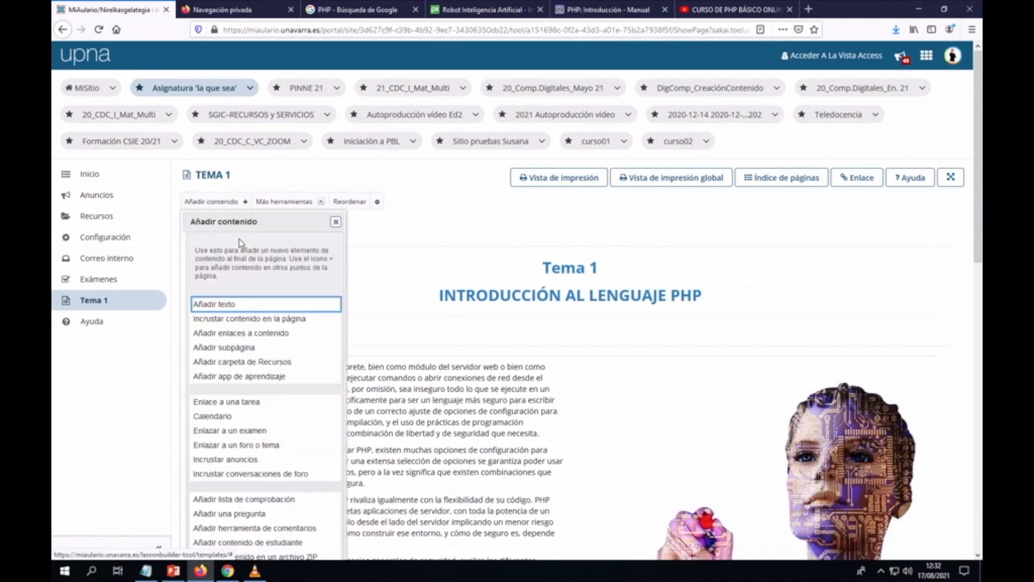
scroll(243, 260, down, 2)
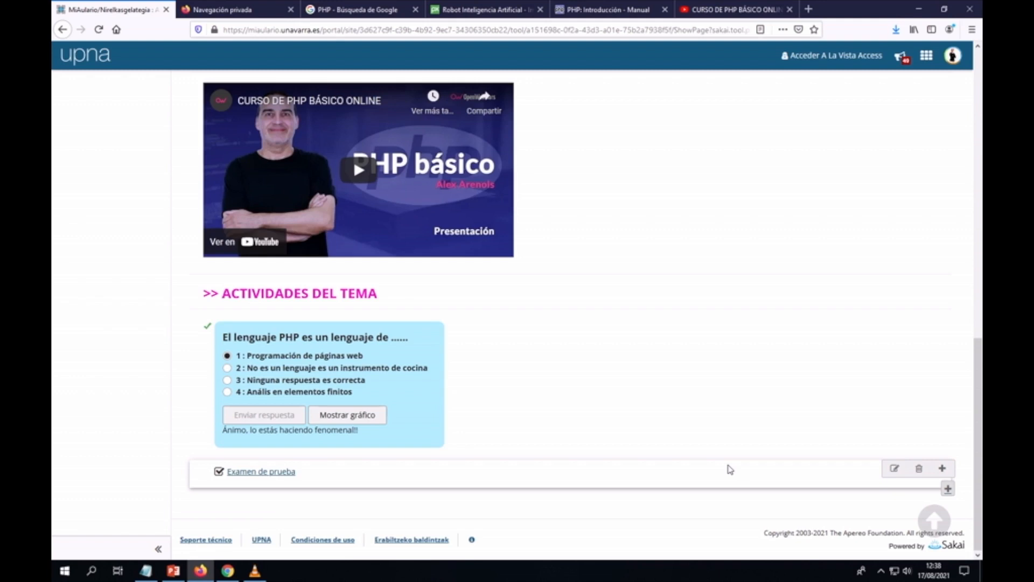
scroll(716, 391, up, 15)
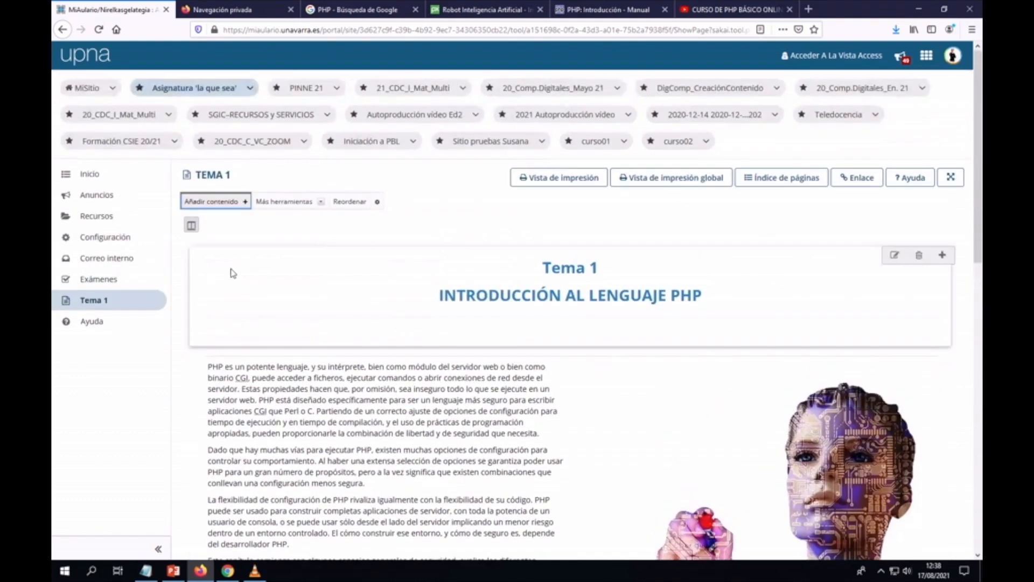
scroll(331, 317, down, 7)
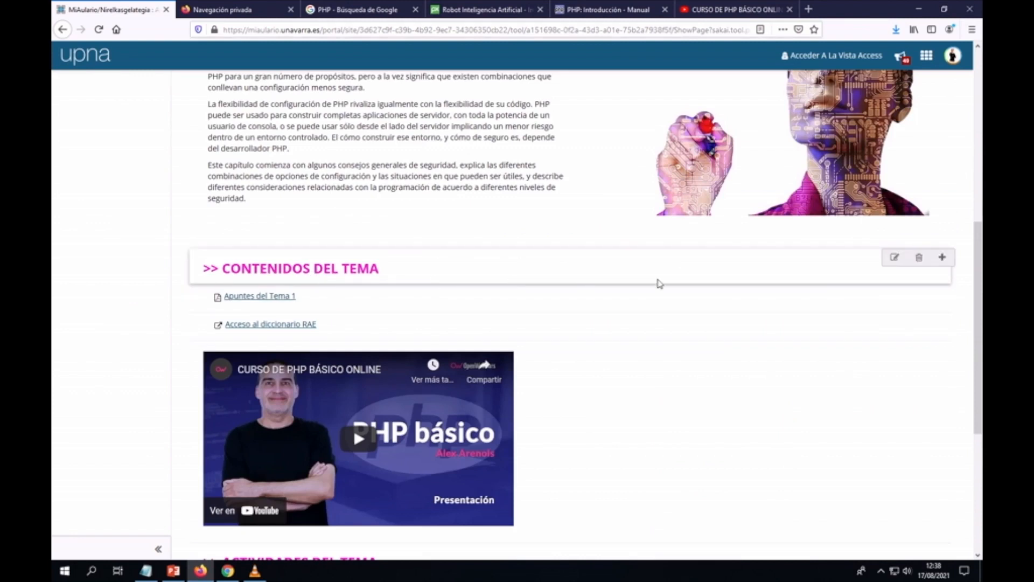
click(894, 259)
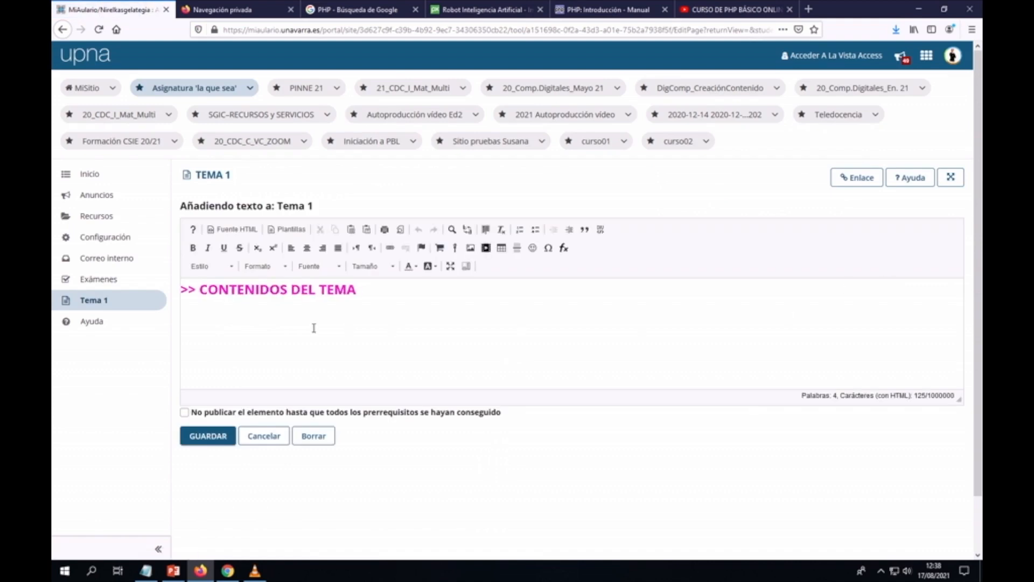
click(233, 230)
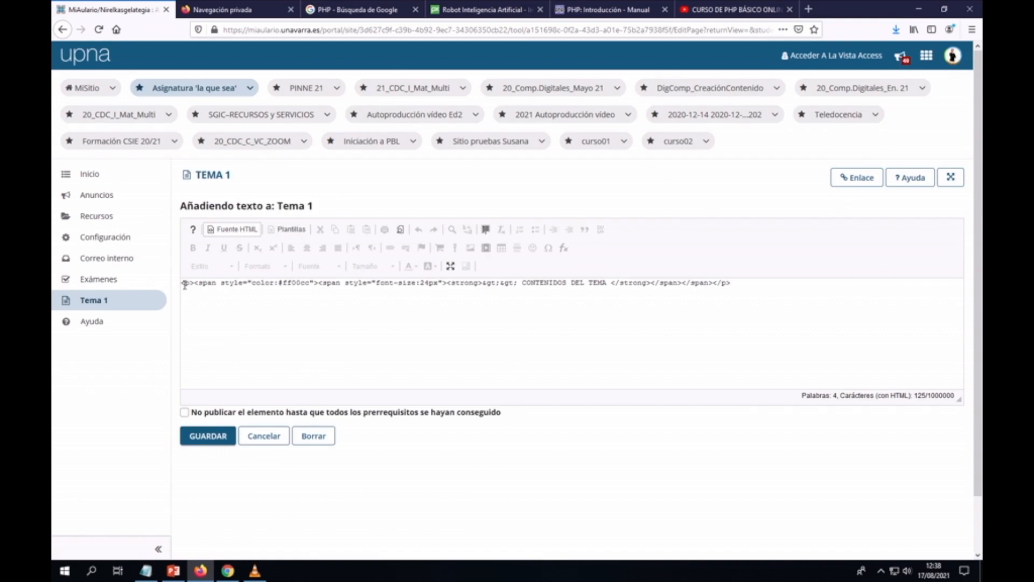
drag(182, 286, 749, 289)
key(ctrl+c)
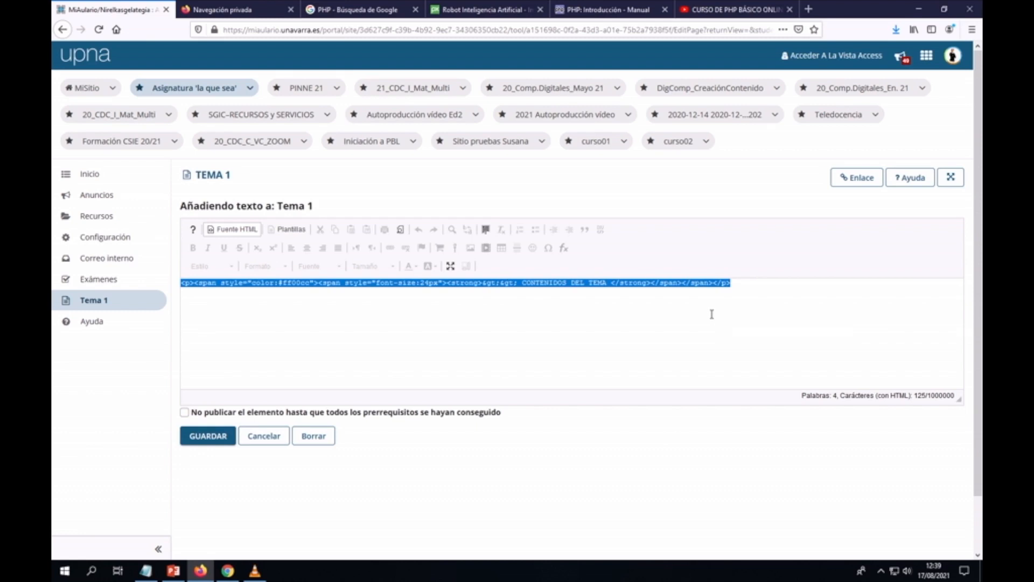
click(262, 446)
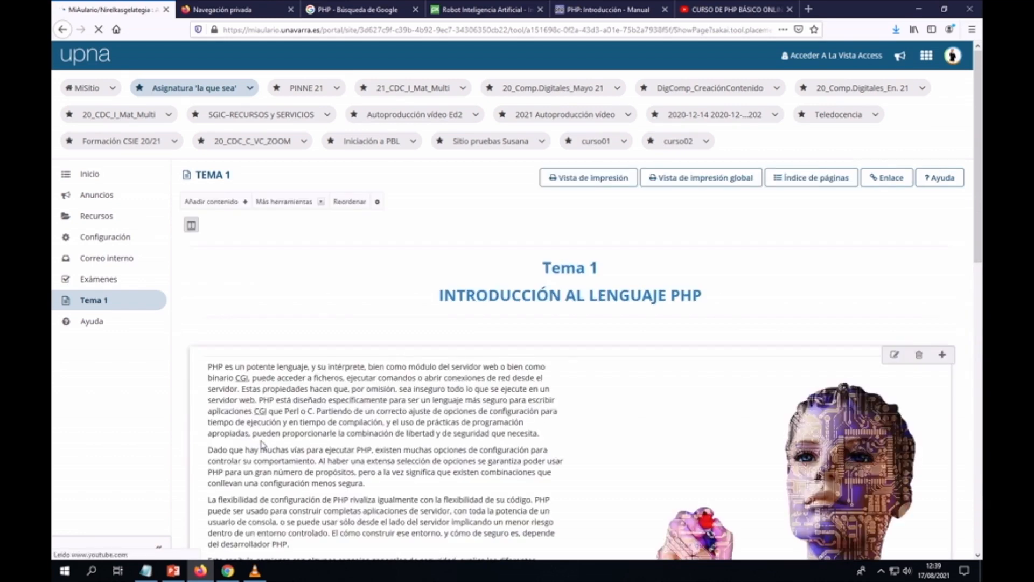
Step: Add a new text block and paste the copied heading HTML into its source
click(246, 203)
click(216, 306)
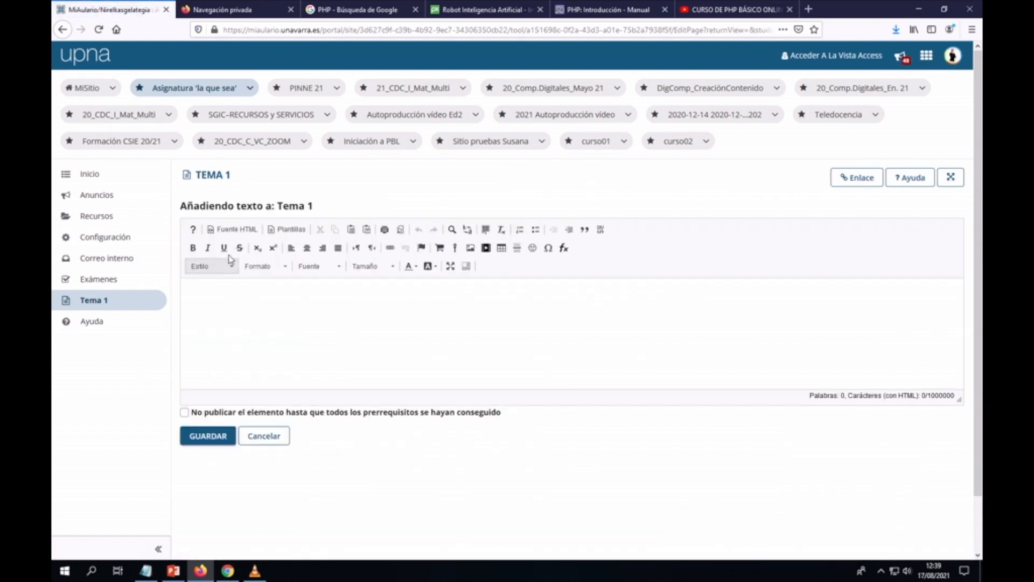
click(235, 231)
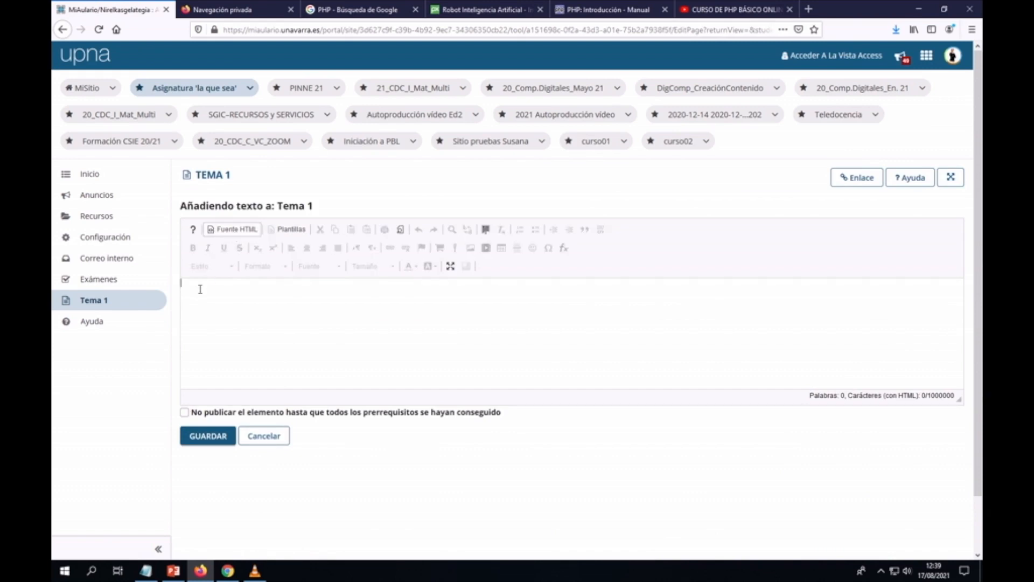
key(ctrl+v)
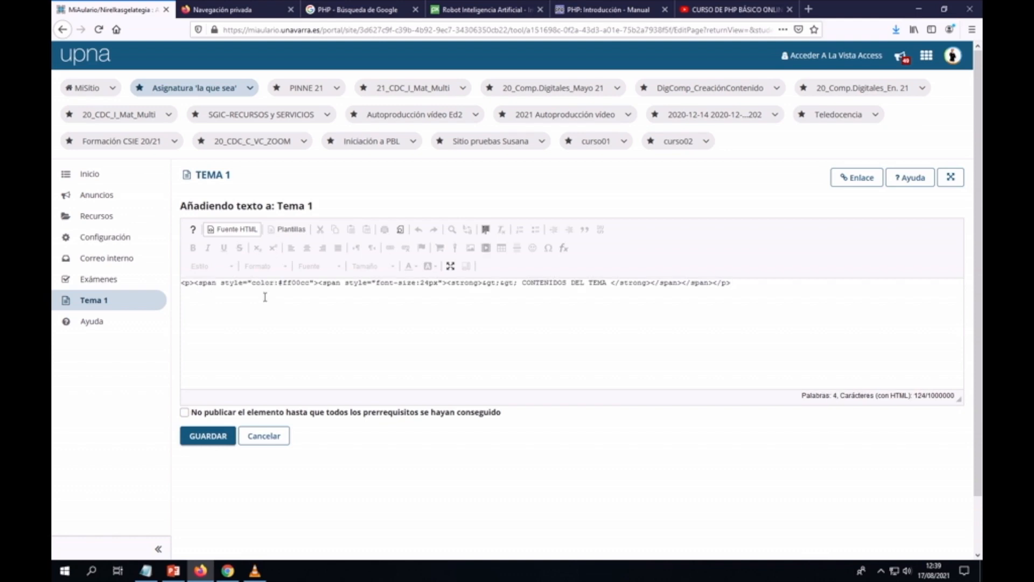
Step: Change the heading text to 'ESPACIO DE COMUNICACIÓN', removing 'DEL TEMA', and save it
drag(525, 284, 563, 282)
text(ESPACIO DE CO)
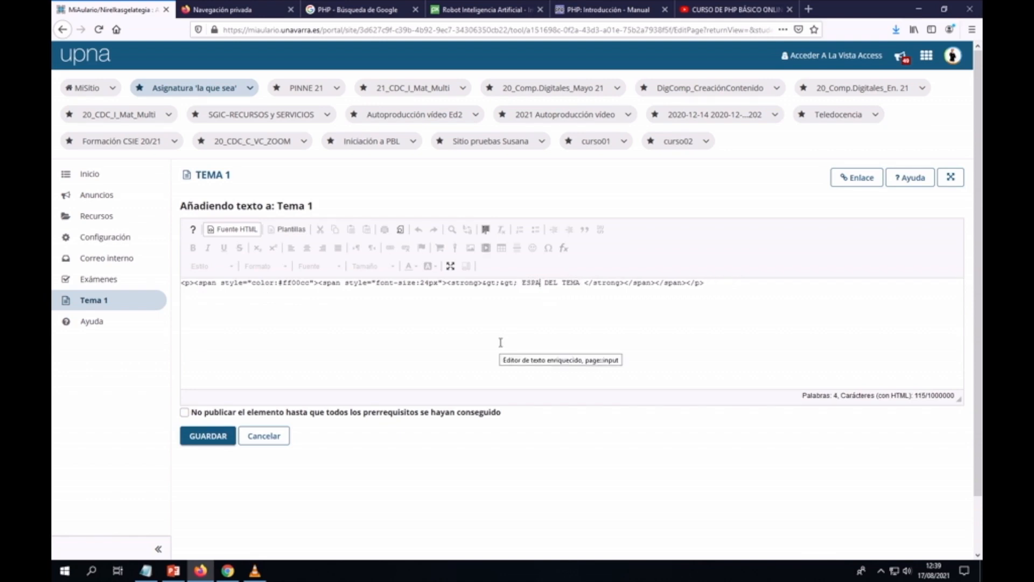
text(MUNICACIÓN)
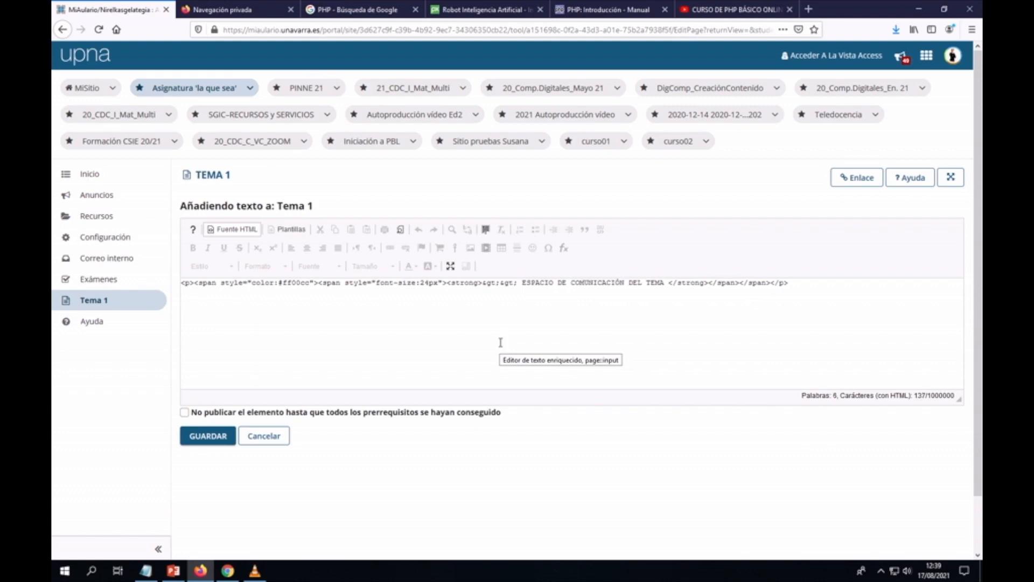
drag(629, 283, 668, 282)
key(BackSpace)
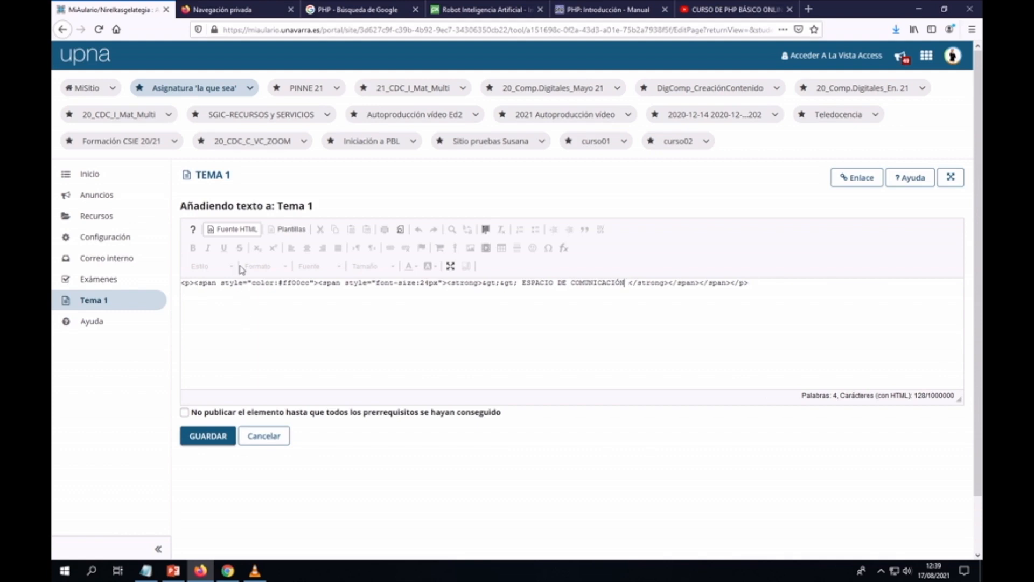
click(232, 235)
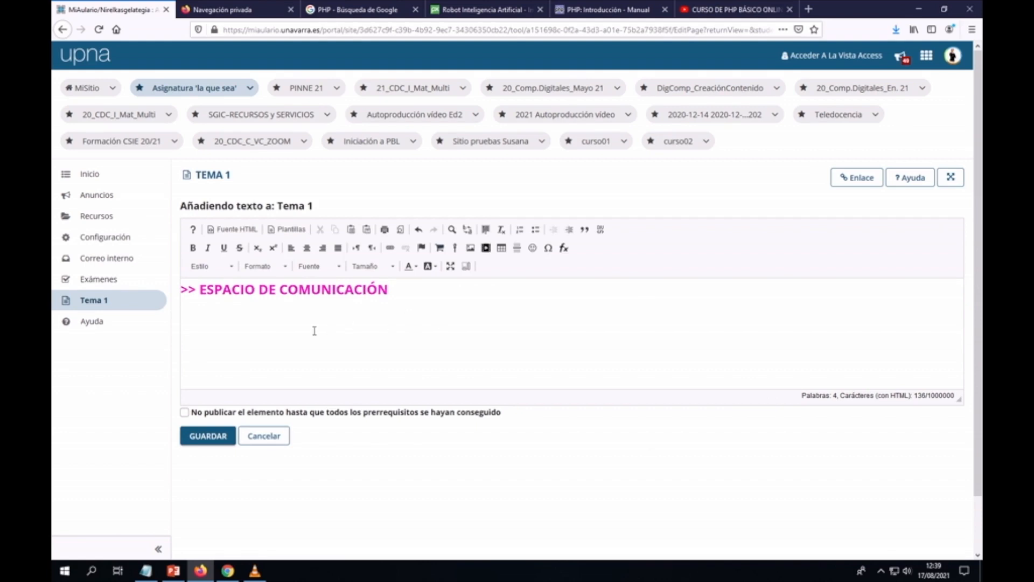
click(207, 442)
scroll(540, 389, down, 2)
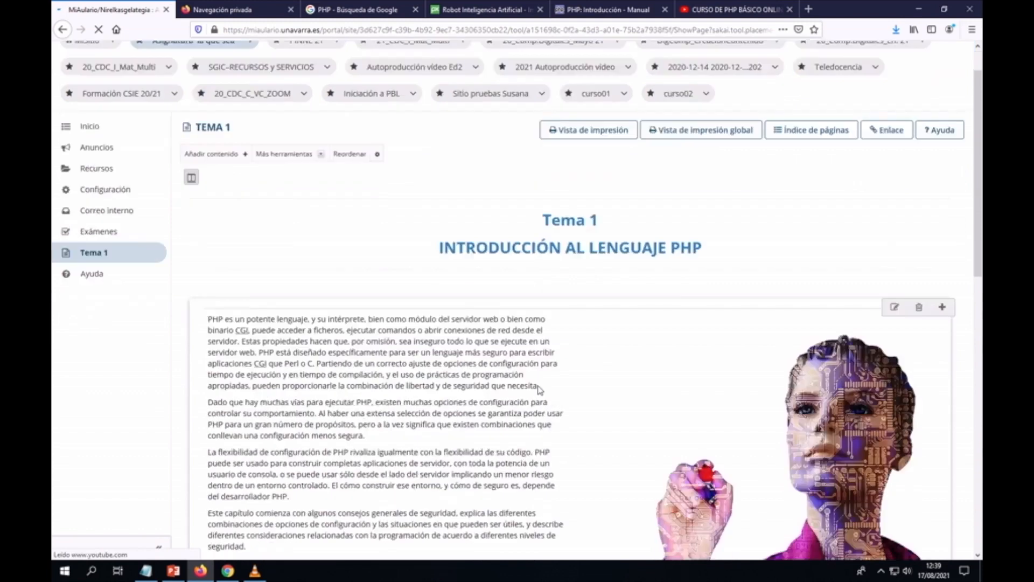
scroll(540, 389, down, 10)
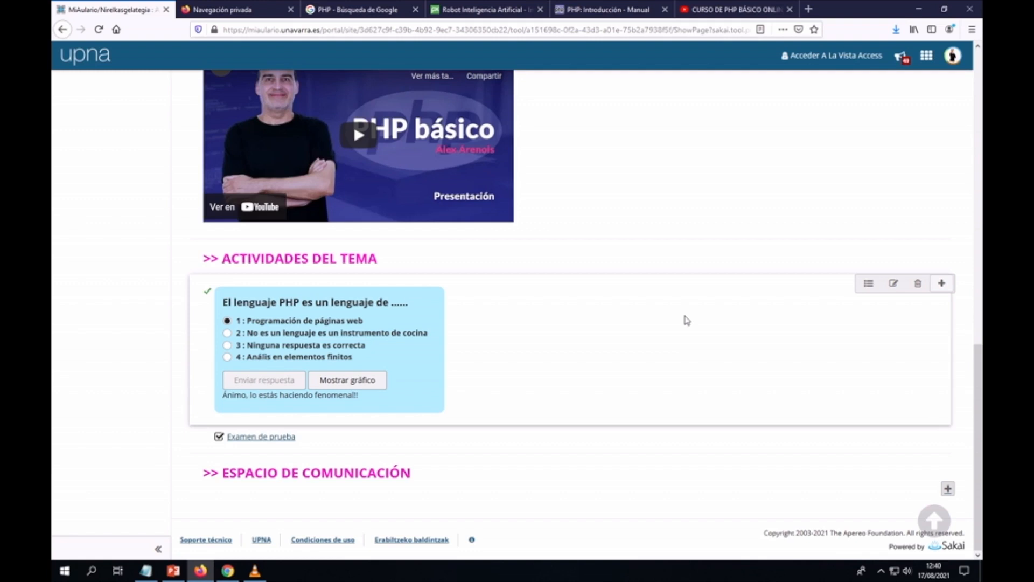
scroll(686, 320, up, 15)
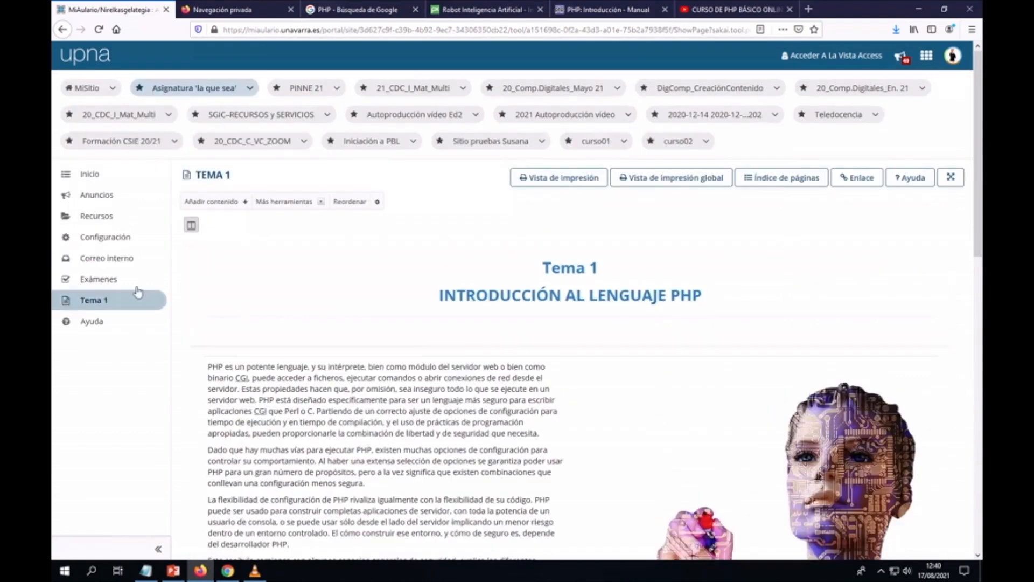
click(99, 237)
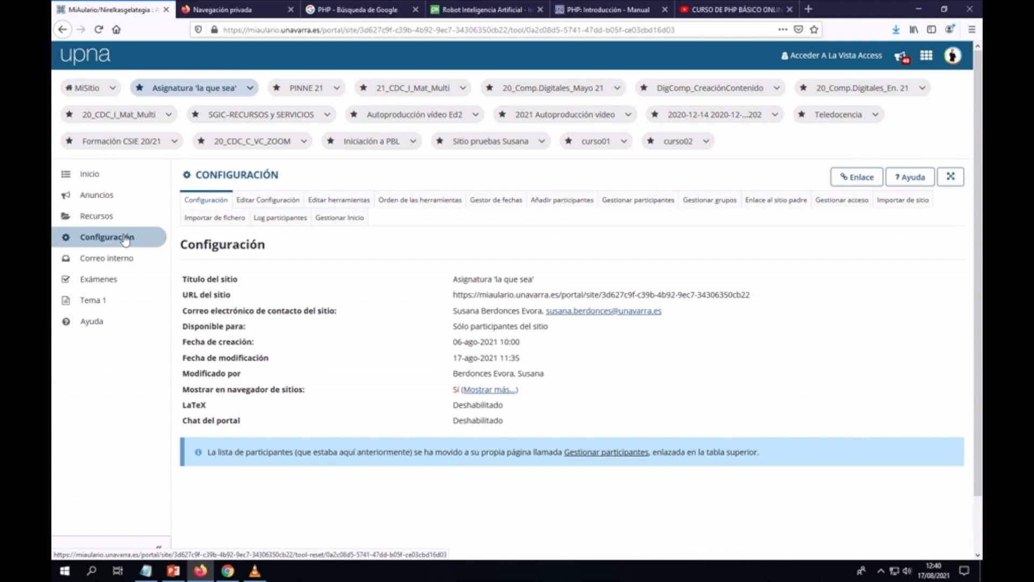
click(340, 203)
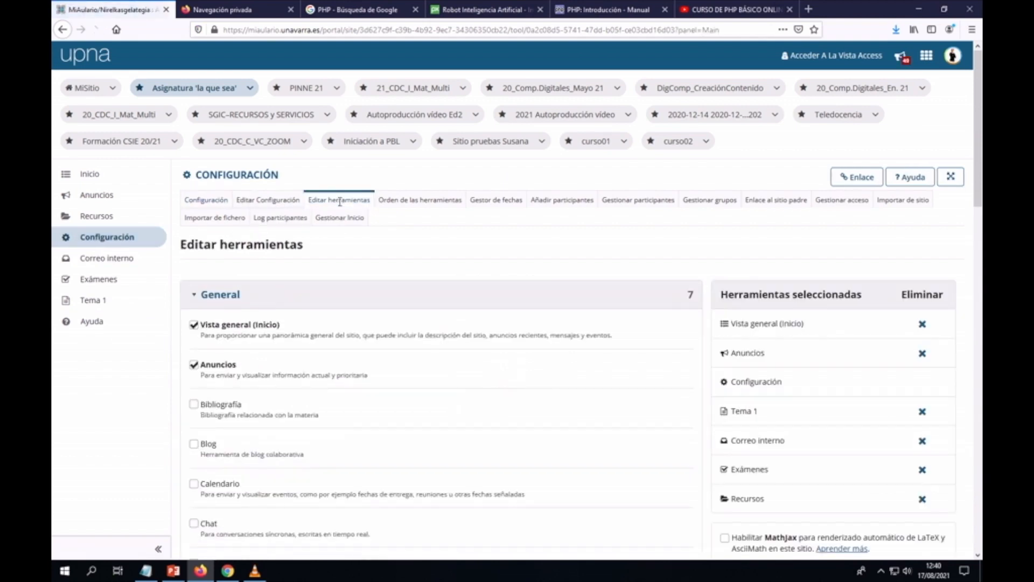
scroll(238, 336, down, 2)
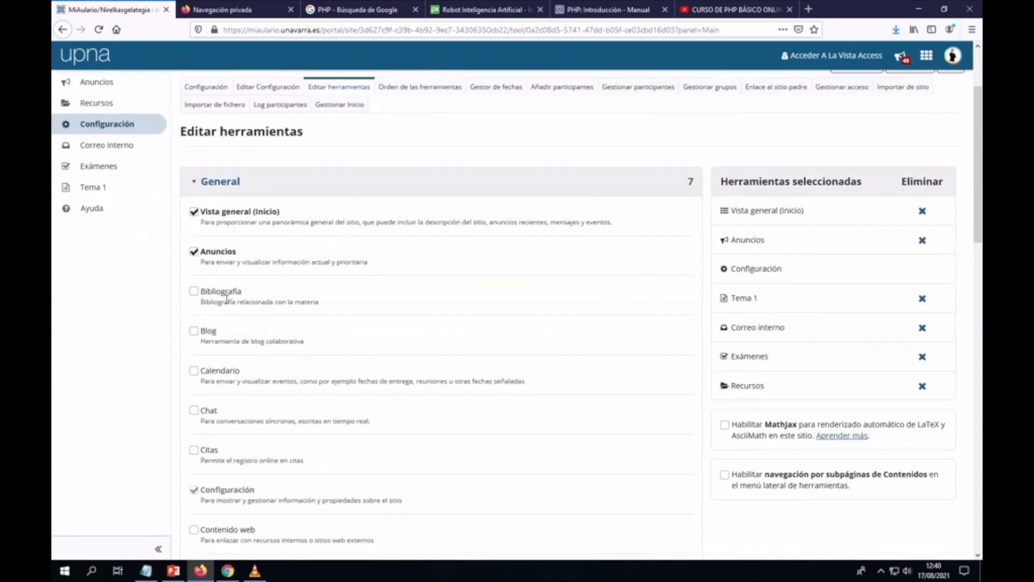
scroll(227, 306, down, 2)
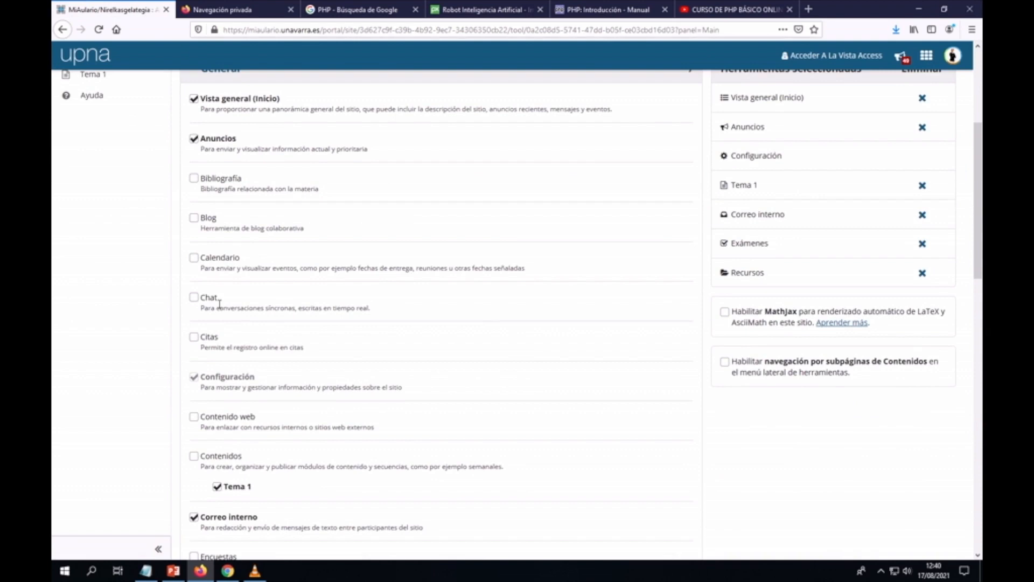
scroll(220, 305, down, 2)
scroll(219, 308, down, 4)
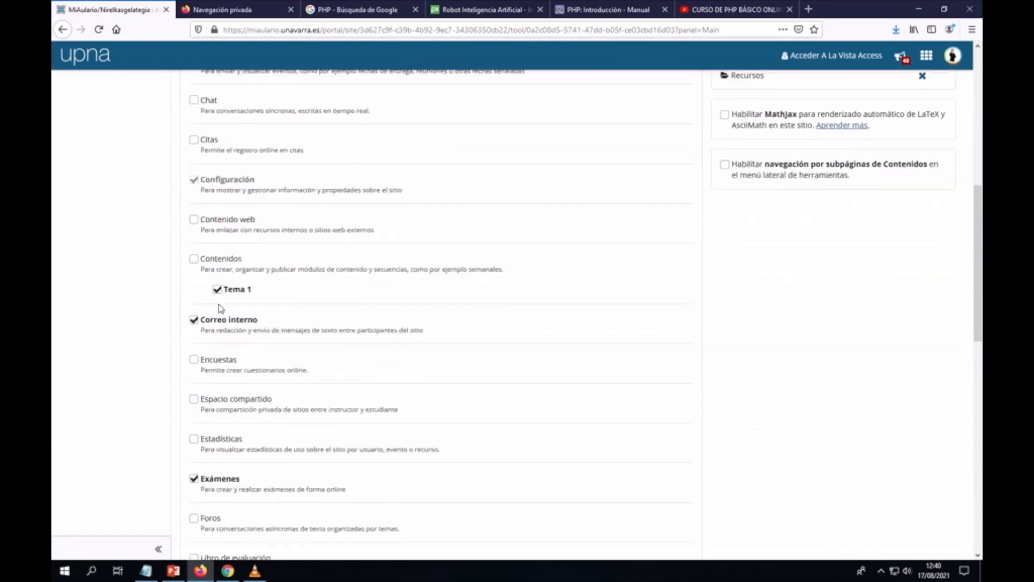
scroll(219, 302, down, 2)
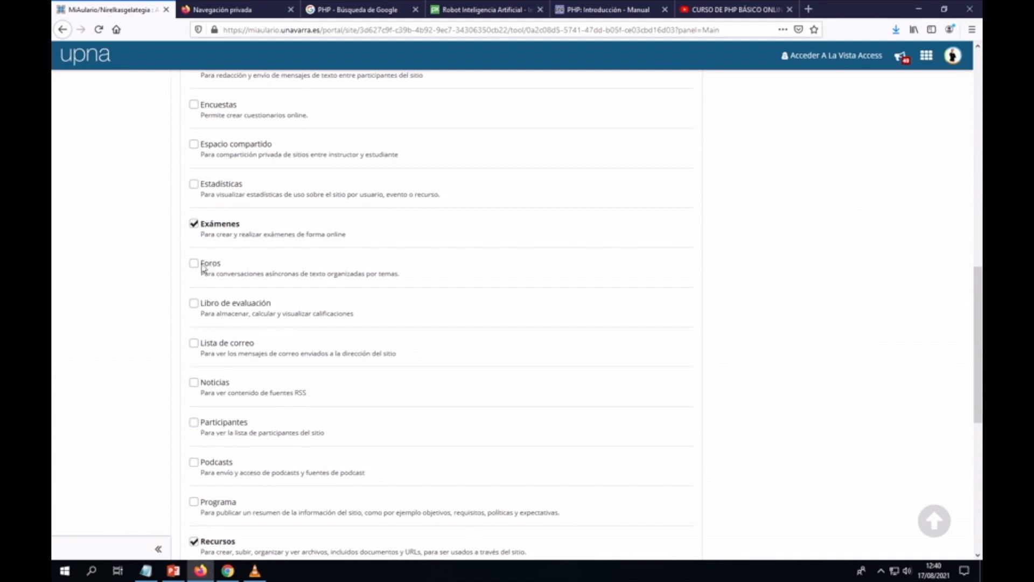
click(194, 264)
scroll(425, 278, down, 7)
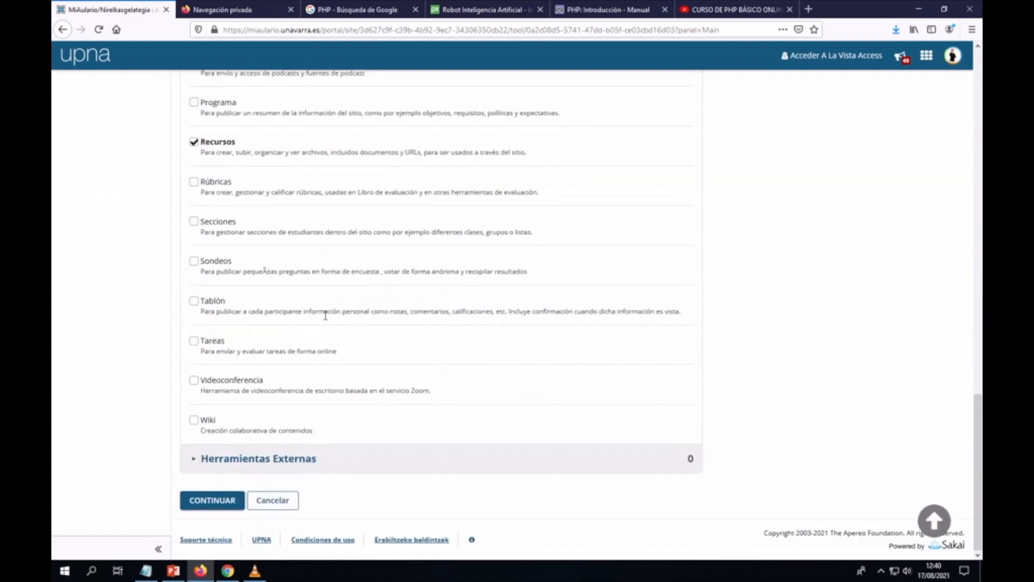
click(215, 501)
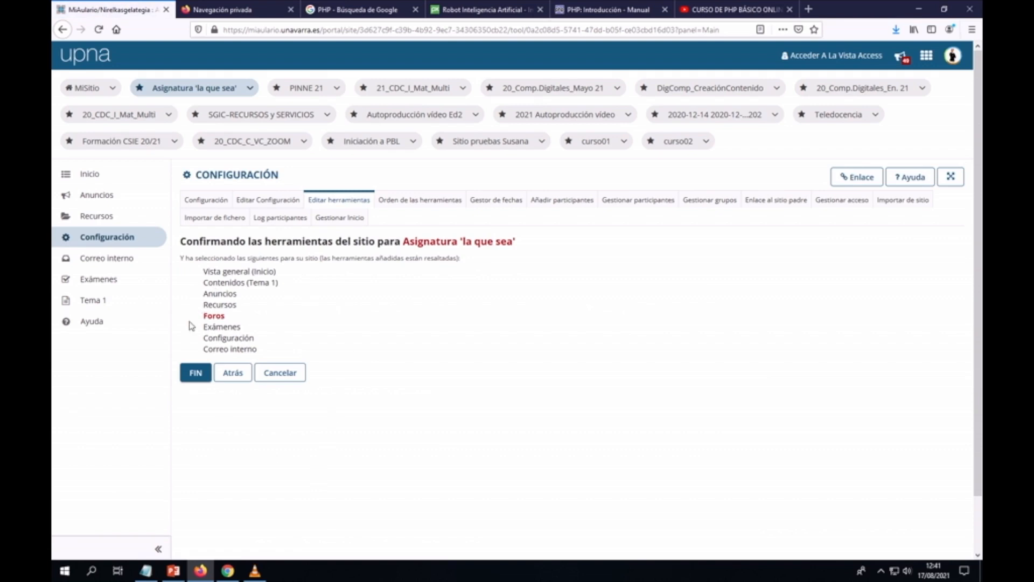
click(197, 377)
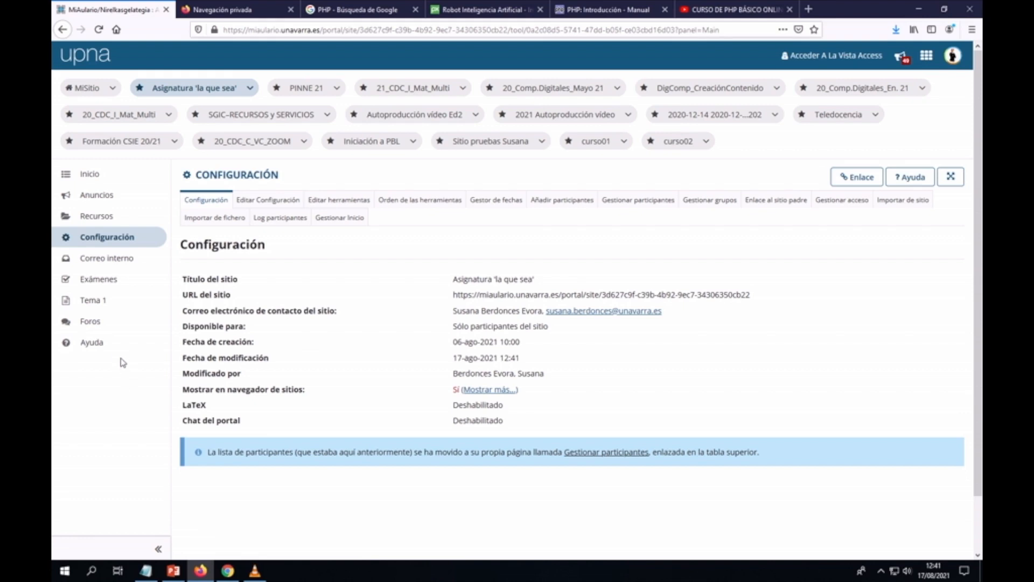
Step: In Foros, retitle the Discusión general topic to 'Dudas del Tema 1' in its settings
click(92, 322)
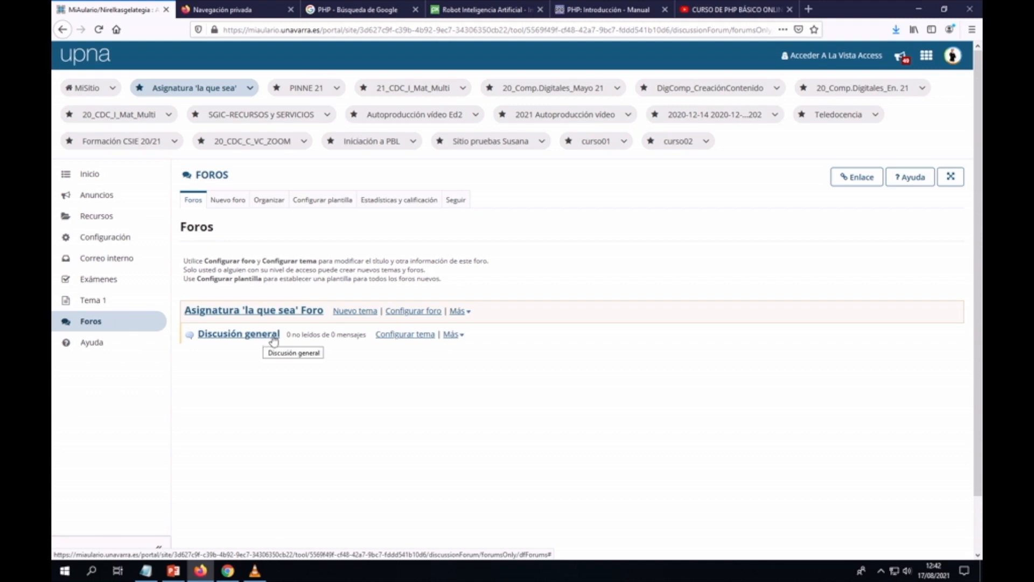
click(402, 335)
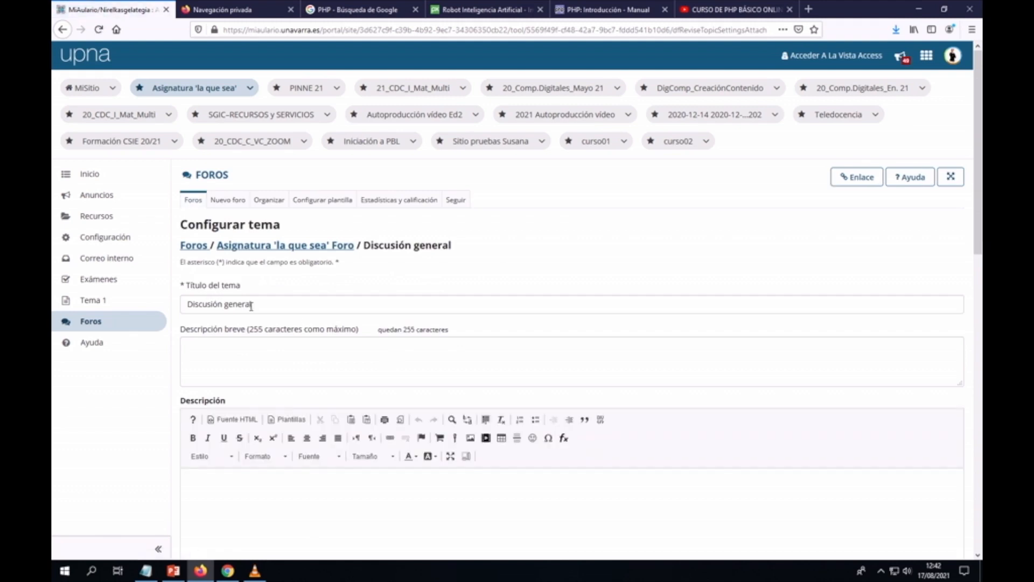
drag(252, 304, 177, 305)
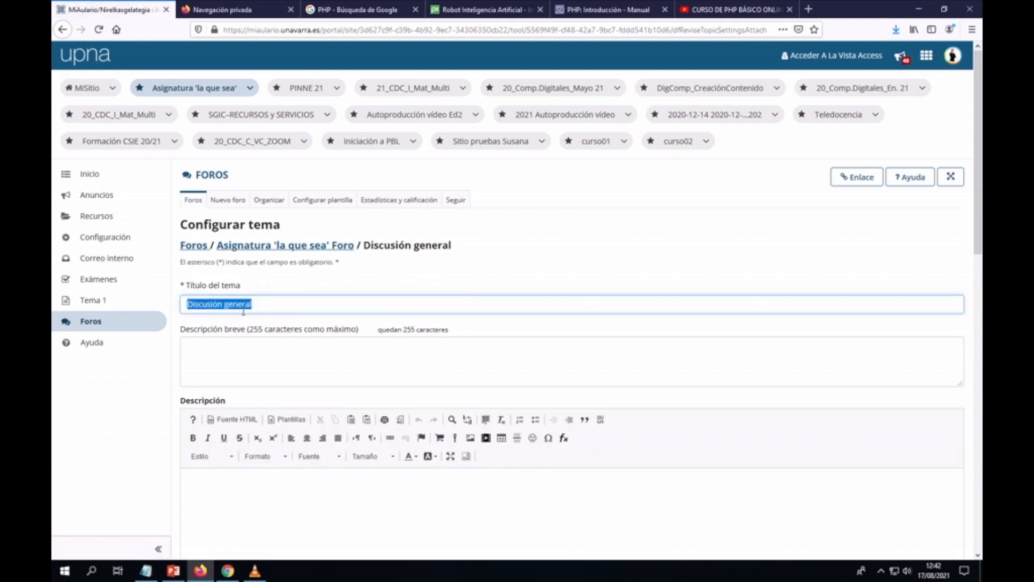
text(dUD)
key(BackSpace)
key(BackSpace)
key(BackSpace)
text(Dudas)
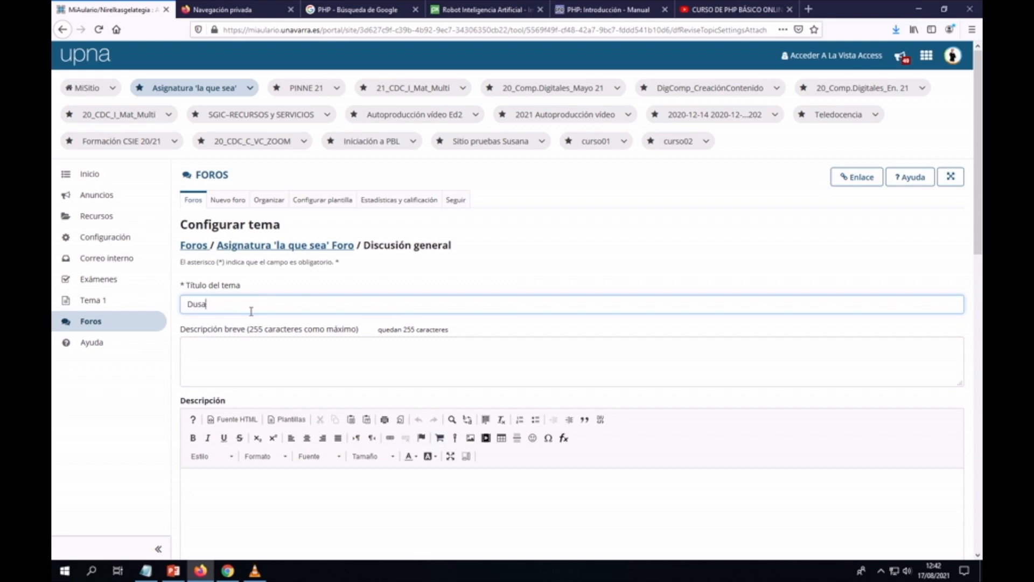
text( del Tema 1)
scroll(251, 311, down, 3)
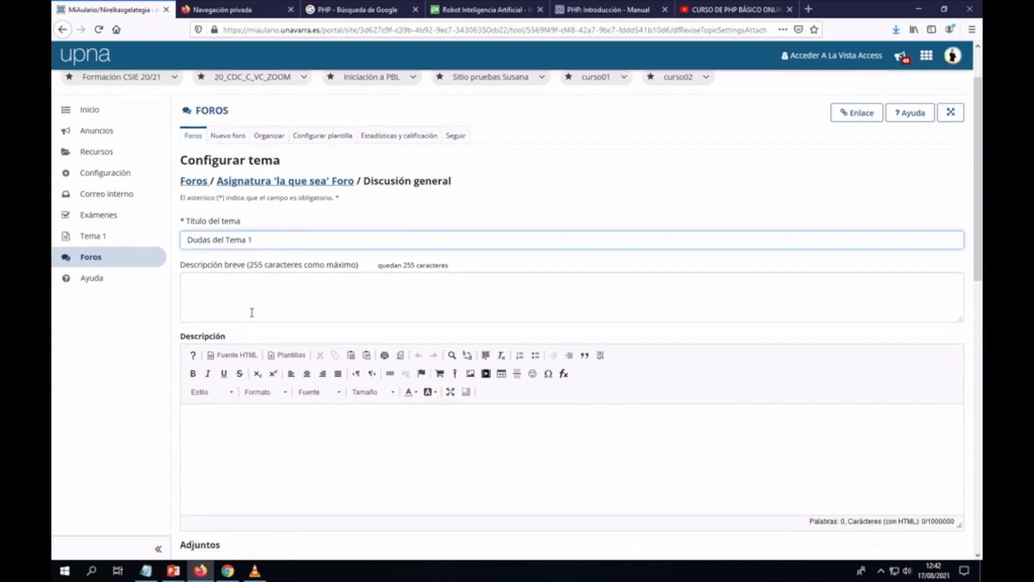
scroll(251, 312, down, 4)
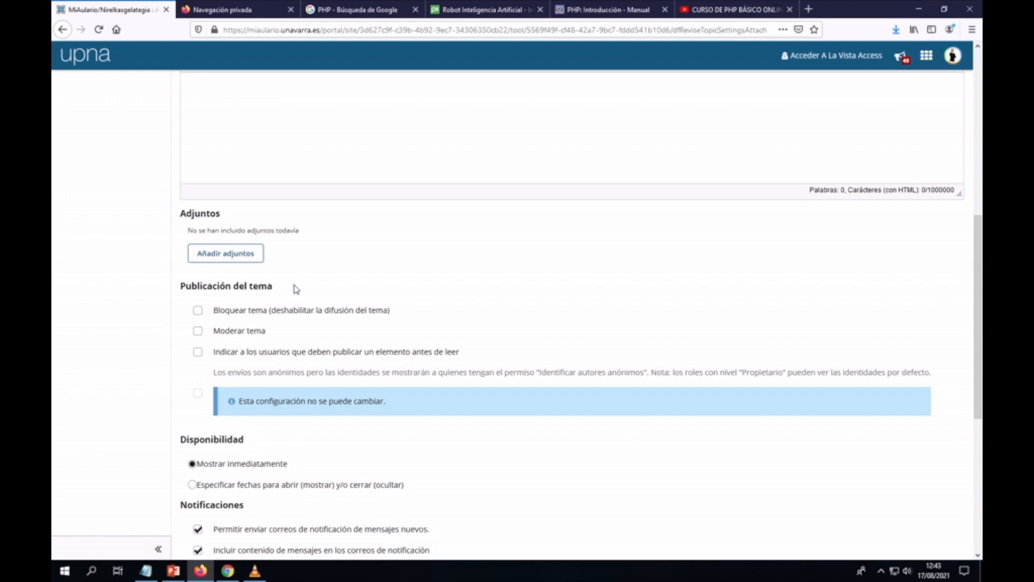
scroll(295, 291, down, 2)
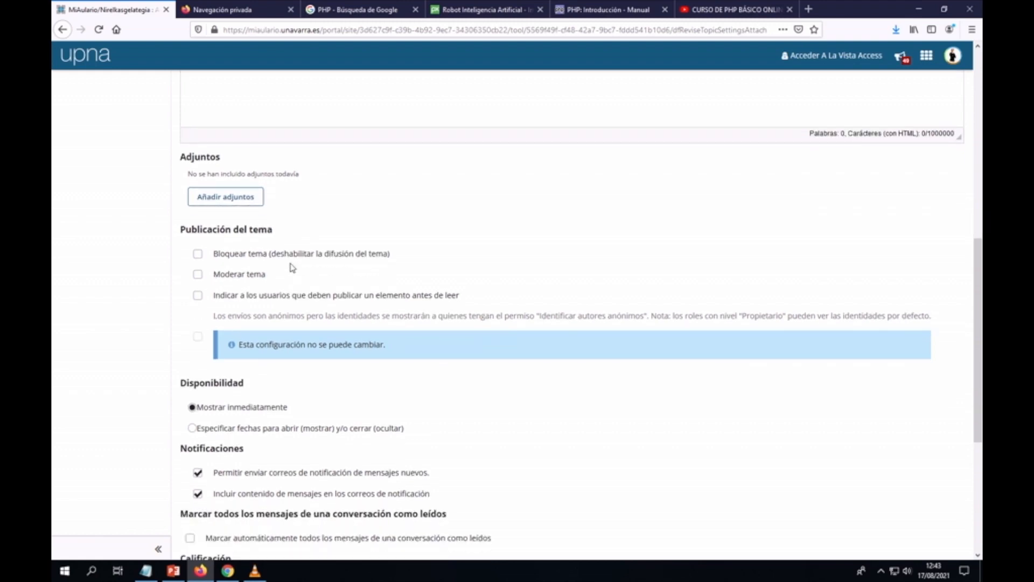
scroll(289, 267, down, 5)
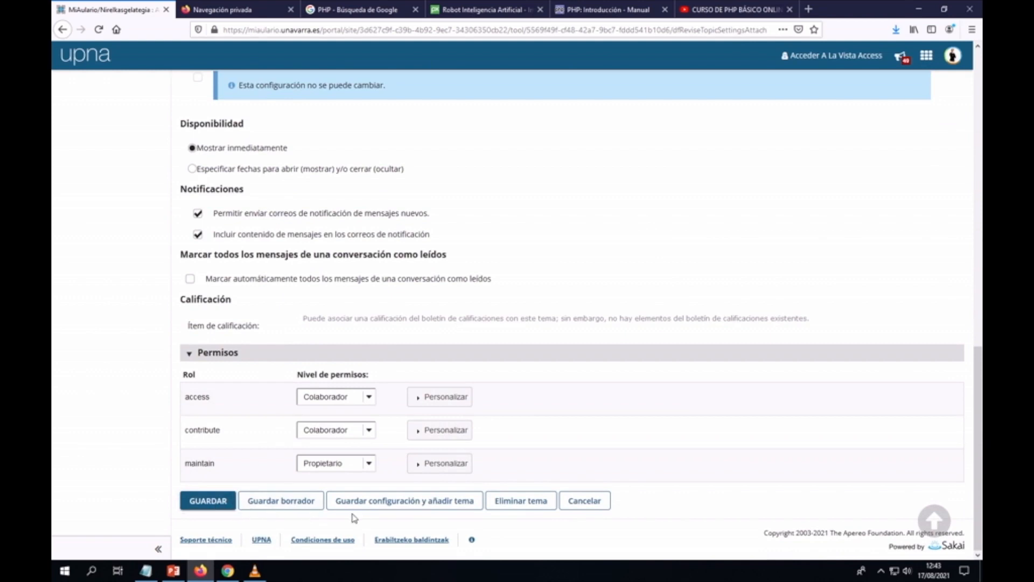
Step: Save the topic and create a second topic titled 'Dudas del Tema 2'
click(419, 506)
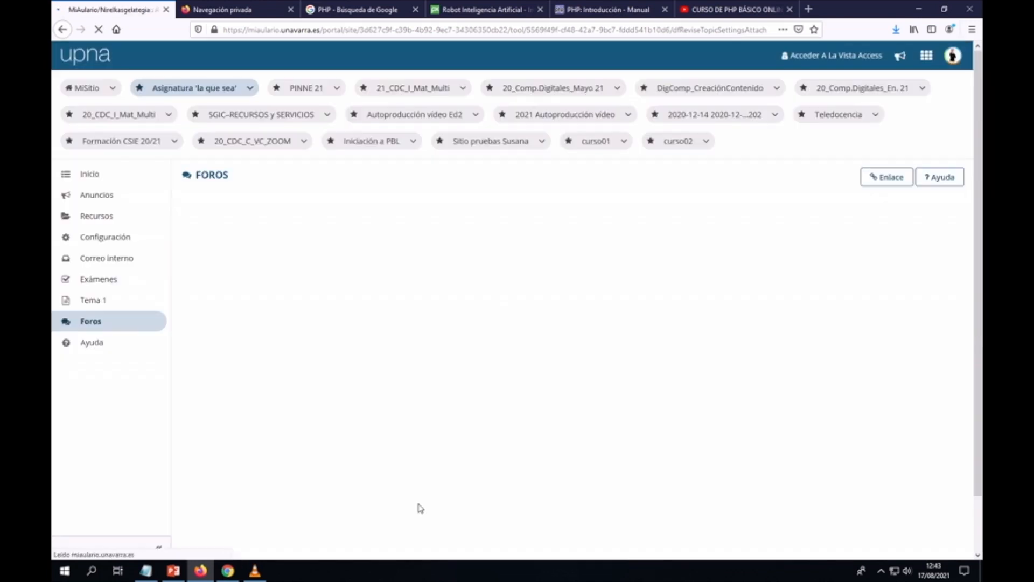
click(230, 306)
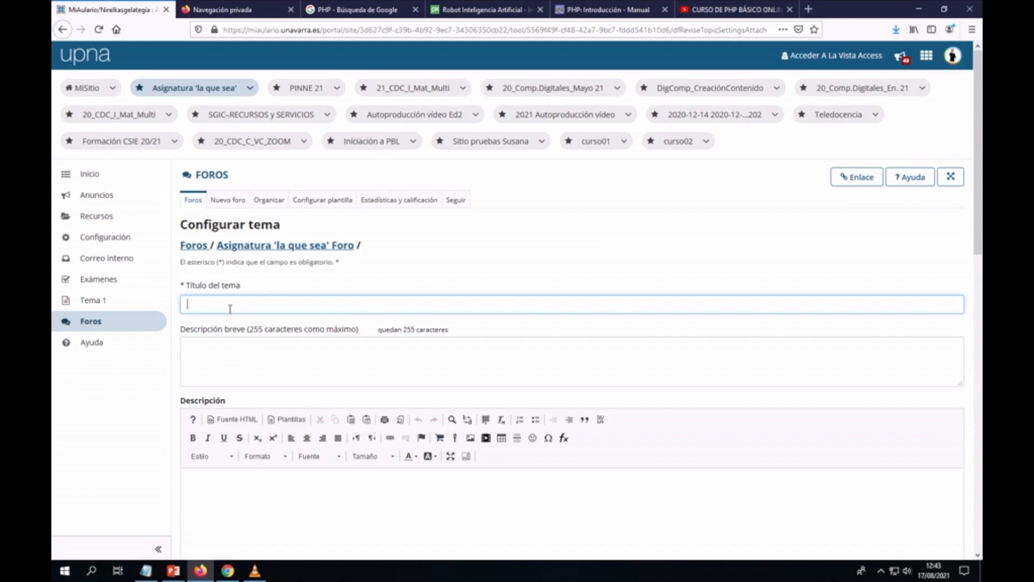
text(Dudasd)
key(BackSpace)
text(del TEma)
key(BackSpace)
key(BackSpace)
key(BackSpace)
text(ema 2)
drag(254, 305, 169, 308)
key(ctrl+c)
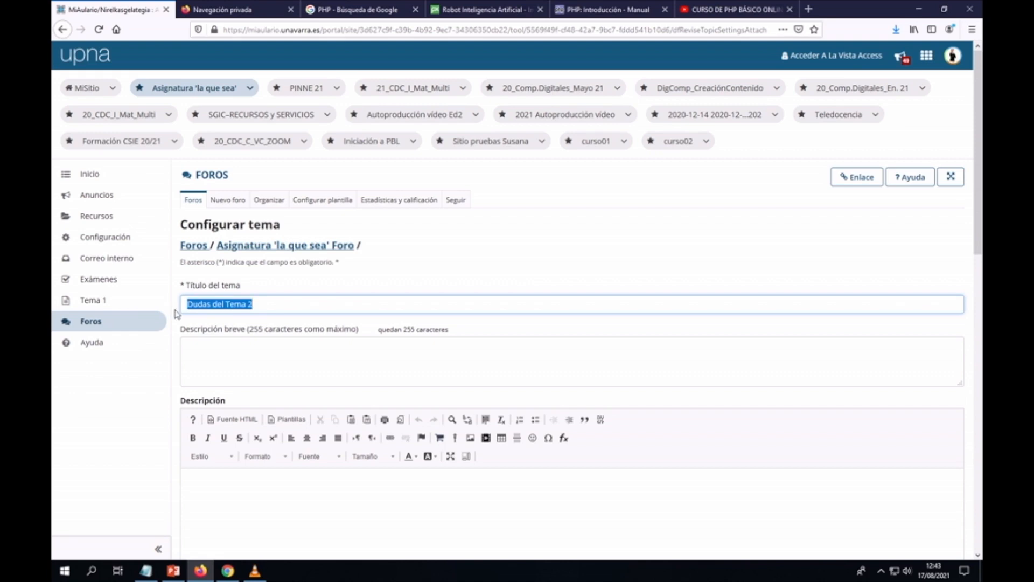
scroll(353, 353, down, 12)
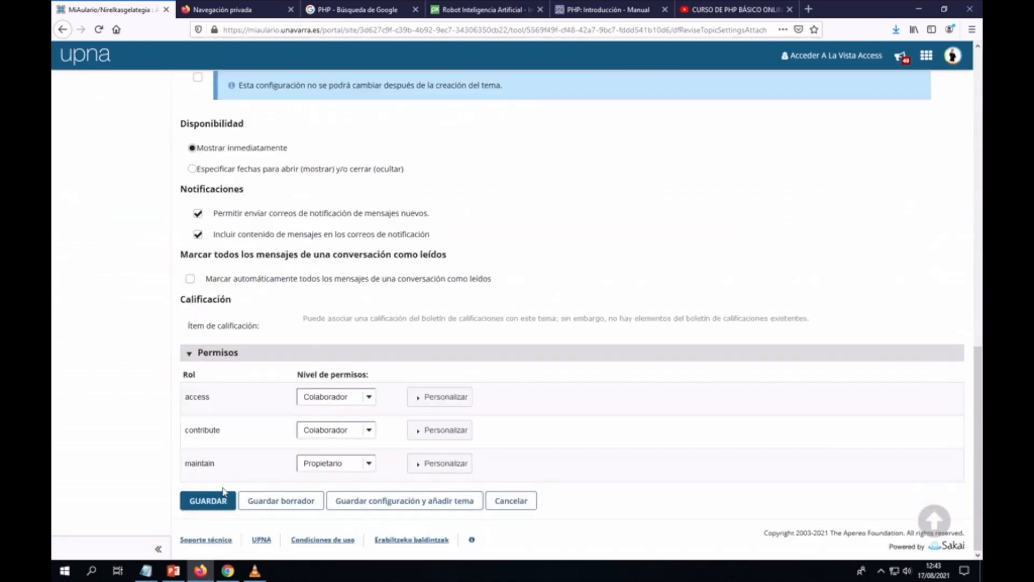
Step: Add a third topic titled 'Dudas del Tema 3' and save it
click(400, 503)
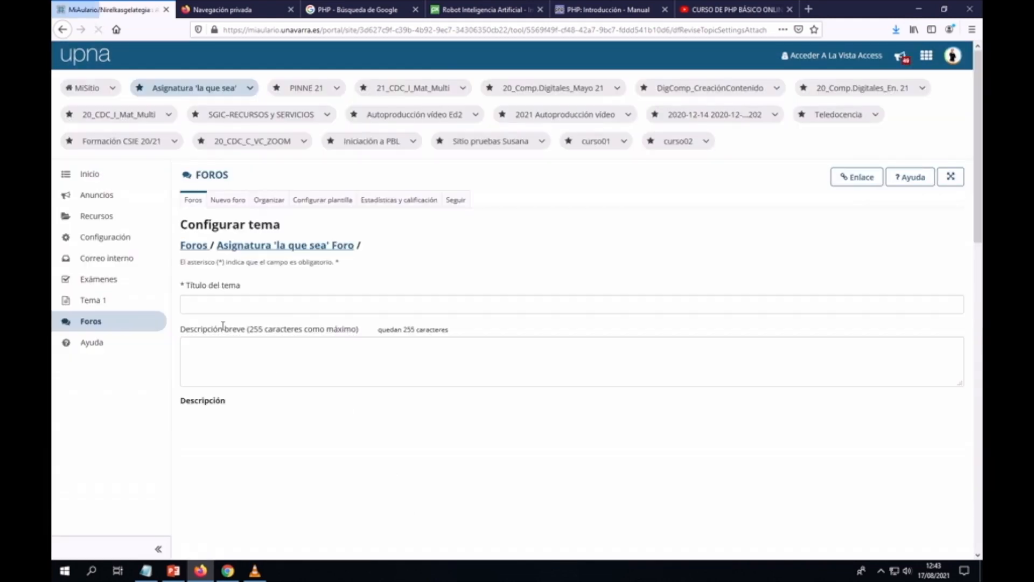
click(216, 306)
key(ctrl+v)
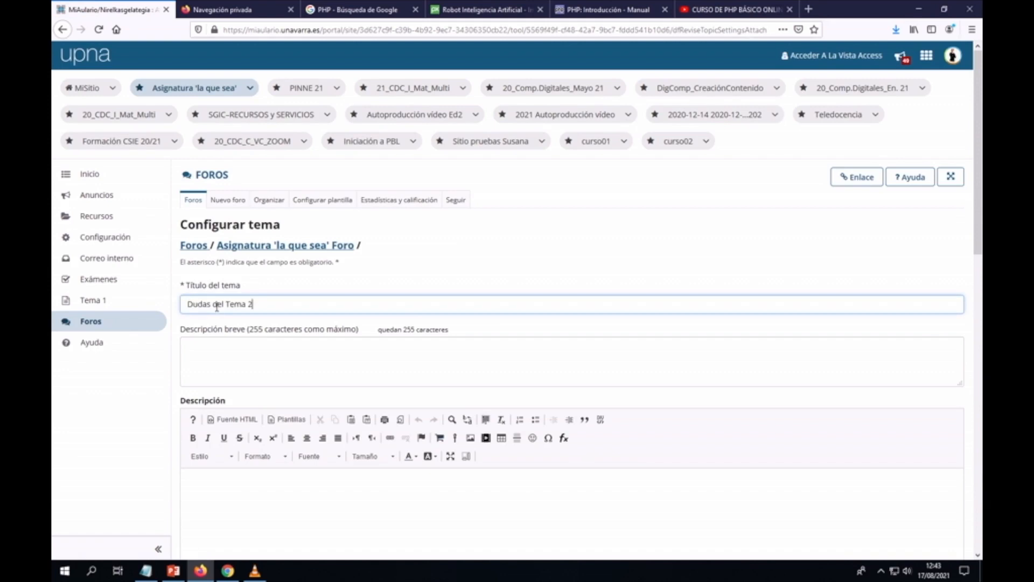
drag(246, 305, 253, 305)
text(3)
scroll(283, 306, down, 10)
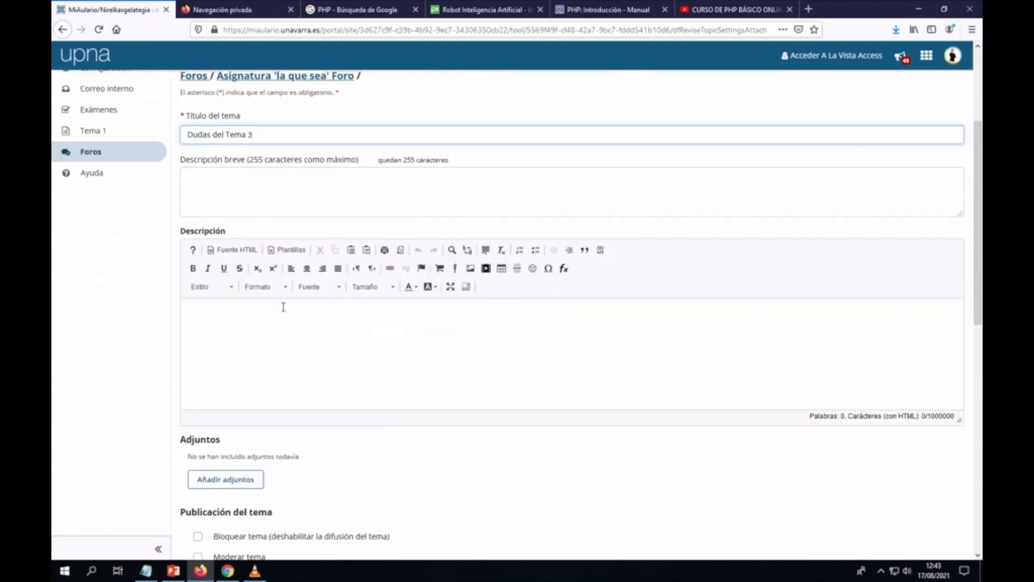
scroll(283, 311, down, 2)
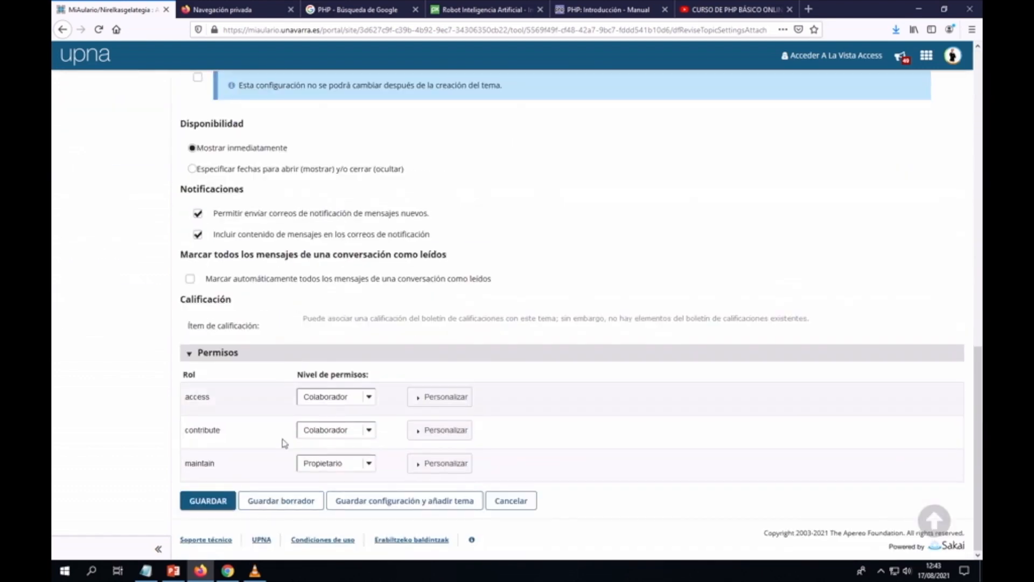
click(207, 505)
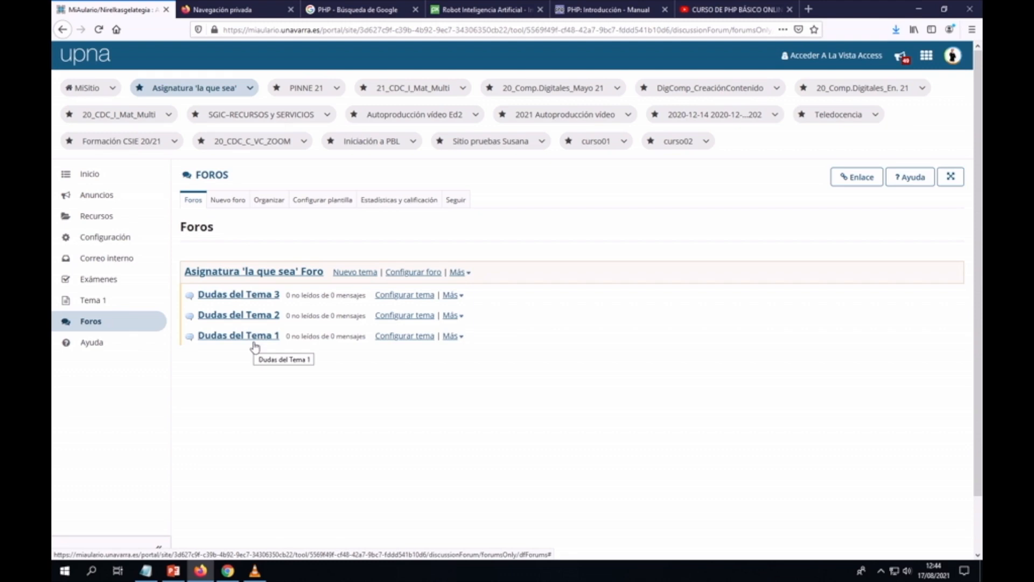
Step: Reorder the forum topics so Dudas del Tema 1, 2 and 3 appear in positions 1, 2, 3
click(269, 205)
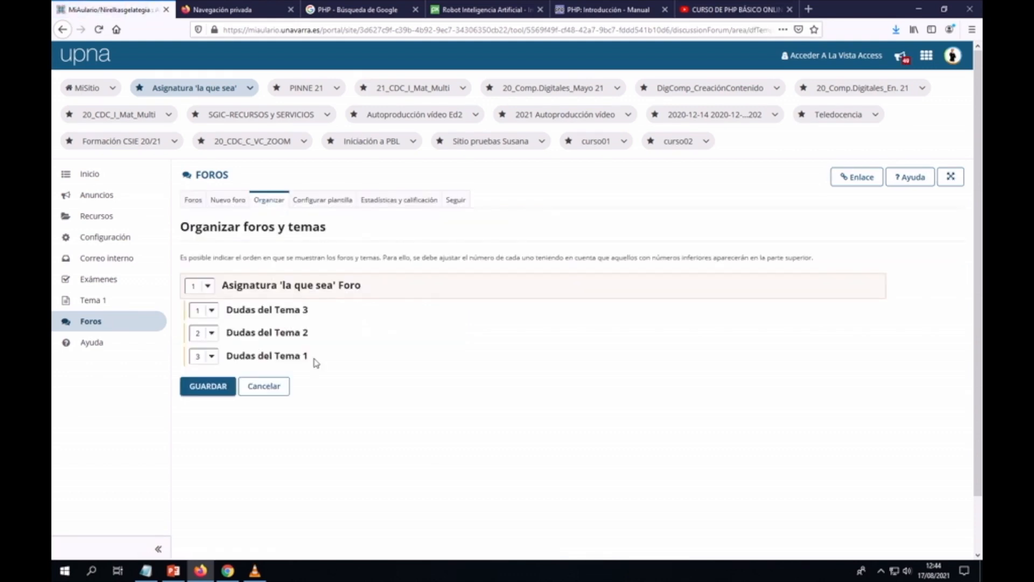
click(211, 356)
click(198, 370)
click(210, 330)
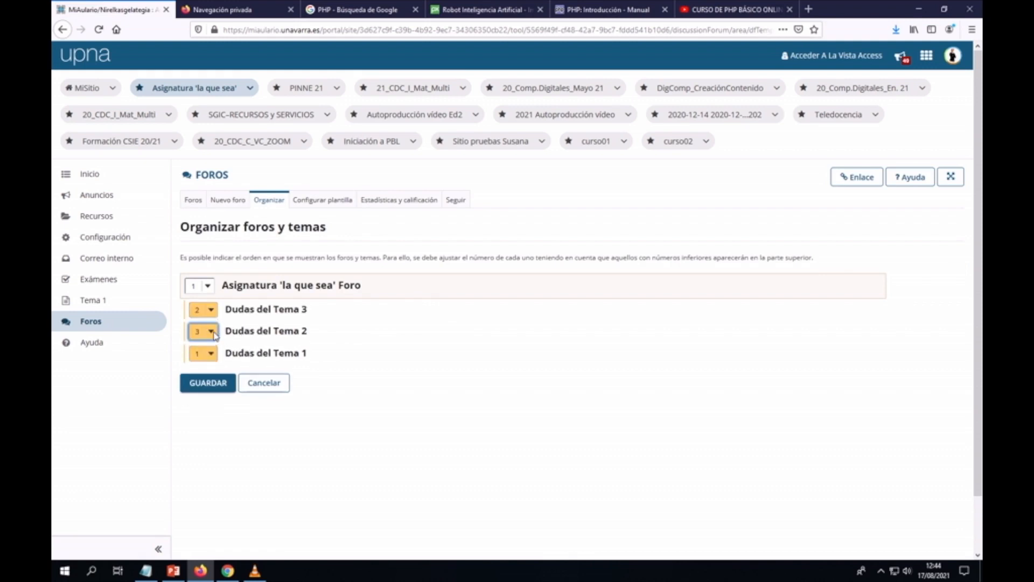
click(205, 359)
click(209, 385)
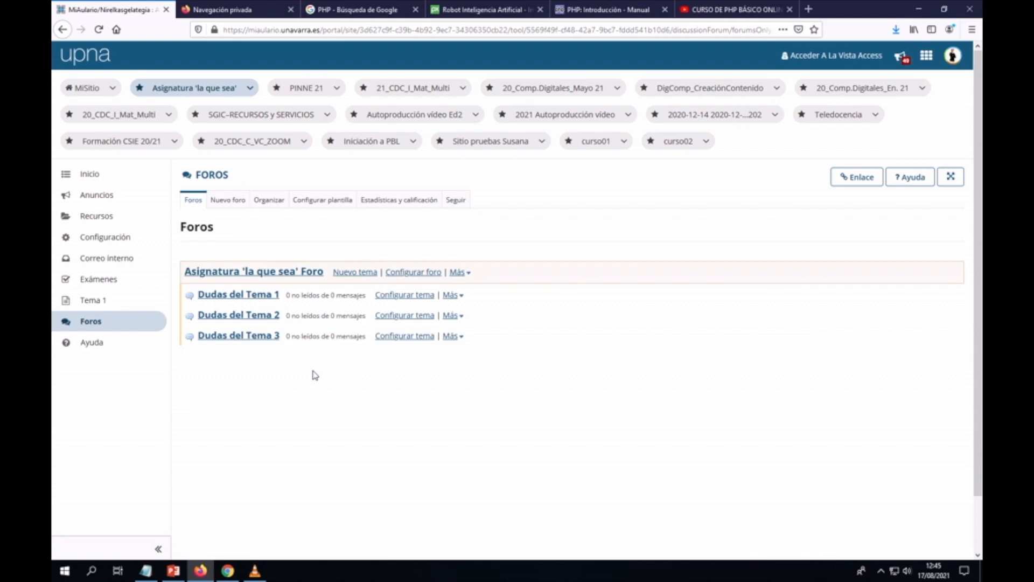
Step: Open the Tema 1 lesson page and scroll down to its Espacio de comunicación section
click(92, 302)
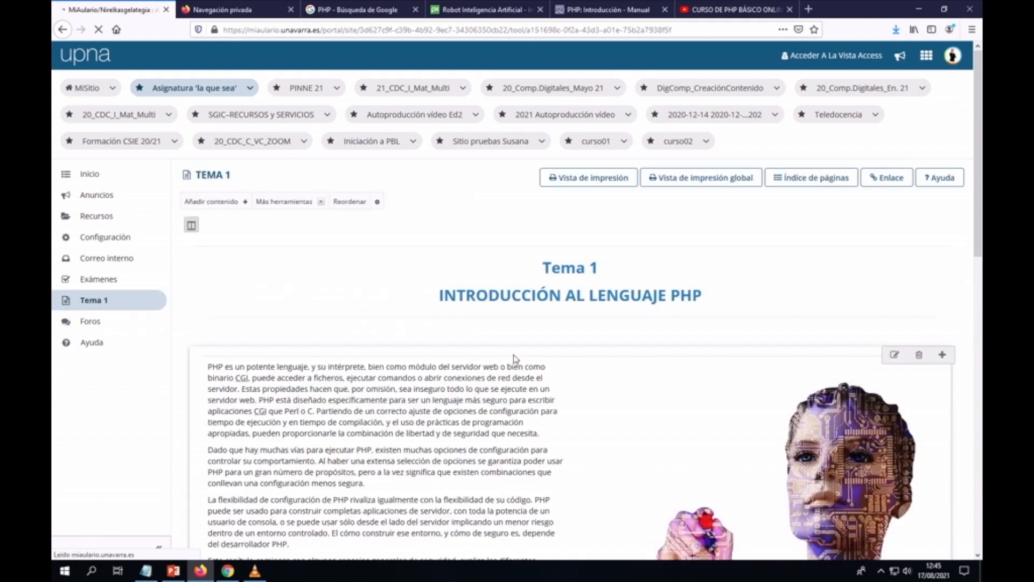
scroll(514, 358, down, 3)
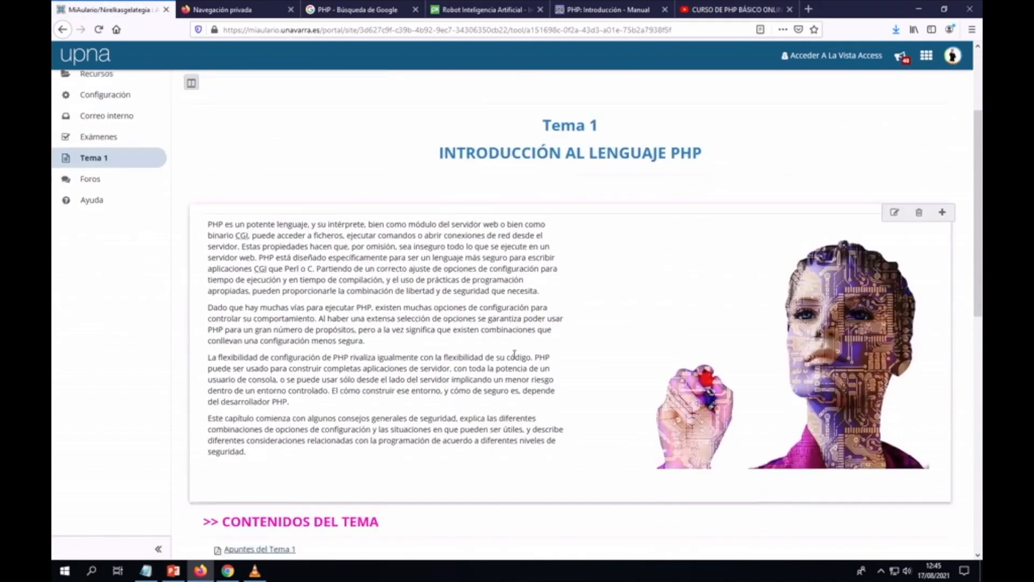
scroll(514, 353, down, 9)
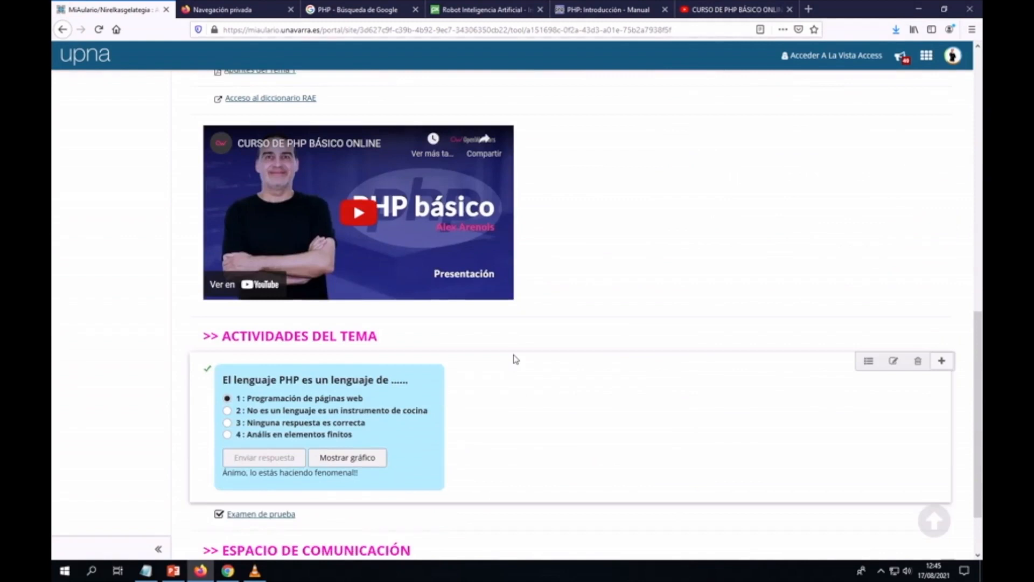
scroll(515, 360, down, 2)
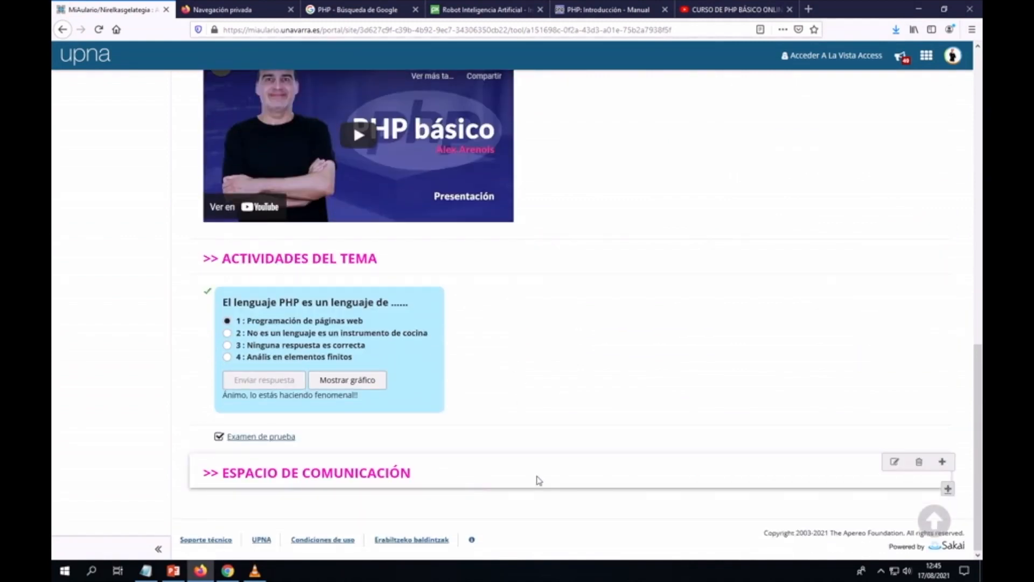
Step: Add a forum link item to Tema 1 pointing to the topic 'Dudas del Tema 1'
scroll(580, 455, up, 9)
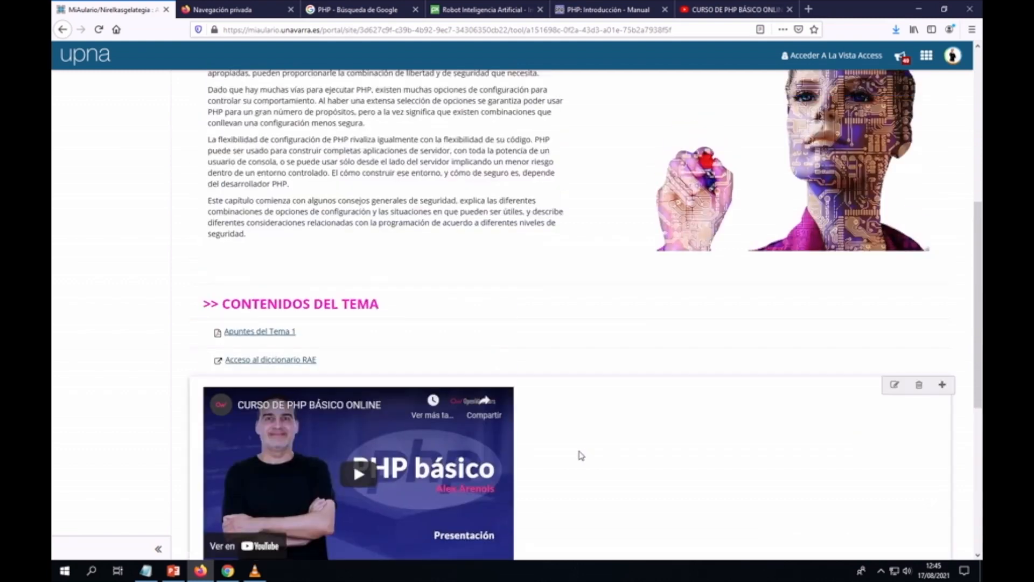
scroll(581, 455, up, 6)
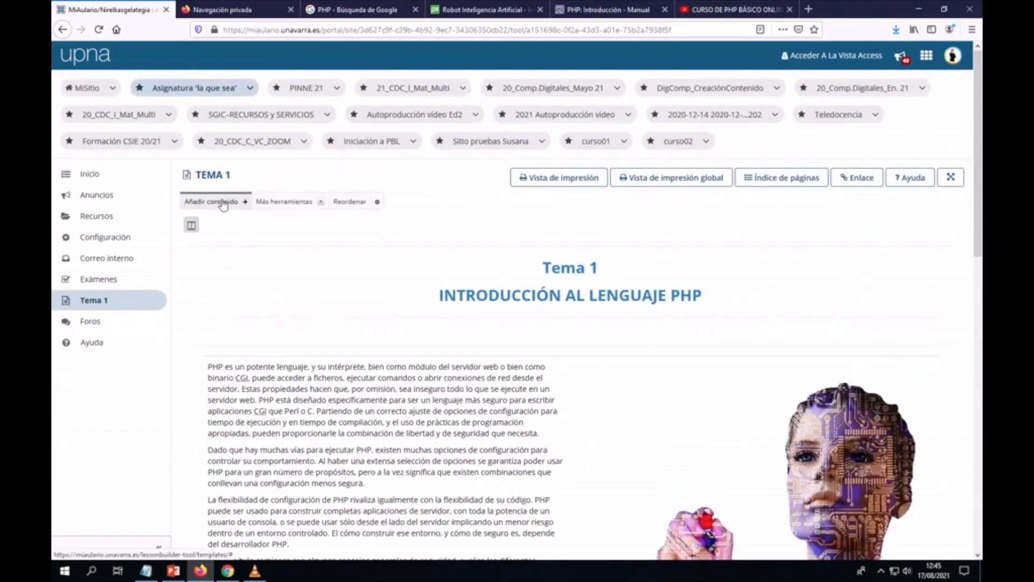
click(245, 204)
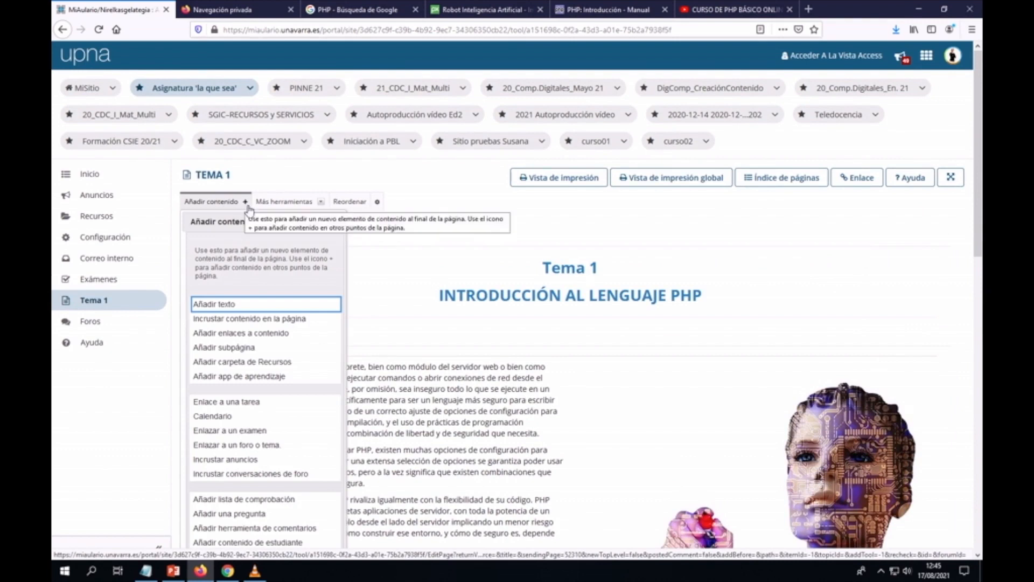
scroll(252, 252, down, 3)
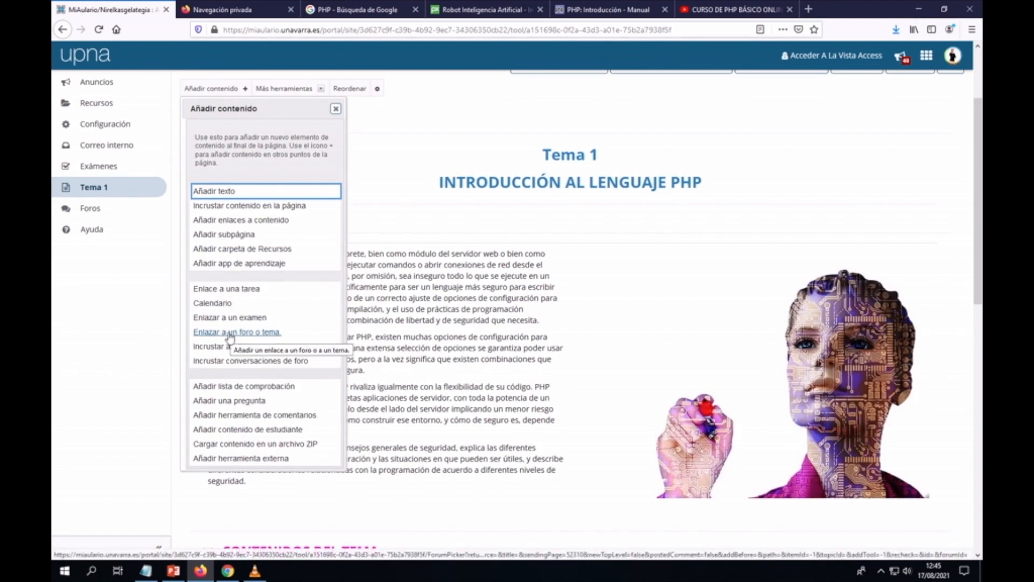
click(231, 333)
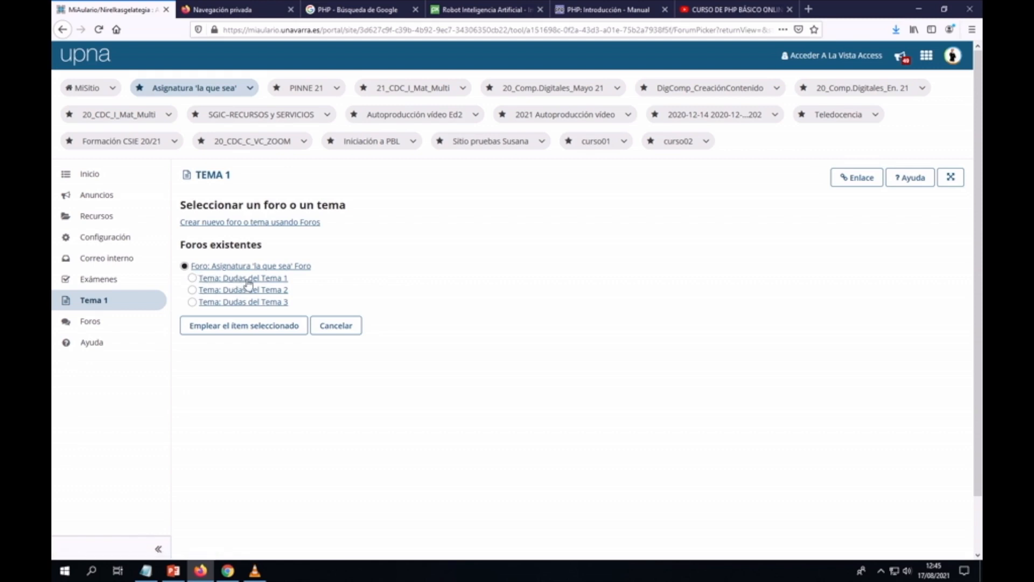
click(192, 279)
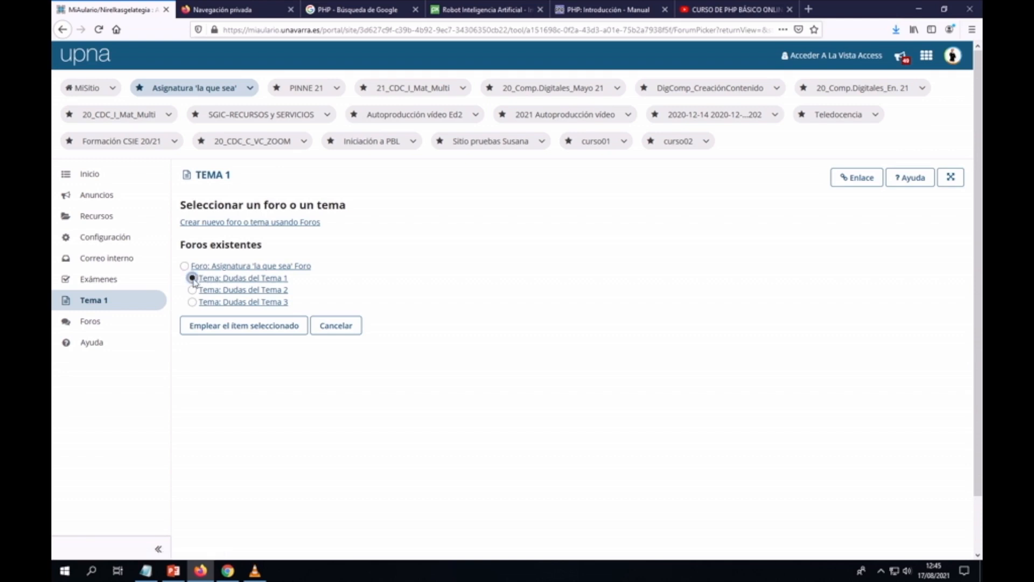
click(237, 330)
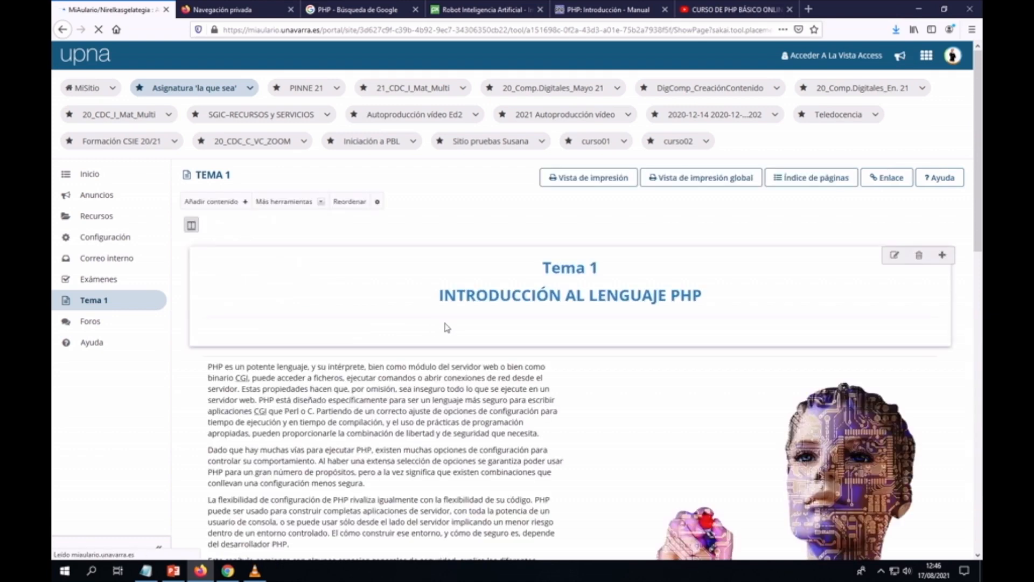
scroll(446, 328, down, 15)
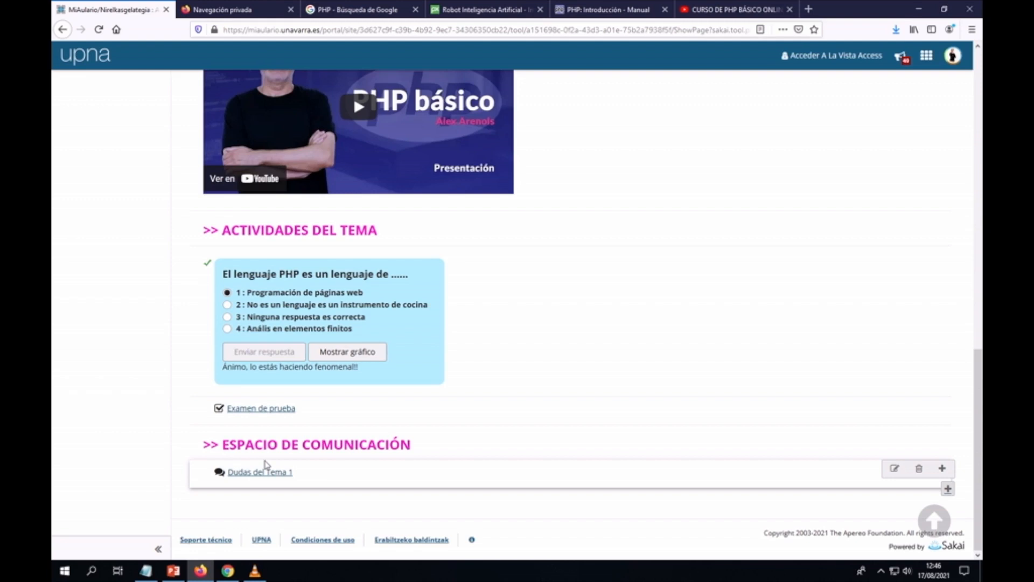
scroll(568, 393, up, 5)
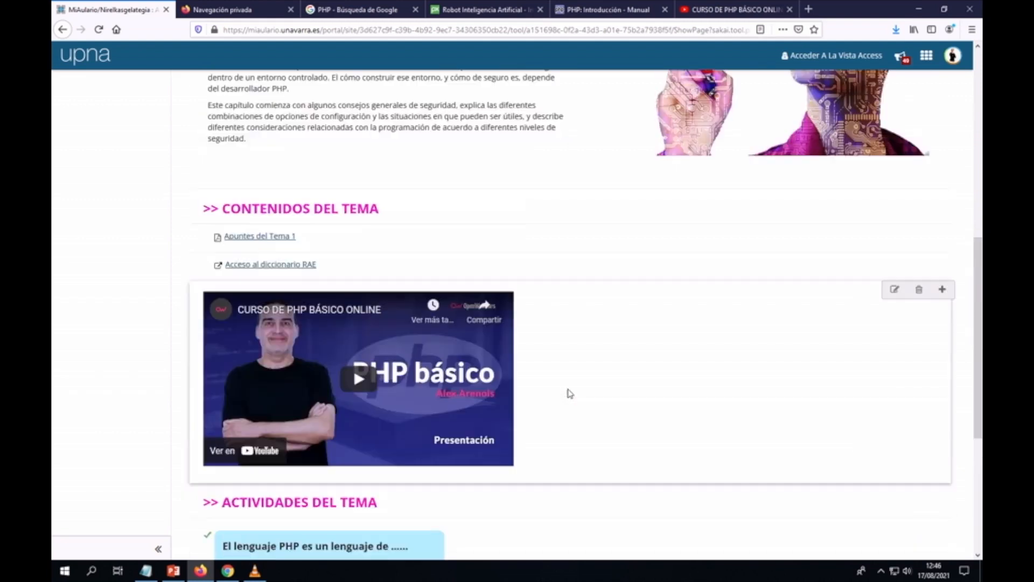
scroll(570, 394, up, 8)
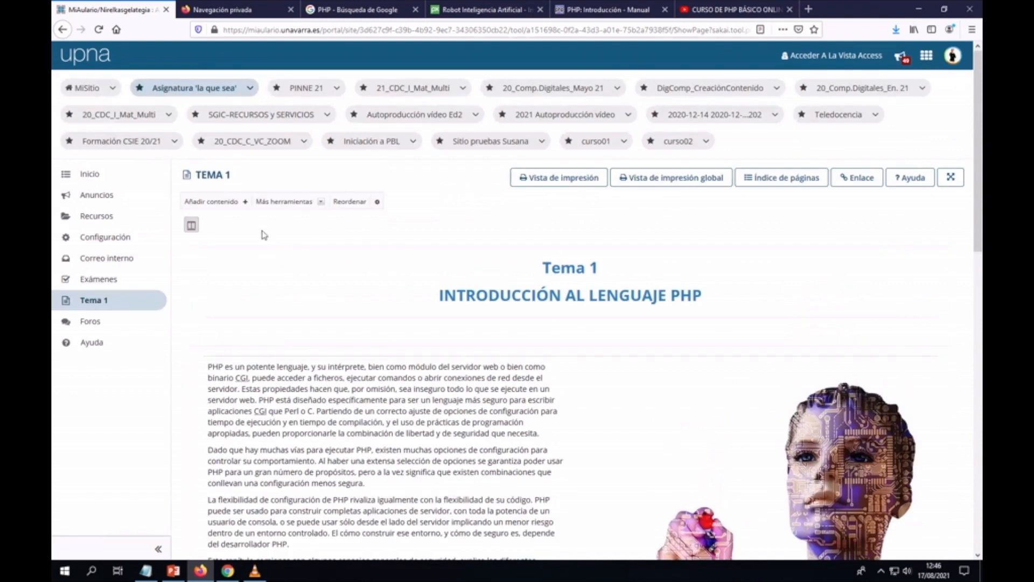
Step: Add a comments tool to Tema 1 and scroll down to it in the communication space
click(245, 202)
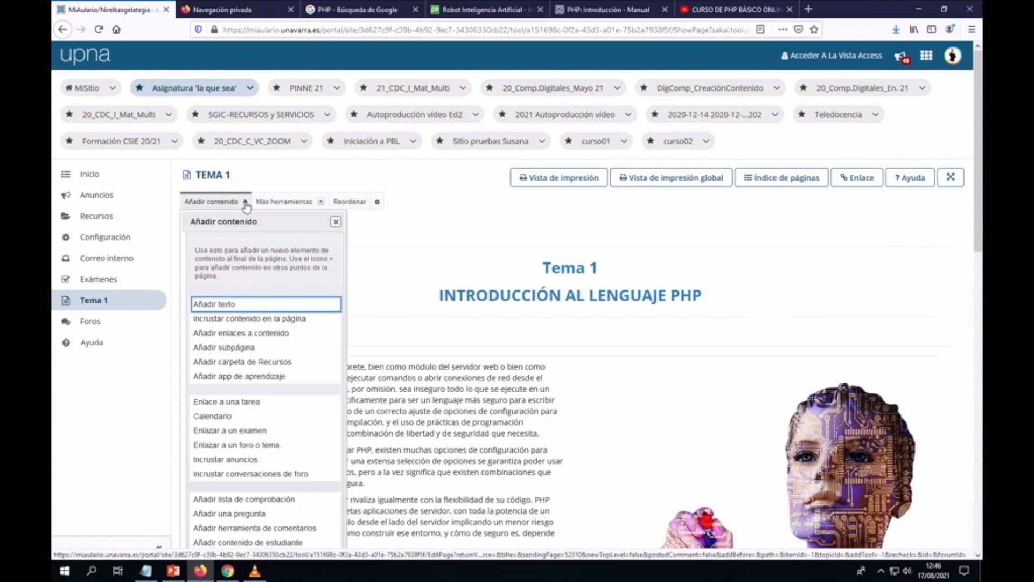
scroll(247, 215, down, 3)
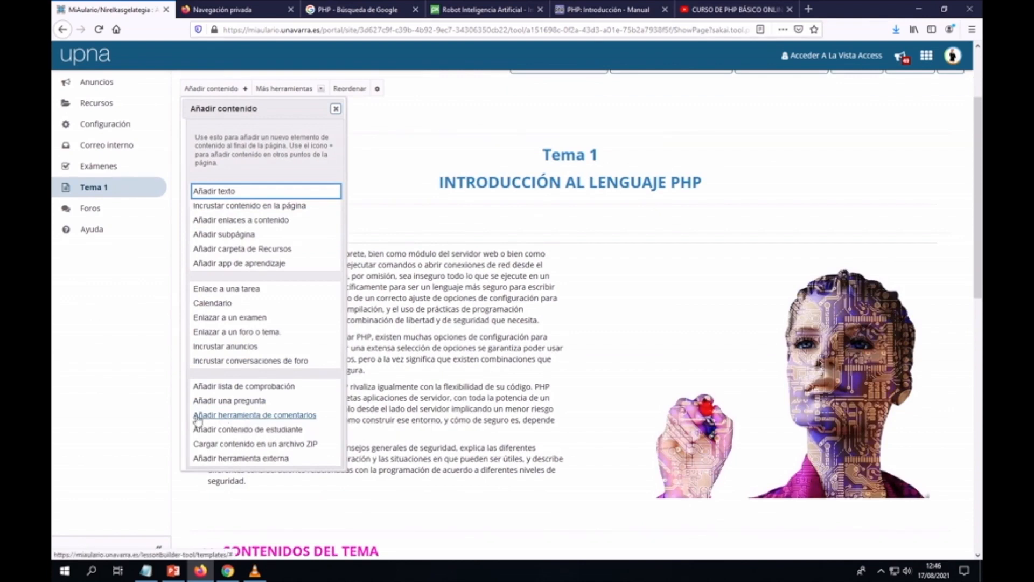
click(277, 416)
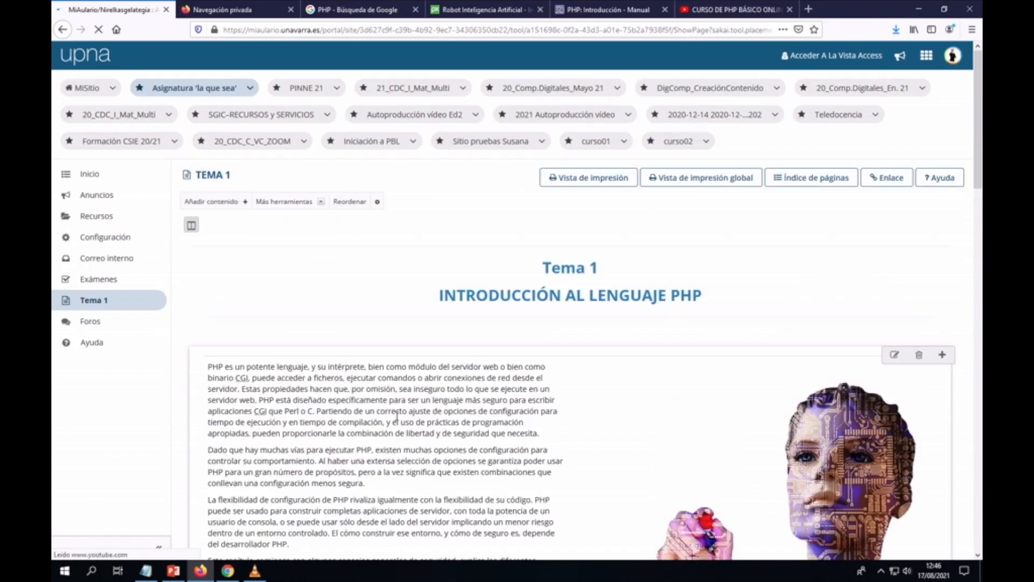
scroll(398, 420, down, 7)
scroll(398, 421, down, 7)
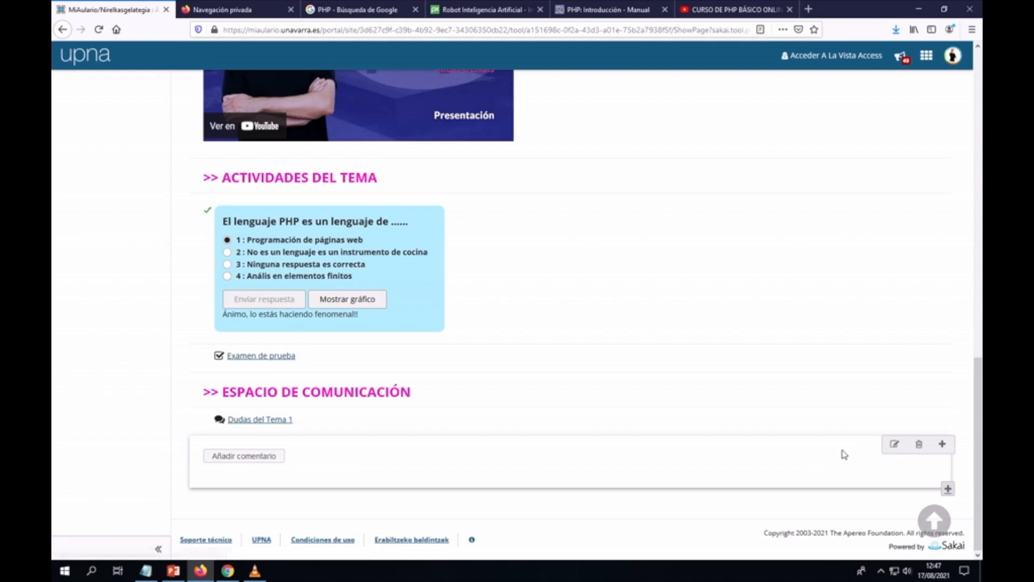
Step: Turn on 'Mantener los comentarios anónimos entre estudiantes' for the comments item and update it
click(894, 448)
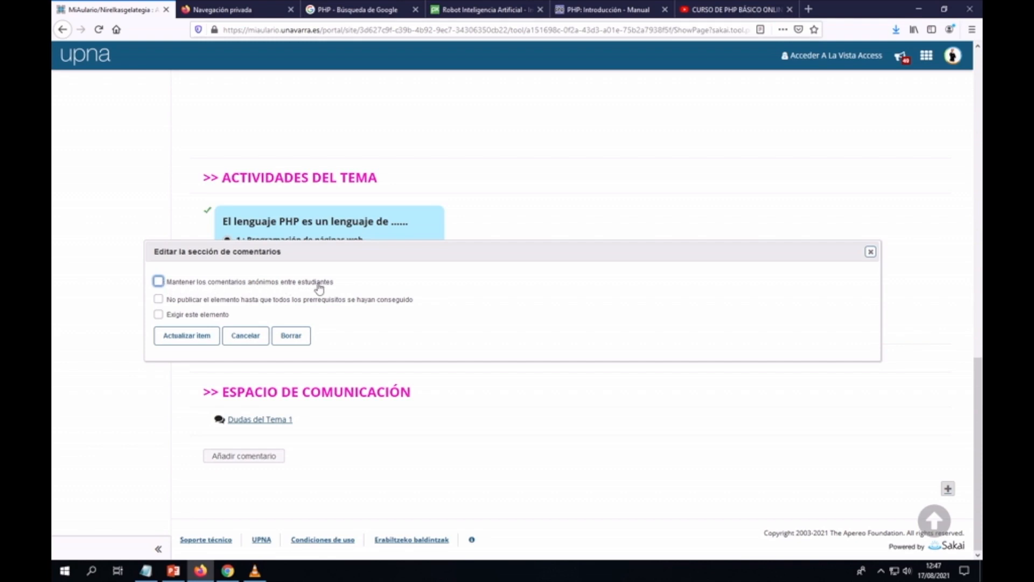
click(160, 282)
click(190, 339)
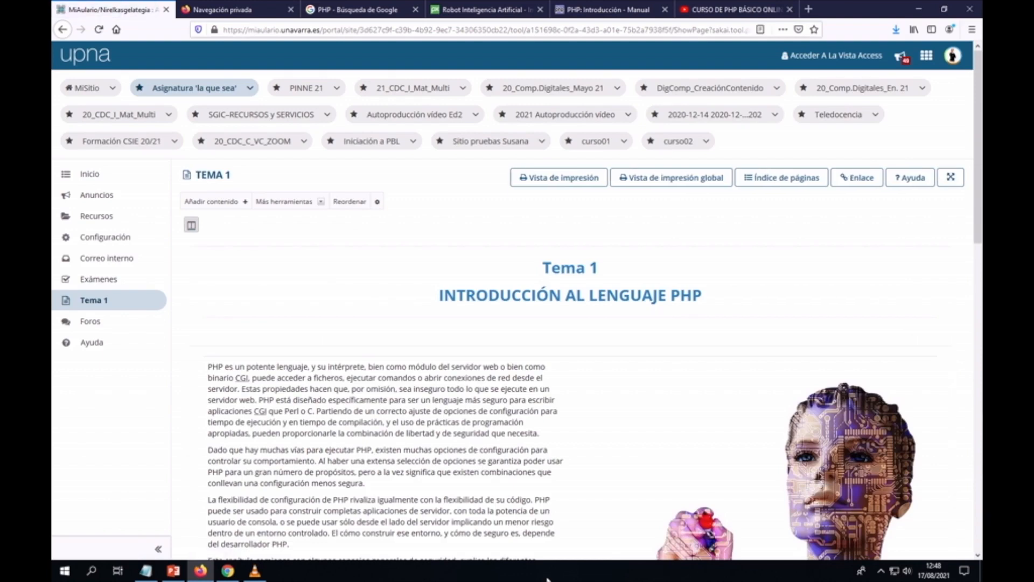
Step: Switch the Tema 1 lesson page to the student view
scroll(566, 419, down, 5)
scroll(569, 419, down, 4)
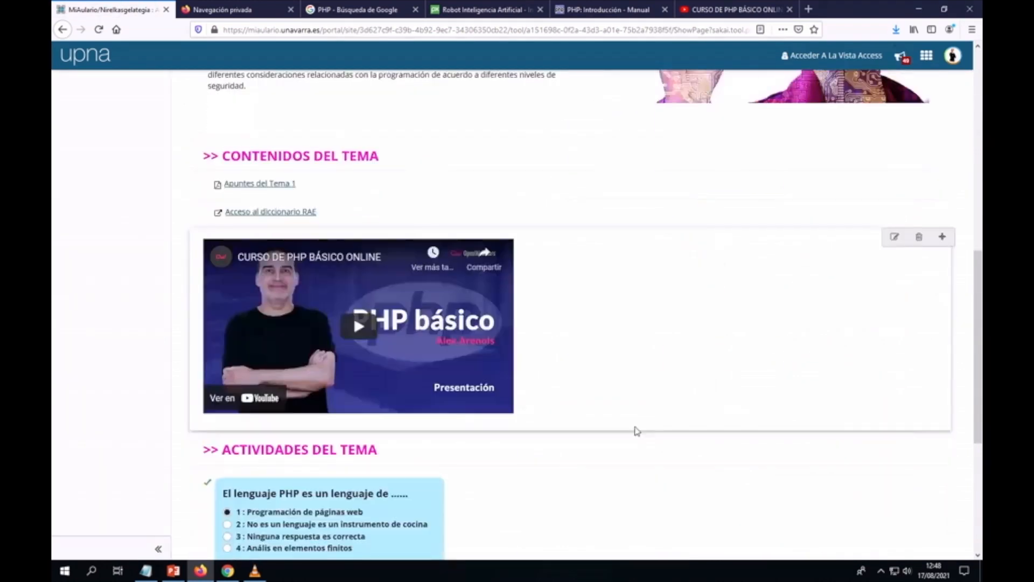
scroll(686, 439, up, 7)
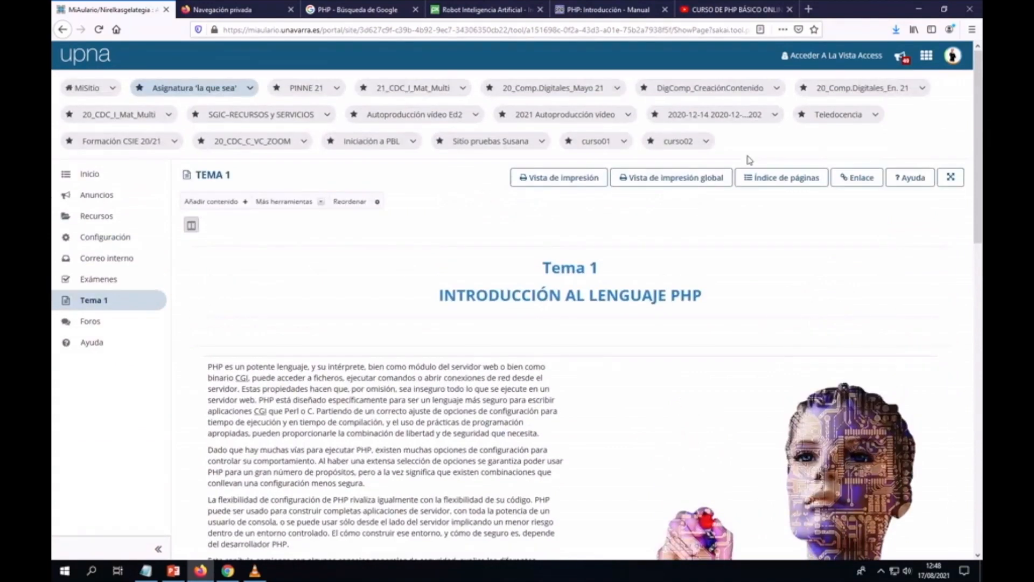
click(831, 56)
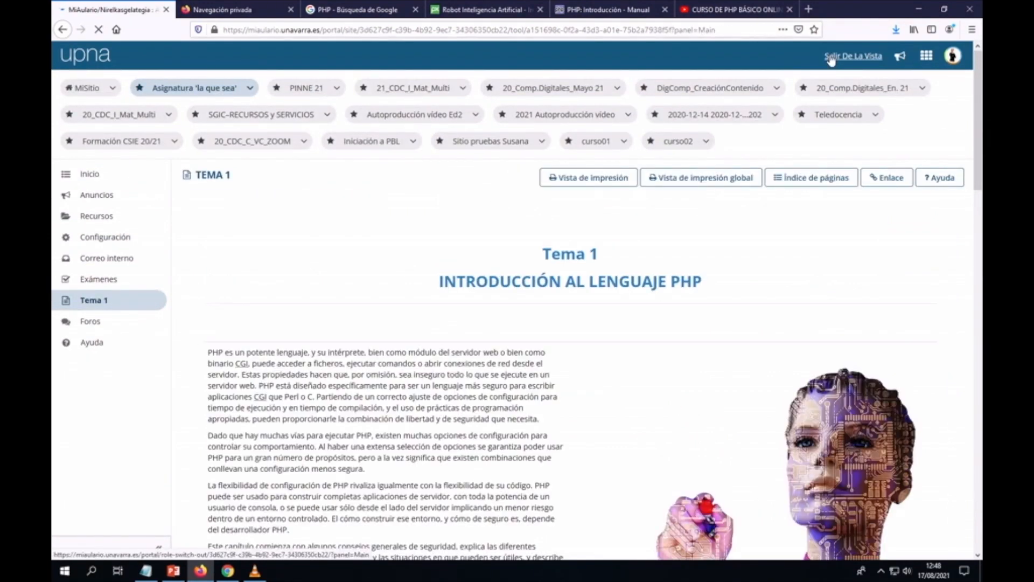
Step: Post a comment saying the topic was very interesting and well presented
scroll(664, 245, down, 14)
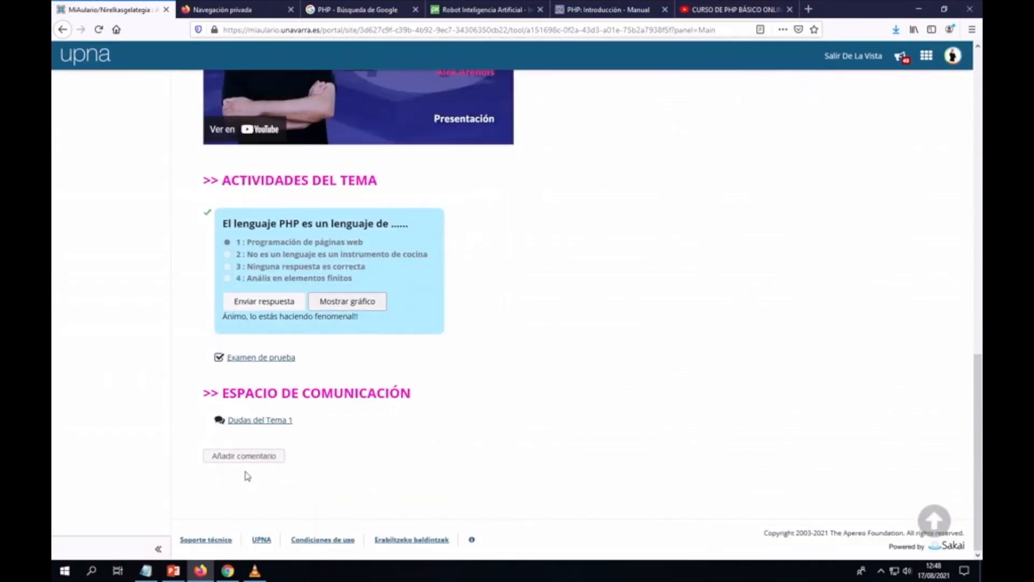
click(240, 458)
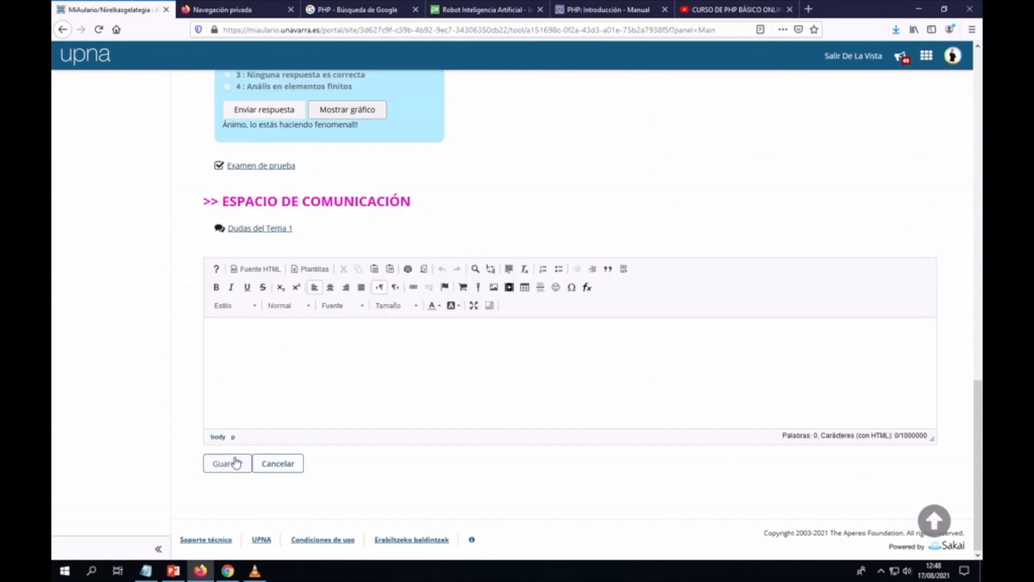
text(Este tema )
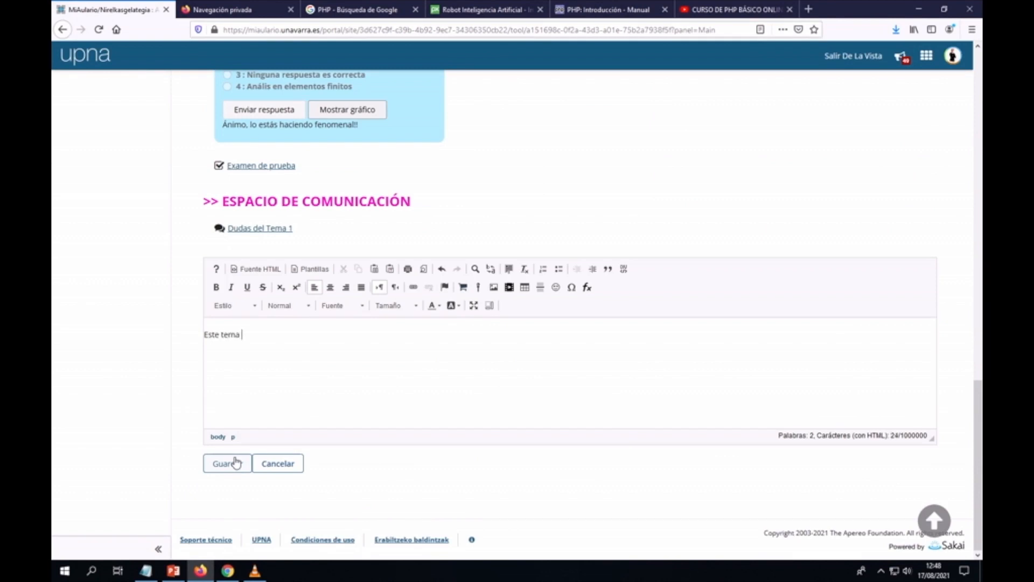
text(me ha parecido muy inter)
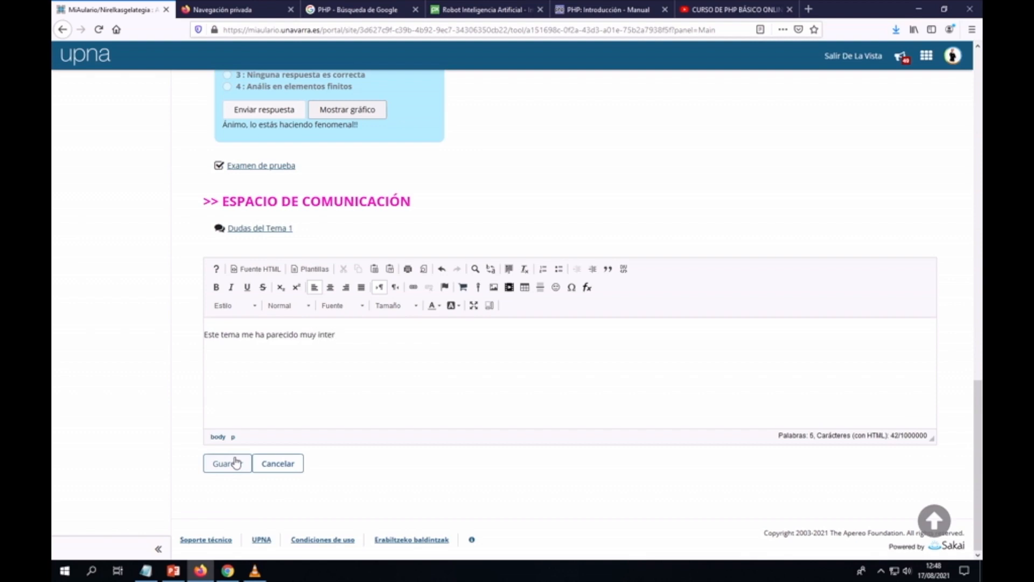
text(ssante y la forma de pr)
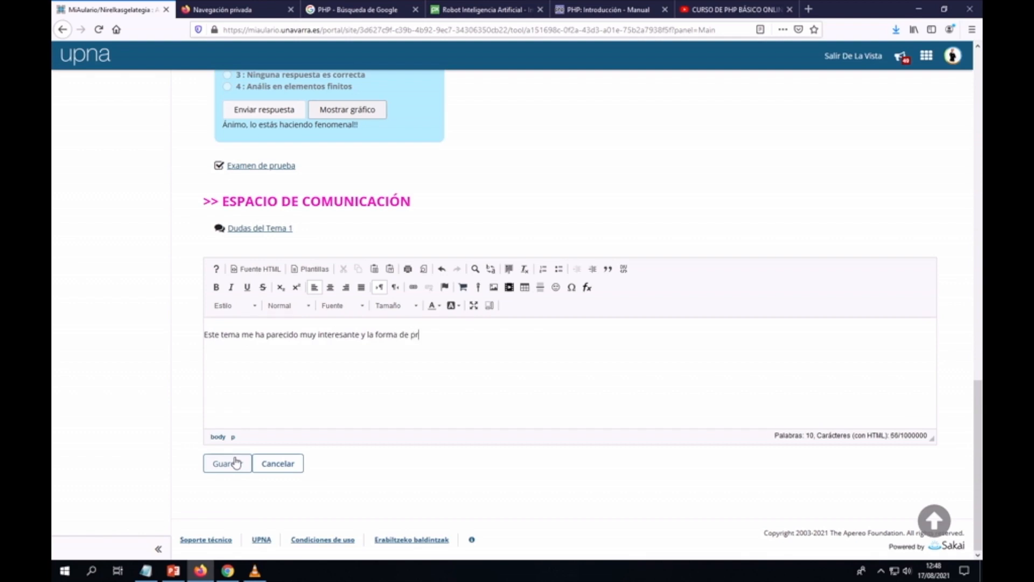
text(esentación del mismo me ha a)
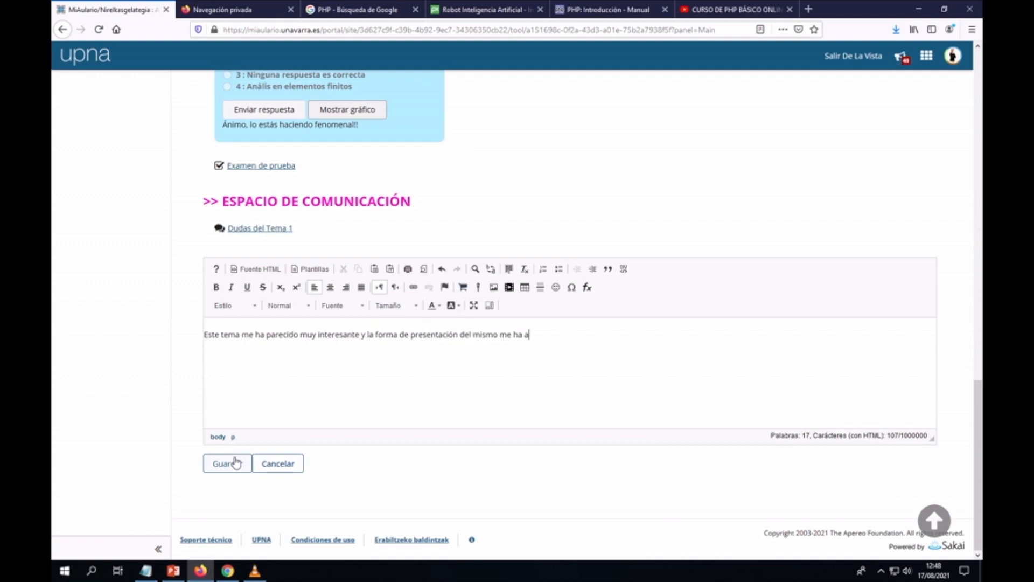
text(yudado con el)
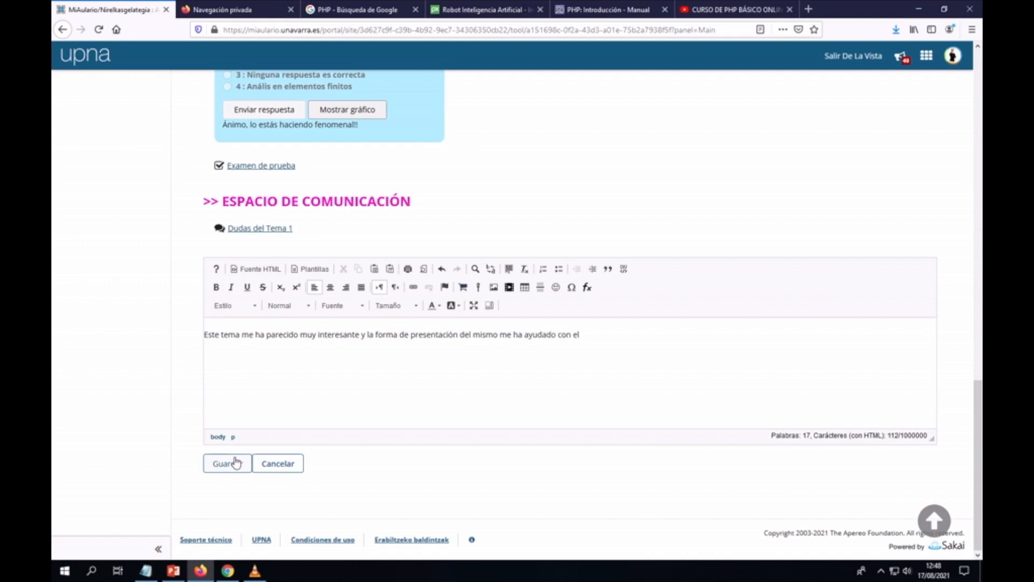
text( estudio.)
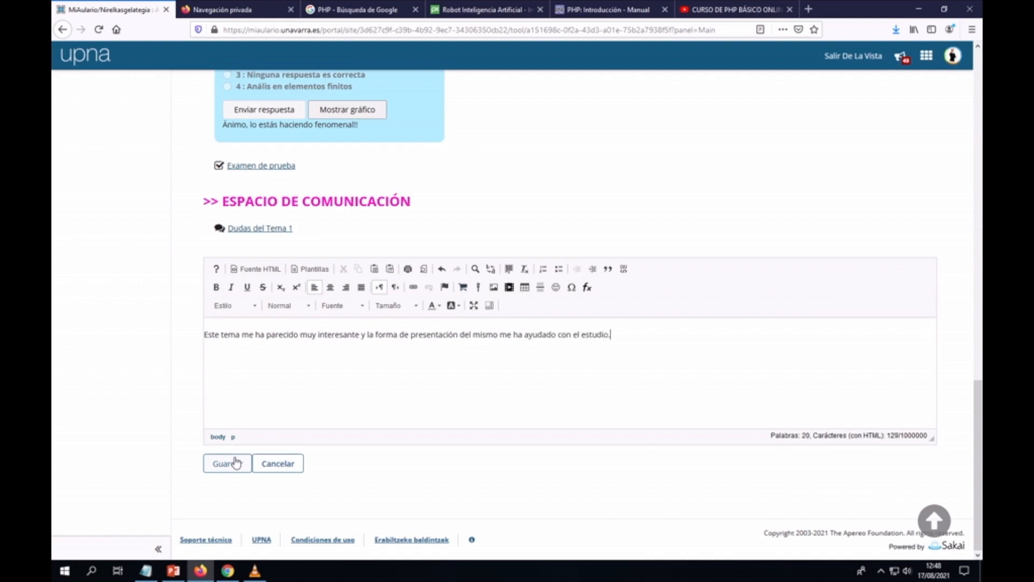
click(228, 464)
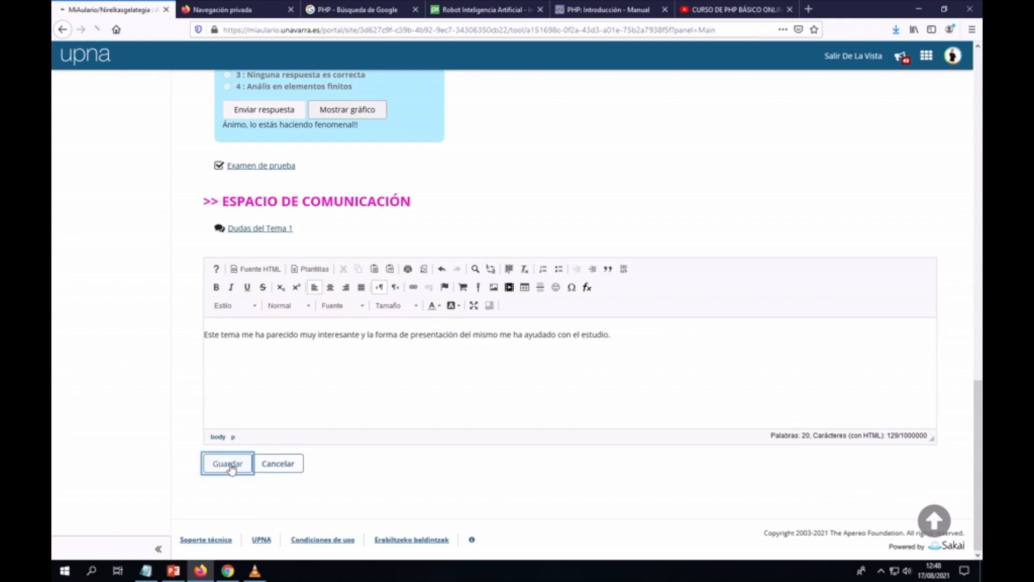
Step: Leave the student view and scroll down to the comment credited to 'Anónimo 1'
scroll(493, 415, down, 15)
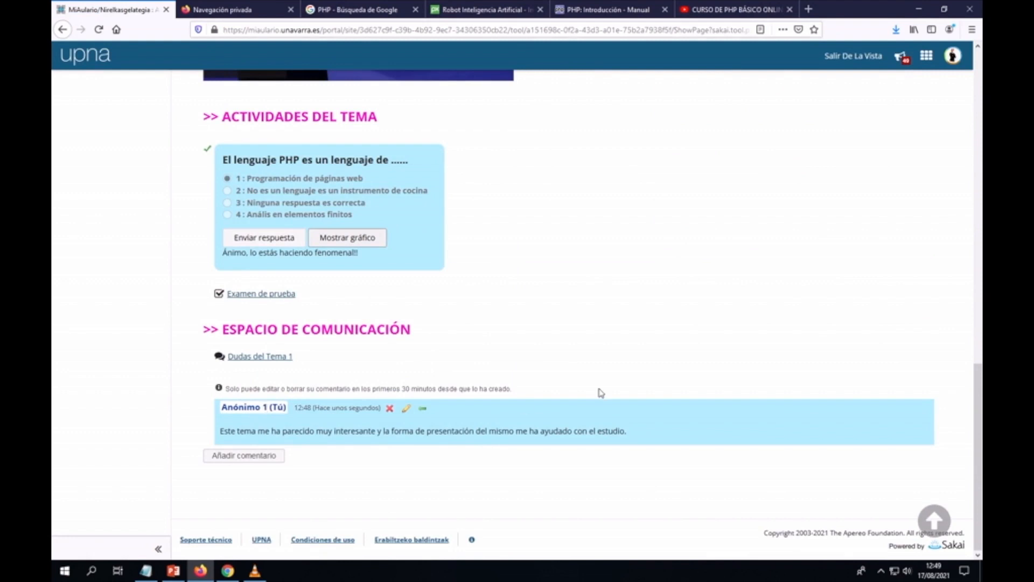
scroll(756, 350, up, 15)
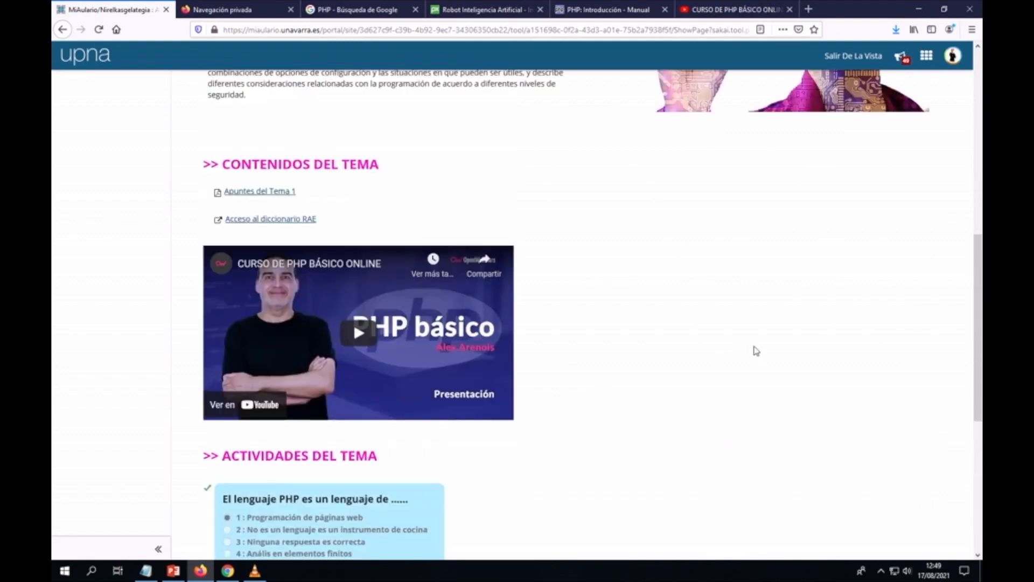
scroll(756, 351, up, 2)
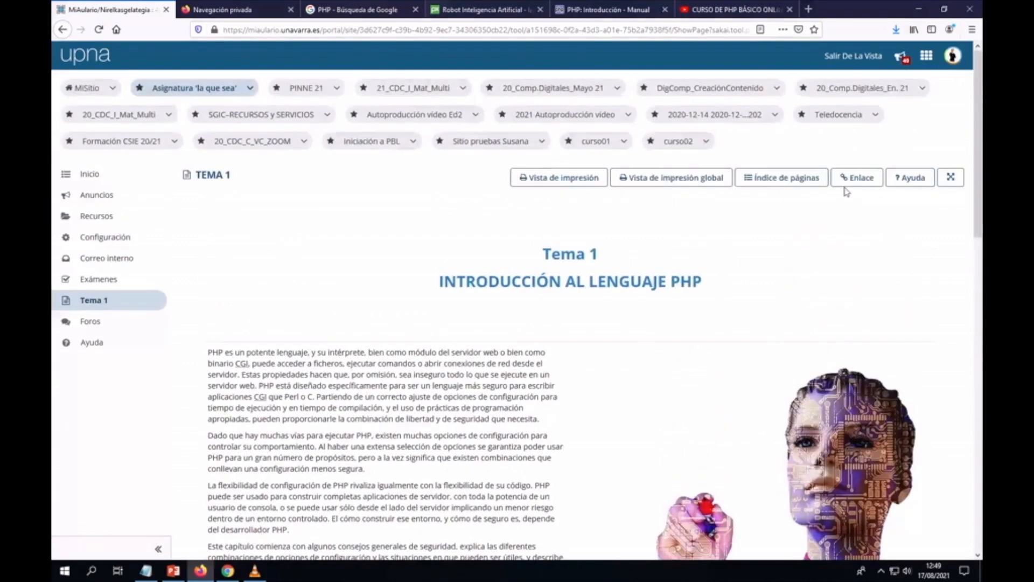
click(860, 58)
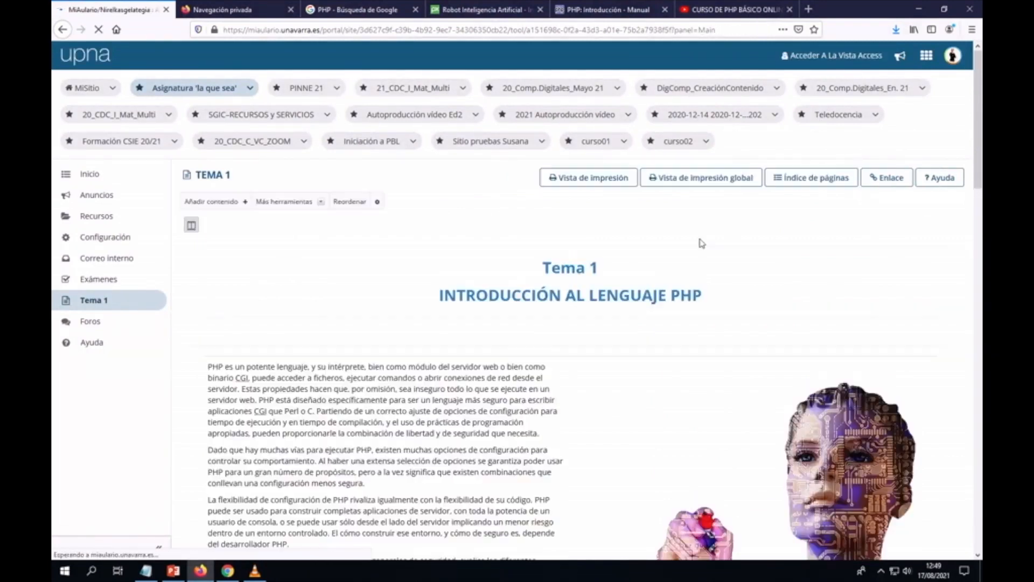
scroll(700, 242, down, 4)
scroll(703, 246, down, 8)
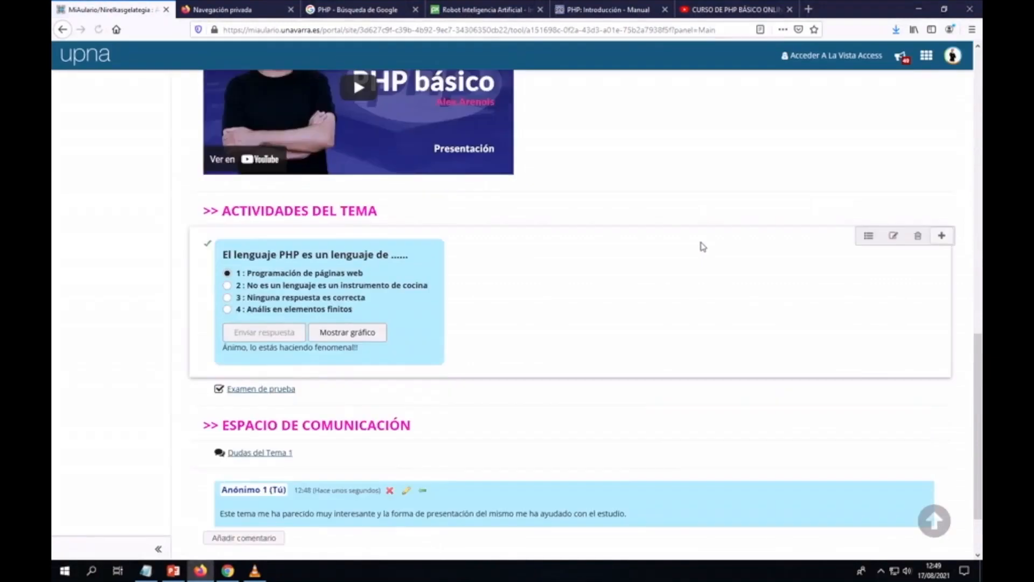
scroll(703, 247, down, 2)
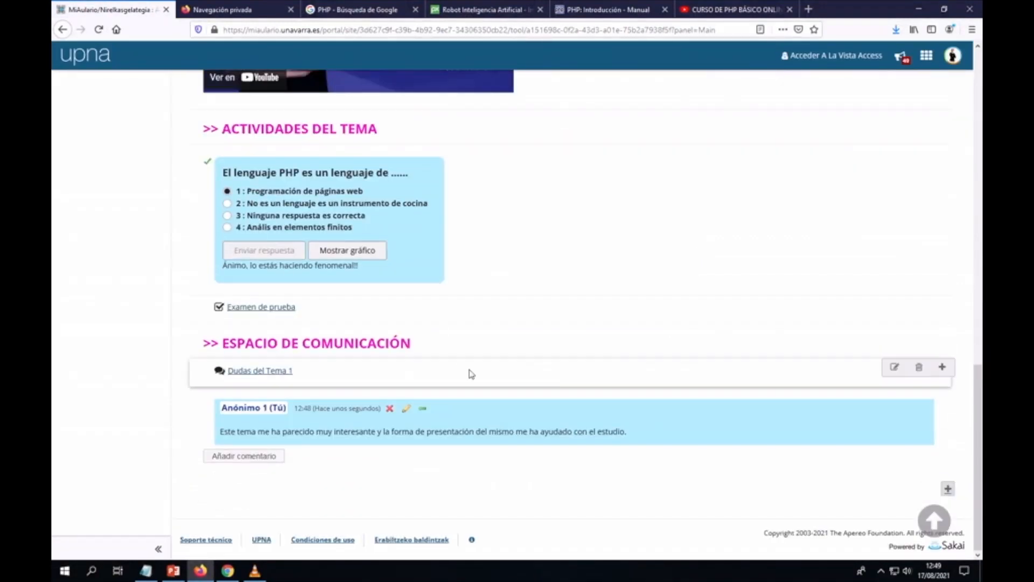
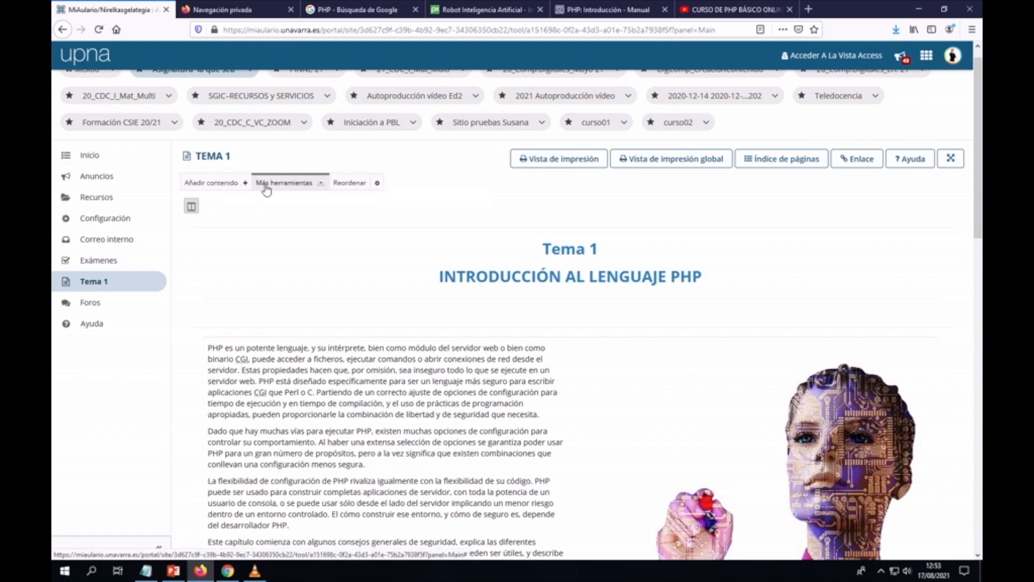
Step: Choose Añadir más páginas from the Más herramientas menu on the Tema 1 page
click(321, 184)
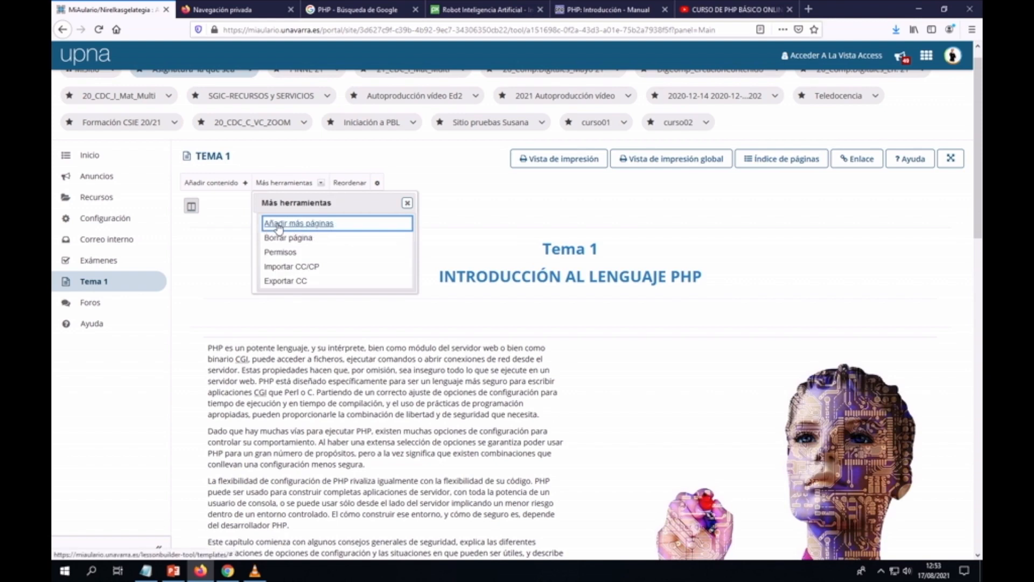
click(323, 224)
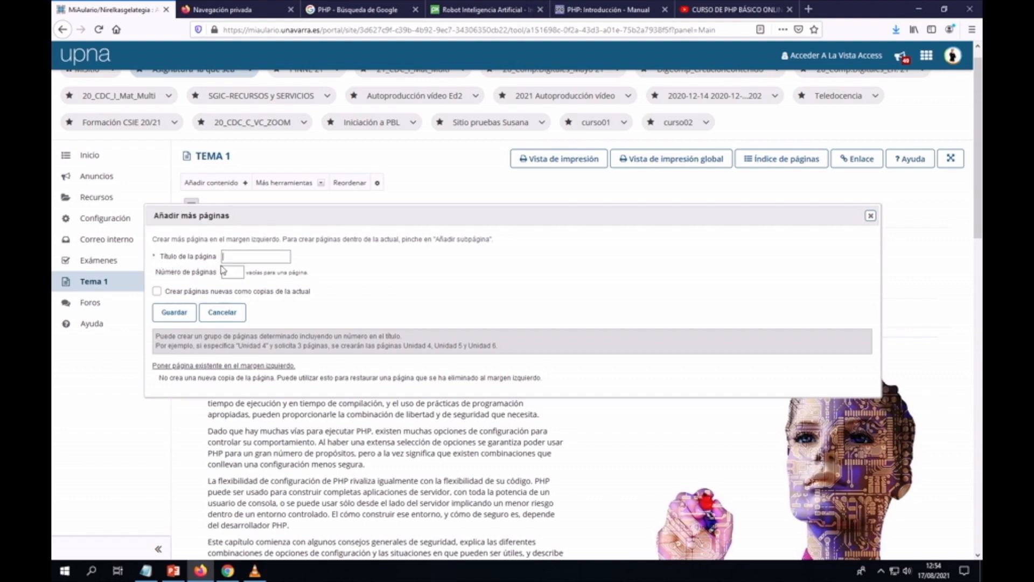
Step: Enter 'Tema 2' as the page title and 2 as the number of pages
text(ema 2)
text(2)
click(248, 257)
double_click(244, 257)
double_click(263, 346)
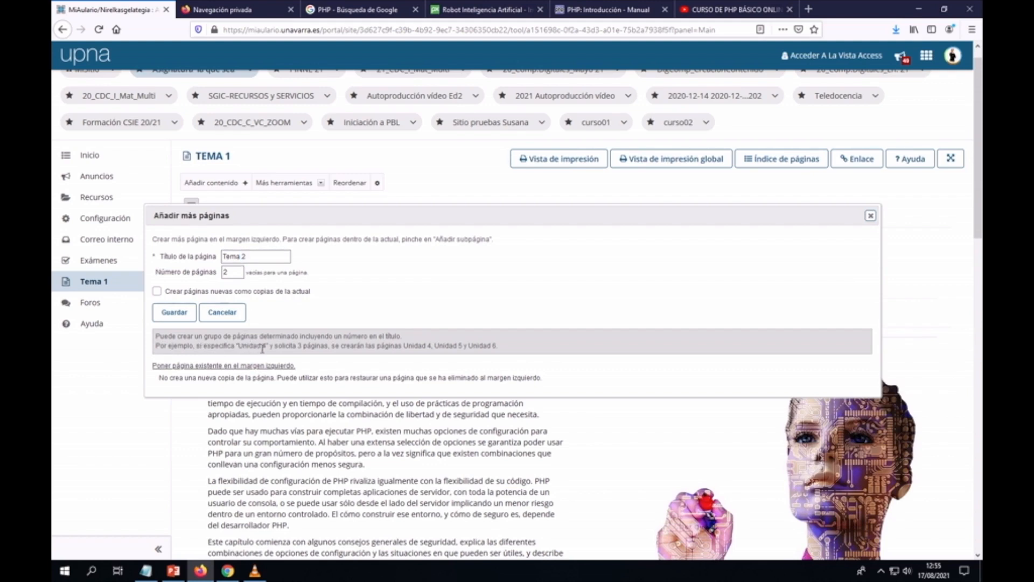
double_click(300, 346)
click(244, 259)
double_click(243, 257)
Step: Tick 'Crear páginas nuevas como copias de la actual' and save to create the pages
click(335, 283)
click(156, 293)
click(175, 316)
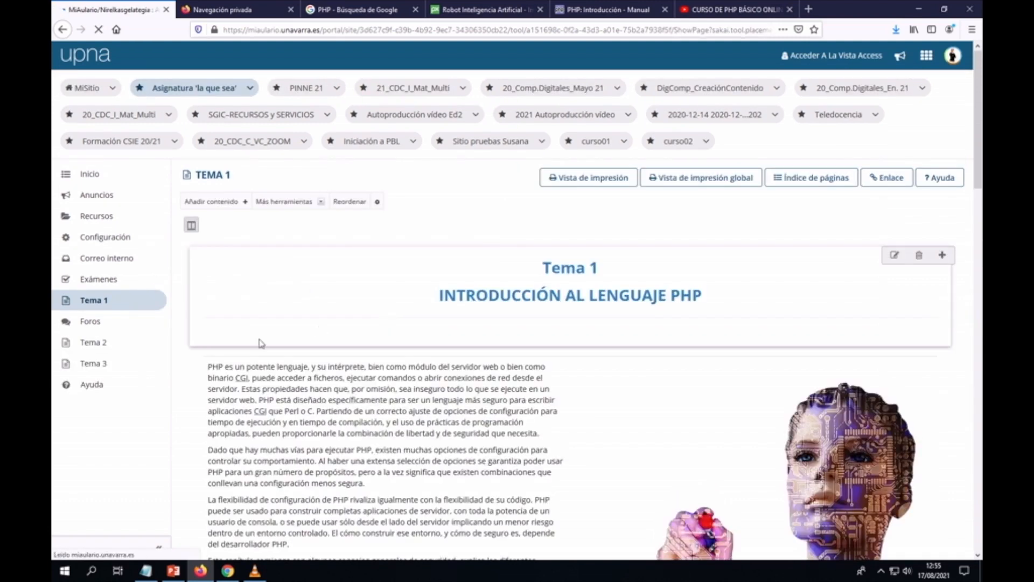
Step: Look through the new Tema 2 and Tema 3 pages, ending on Tema 2
click(93, 345)
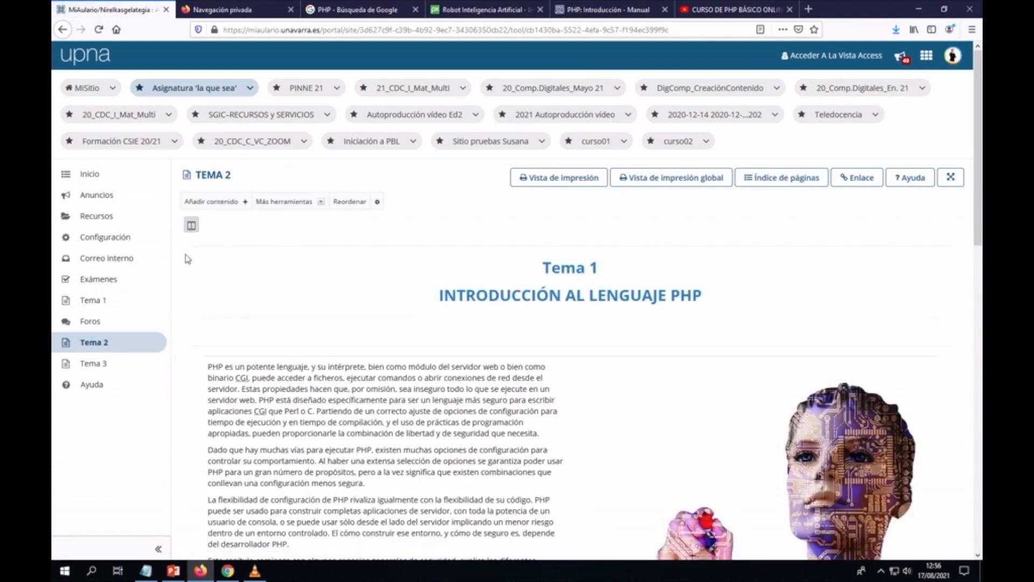
click(98, 365)
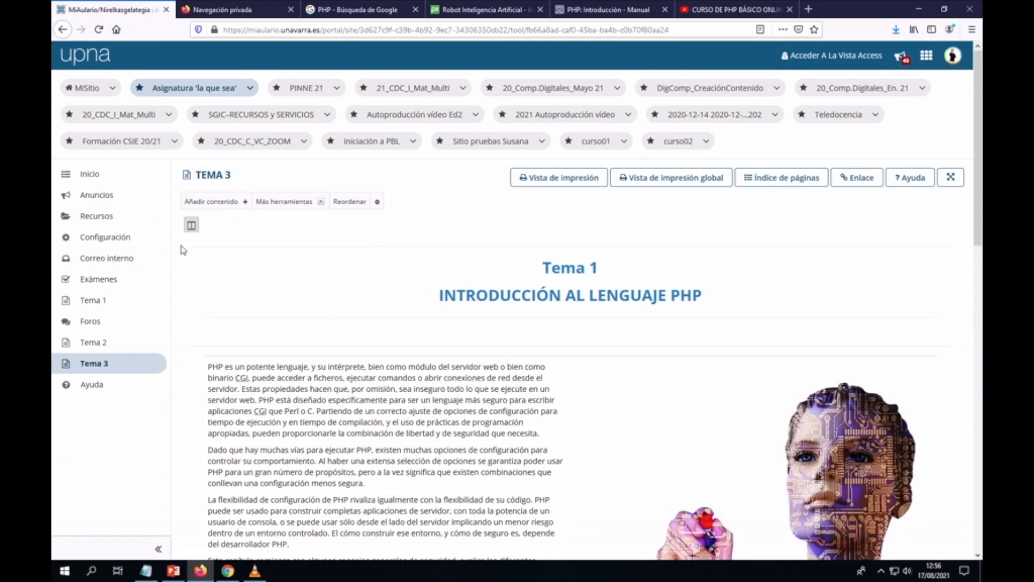
click(89, 347)
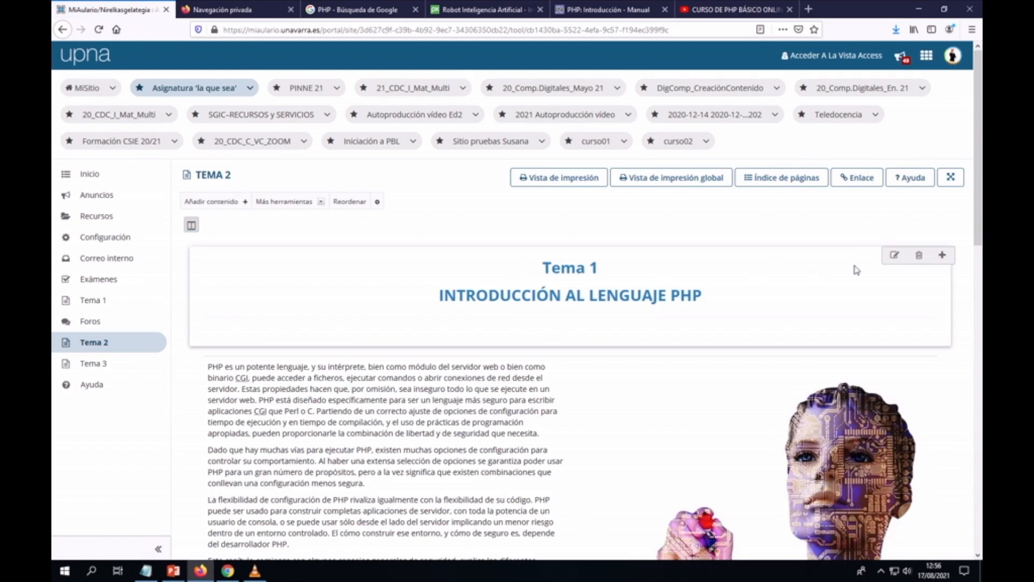
Step: Edit the heading block so it reads 'Tema 2' instead of 'Tema 1', and save
click(894, 256)
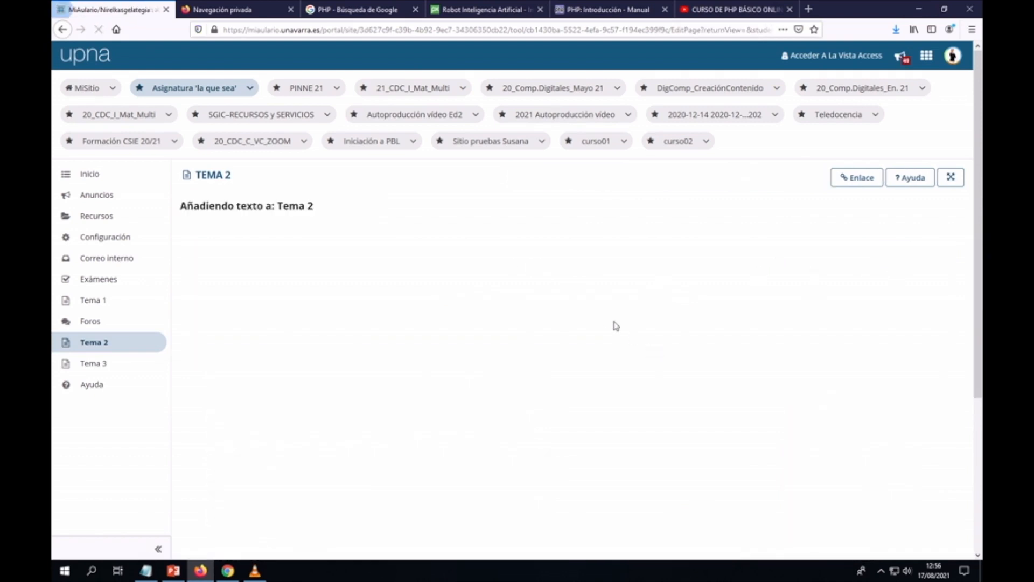
click(595, 290)
double_click(595, 291)
text(2)
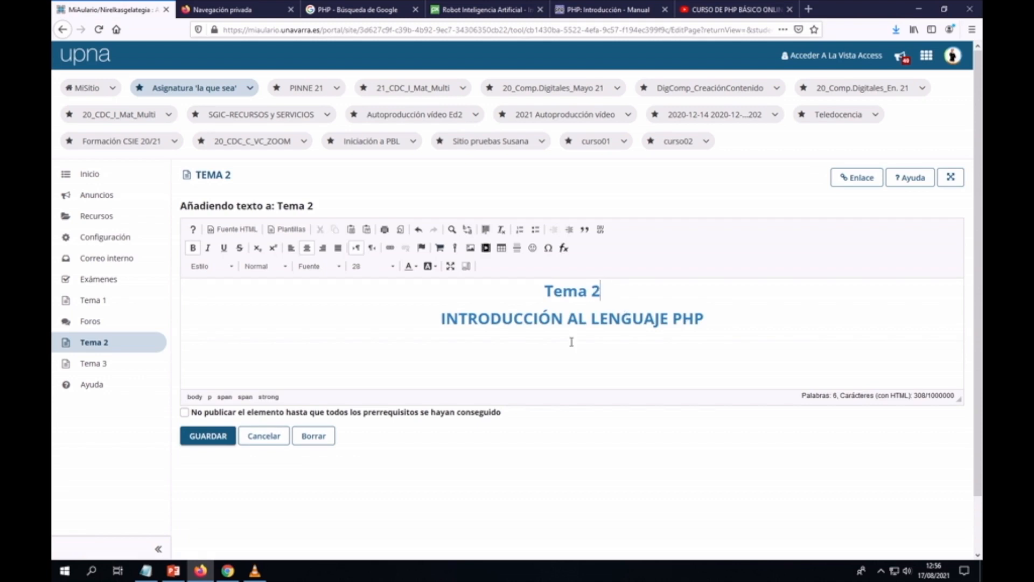
drag(443, 319, 704, 319)
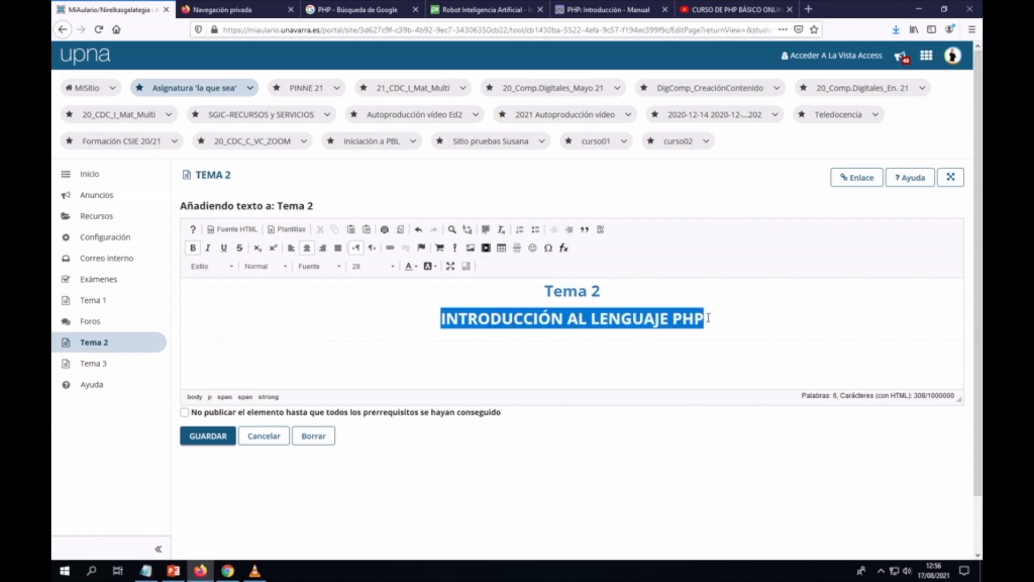
click(215, 439)
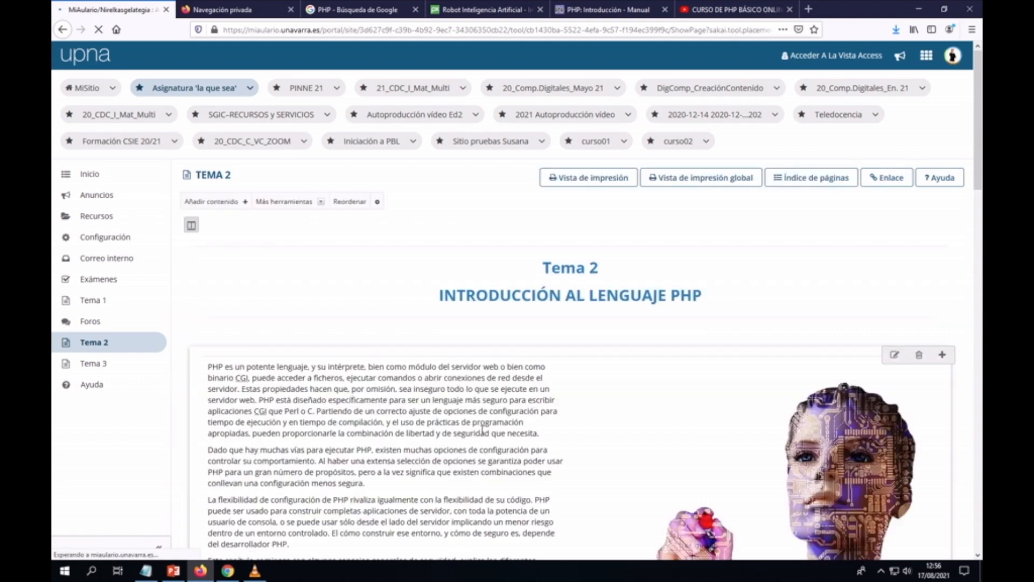
scroll(482, 430, down, 5)
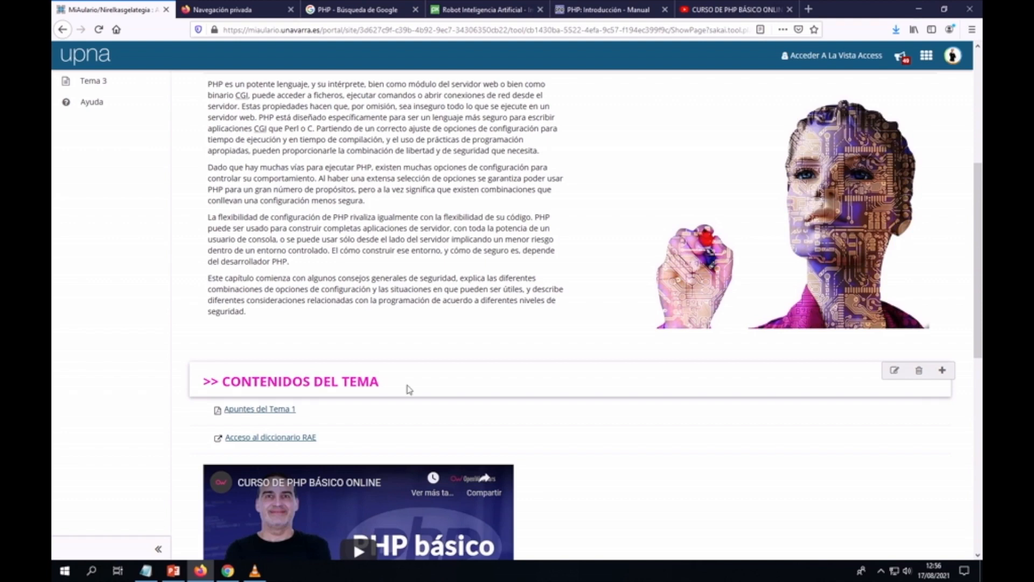
scroll(408, 379, down, 6)
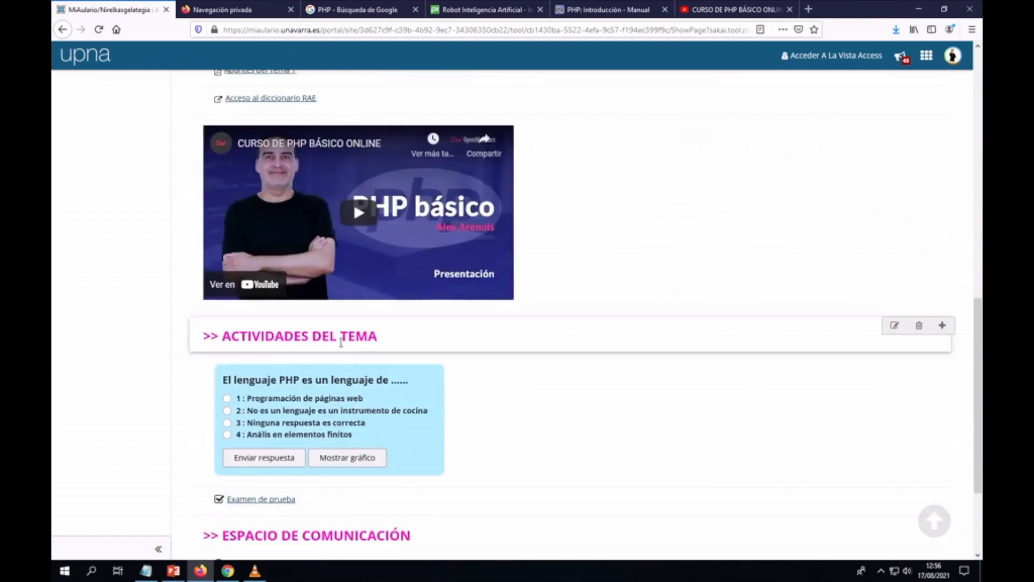
scroll(427, 341, down, 3)
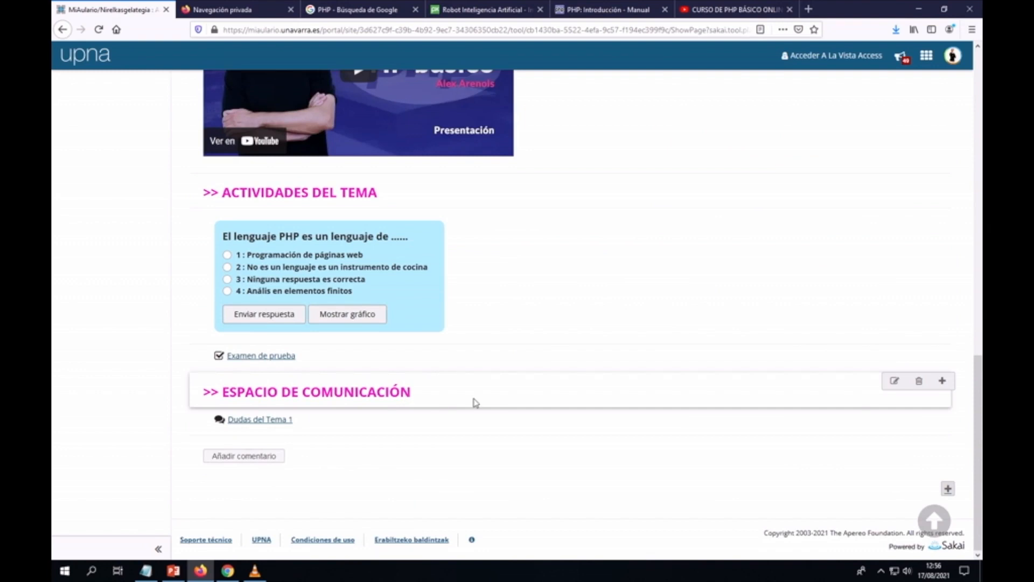
scroll(508, 404, up, 15)
scroll(564, 410, up, 2)
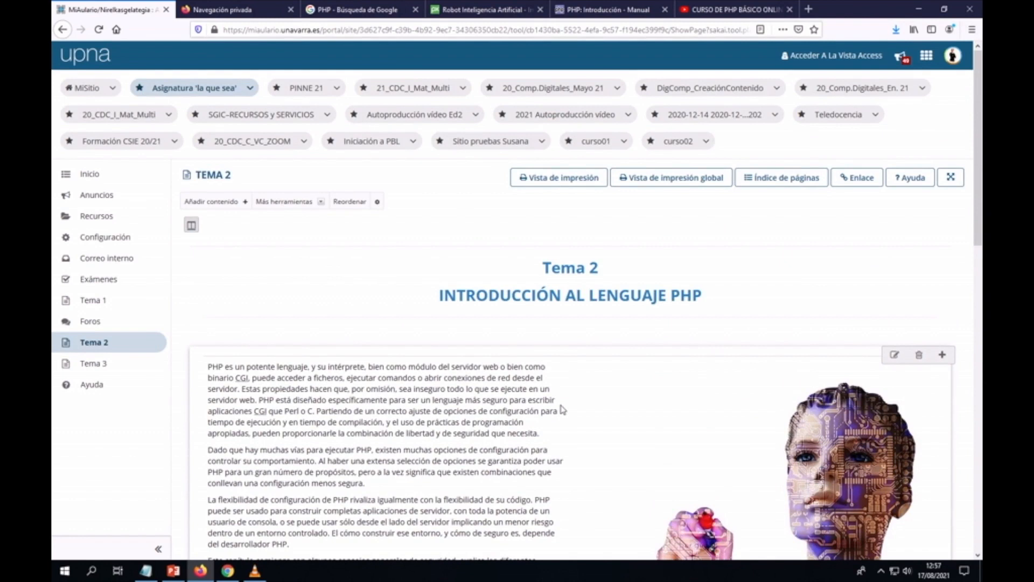
scroll(626, 351, down, 3)
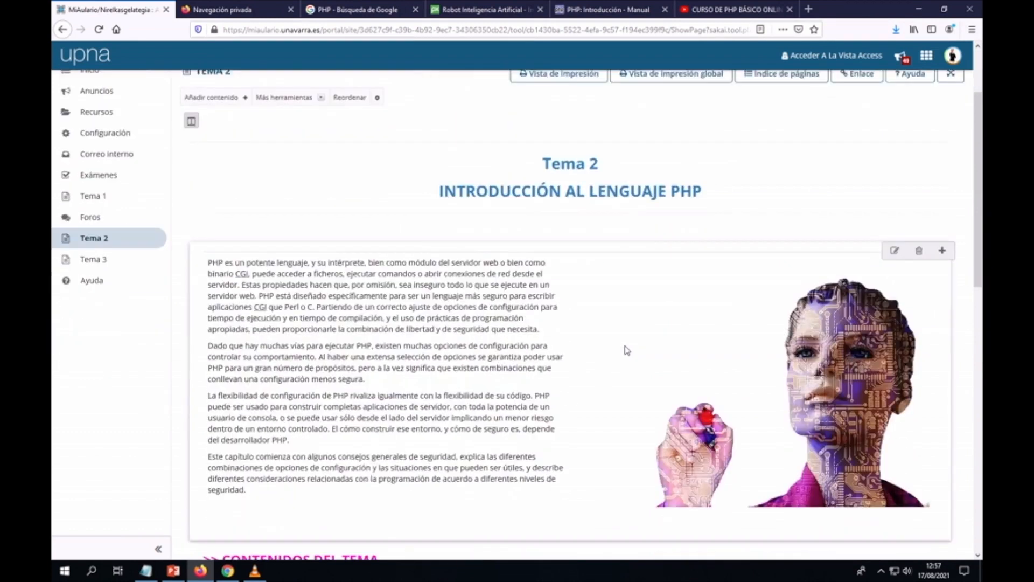
scroll(636, 387, down, 1)
scroll(644, 427, down, 2)
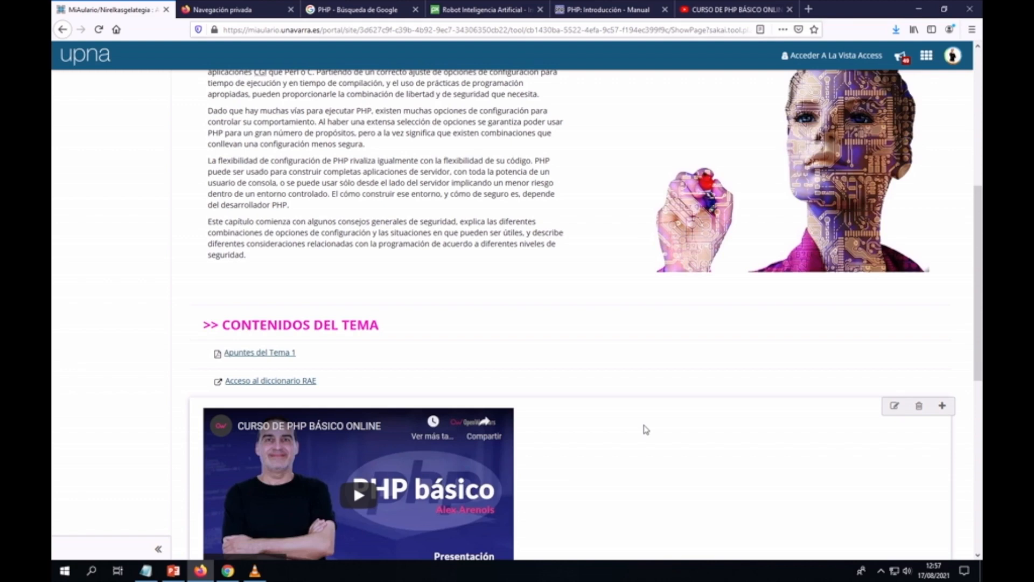
scroll(646, 429, down, 3)
scroll(646, 430, down, 3)
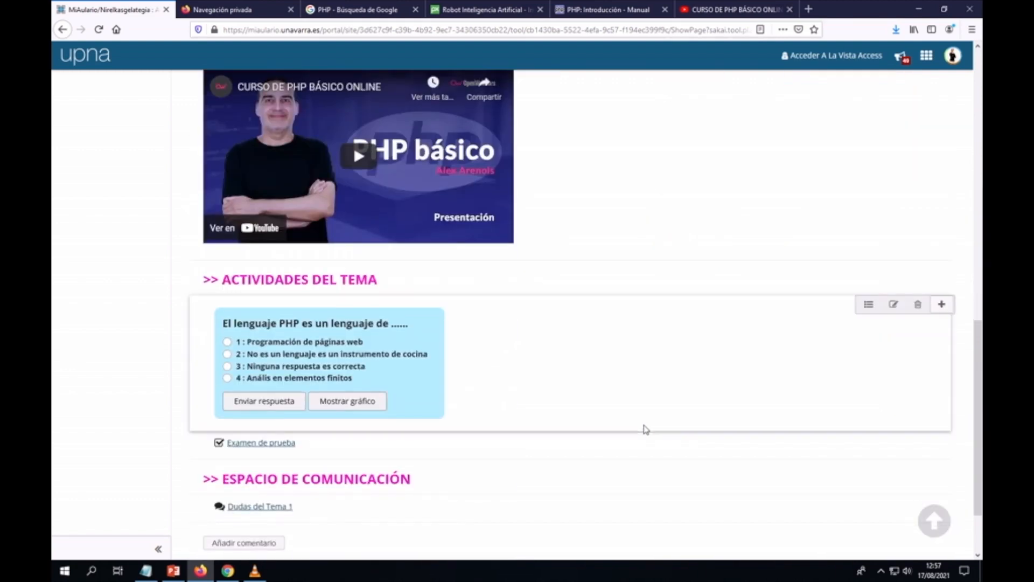
scroll(646, 430, up, 10)
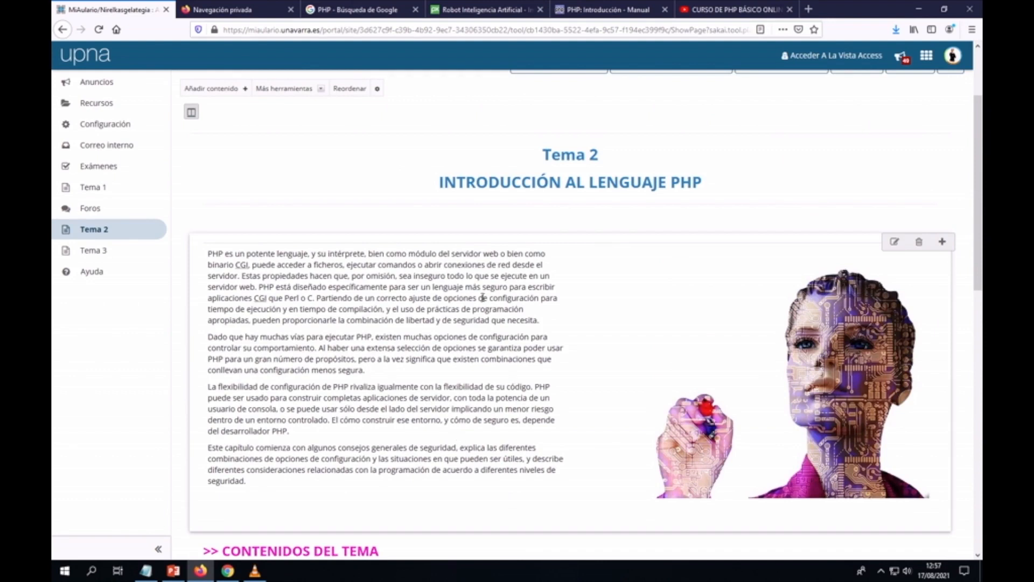
scroll(492, 306, up, 3)
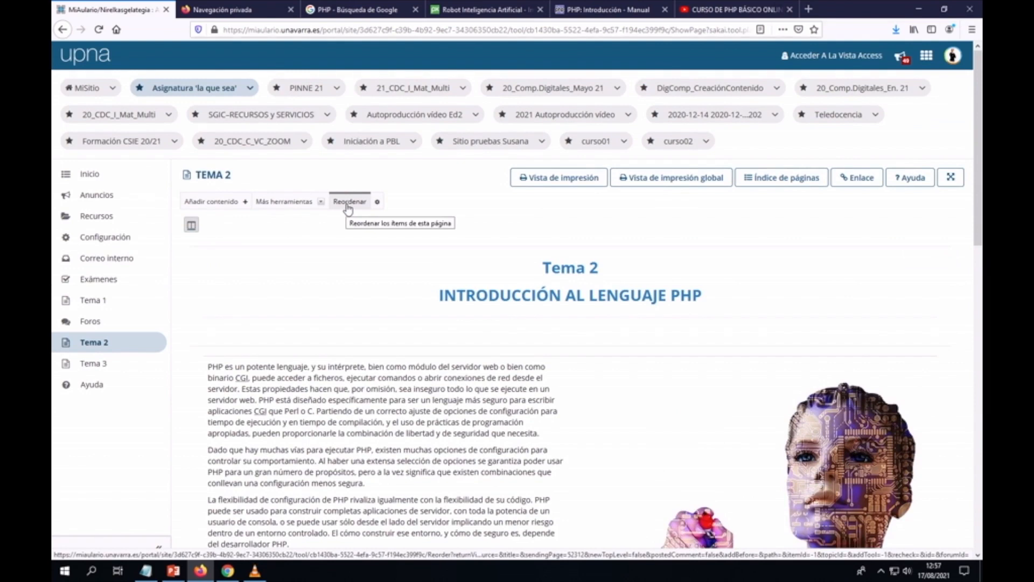
Step: Reorder the page items so the 'Video incrustado' sits second, and save the order
click(348, 202)
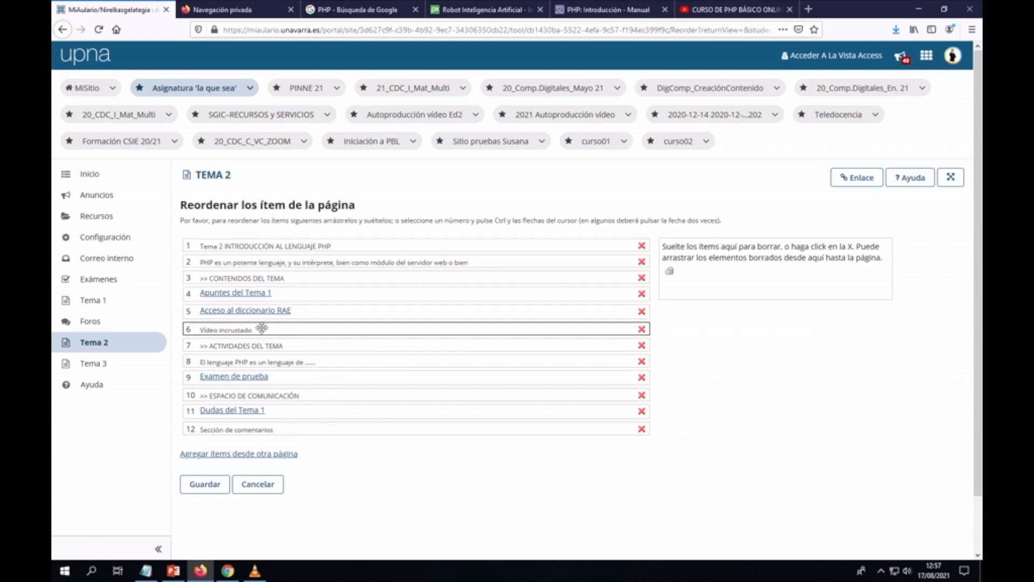
drag(262, 328, 263, 263)
click(205, 483)
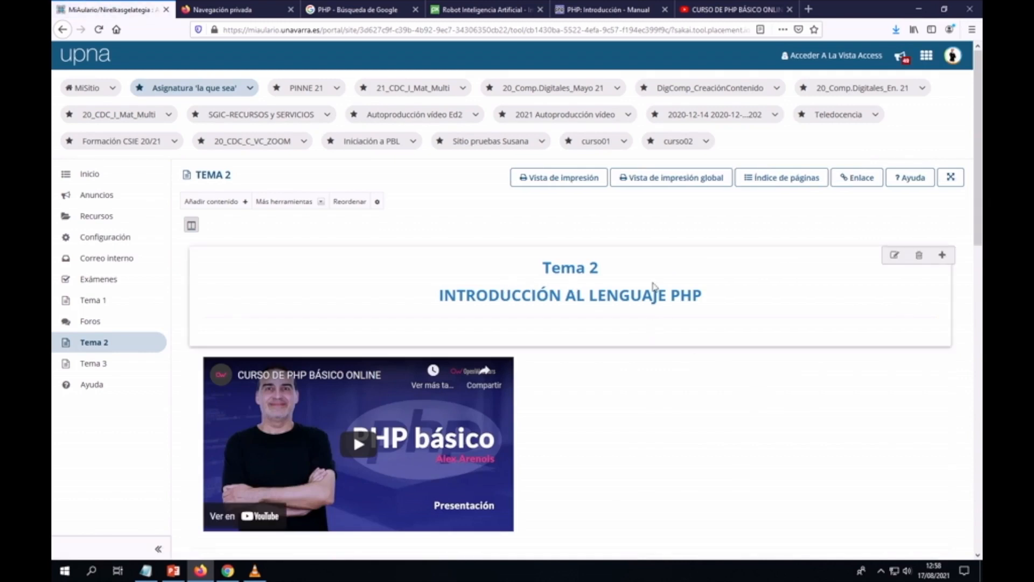
scroll(638, 307, down, 3)
scroll(476, 296, down, 3)
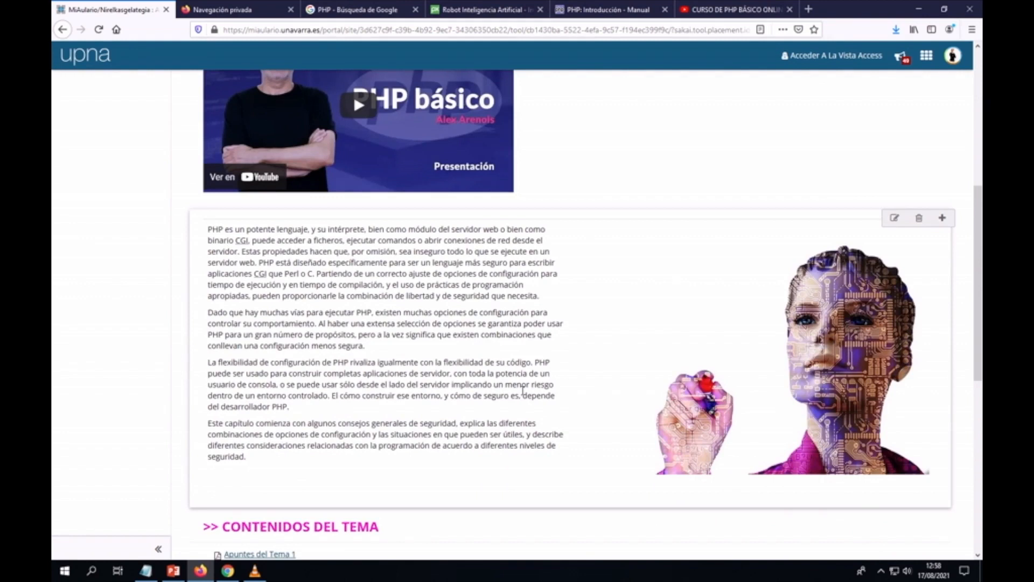
Step: Scroll back up to the top of the Tema 2 page
scroll(523, 391, up, 5)
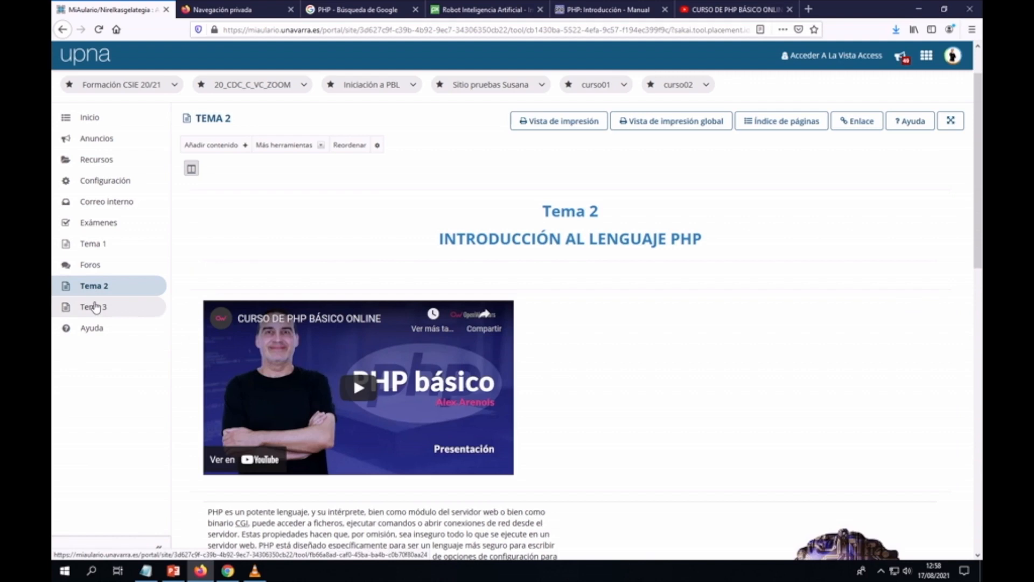
Step: Open the Tema 2 page's Configuración, check the title field, and close it unchanged
click(378, 146)
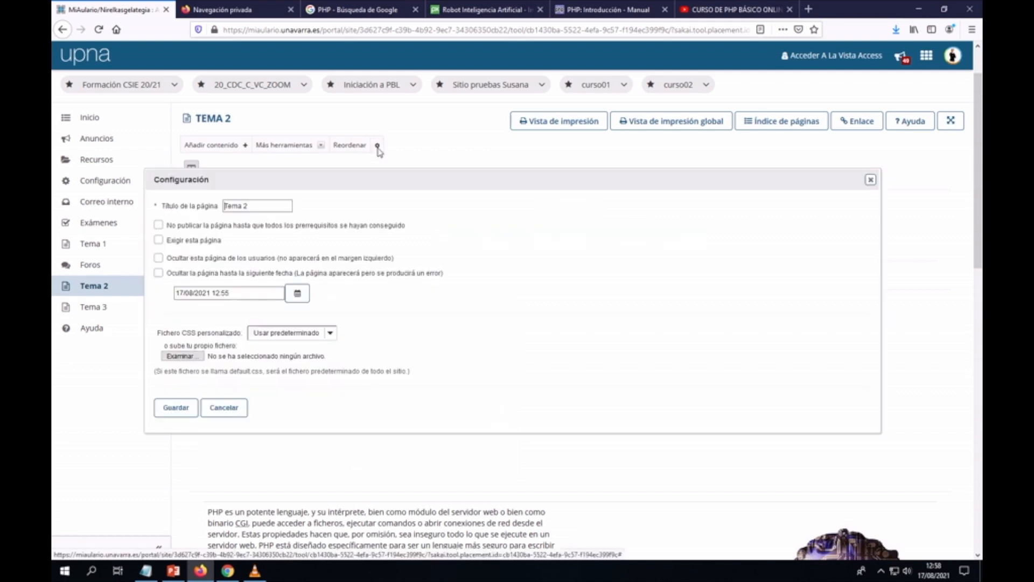
click(249, 206)
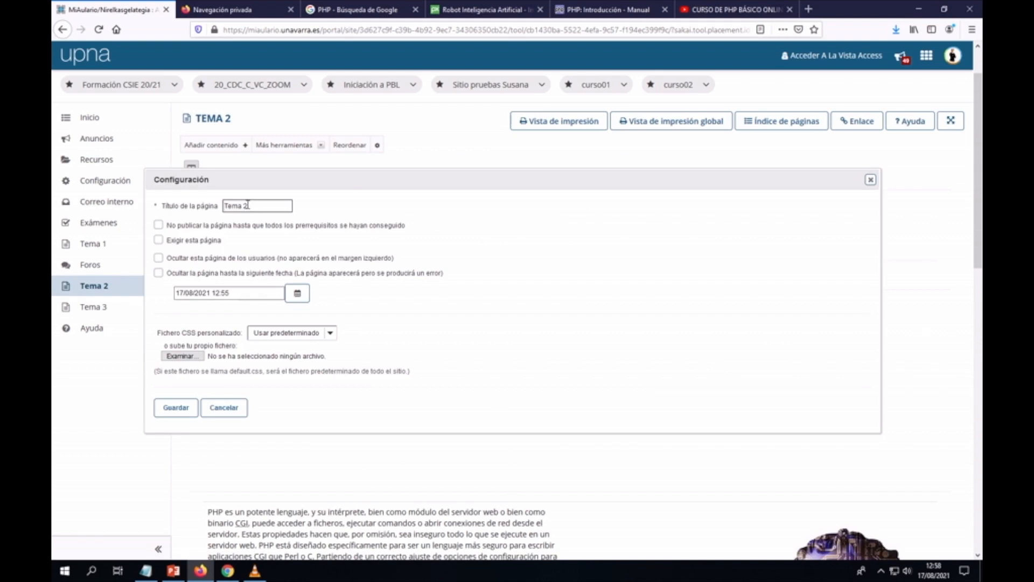
click(871, 181)
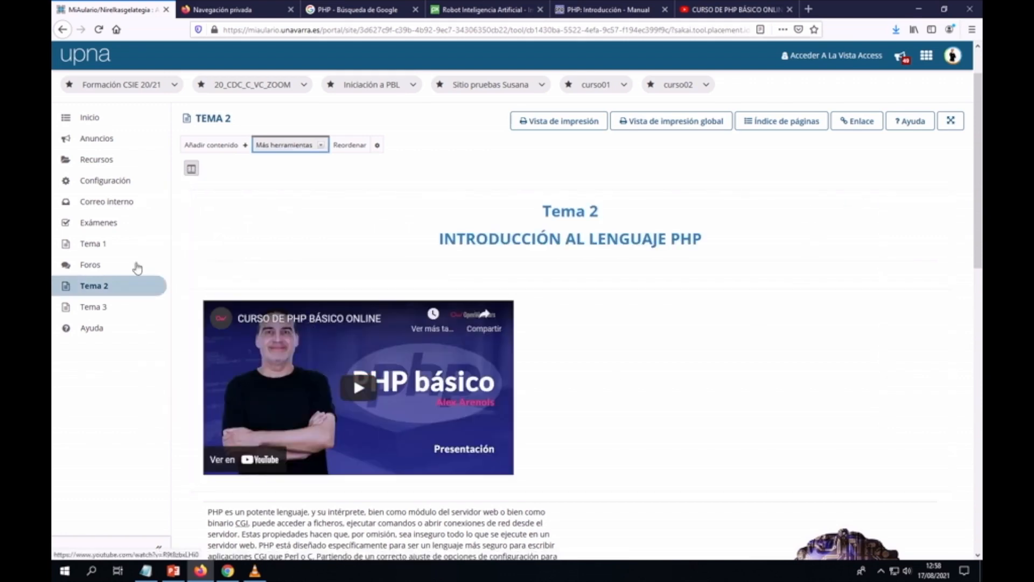
Step: Go to the Tema 1 page and scroll down to CONTENIDOS DEL TEMA
click(92, 244)
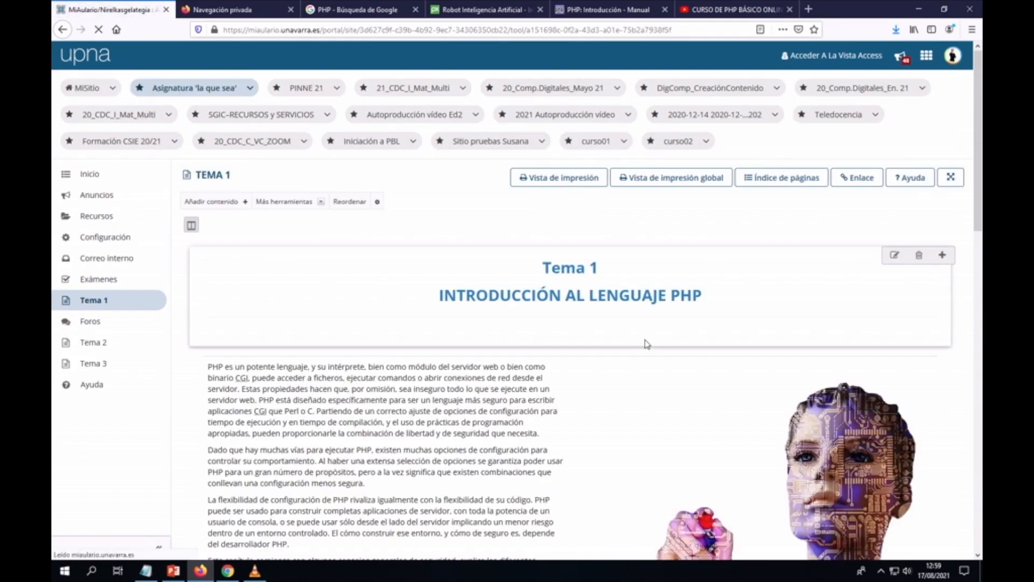
scroll(647, 344, down, 2)
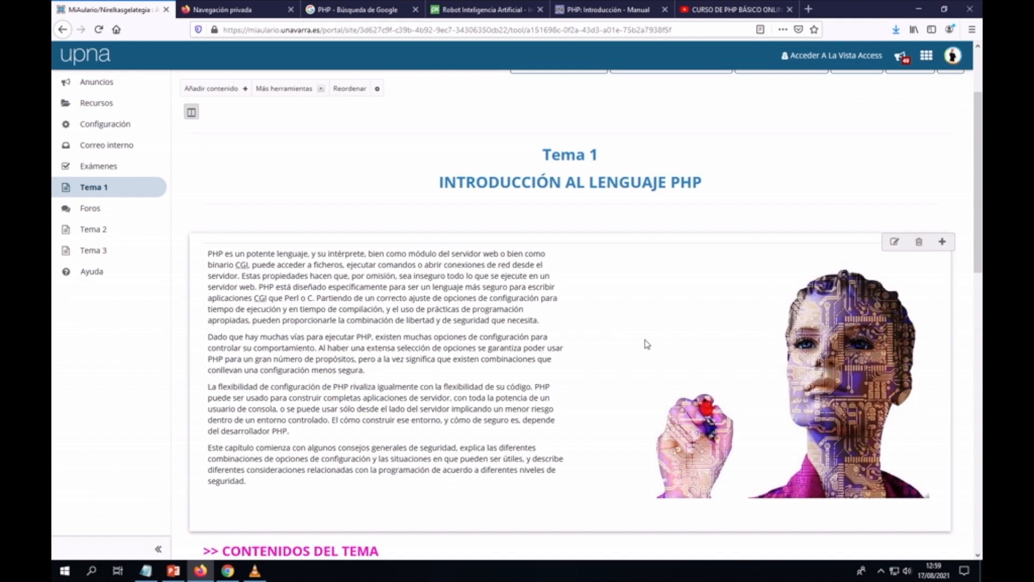
scroll(647, 343, down, 5)
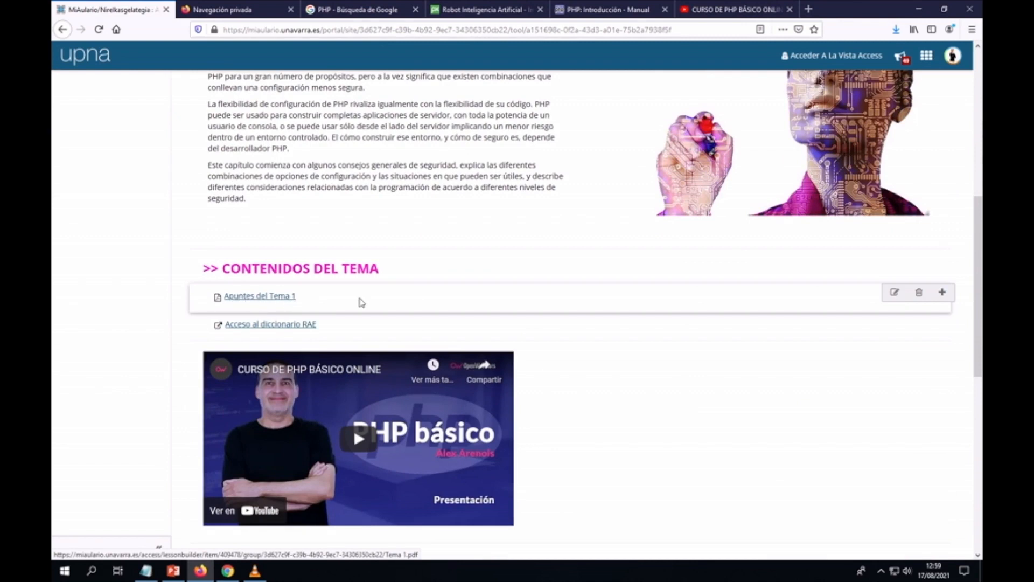
Step: Delete the 'Apuntes del Tema 1' item through its item editor
click(895, 295)
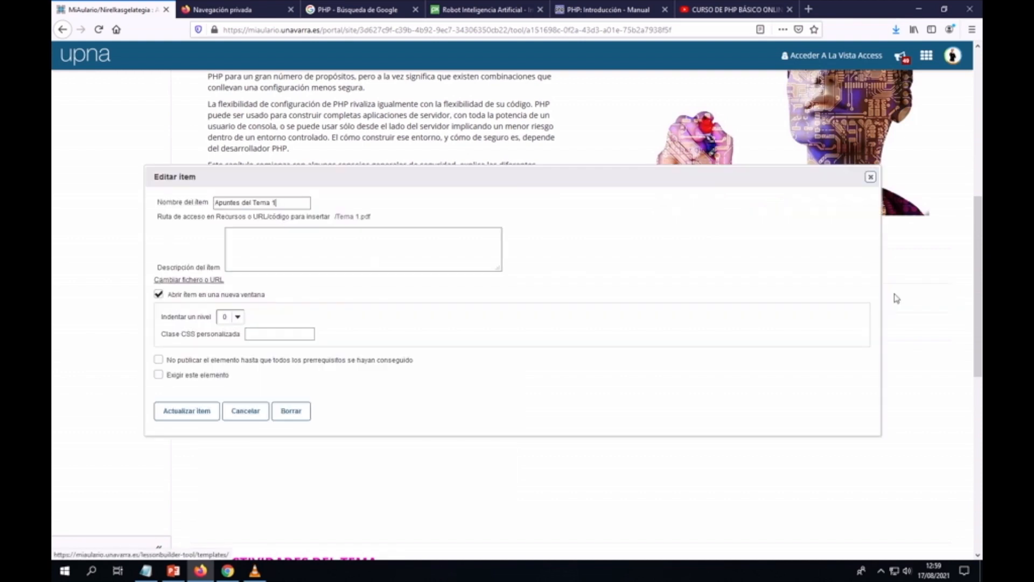
click(158, 376)
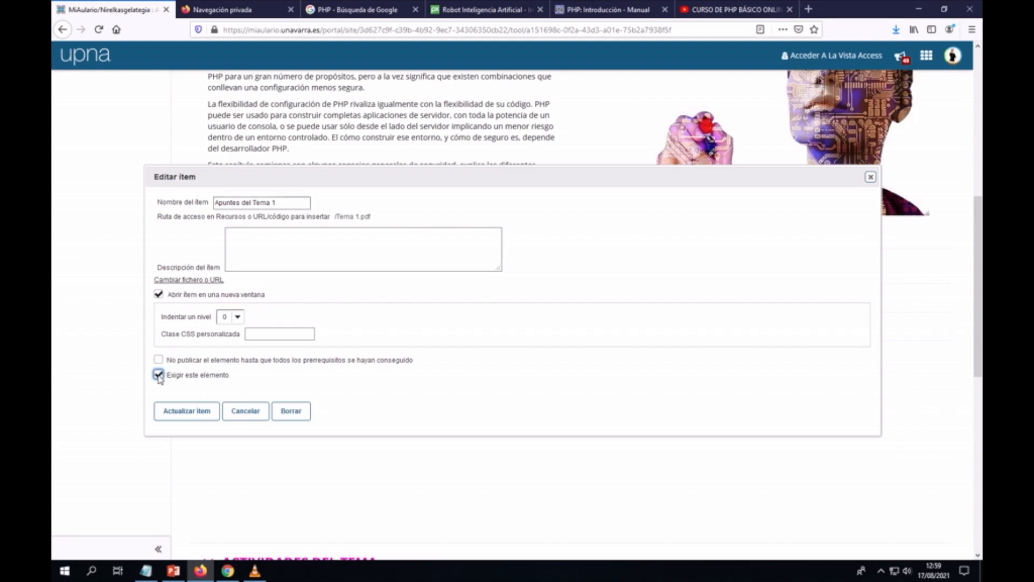
click(292, 417)
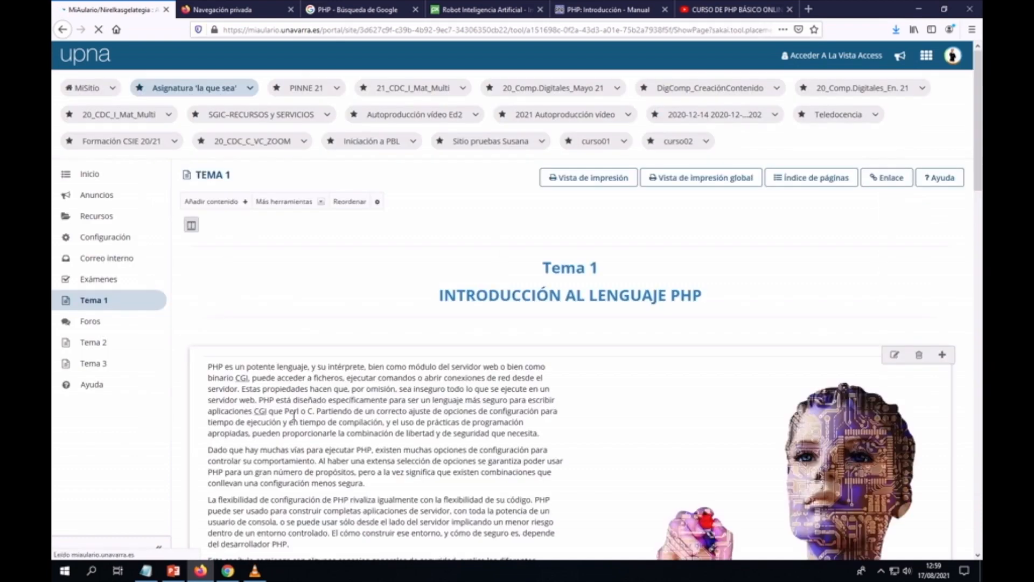
Step: Scroll to ACTIVIDADES DEL TEMA and edit the 'Examen de prueba' item
scroll(296, 417, down, 3)
scroll(300, 417, down, 3)
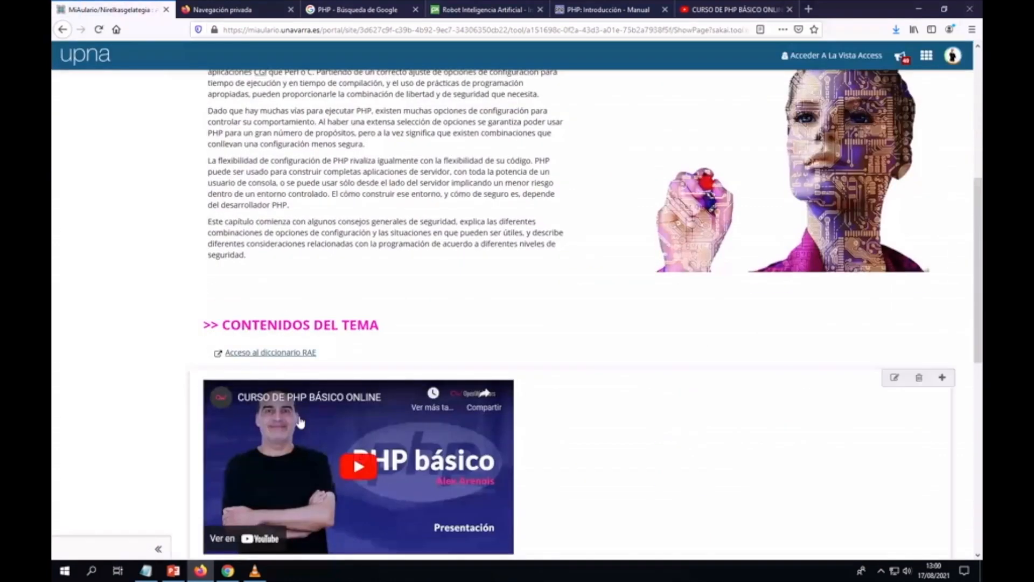
scroll(294, 423, down, 4)
scroll(291, 425, down, 3)
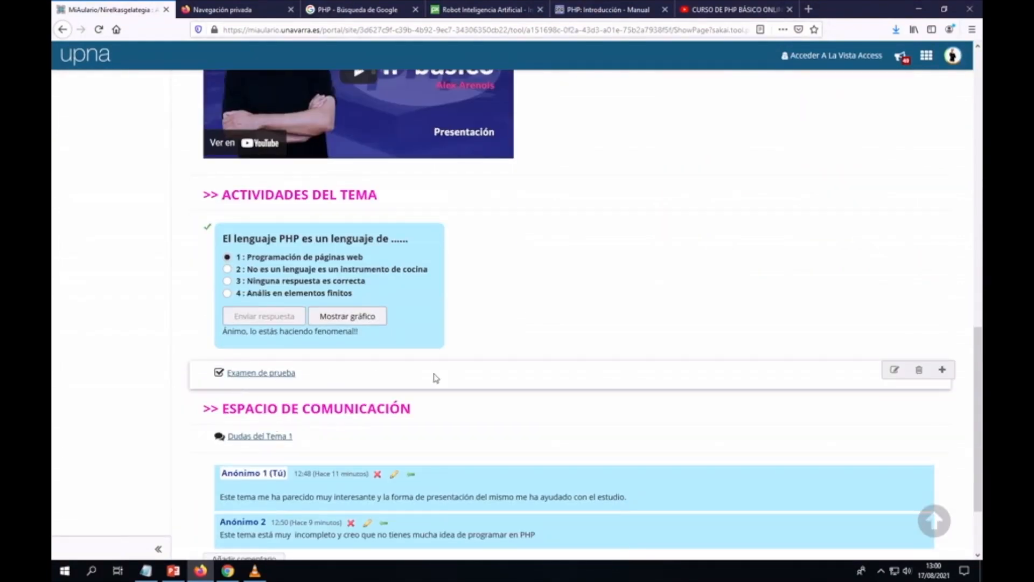
click(894, 369)
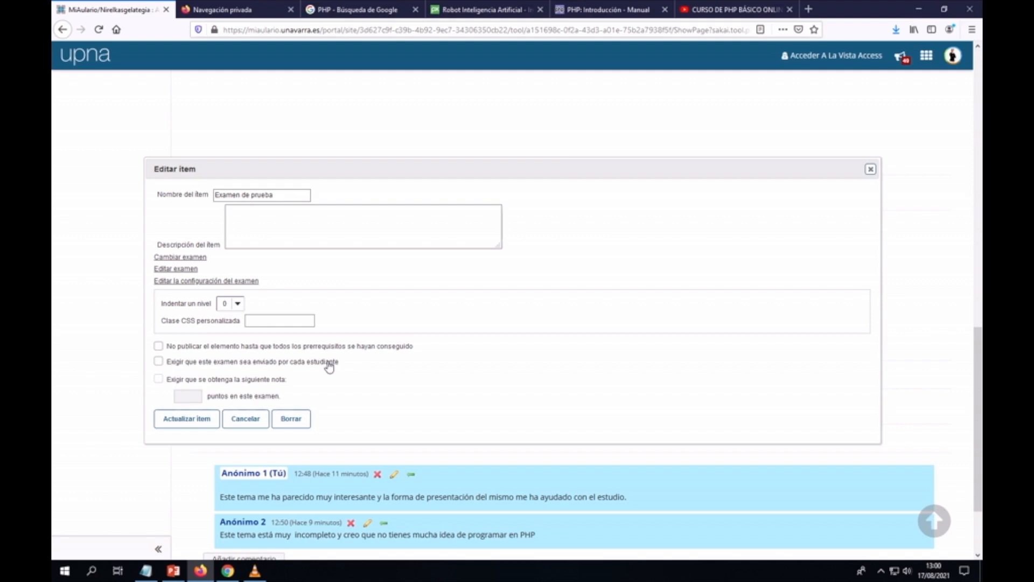
Step: Close the Examen de prueba editor without saving and scroll back to the top of Tema 1
click(871, 168)
scroll(614, 276, up, 15)
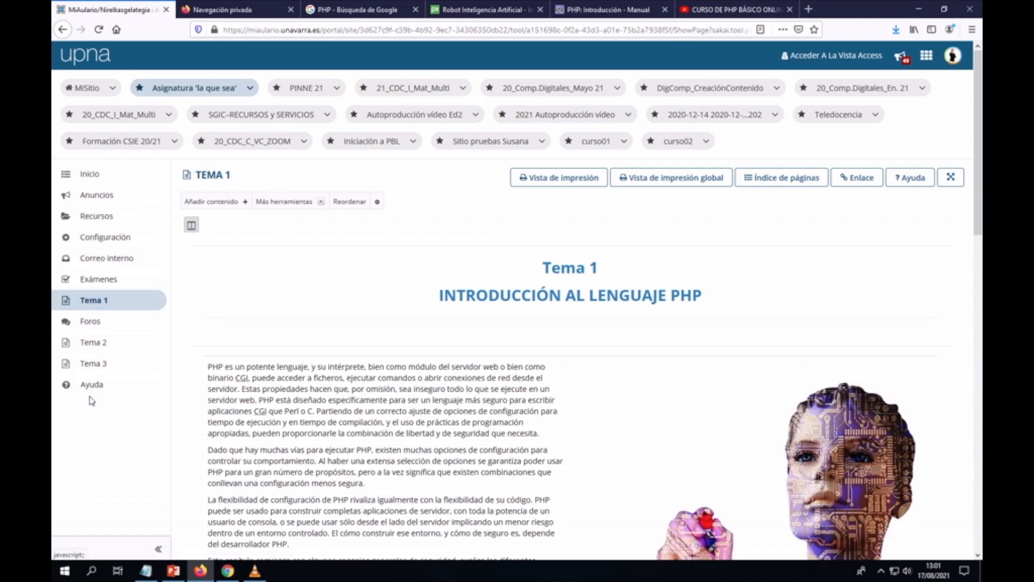
Step: Open the site's Configuración page from the left sidebar
click(108, 241)
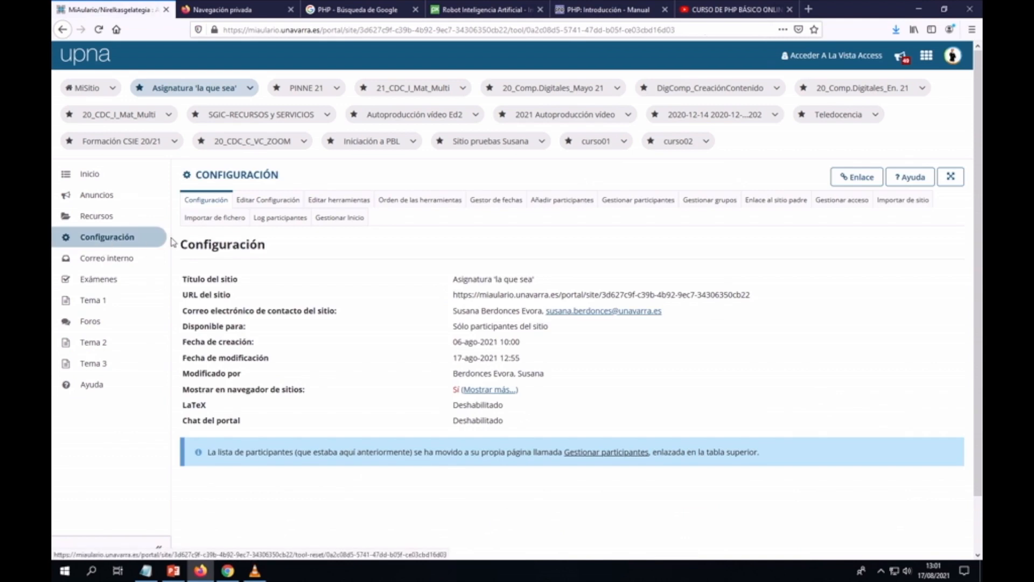
Step: In Orden de las herramientas, drag Tema 1, Tema 2 and Tema 3 directly under Inicio
click(420, 201)
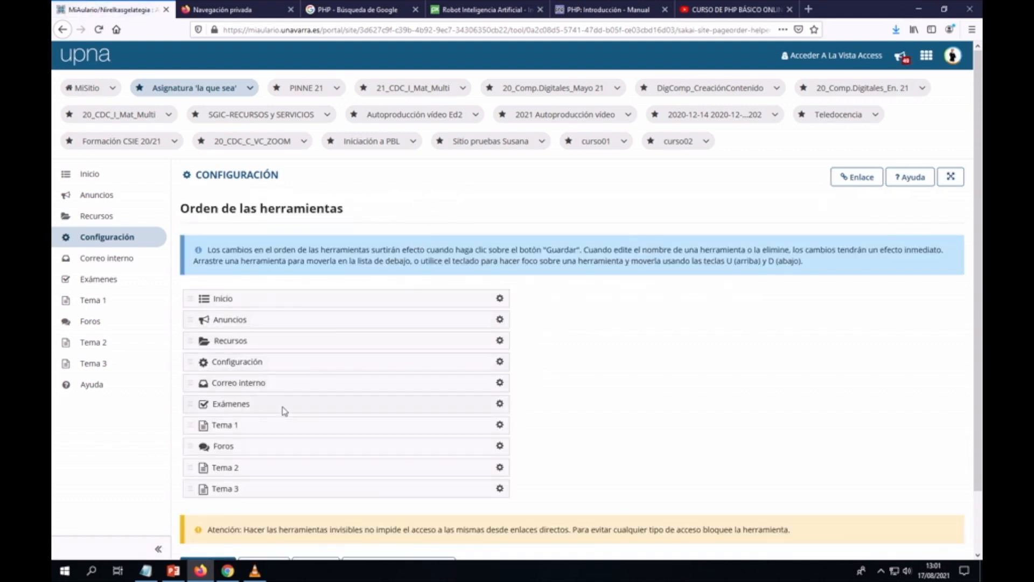
drag(258, 450, 253, 426)
drag(314, 448, 308, 336)
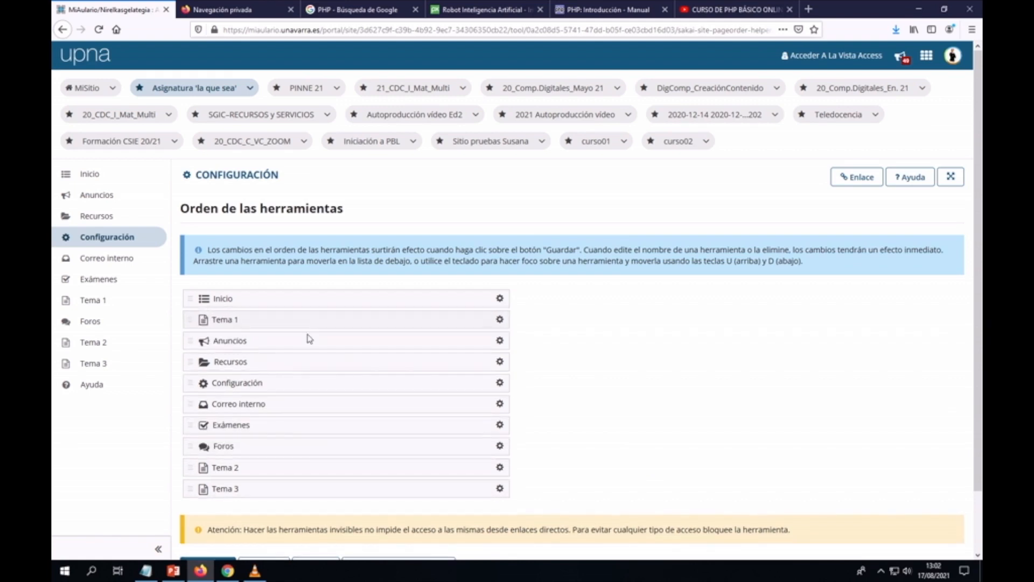
drag(299, 466, 300, 339)
drag(294, 493, 293, 362)
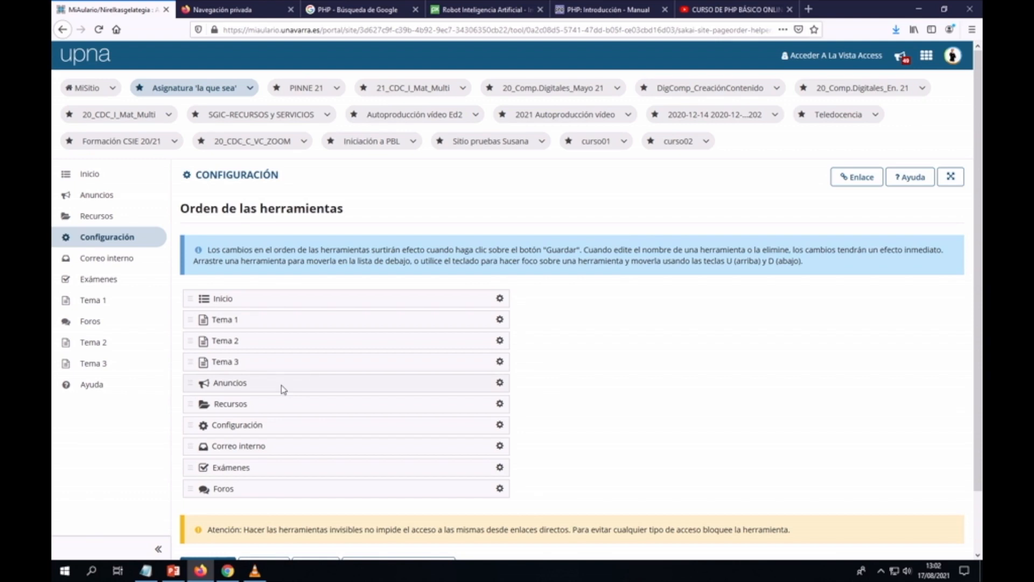
Step: Make Tema 2 and Tema 3 invisible to students through their gear menus
click(500, 341)
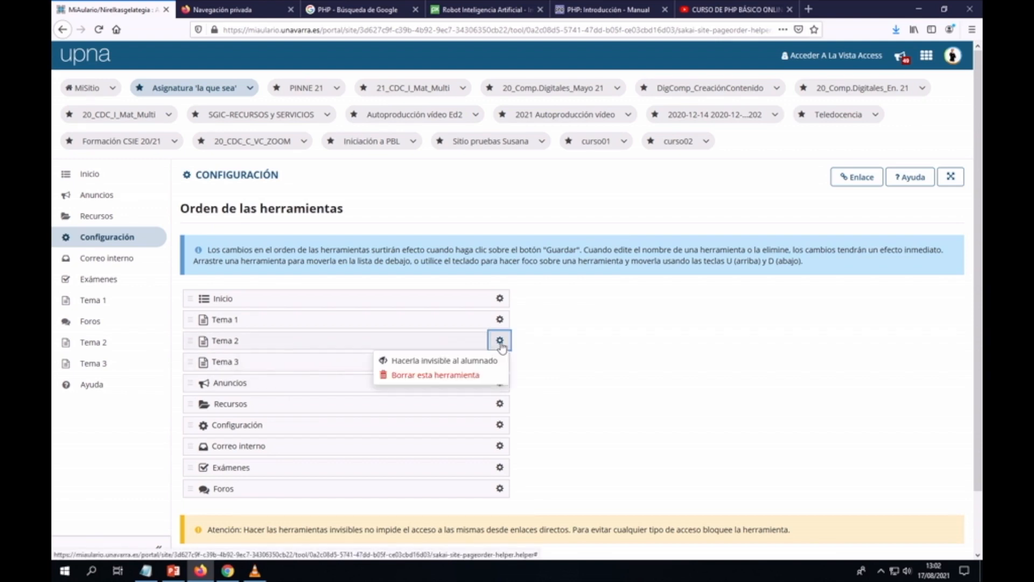
click(434, 360)
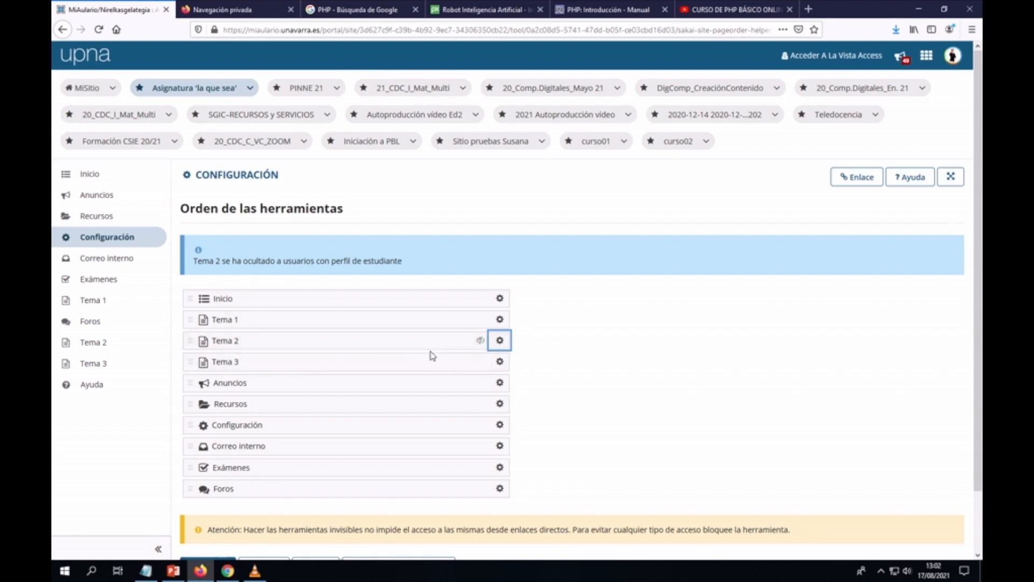
click(500, 362)
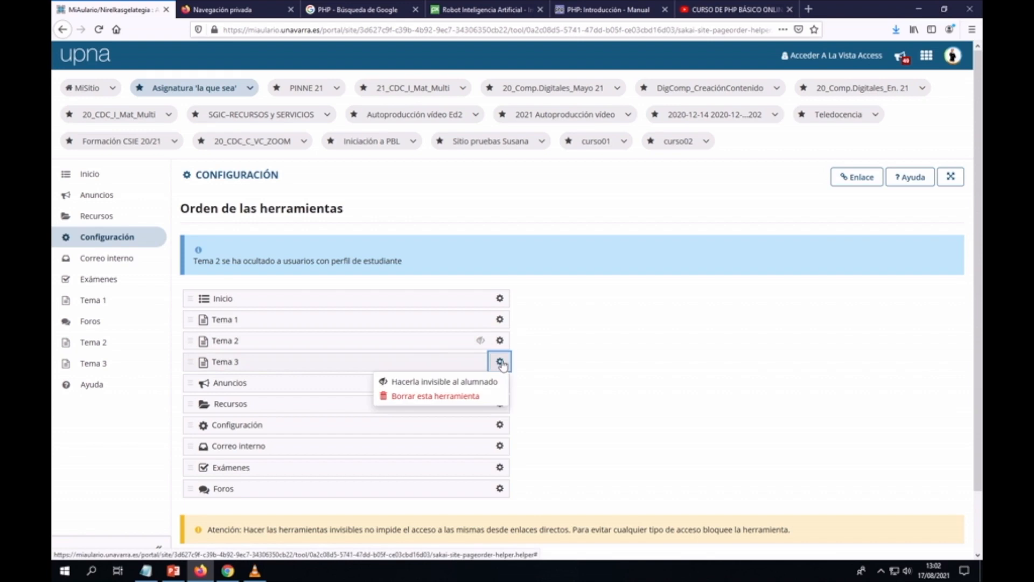
click(465, 383)
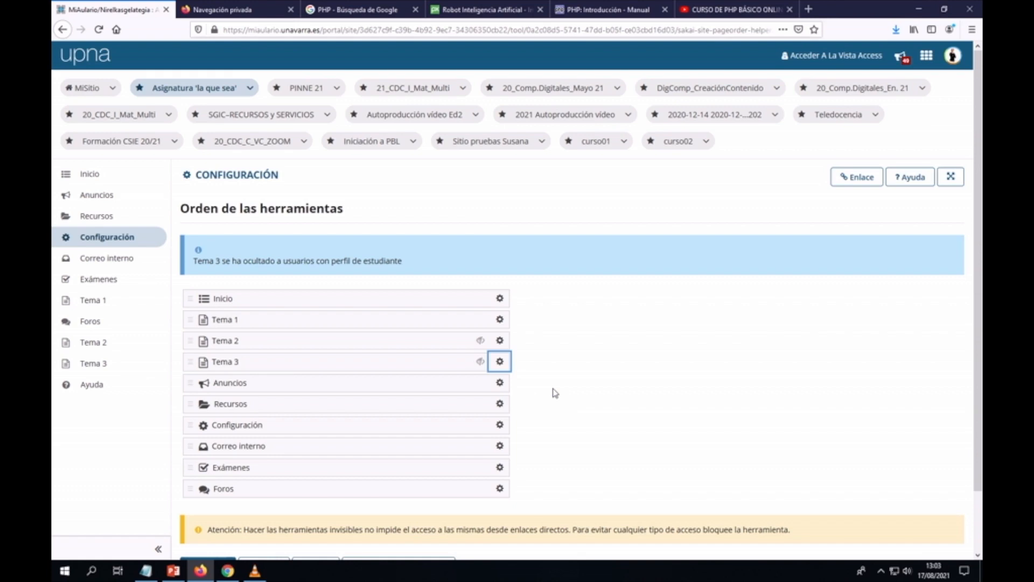
click(502, 405)
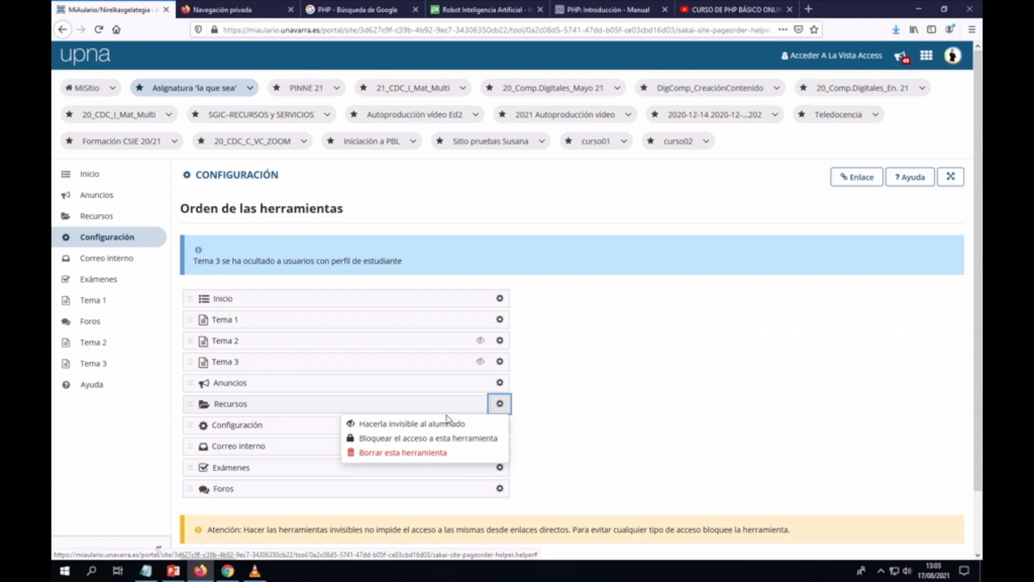
Step: Make Recursos, Foros and Exámenes invisible to students as well
click(445, 424)
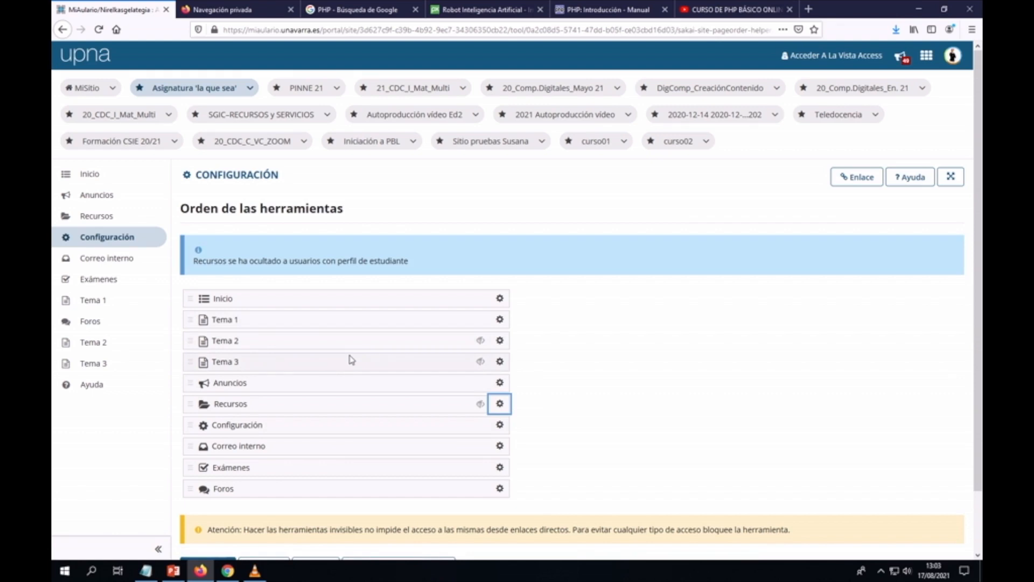
click(499, 491)
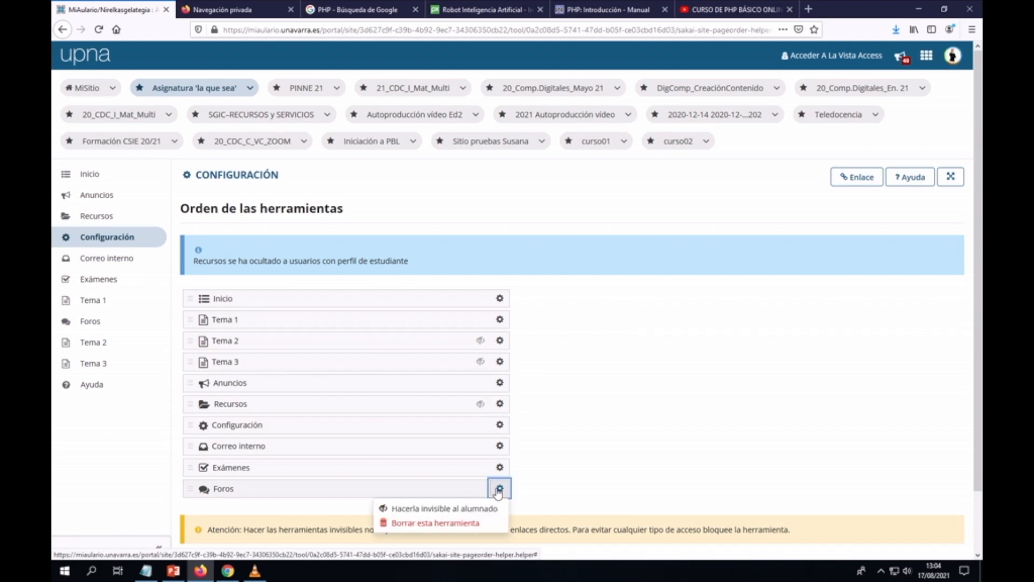
click(455, 506)
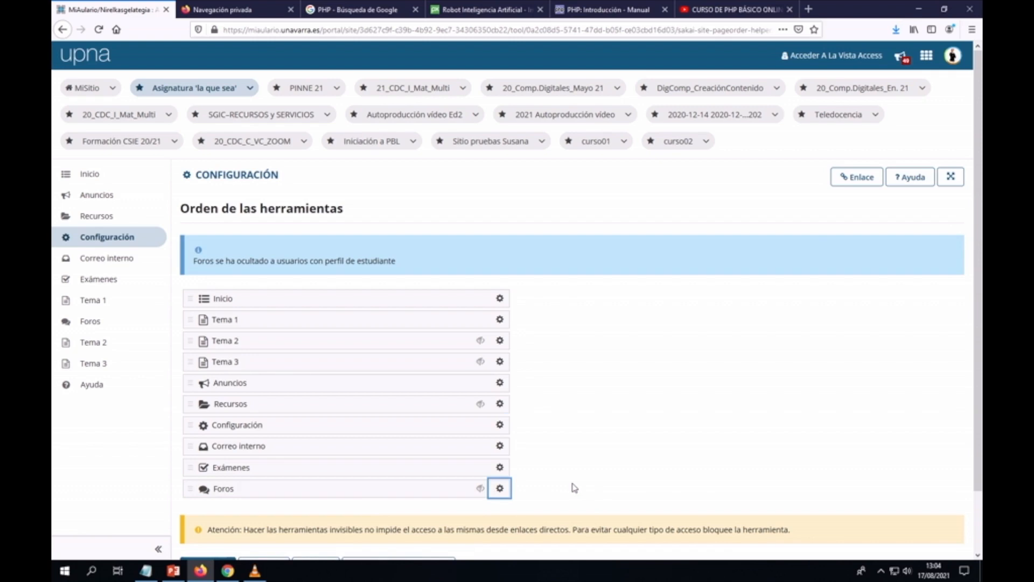
click(500, 467)
click(475, 488)
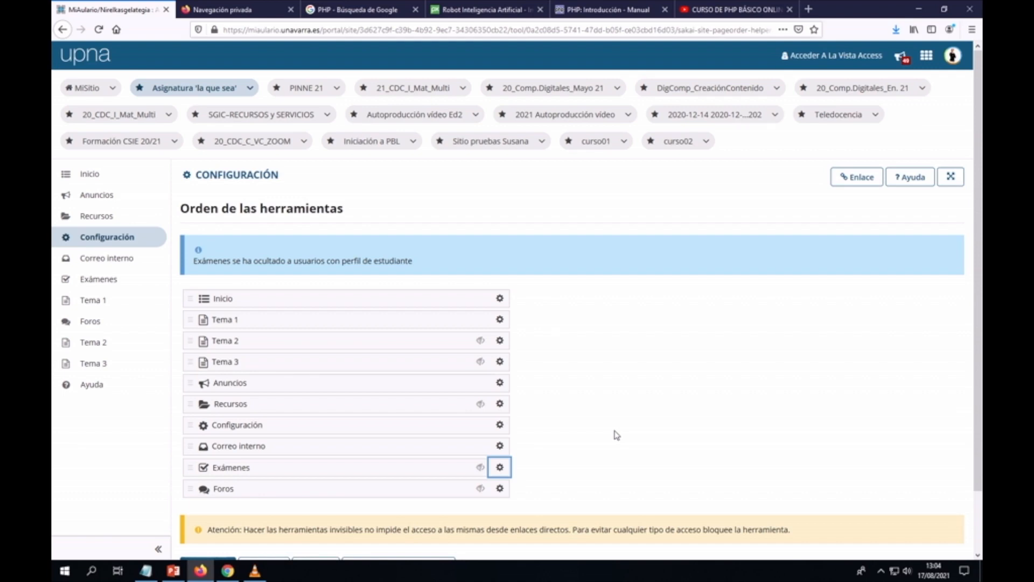
scroll(617, 435, down, 2)
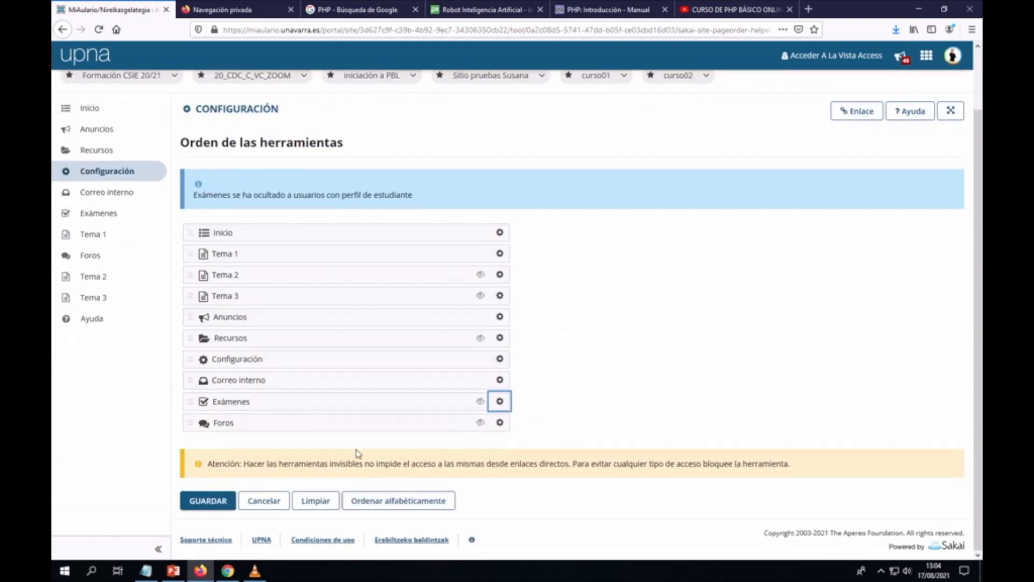
Step: Save the new tool order and visibility, then review Tema 1 in the student view
click(208, 501)
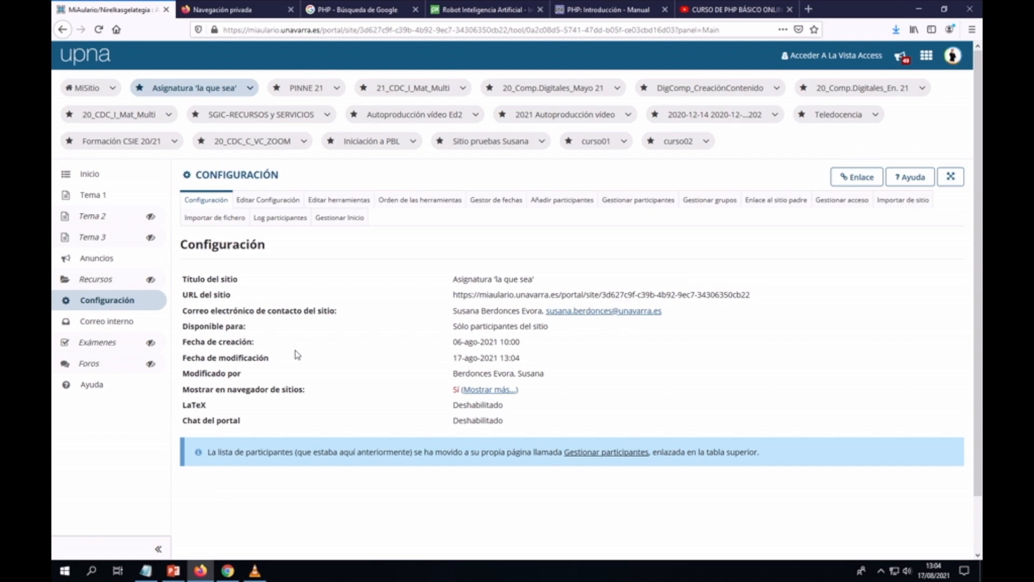
click(823, 56)
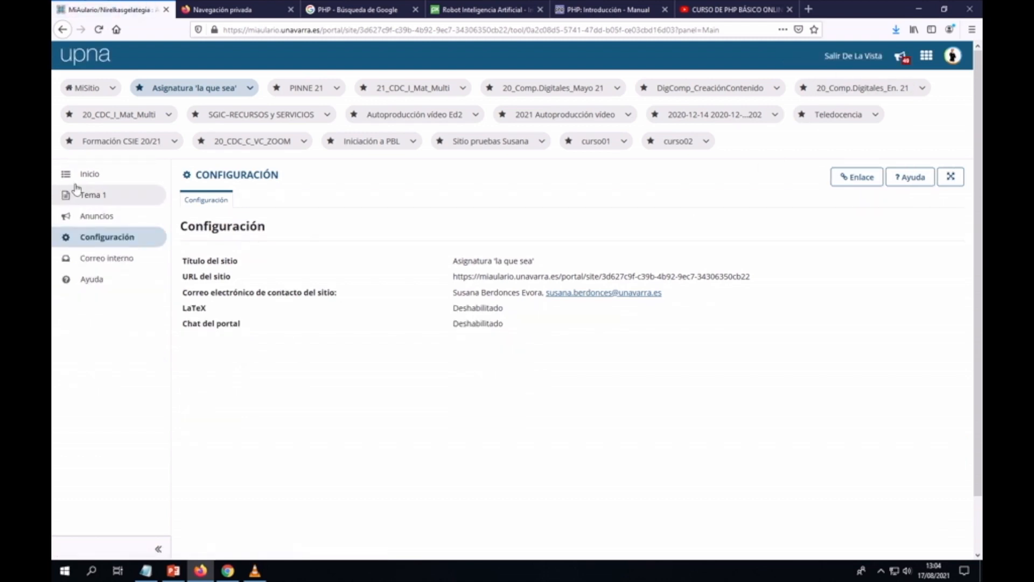
click(91, 199)
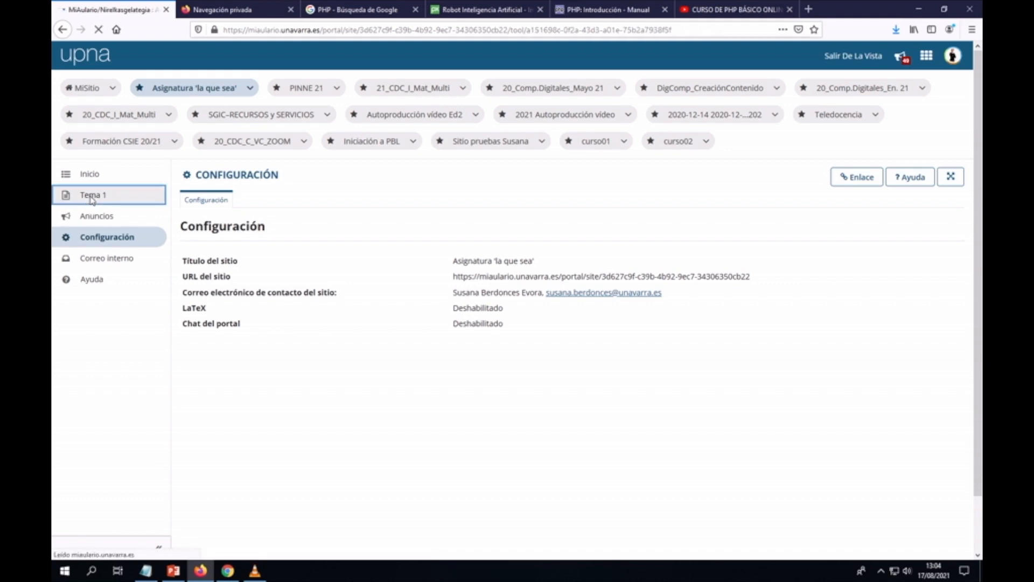
scroll(231, 208, down, 3)
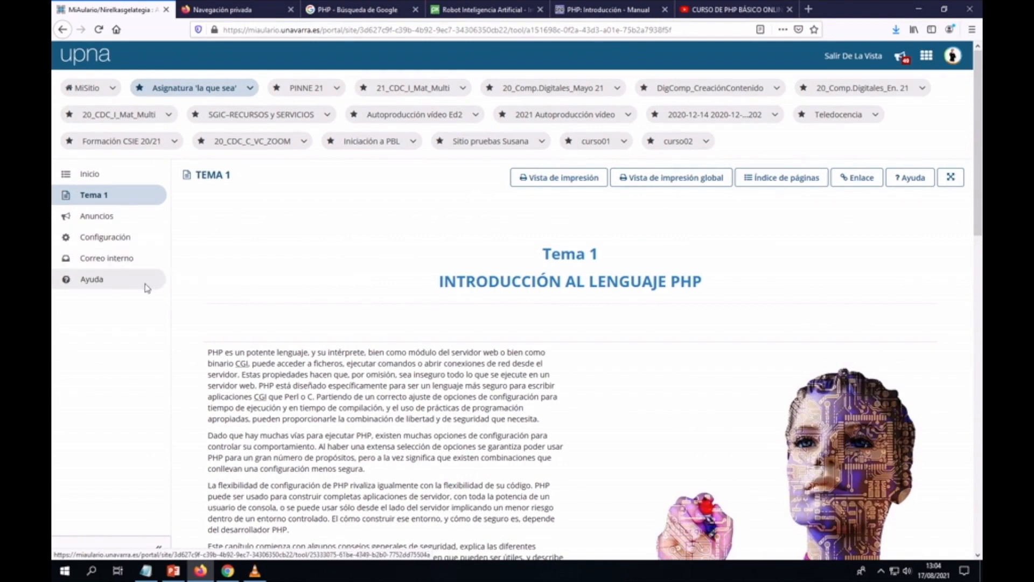
scroll(411, 332, down, 8)
scroll(468, 344, down, 7)
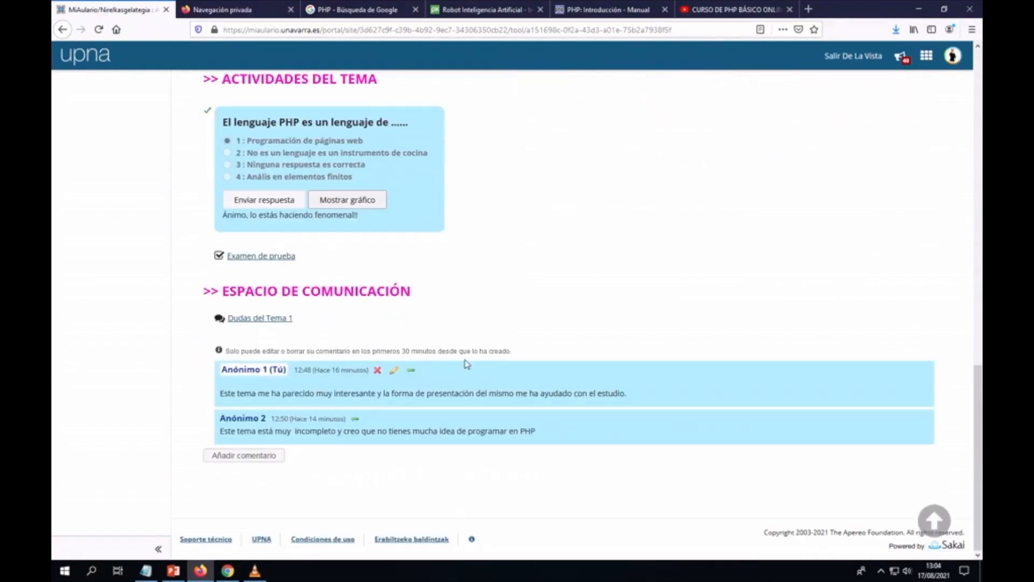
scroll(603, 389, up, 15)
scroll(611, 399, up, 2)
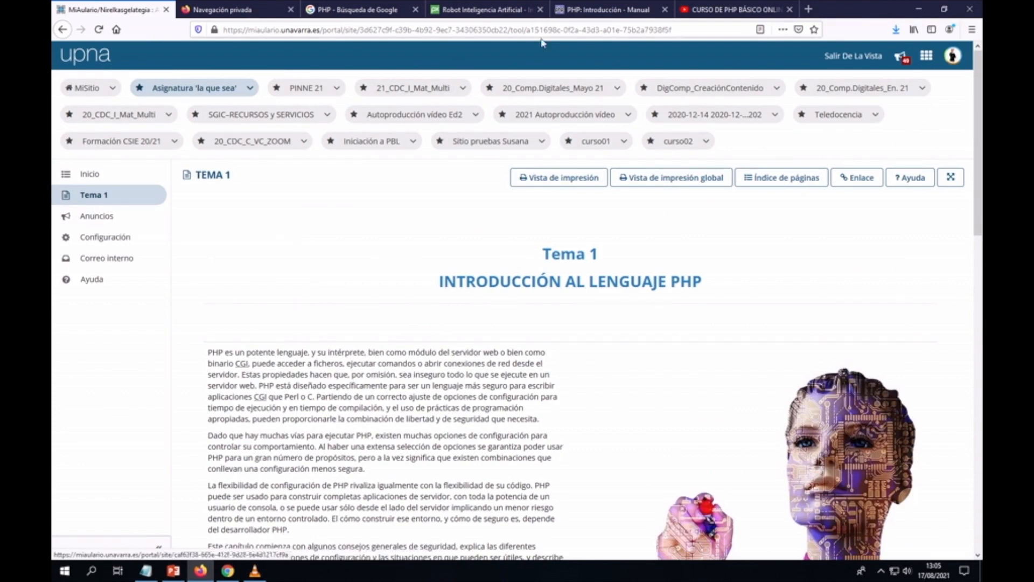
Step: Leave student view and open Editar herramientas under Configuración
click(845, 57)
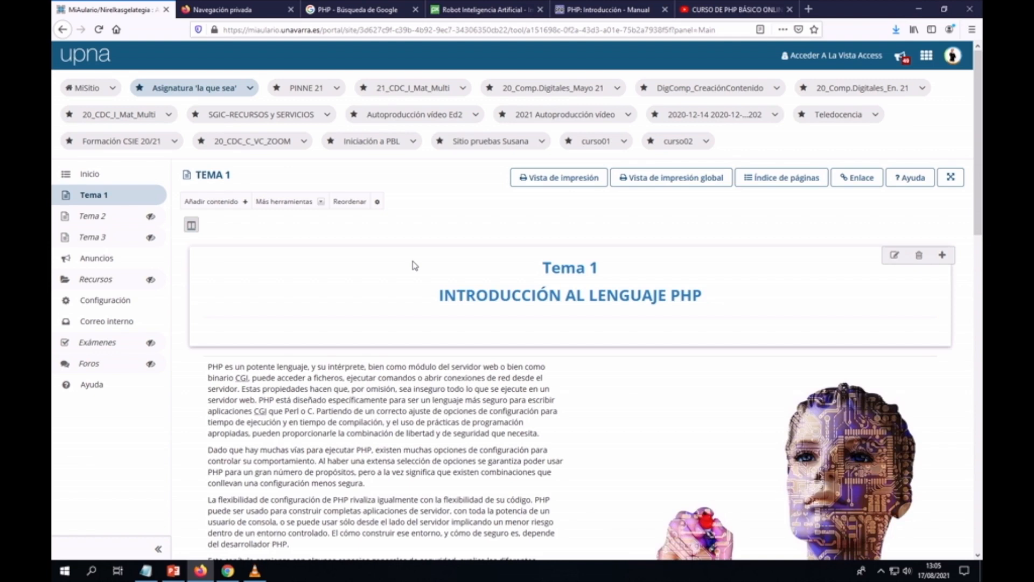
click(96, 303)
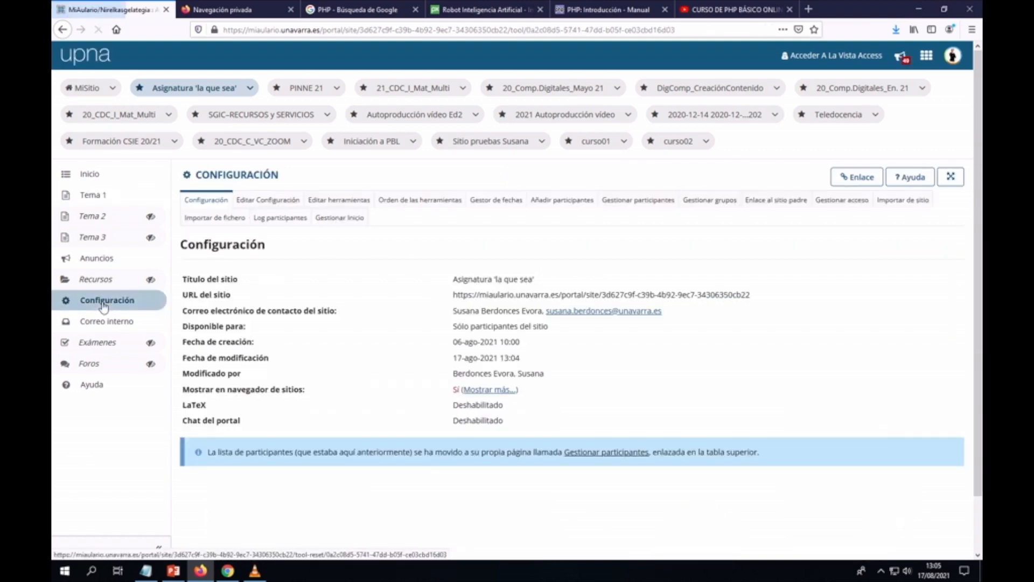
click(327, 204)
Step: Uncheck Tema 2 and Tema 3 under Contenidos and confirm their removal with Continuar and FIN
scroll(312, 226, down, 3)
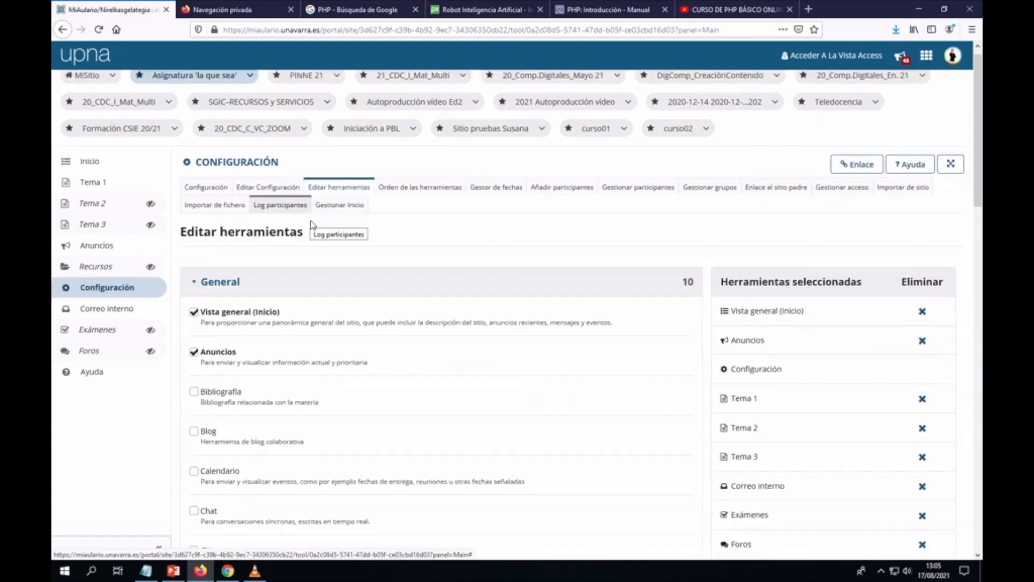
scroll(312, 225, down, 3)
scroll(313, 224, down, 1)
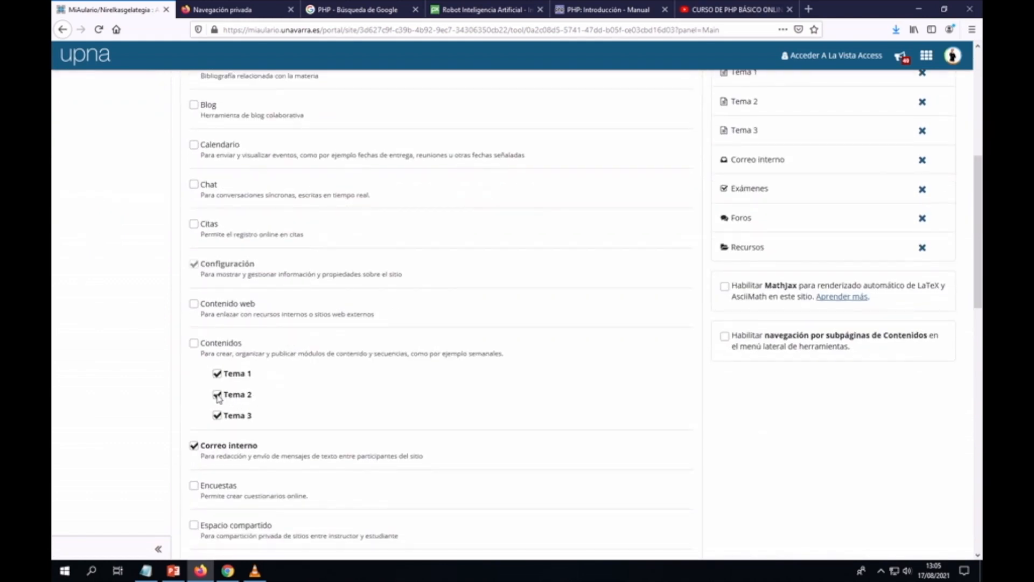
click(218, 396)
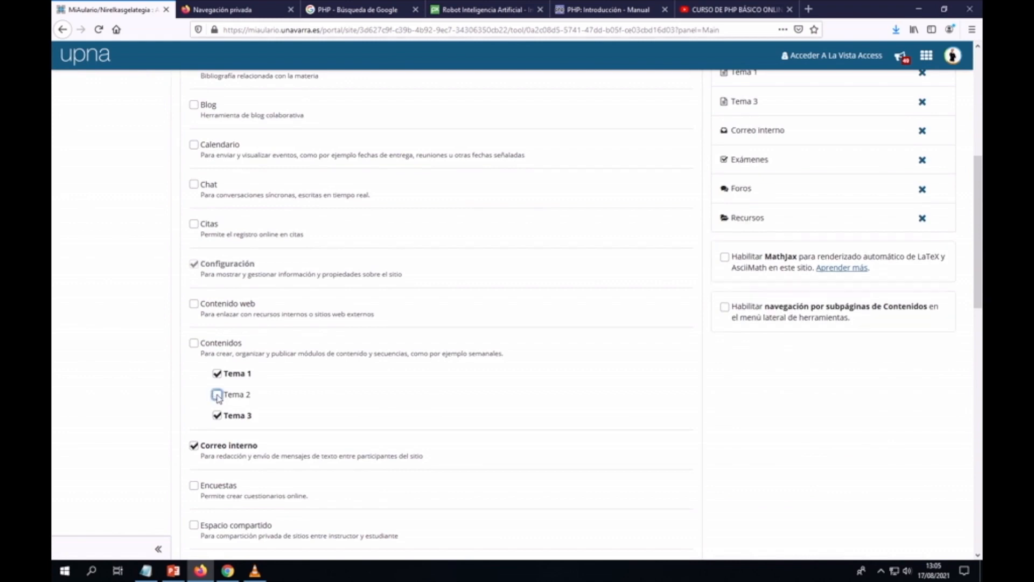
click(217, 416)
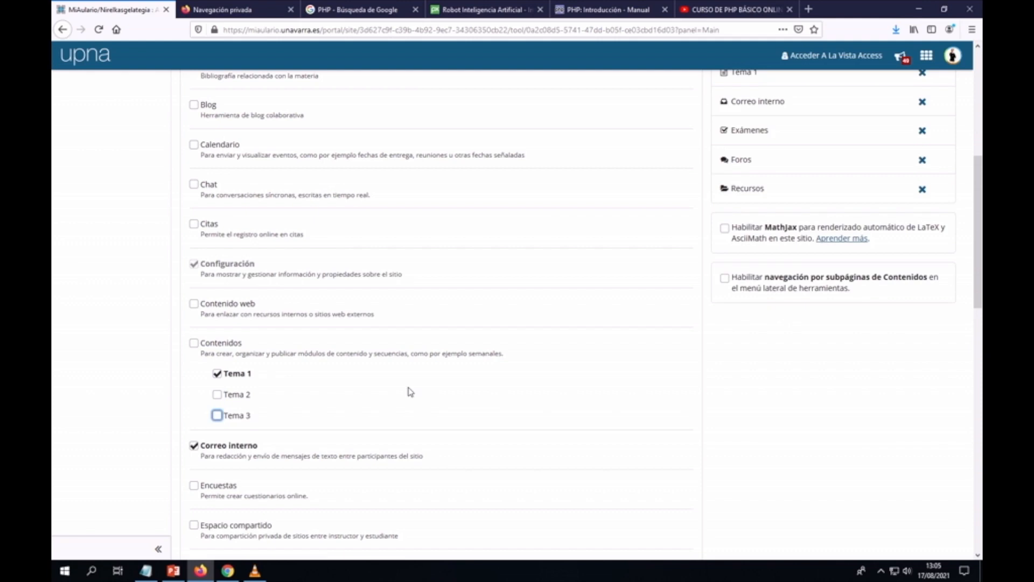
scroll(410, 391, down, 15)
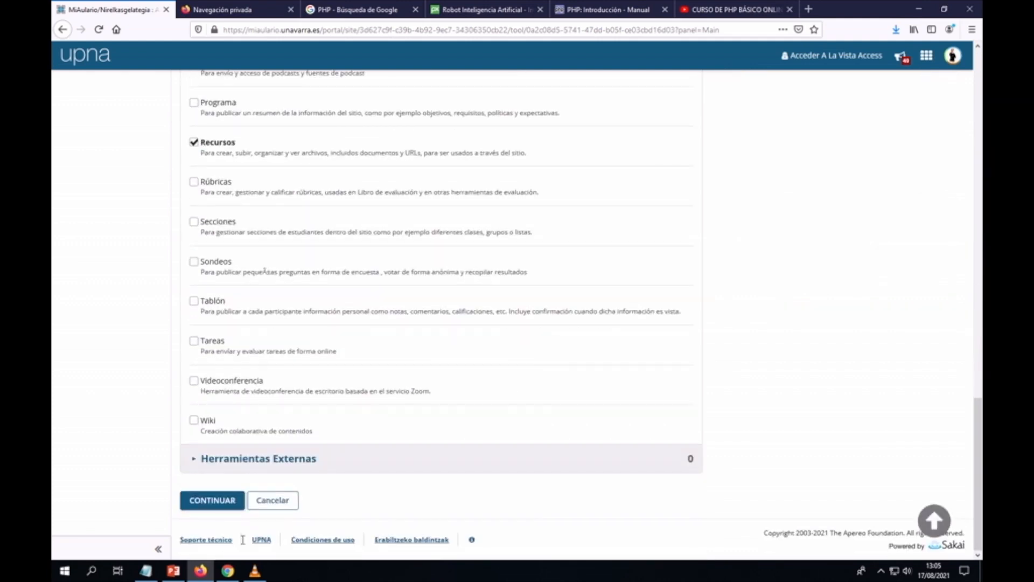
click(218, 500)
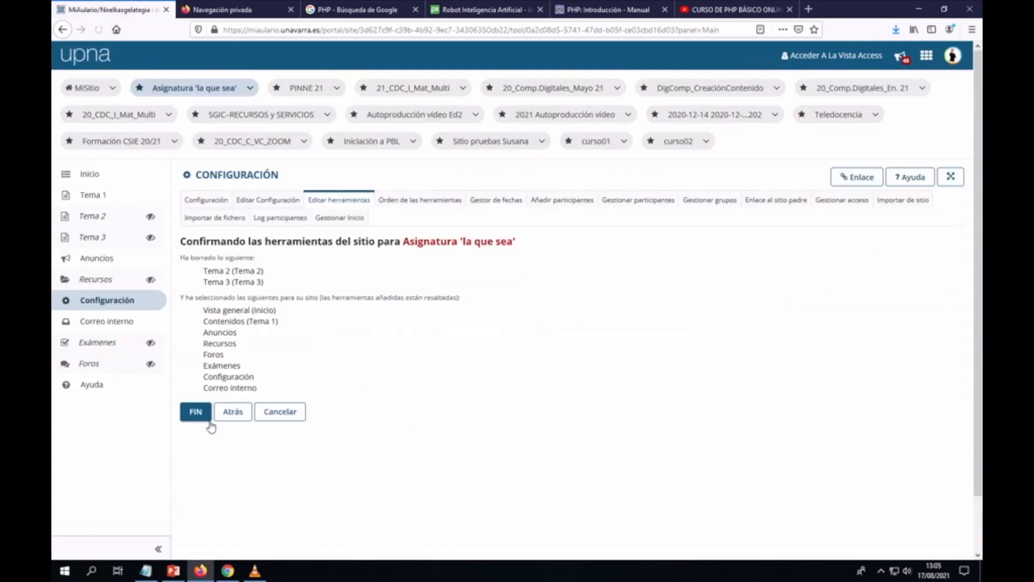
click(196, 414)
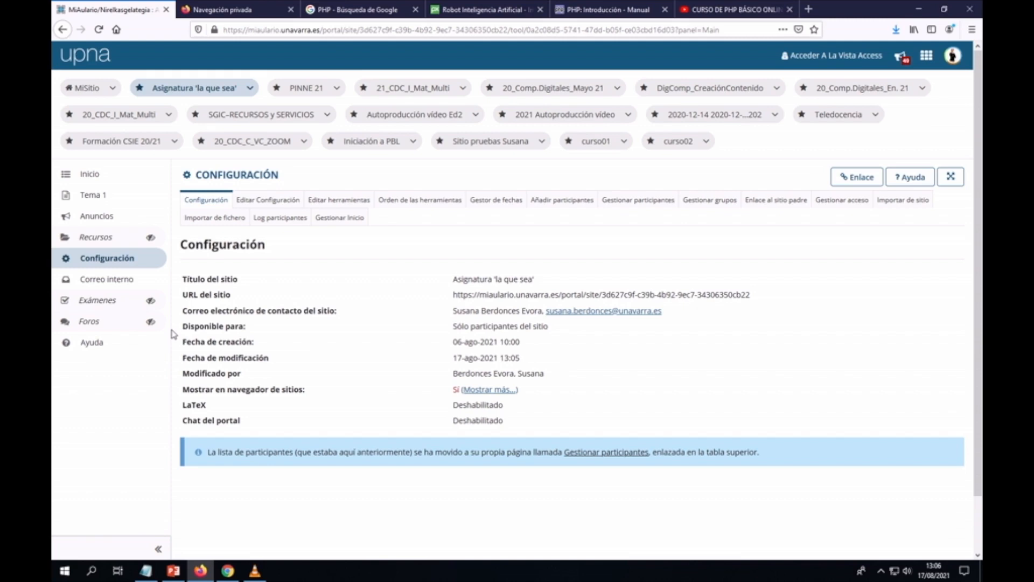
Step: Return to the Tema 1 page from the left sidebar
click(92, 198)
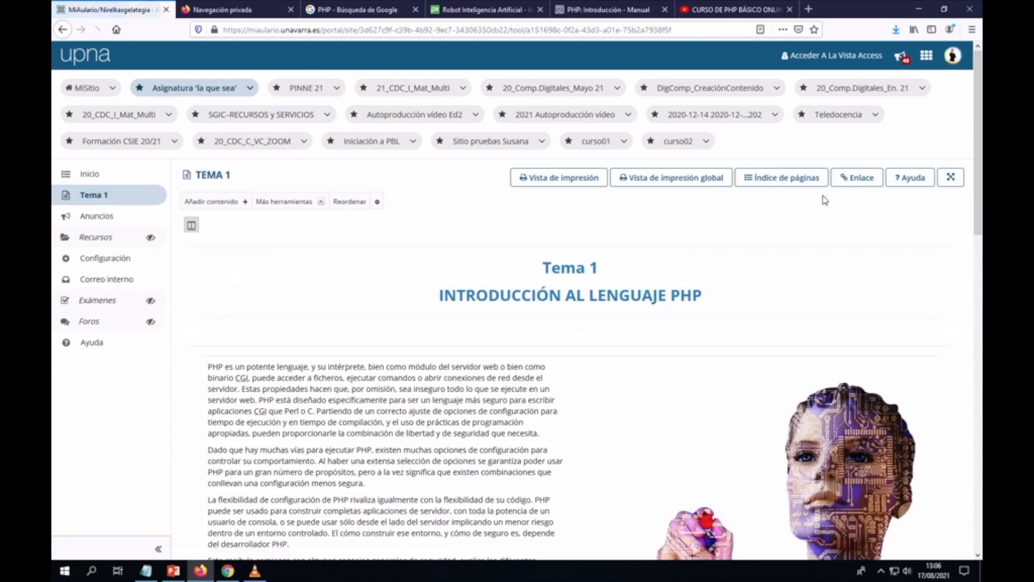
Step: In Índice de páginas, select the unused Tema 2 and Tema 3 pages and delete them
click(778, 184)
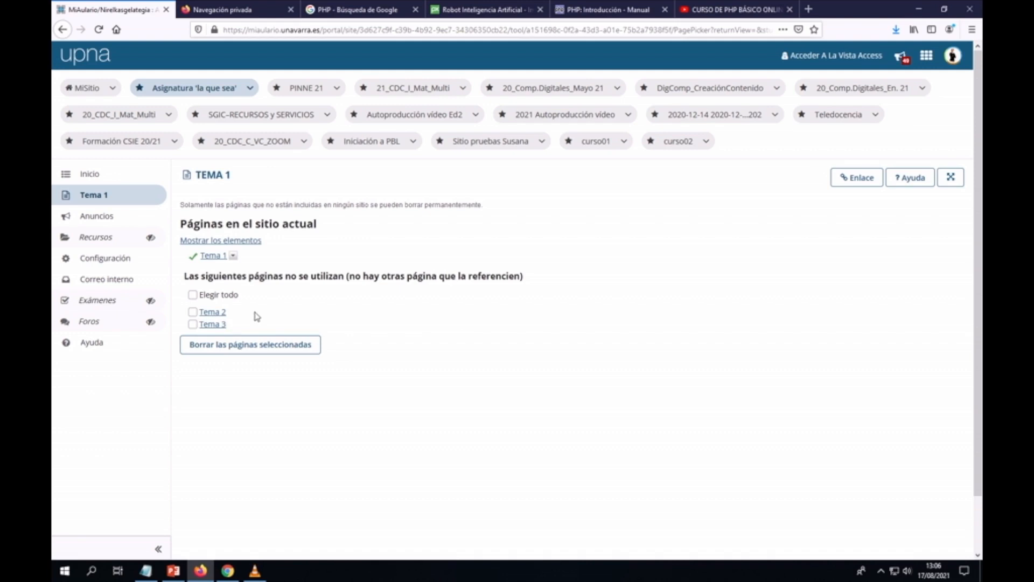
click(194, 313)
click(193, 324)
click(258, 347)
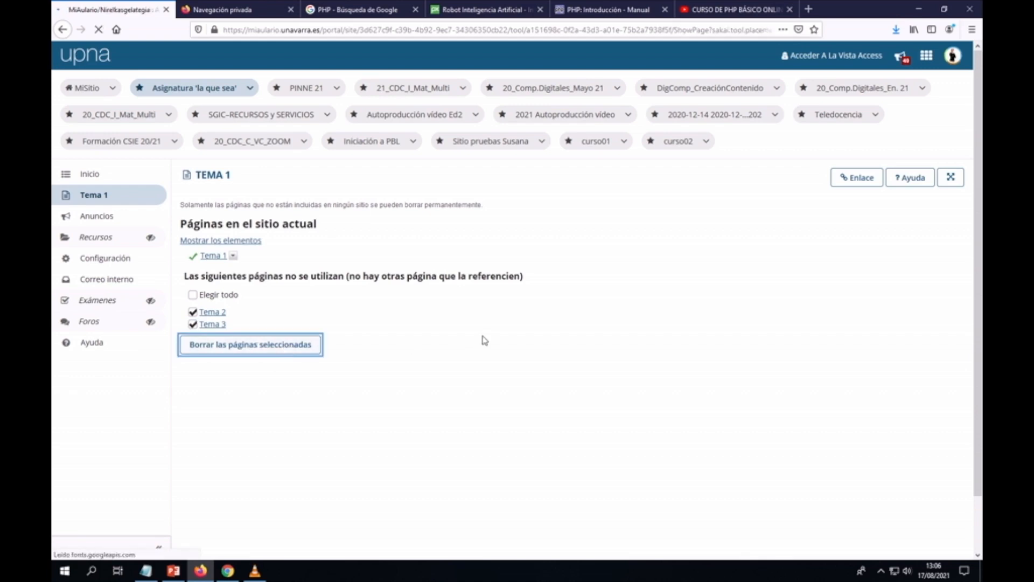